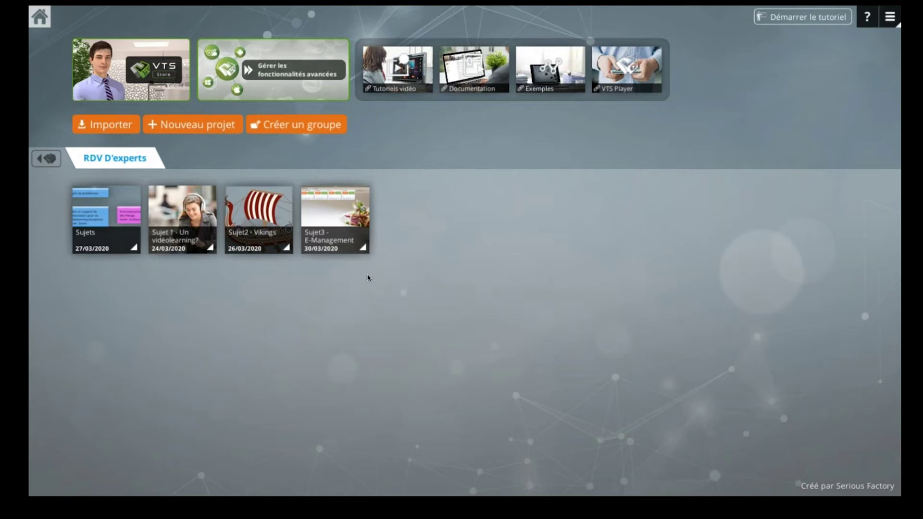
- Open the Sujet3 - E-Management project and turn on "Lancer automatiquement le premier scénario" in its general settings
click(313, 197)
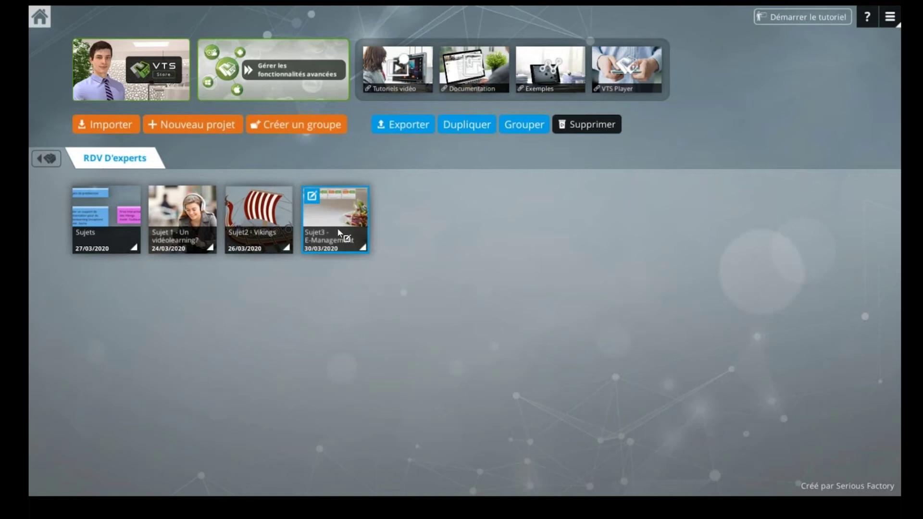
click(312, 197)
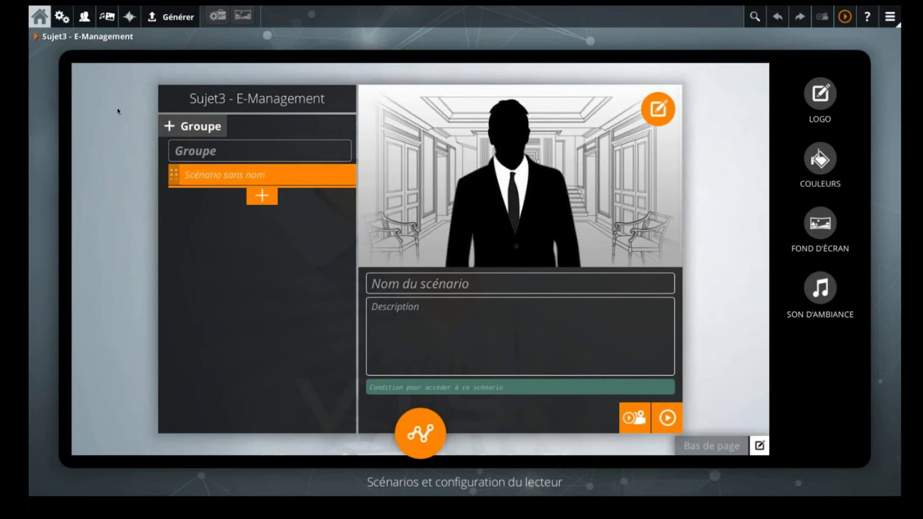
click(61, 19)
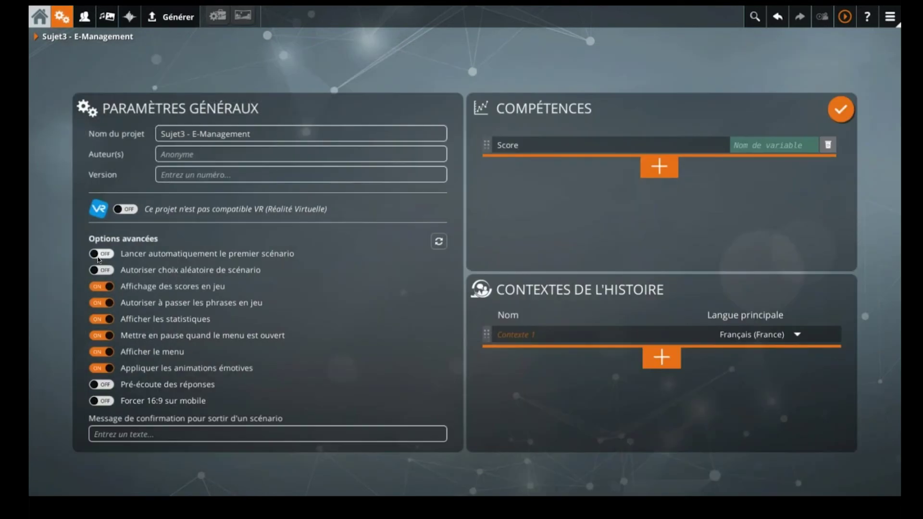
click(104, 254)
click(316, 76)
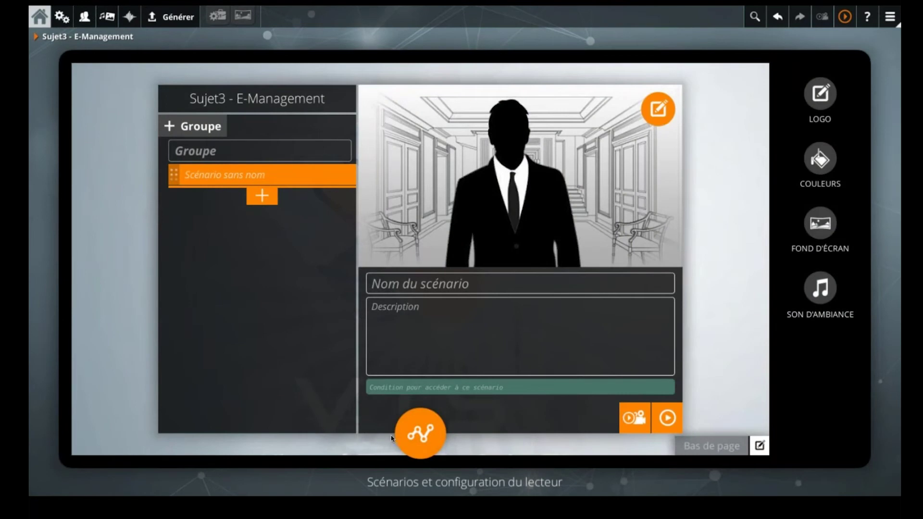
- Open the unnamed scenario's graph and add a blue note reading "Introduction" above the flow between DÉBUT and the scene
click(412, 436)
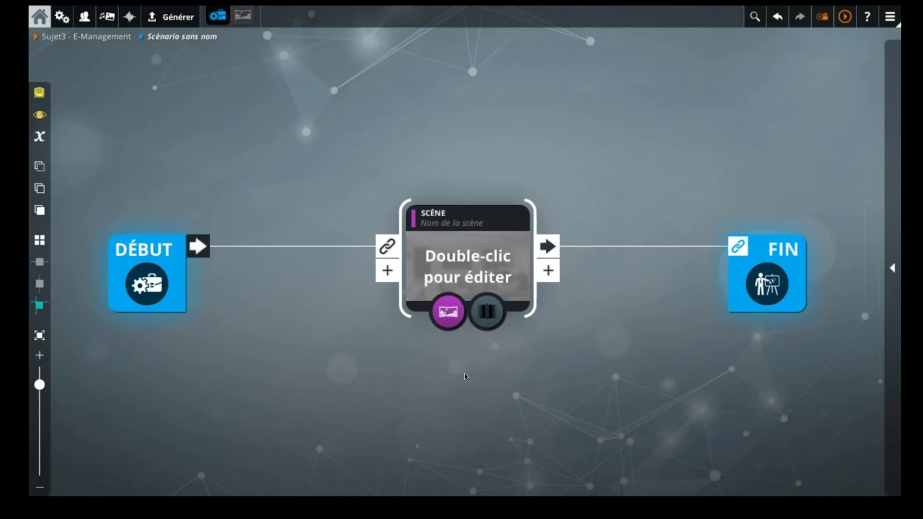
drag(479, 337, 469, 332)
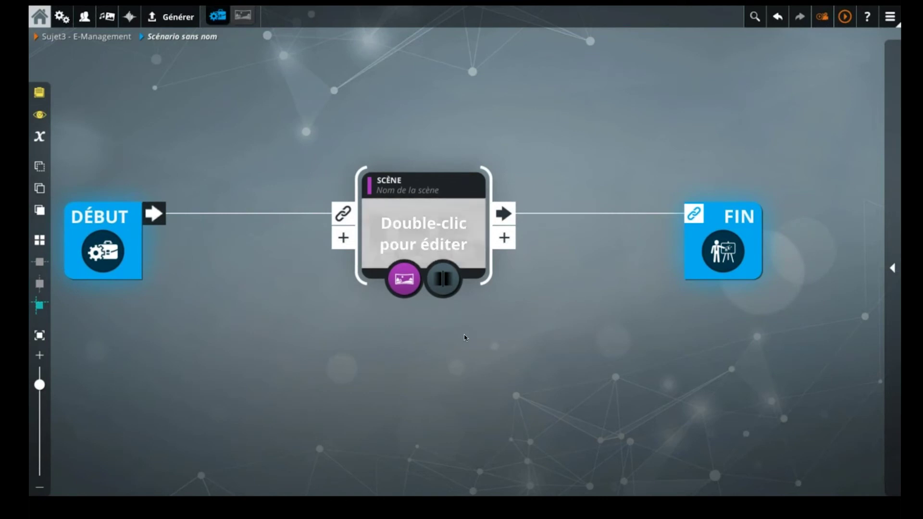
drag(423, 330, 435, 367)
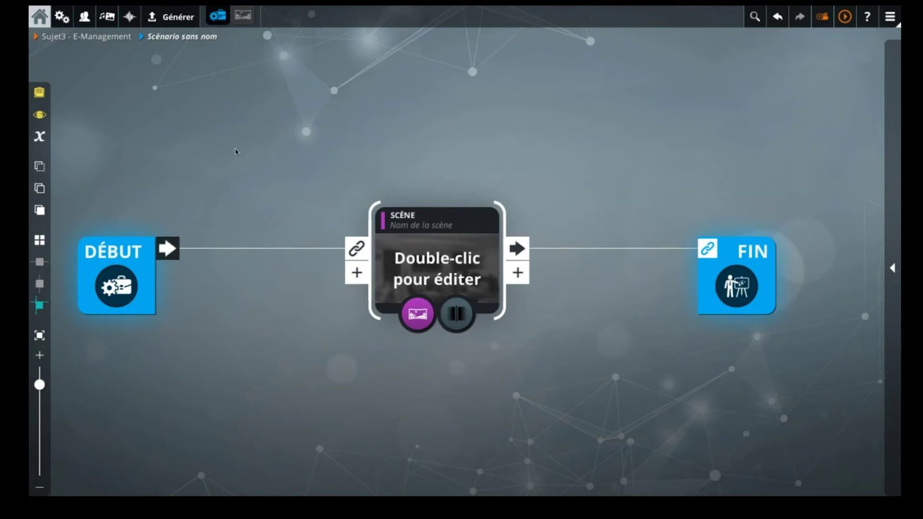
drag(214, 164, 215, 179)
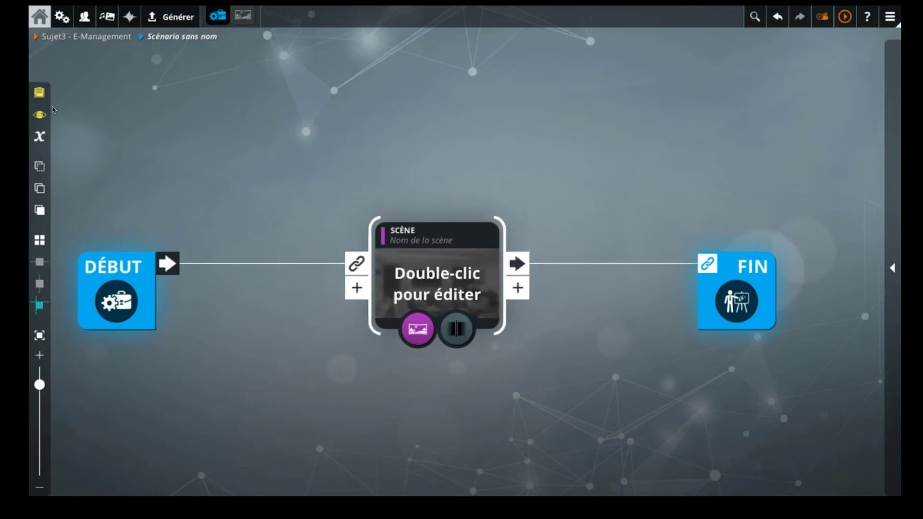
drag(39, 92, 207, 136)
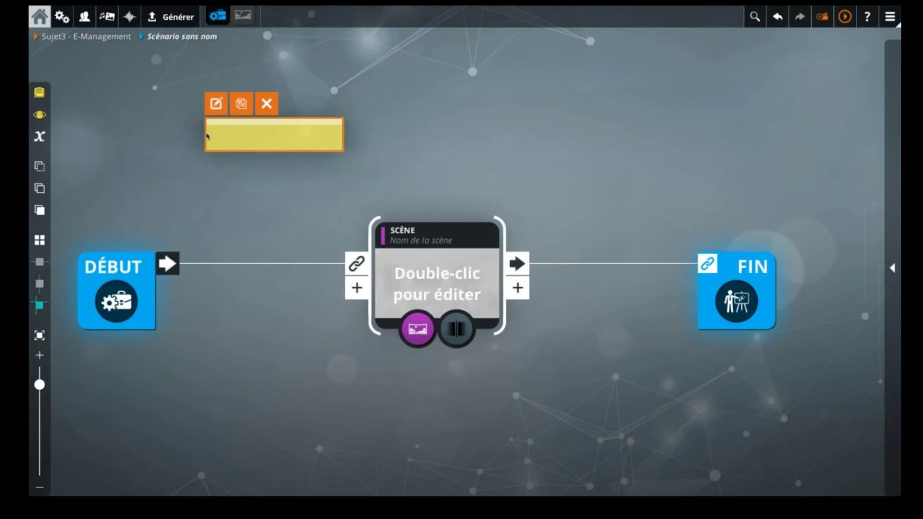
drag(257, 135, 248, 134)
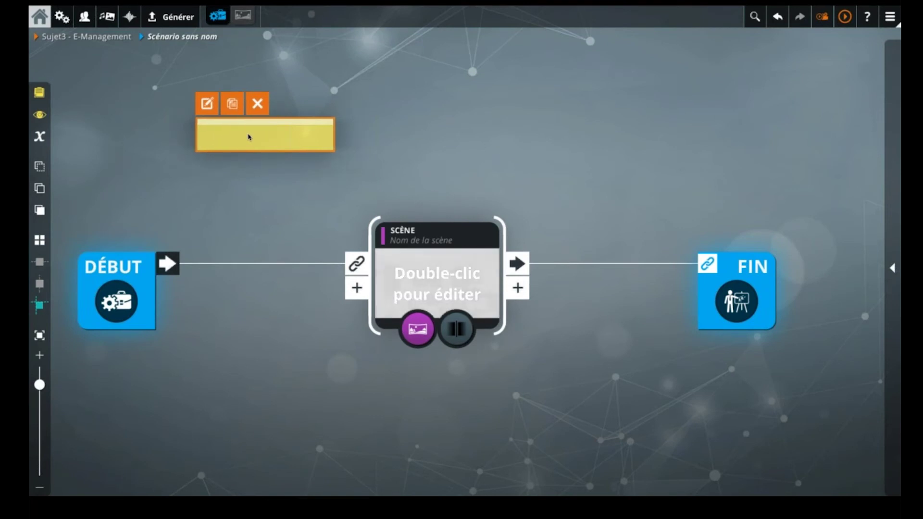
double_click(248, 137)
click(464, 144)
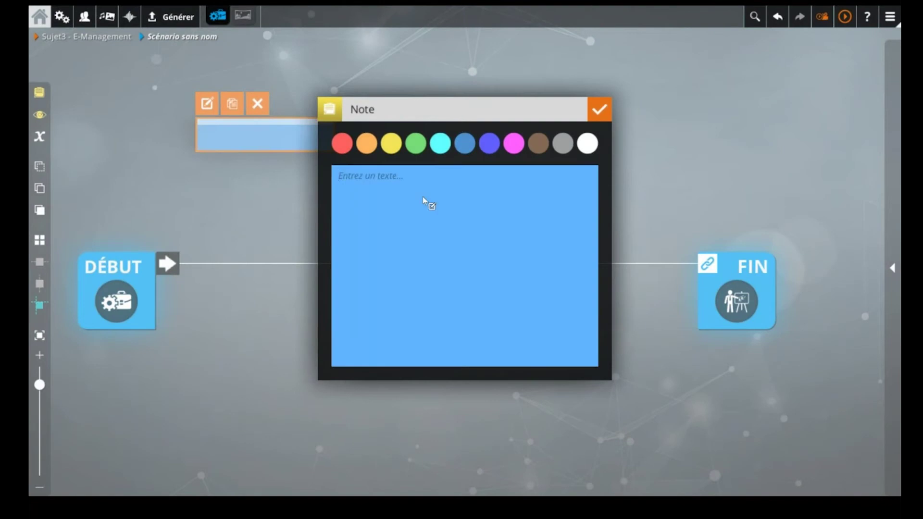
text(Introduction)
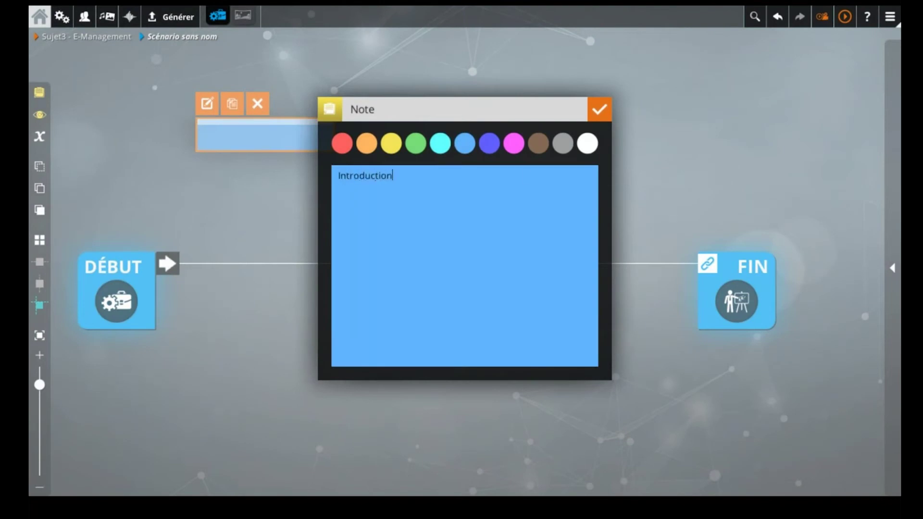
click(599, 109)
- Duplicate the Introduction note, place the copy above the scene and change its text to "Les différents outils, les synergies"
mouse_move(270, 136)
mouse_down()
mouse_move(270, 159)
mouse_move(272, 144)
mouse_up()
click(235, 107)
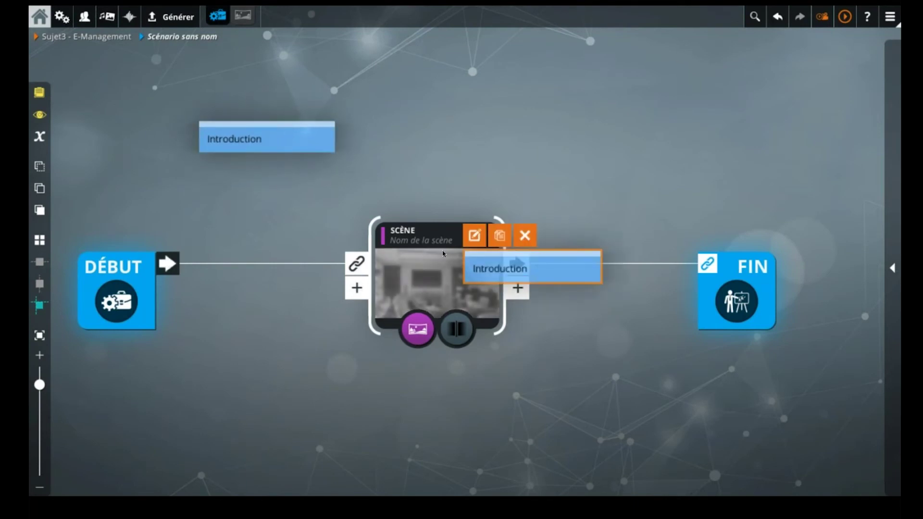
drag(502, 266, 404, 140)
double_click(405, 141)
text(Les)
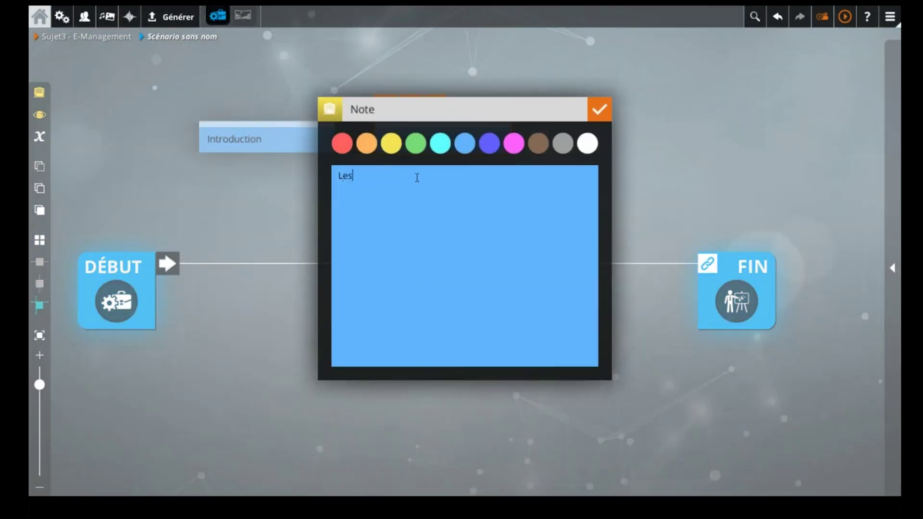
text( différents outils, les synergies)
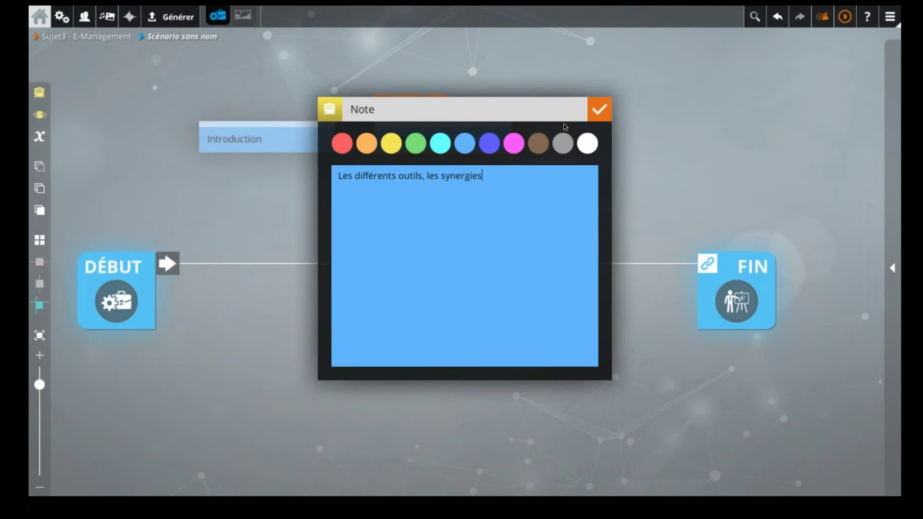
click(599, 110)
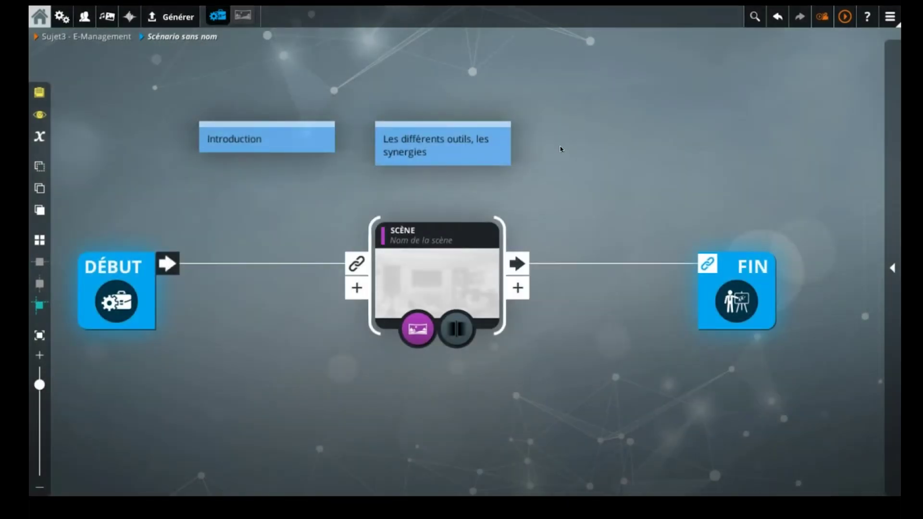
- Move the scene block under the Introduction note, close to DÉBUT, and name it "Introduction"
drag(454, 187, 452, 207)
drag(434, 293, 287, 294)
click(289, 261)
text(Intro)
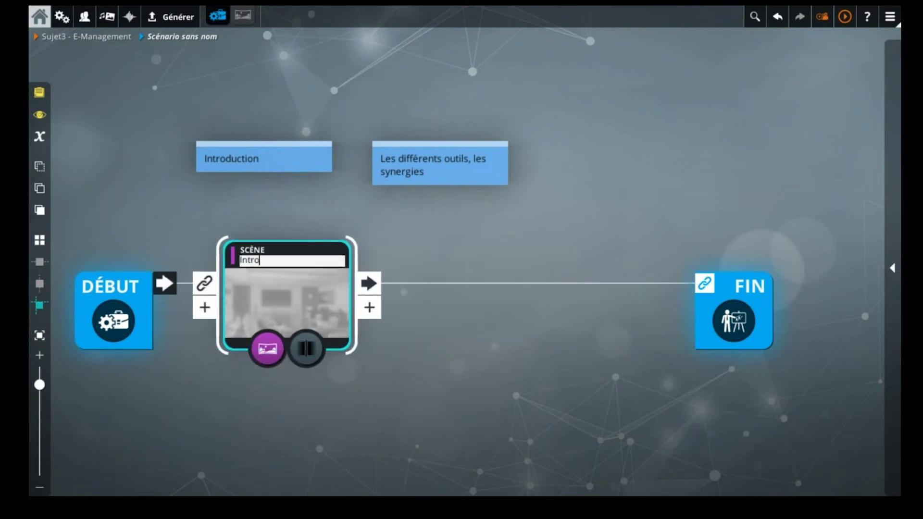
text(duction)
key(Return)
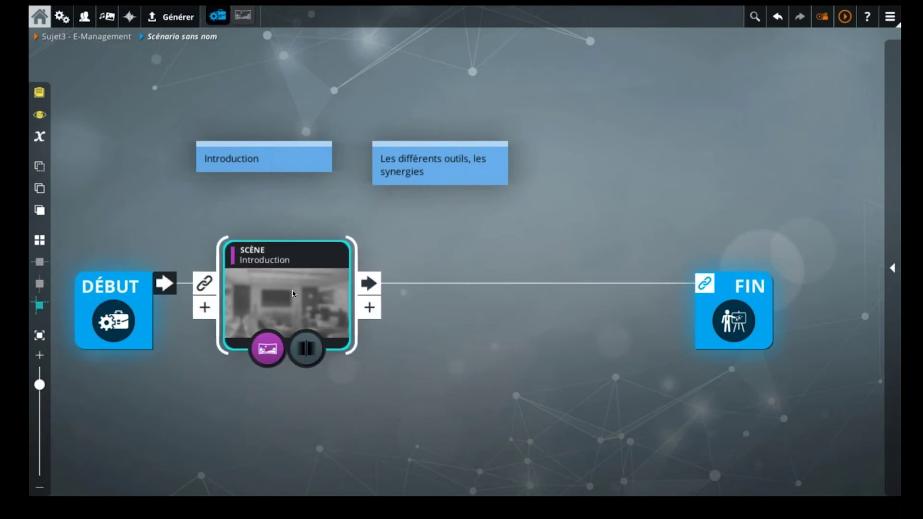
- Duplicate the Introduction scene as the next block in the flow and rename the copy "Les outils"
mouse_move(293, 290)
click(287, 227)
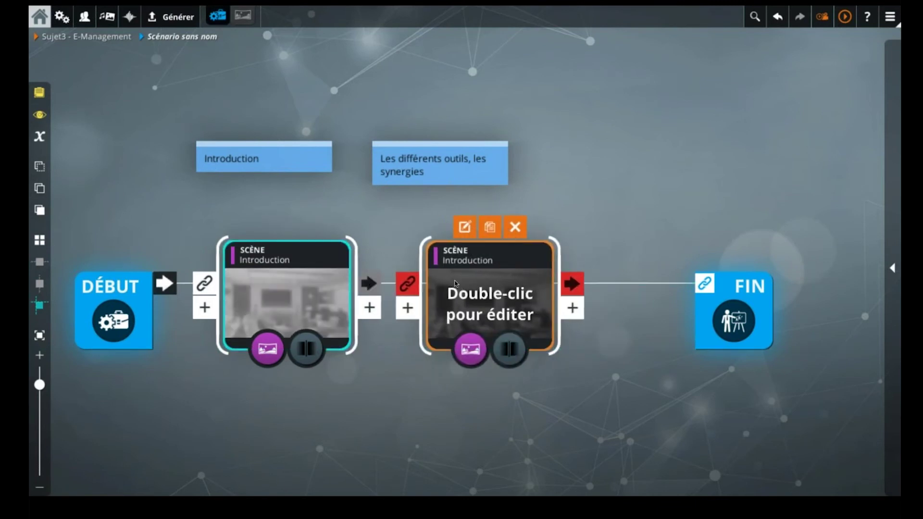
double_click(485, 262)
text(L)
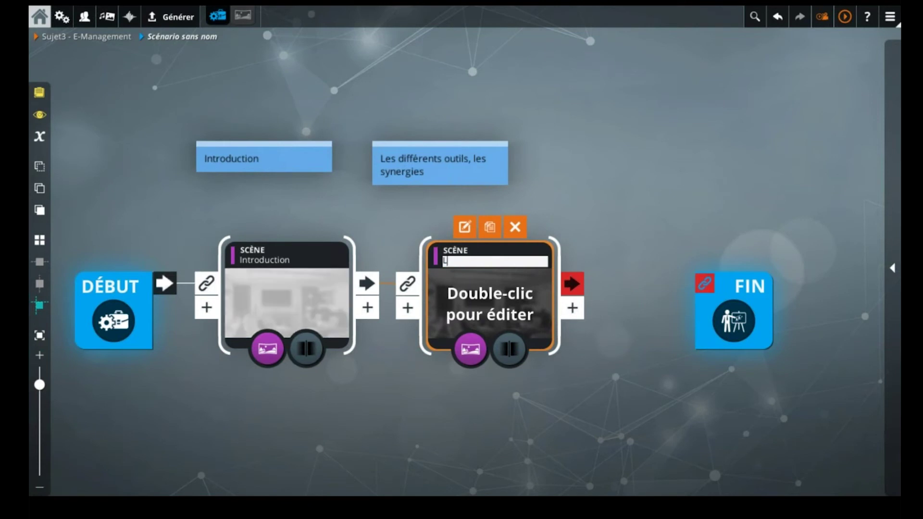
text(es outils)
key(Return)
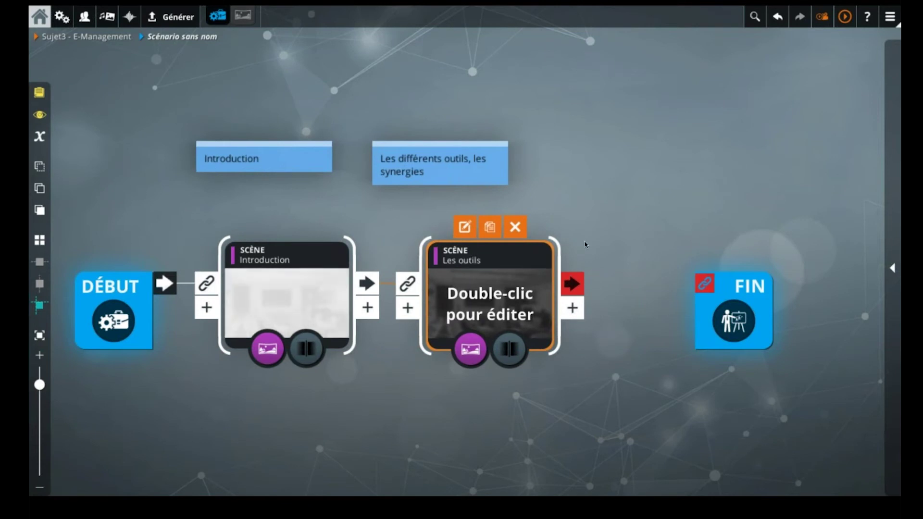
- Duplicate the "Les différents outils, les synergies" note to its right and change the copy's text to "Trello"
drag(566, 240, 466, 233)
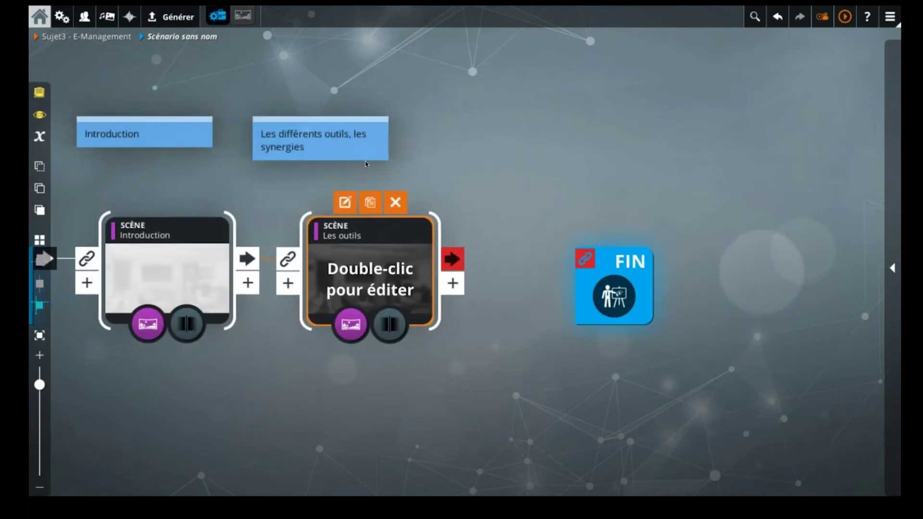
drag(354, 152, 572, 134)
click(381, 142)
key(ctrl+d)
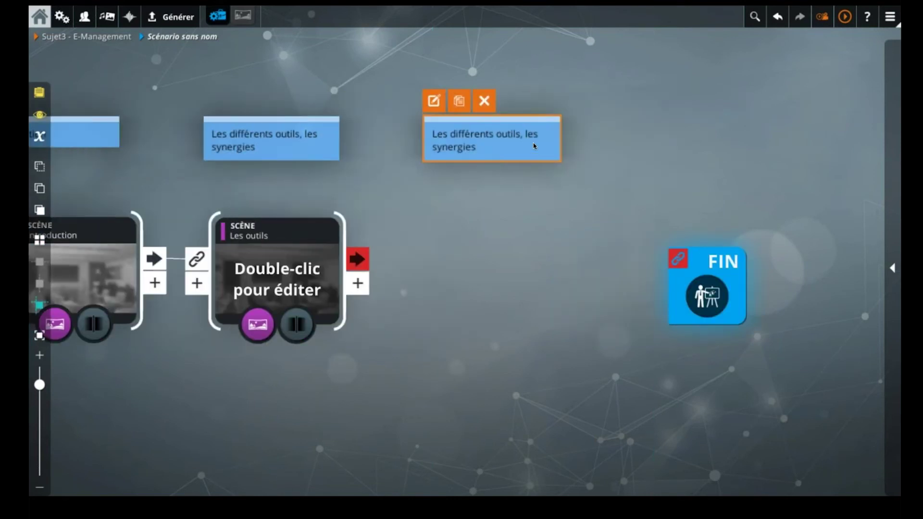
double_click(532, 143)
triple_click(471, 174)
text(T)
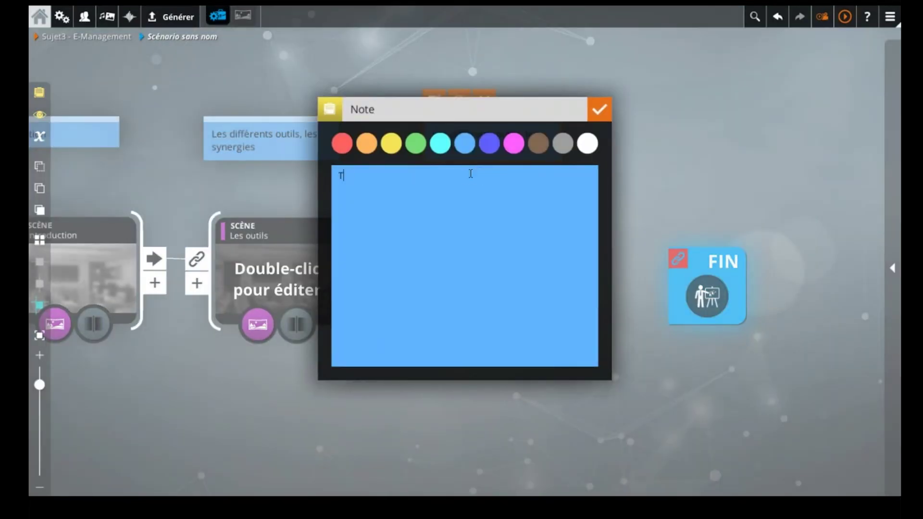
text(rello)
click(599, 109)
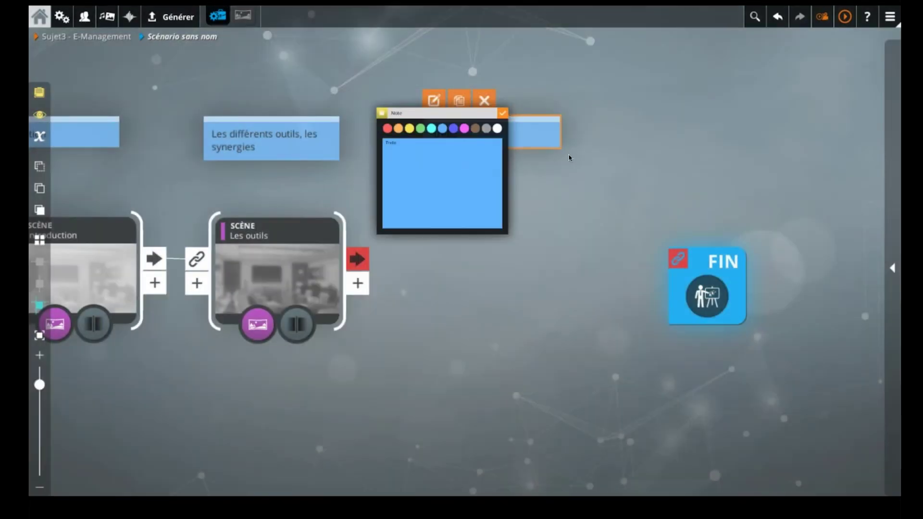
click(560, 179)
- Add a new scene linked after Les outils, under the Trello note, and name it "Trello"
scroll(496, 200, down, 2)
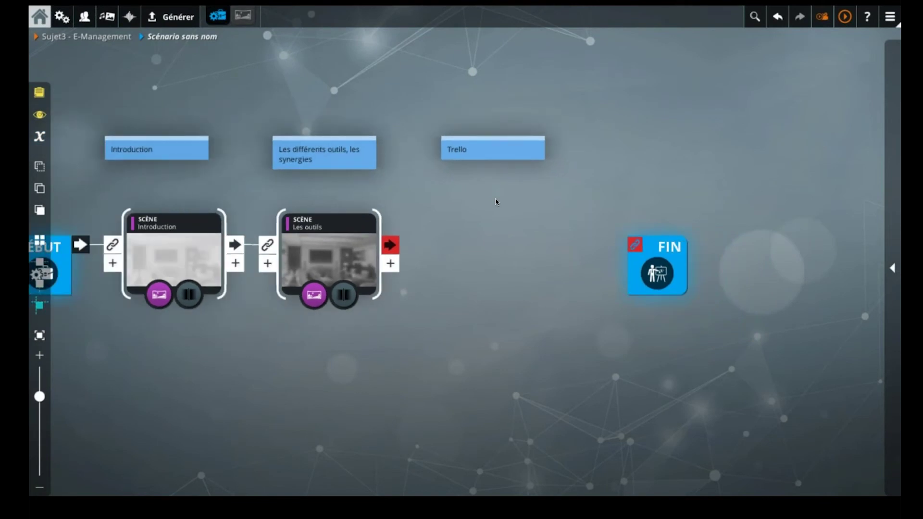
drag(496, 214, 495, 226)
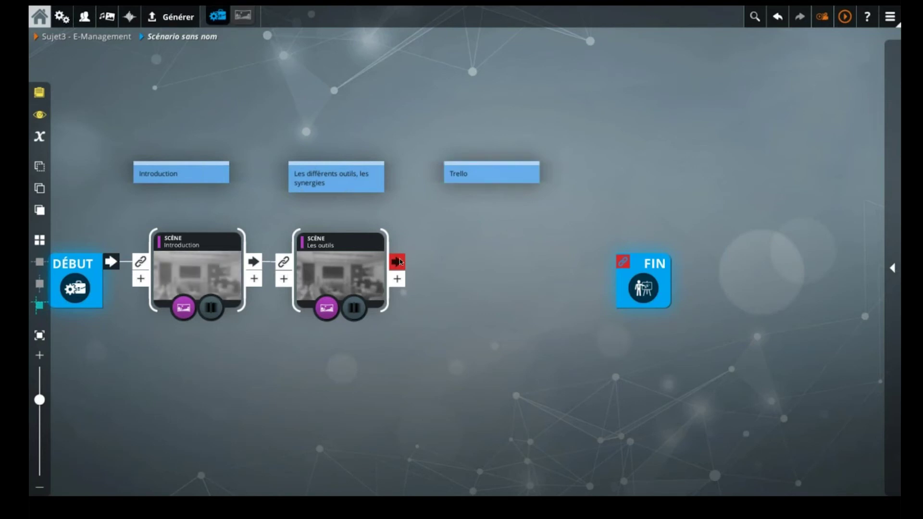
click(362, 272)
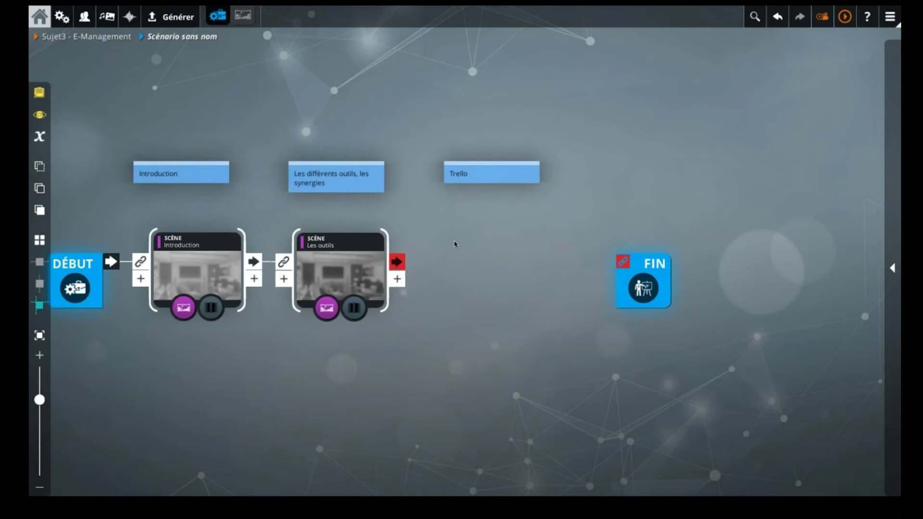
drag(463, 238, 468, 243)
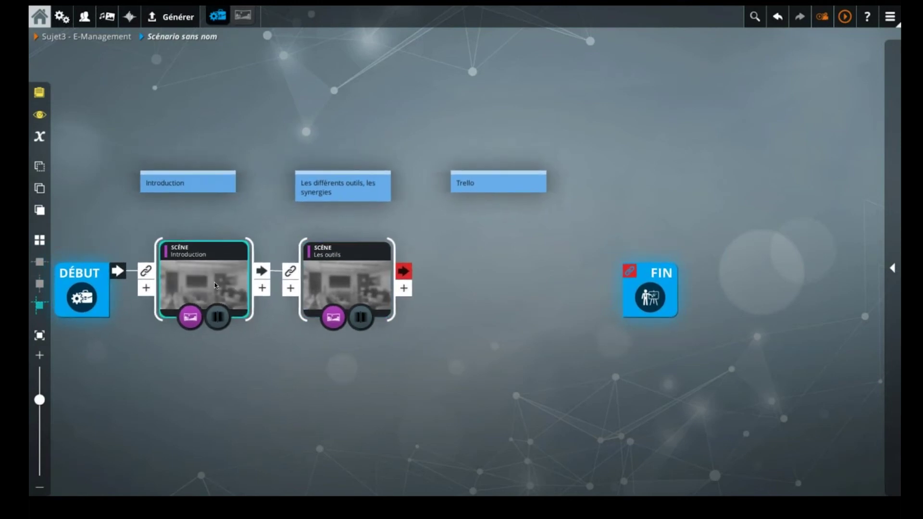
mouse_move(214, 308)
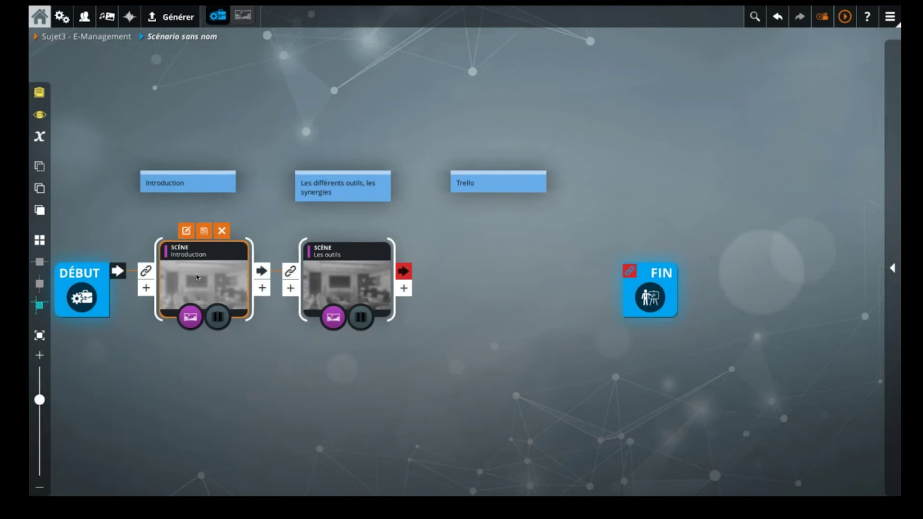
click(470, 273)
click(374, 276)
text(sc)
key(Return)
click(501, 283)
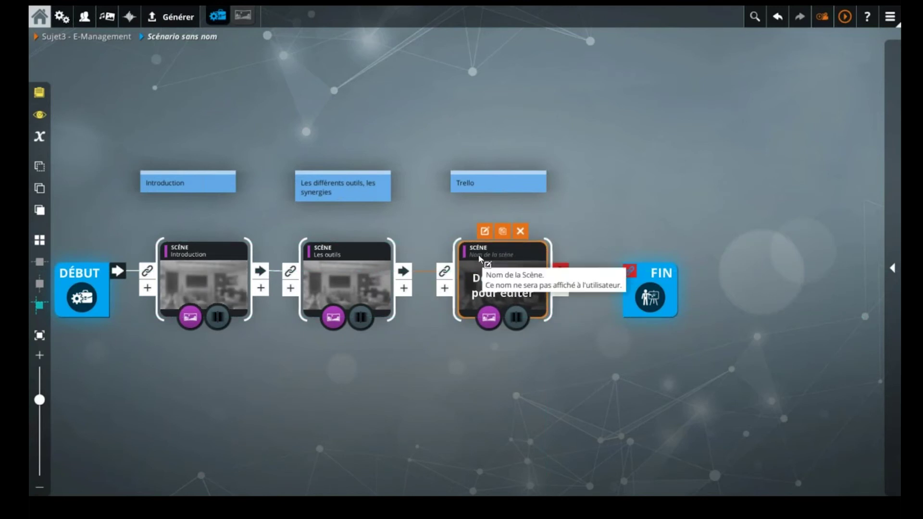
click(480, 255)
text(Trello)
- Link the Trello scene's output to the FIN block and shift the DÉBUT block slightly away from the Introduction scene
drag(559, 270, 638, 276)
click(408, 353)
drag(339, 393, 409, 375)
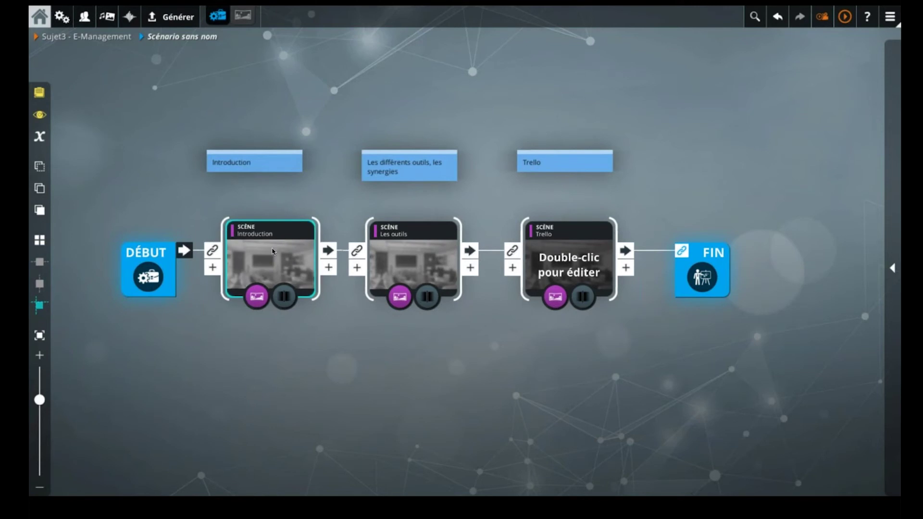
drag(169, 262, 148, 259)
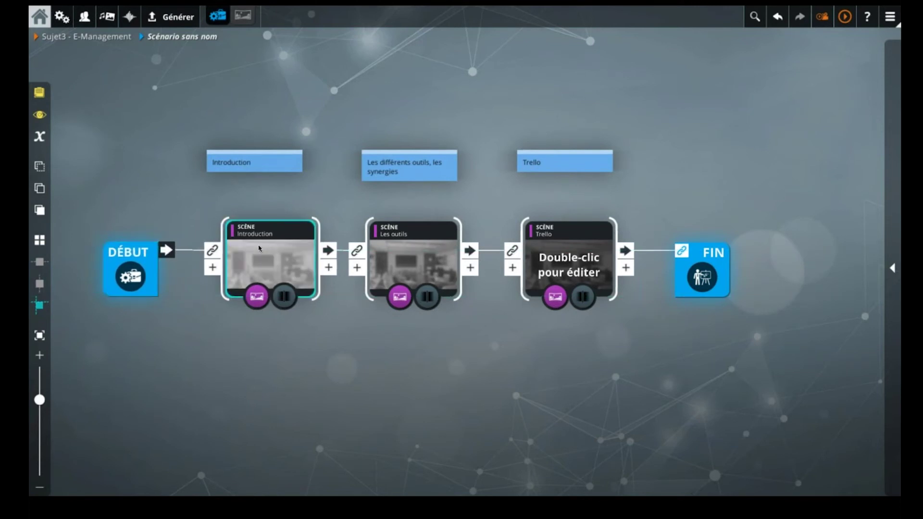
- Open the Introduction scene and set its main media to the "background" image
click(259, 261)
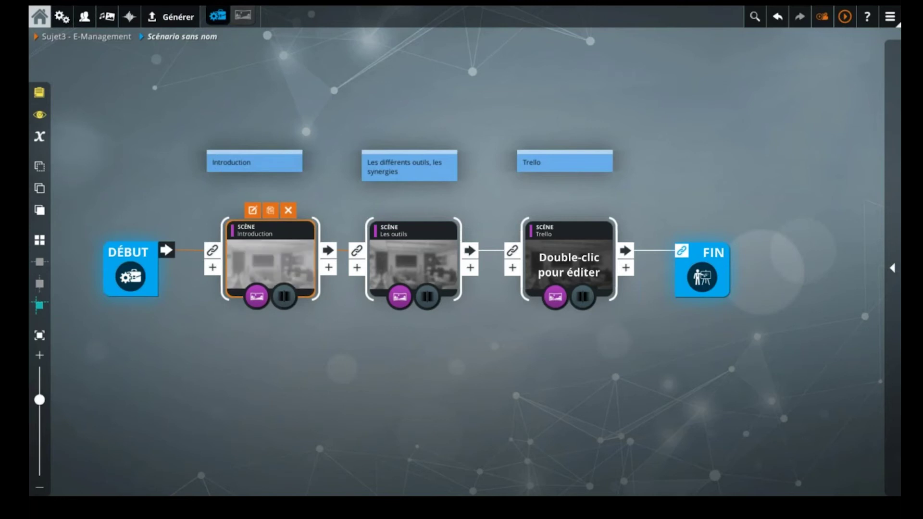
click(252, 210)
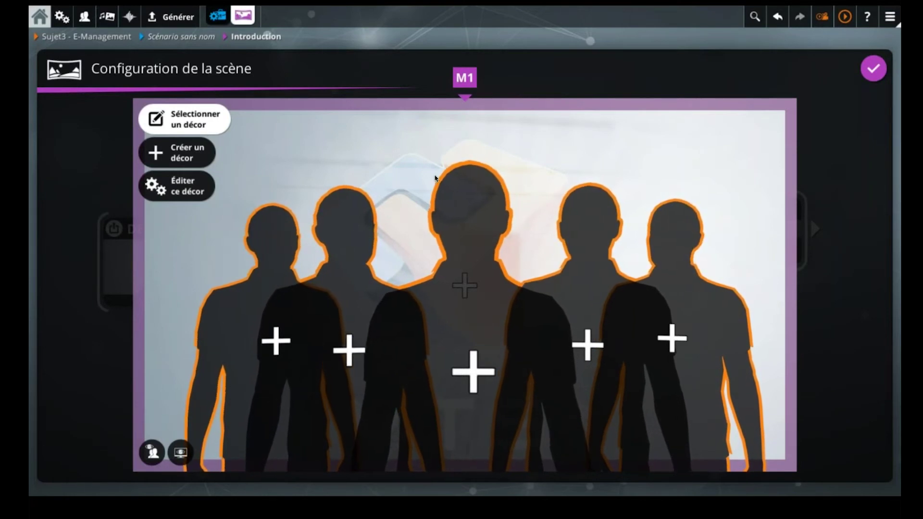
click(399, 134)
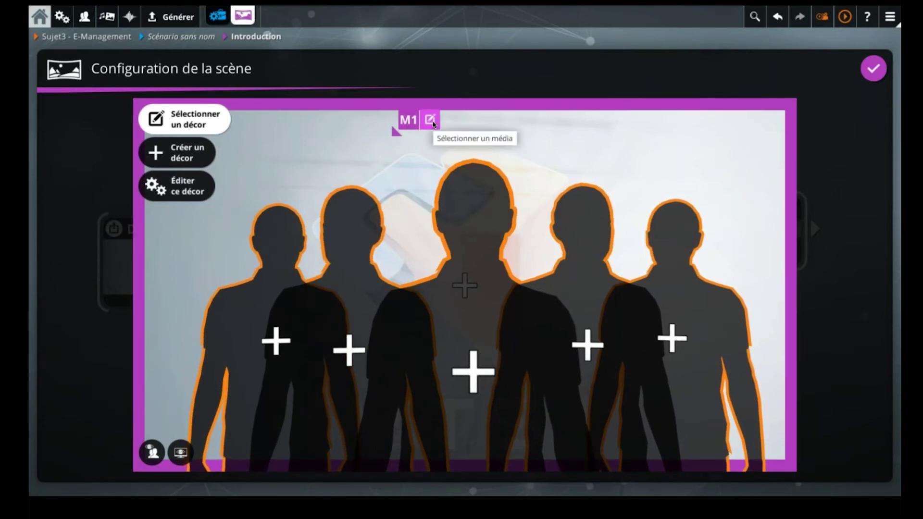
click(431, 121)
scroll(289, 357, down, 3)
double_click(95, 379)
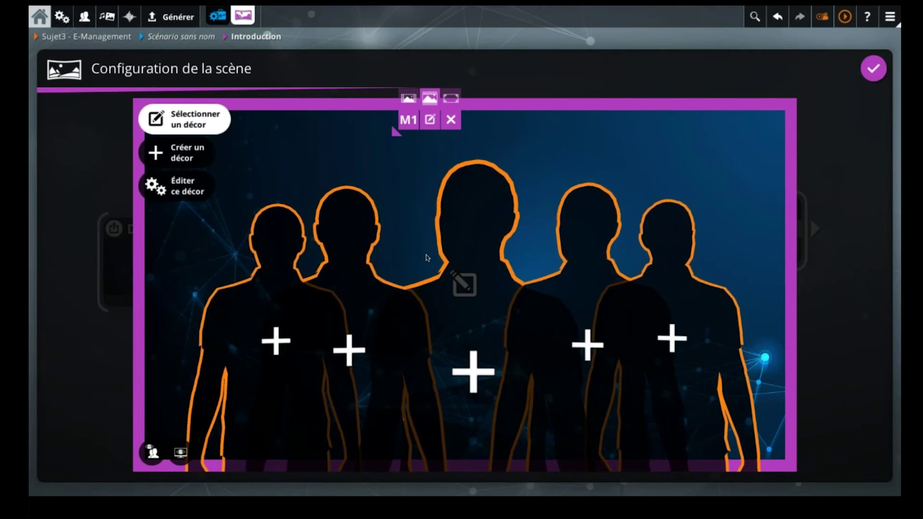
- Create a new character using the short-haired woman in the light blue shirt and grey trousers, and place her in the scene's central slot
click(474, 223)
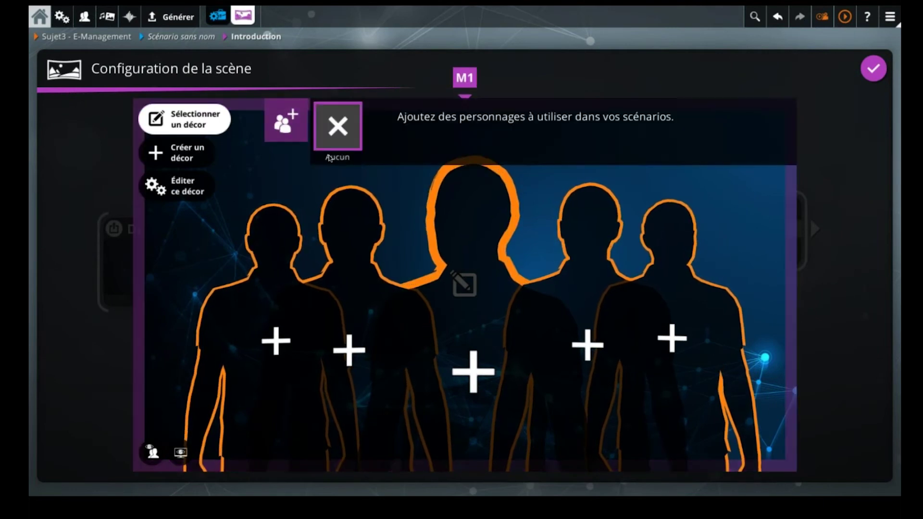
click(286, 120)
click(74, 214)
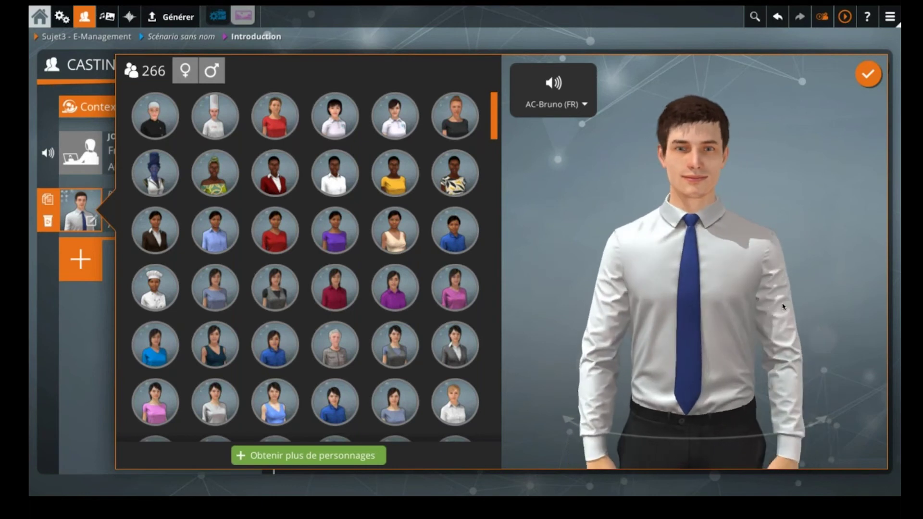
scroll(302, 321, down, 2)
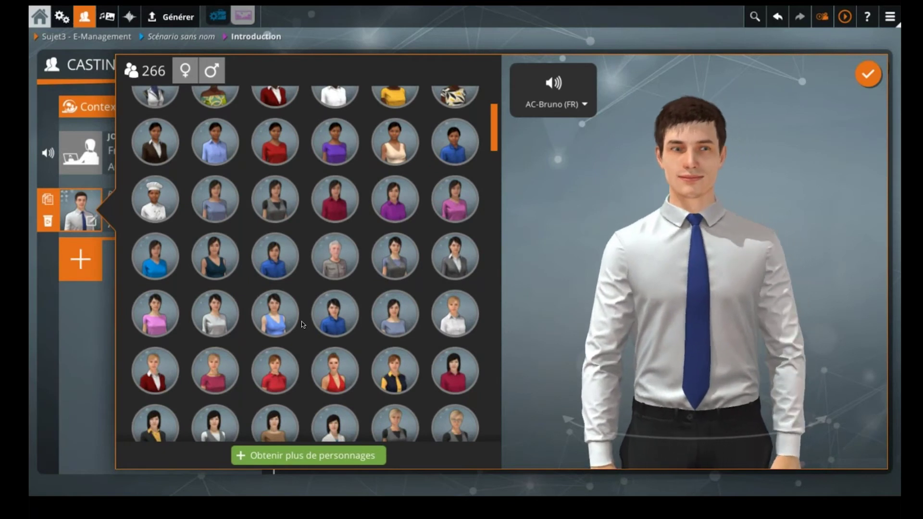
scroll(301, 321, up, 2)
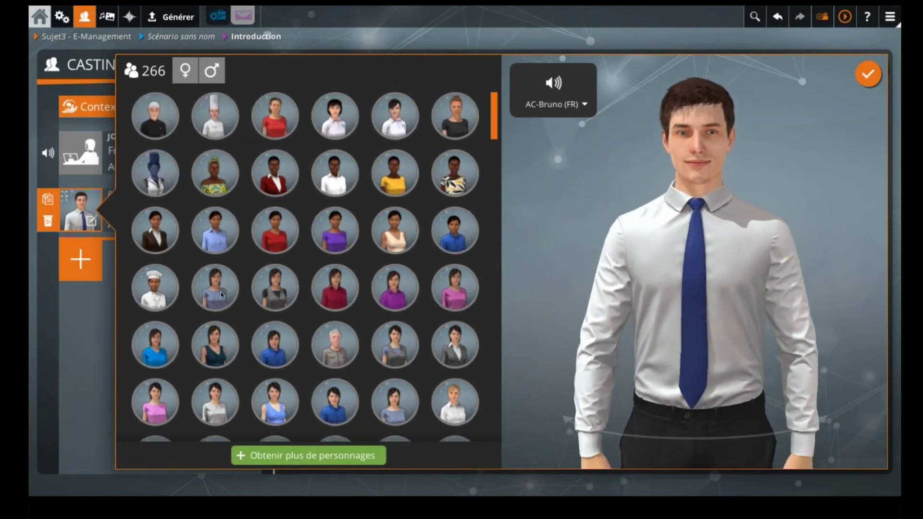
click(218, 240)
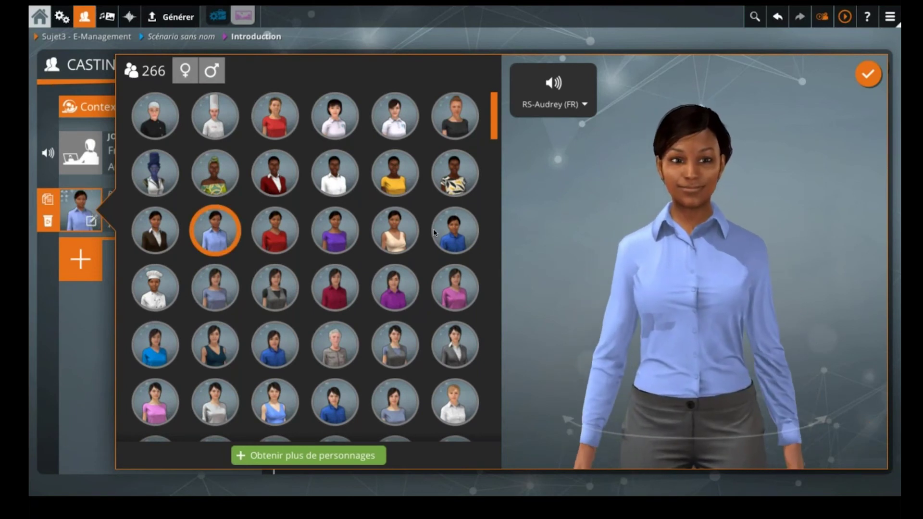
click(448, 234)
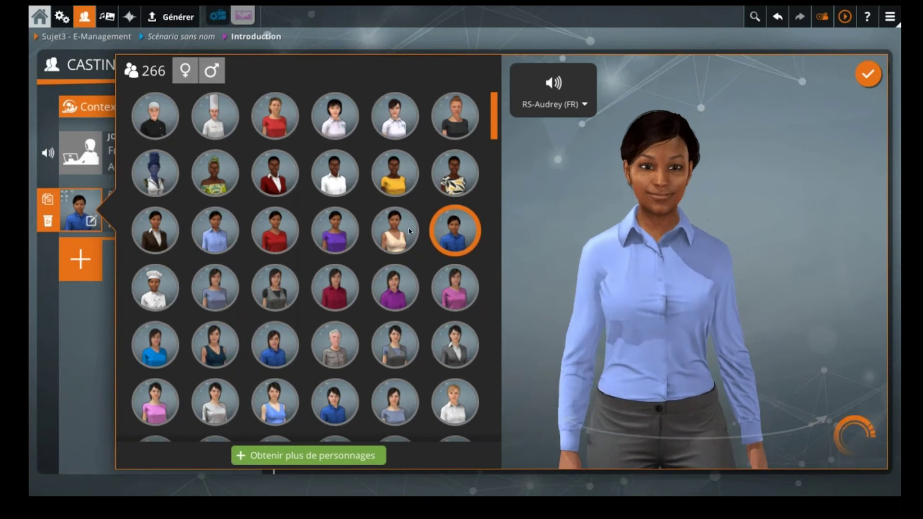
click(224, 236)
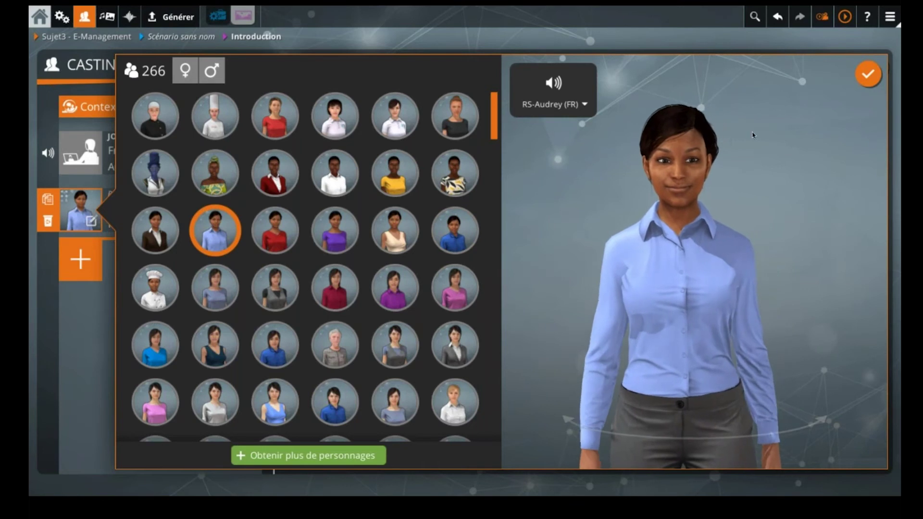
click(868, 76)
click(873, 68)
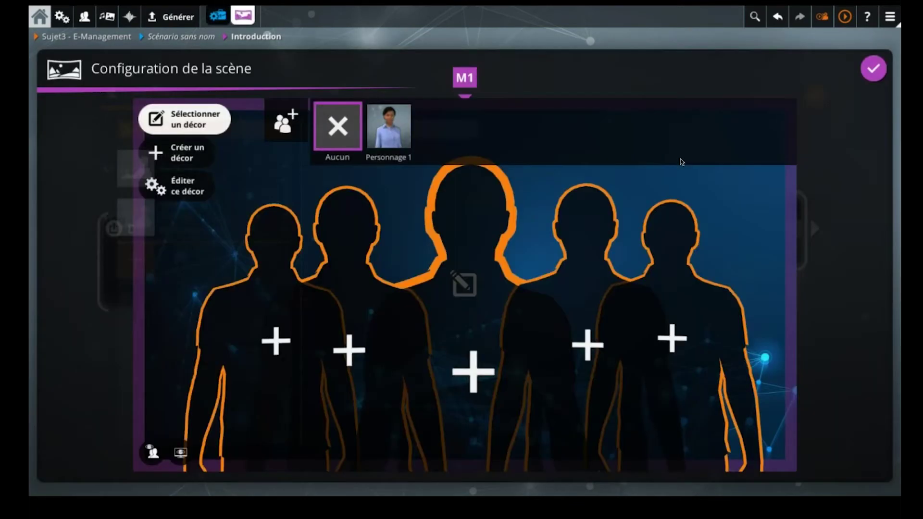
click(388, 136)
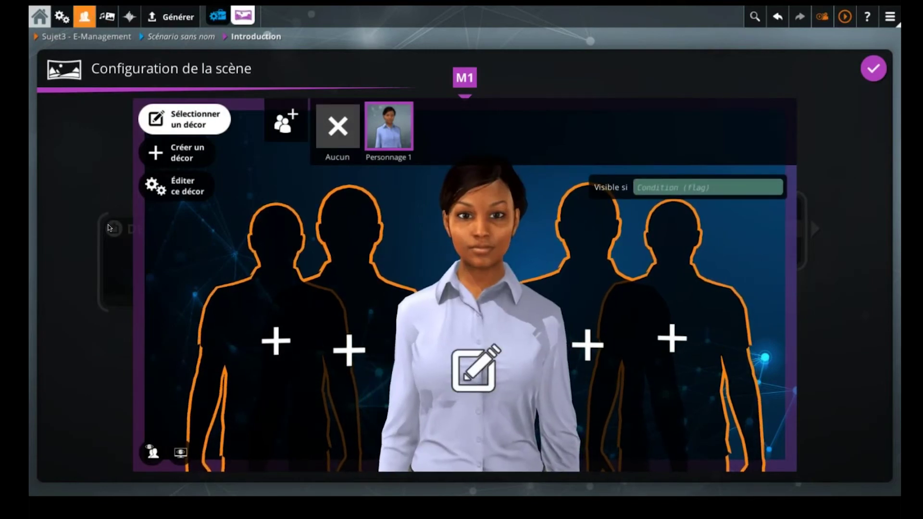
- Rename the new character "Coach" in the casting and validate the Introduction scene's configuration
click(89, 16)
text(Coach)
key(Return)
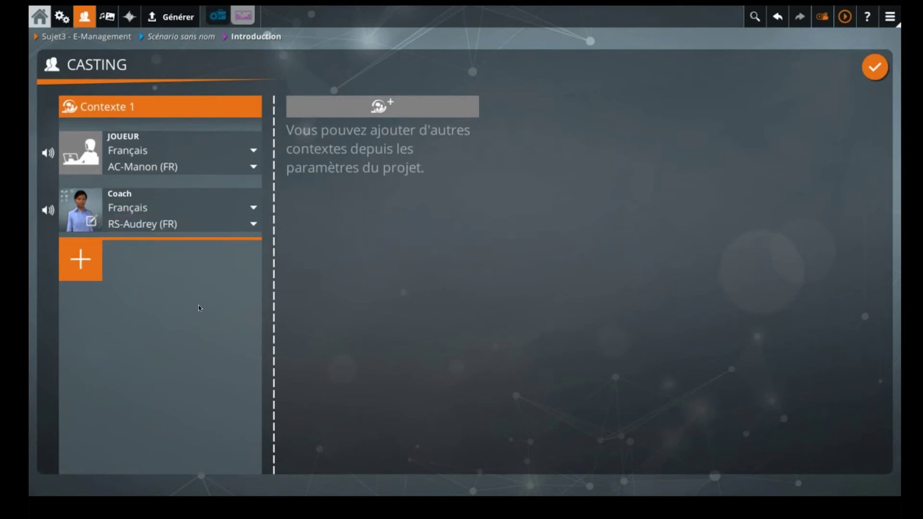
click(874, 68)
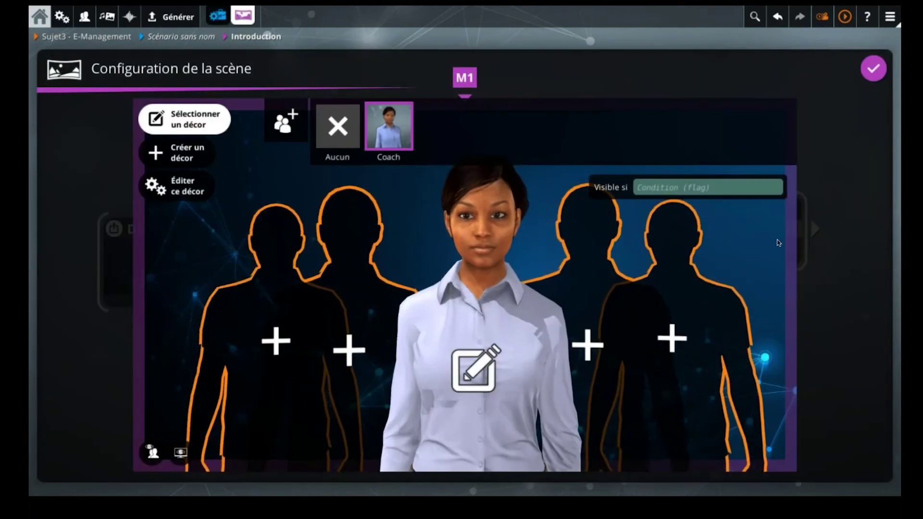
click(757, 230)
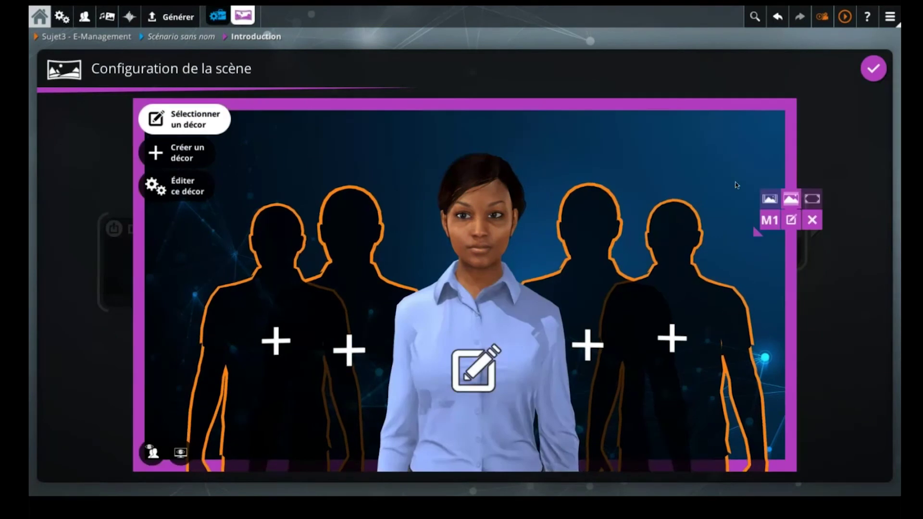
click(872, 71)
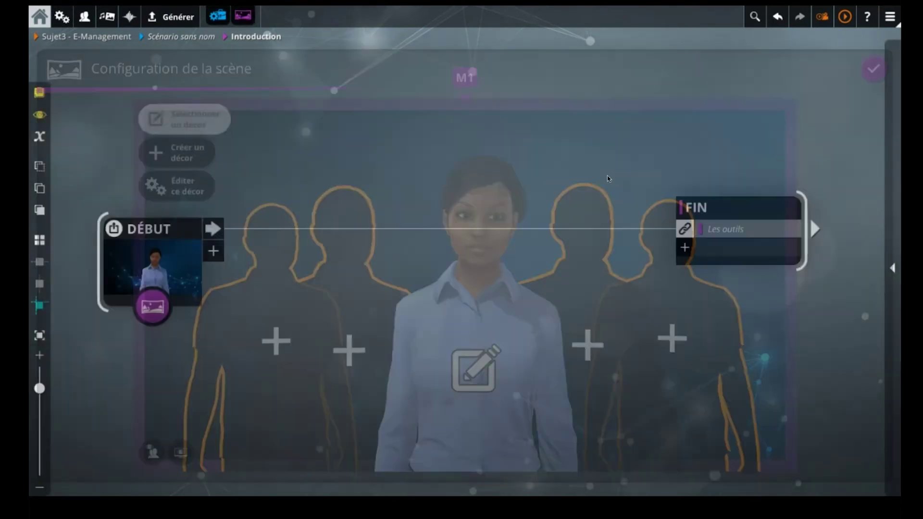
- Insert a Parler block between DÉBUT and FIN in the Introduction scene and open it for editing
click(174, 262)
right_click(174, 262)
click(183, 323)
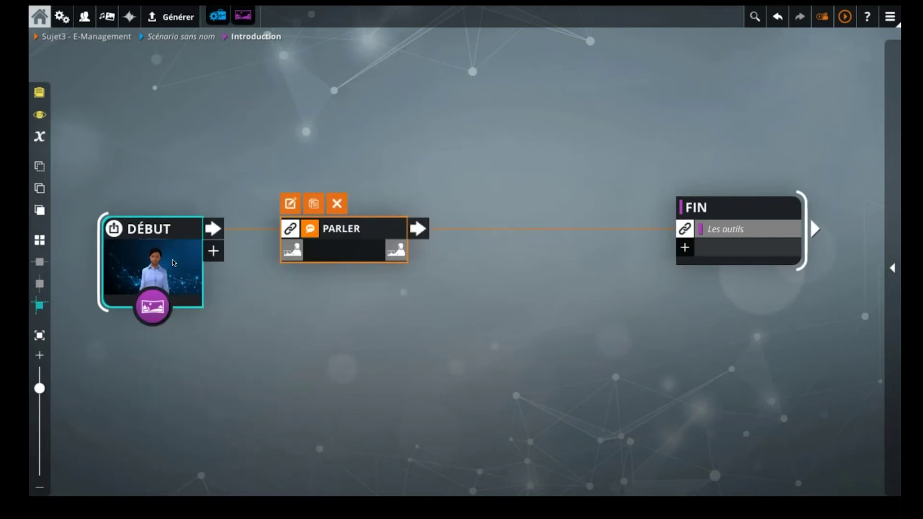
double_click(343, 247)
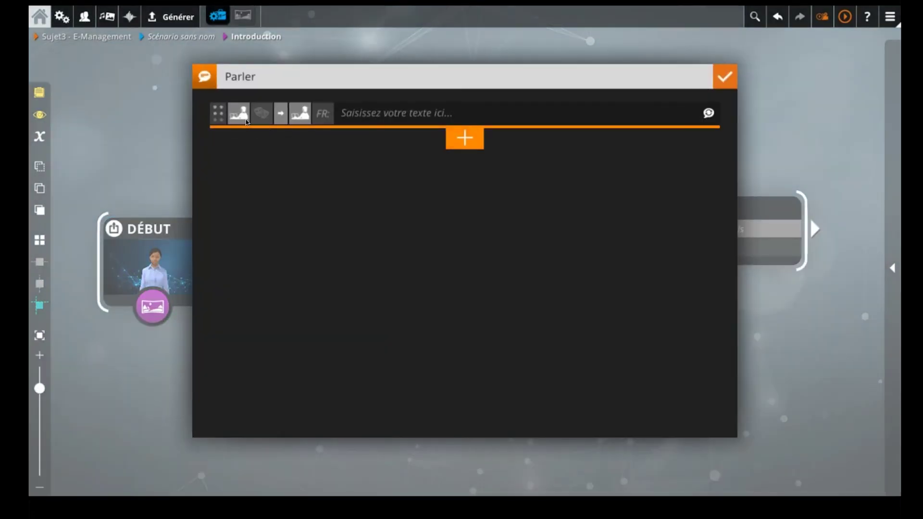
- Make the Coach the speaker of the first line and enter "Bonjour et bienvenue dans ce scénario !"
click(239, 113)
click(307, 151)
text(B)
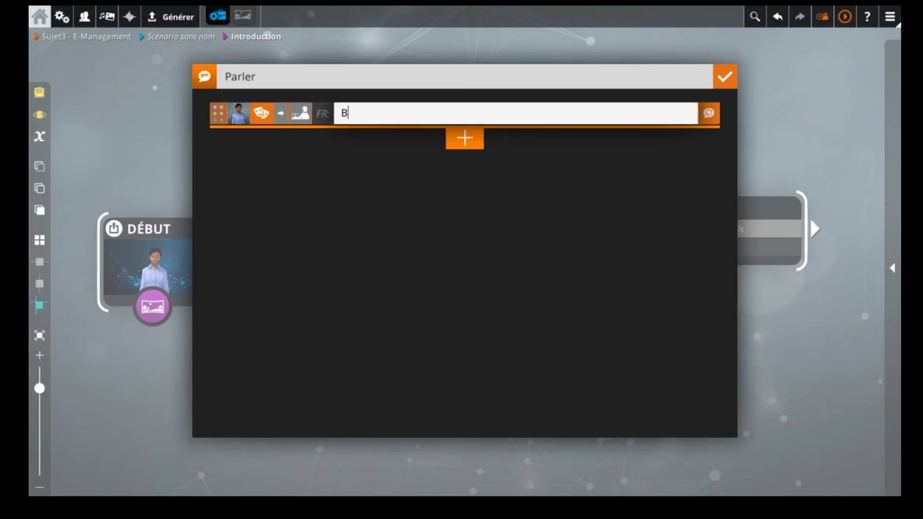
text(onjour et bienvenue dans ce scénario)
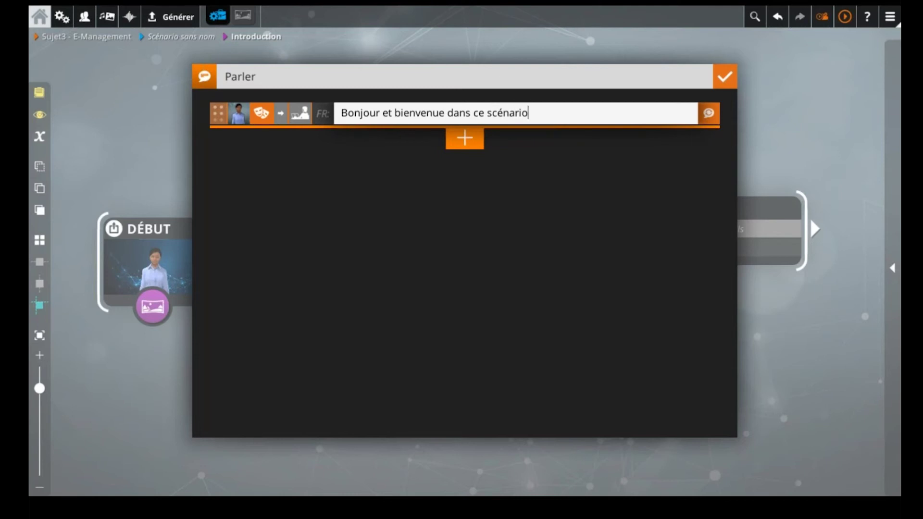
text( !)
- Add a second Coach line, "Aujourd'hui, nous allons parler du E-Management, et plus précisémernt des outils du E-Management.", and close the dialogue editor
click(461, 141)
text(Aujourd'hui, nous allons parler de)
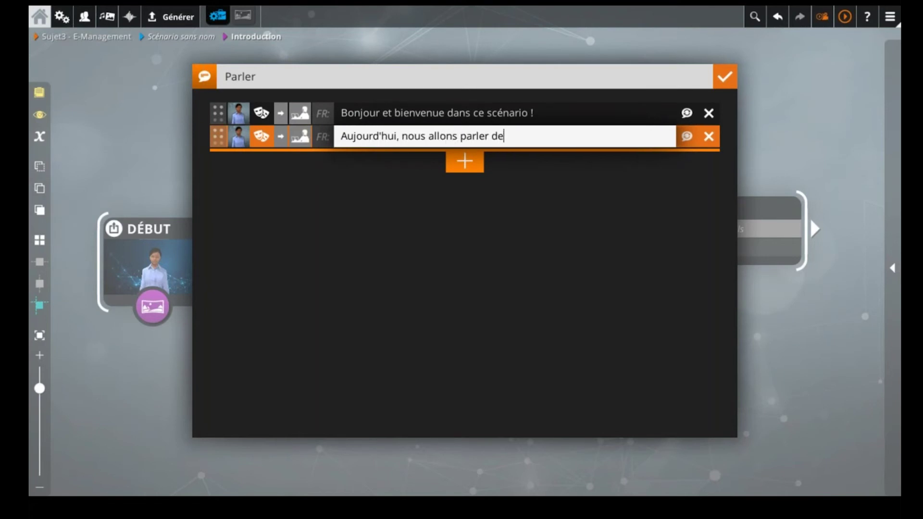
key(BackSpace)
text(u E-Managem)
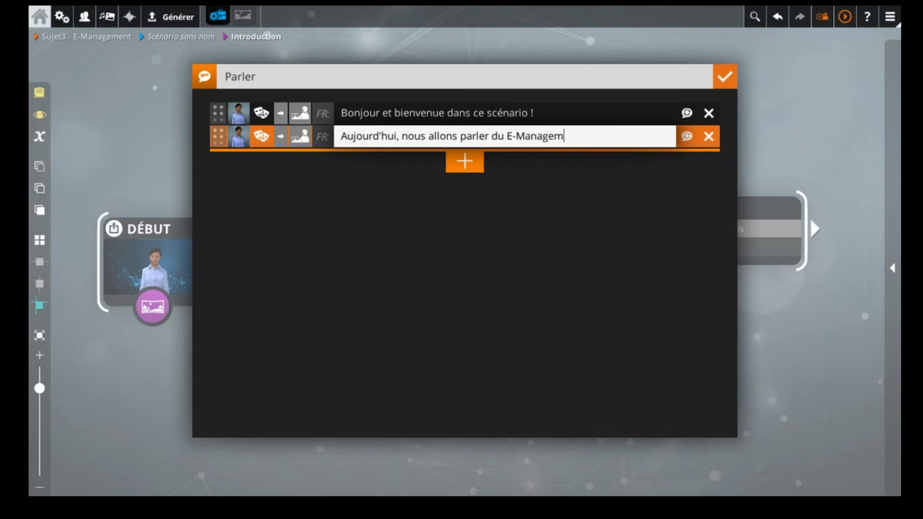
text(ent, et plus précisémernt des )
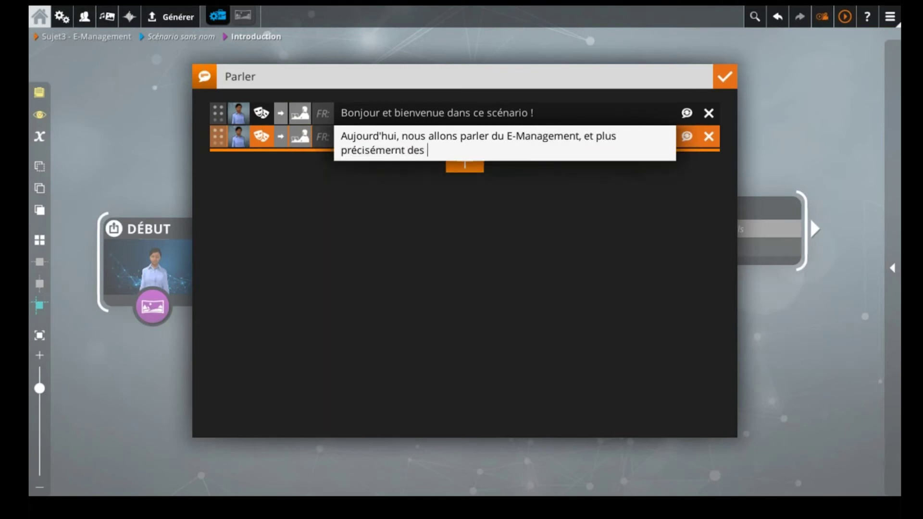
text(outils du E-Management.)
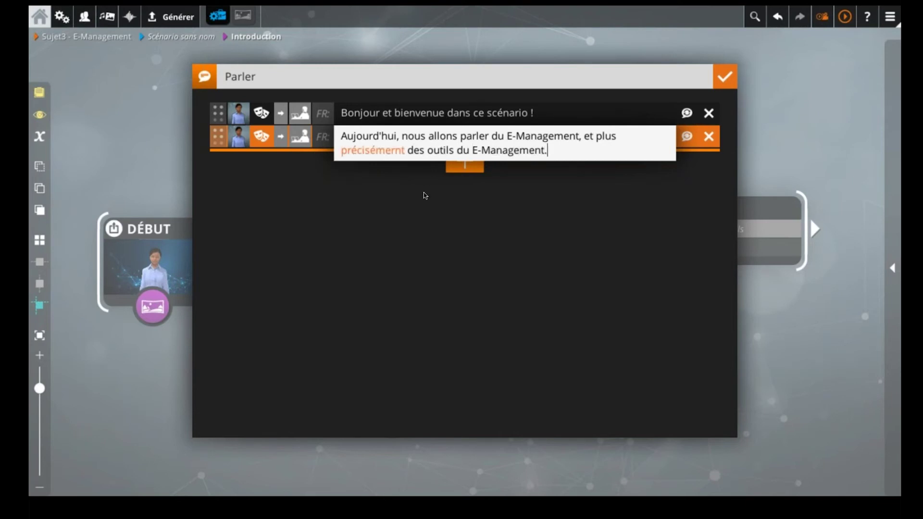
click(425, 195)
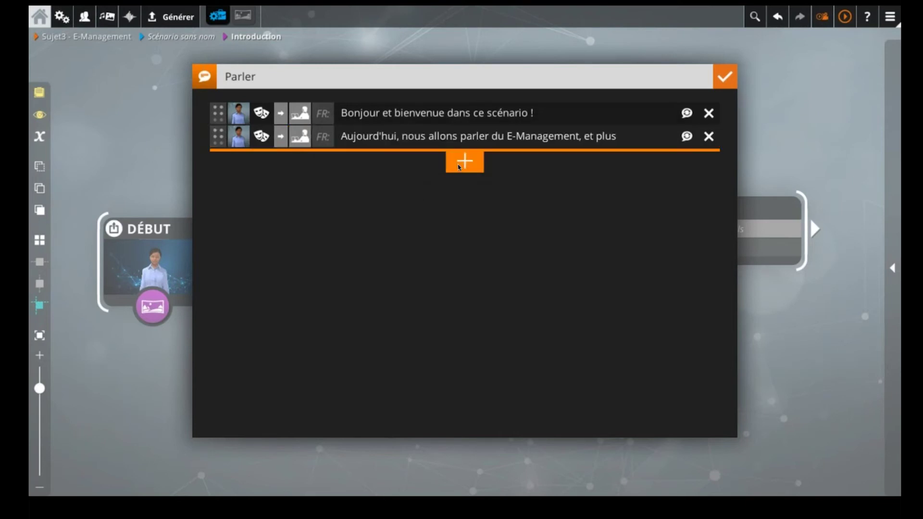
click(159, 184)
- Space the DÉBUT, PARLER and FIN blocks more evenly in the Introduction scene and return to the scenario overview
drag(364, 245, 451, 245)
click(430, 180)
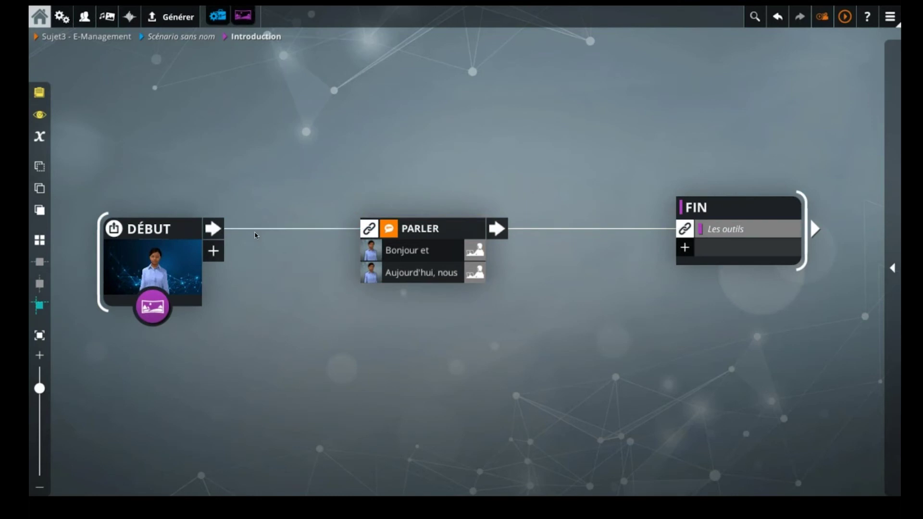
drag(140, 291, 188, 290)
drag(720, 249, 664, 252)
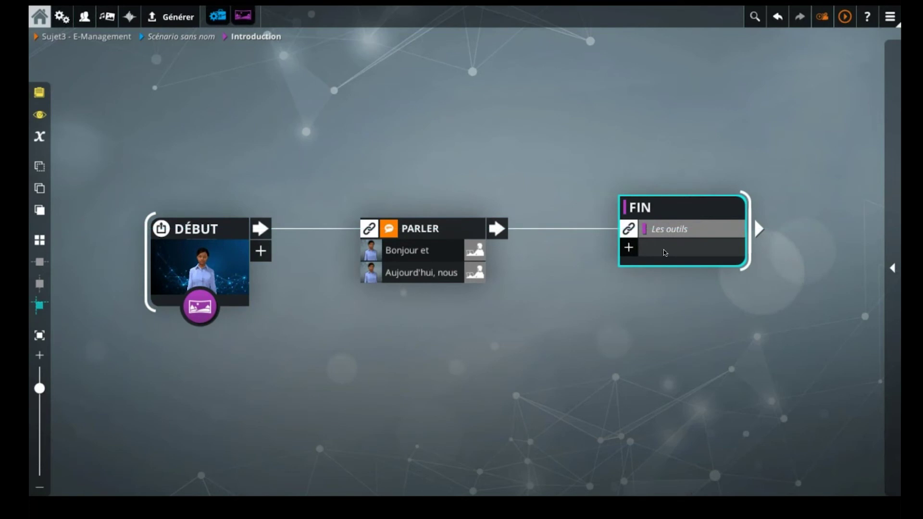
drag(663, 252, 663, 251)
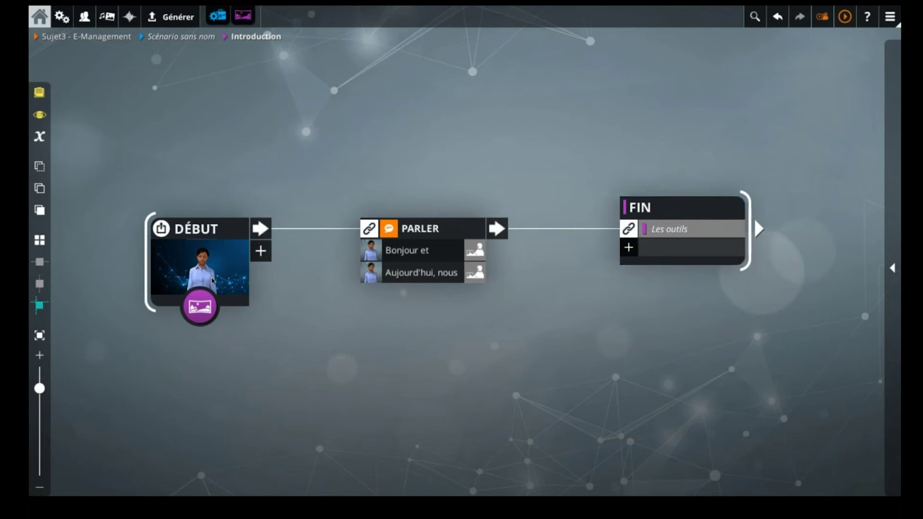
click(426, 239)
click(327, 313)
click(189, 39)
click(343, 206)
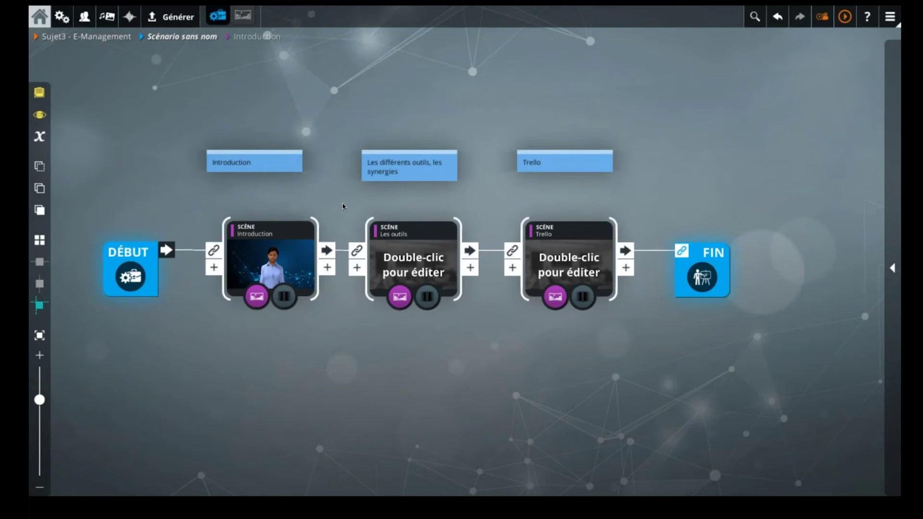
- Open the Les outils scene, set its main media to the "background" image and validate the scene configuration
double_click(408, 261)
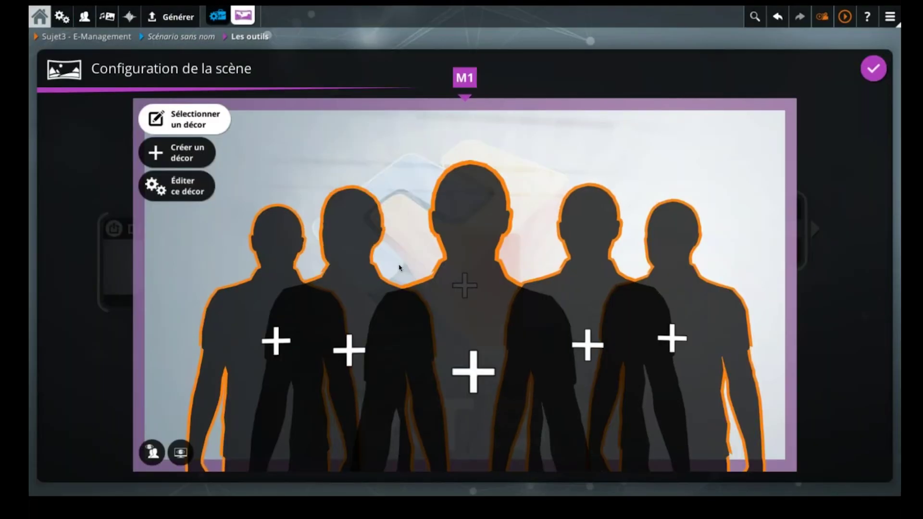
click(355, 154)
click(385, 143)
scroll(374, 358, down, 5)
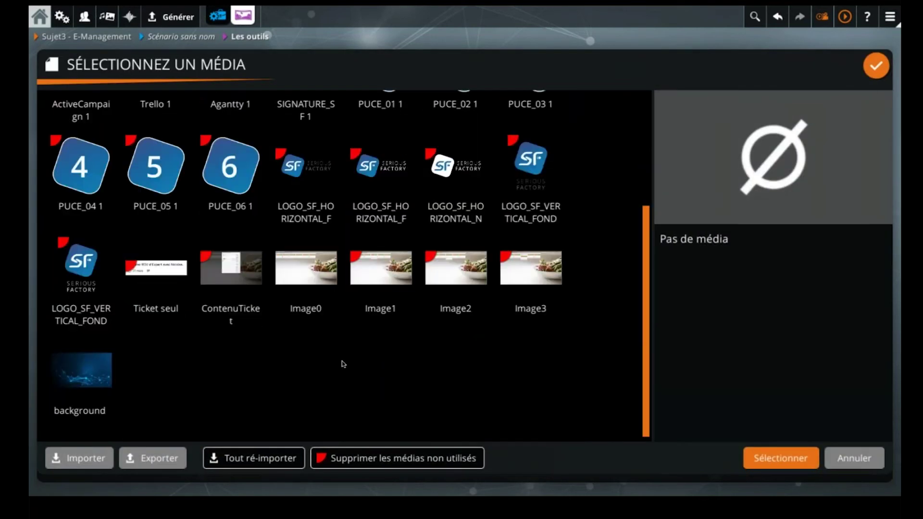
click(68, 376)
click(472, 47)
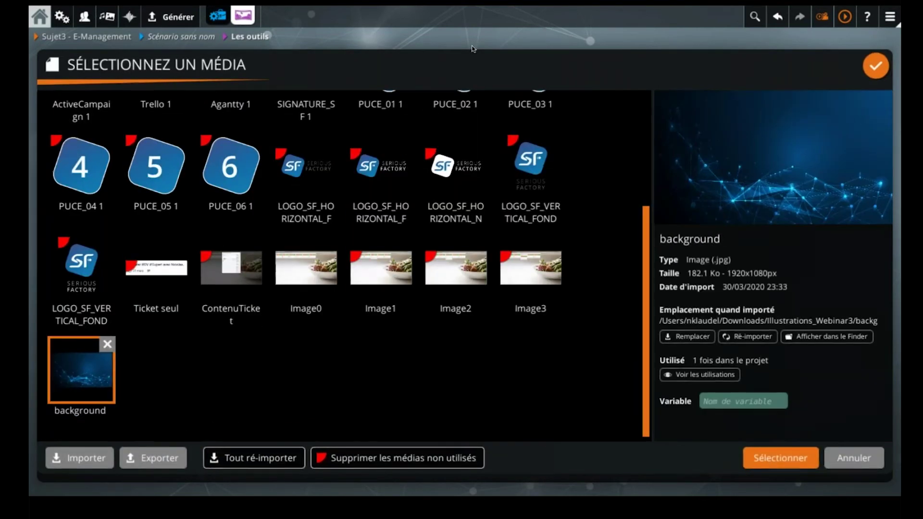
click(561, 42)
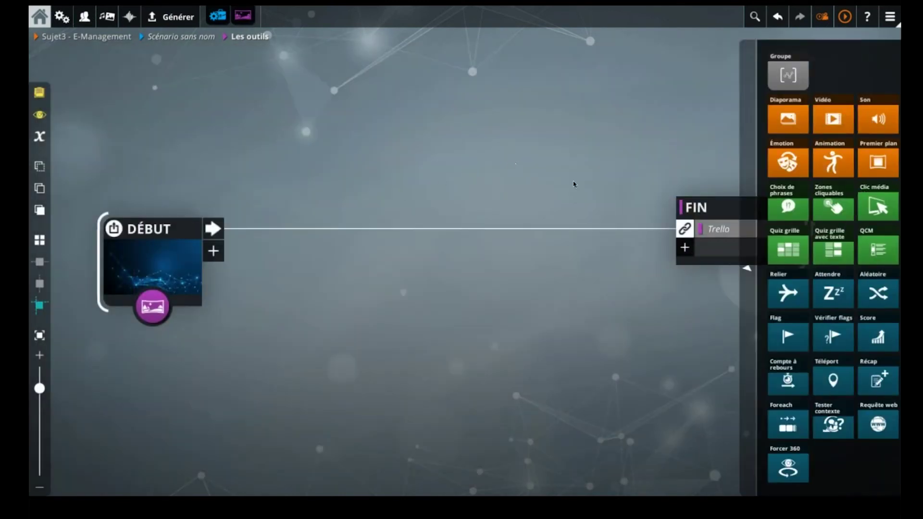
- Insert a Zones cliquables block midway between DÉBUT and FIN in the Les outils scene and open it for editing
drag(735, 207, 428, 232)
drag(490, 232, 448, 231)
double_click(449, 233)
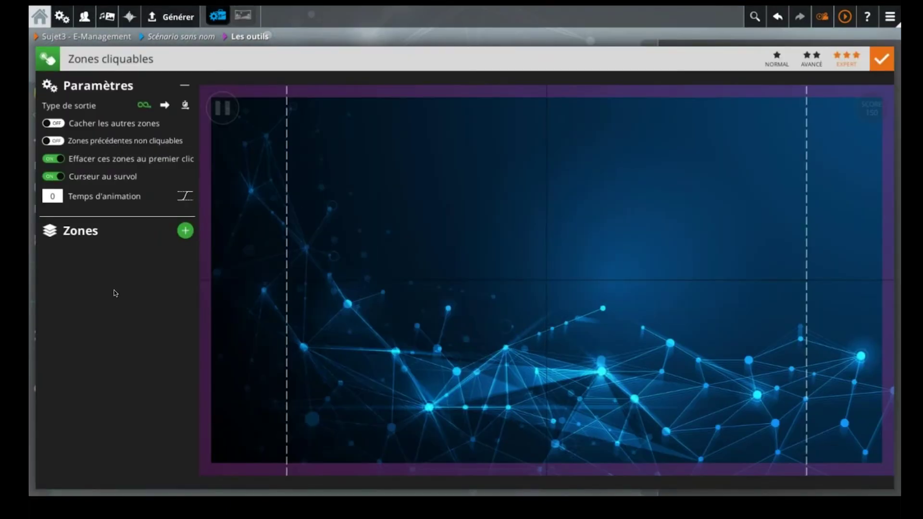
- Add a zone named "Logo", make it non-clickable and move it to the upper right area of the scene
click(185, 230)
text(Logo)
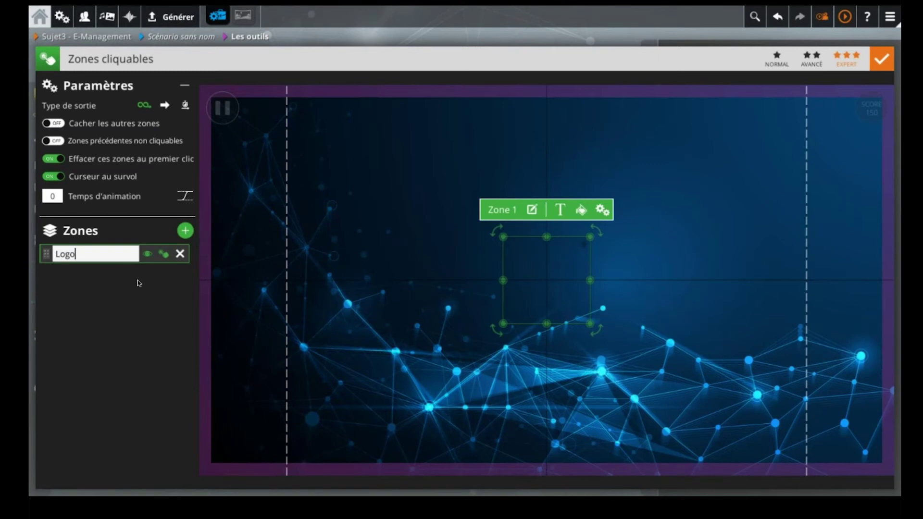
key(Return)
click(165, 255)
drag(535, 282, 679, 209)
- Assign the "LOGO_SF_HORIZONTAL_FOND_NOIR 1" image to the Logo zone and shift the zone slightly up and left
click(673, 137)
scroll(266, 263, down, 3)
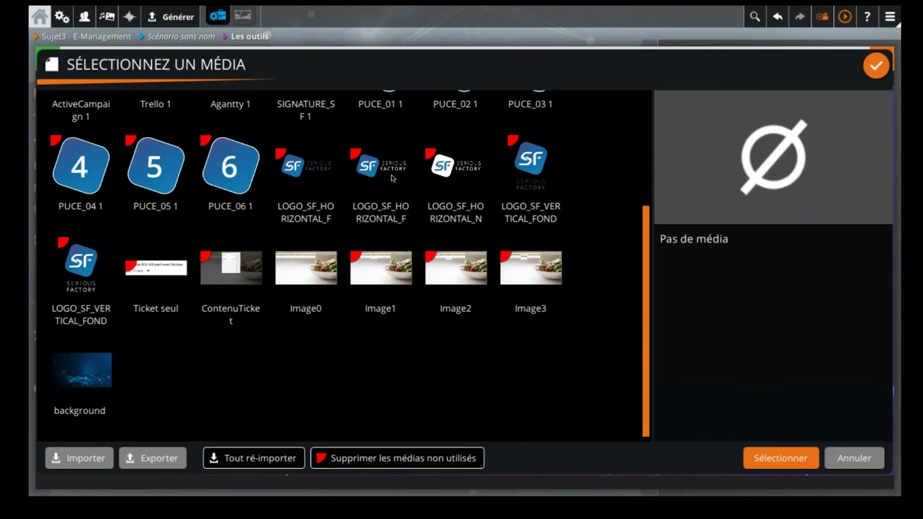
click(391, 171)
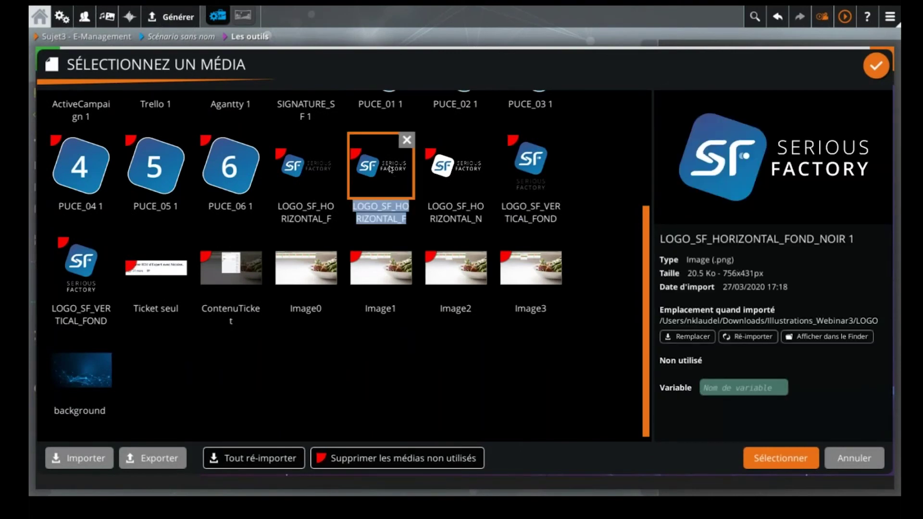
click(876, 63)
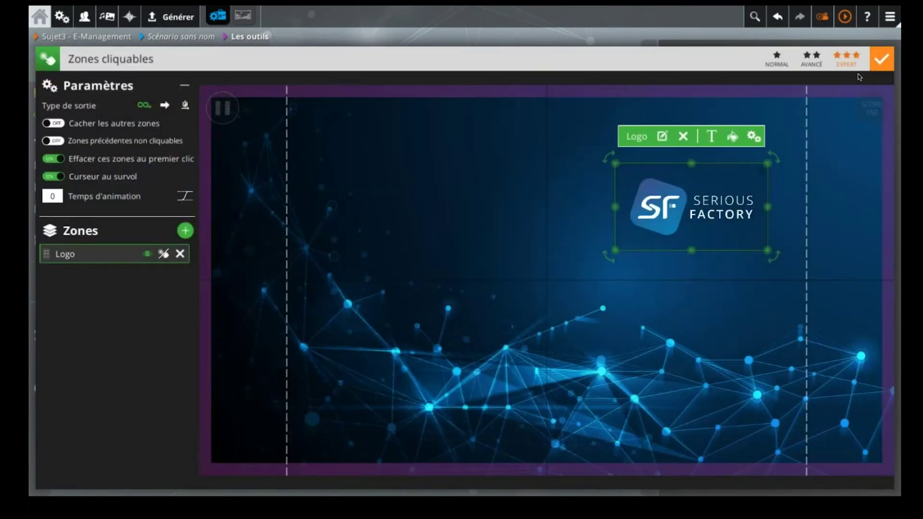
drag(673, 204, 656, 195)
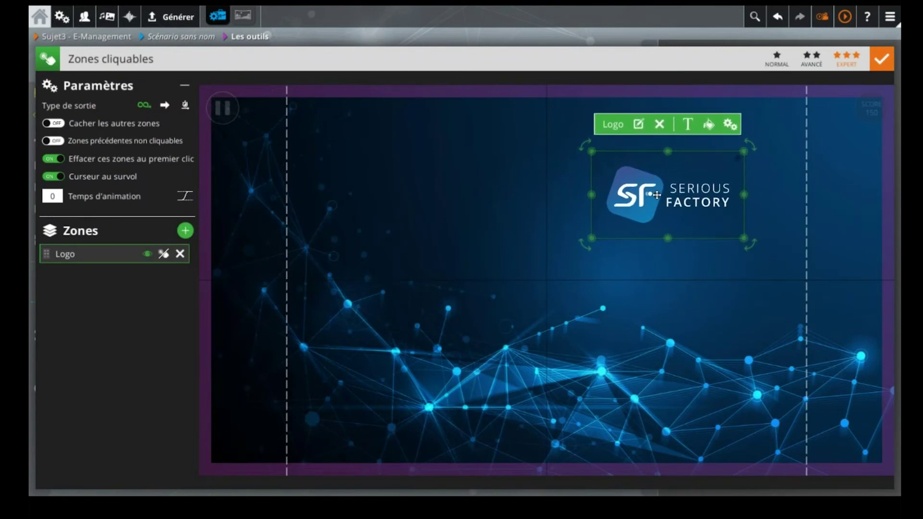
- Add a second zone, give it the "VTS 1" image and place it near the scene's upper edge, left of the logo
click(185, 231)
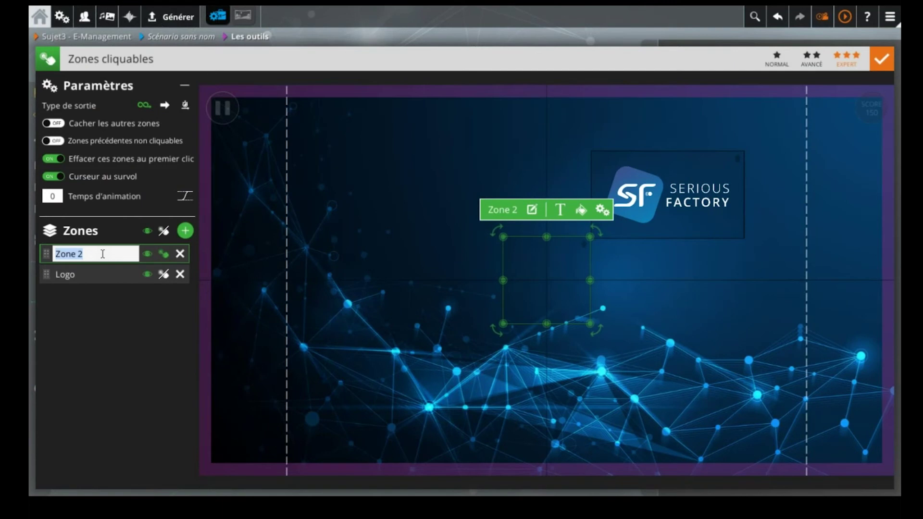
key(Return)
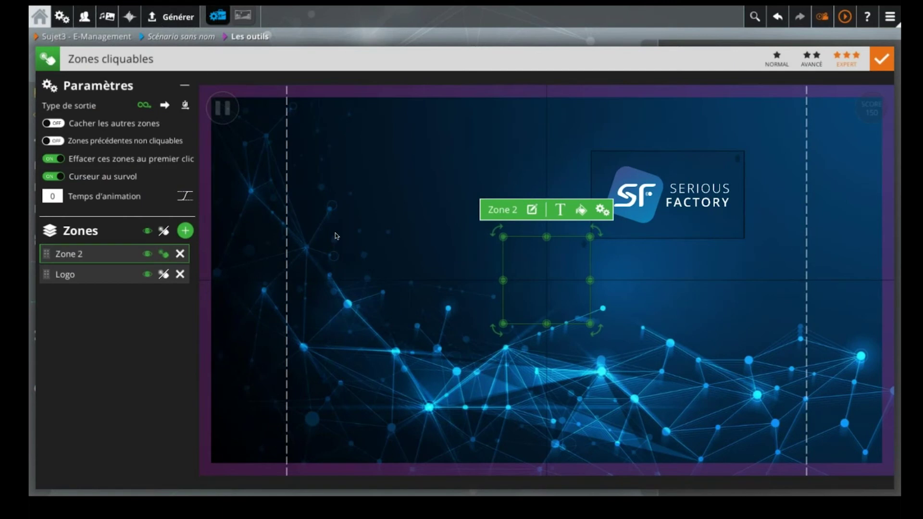
click(530, 210)
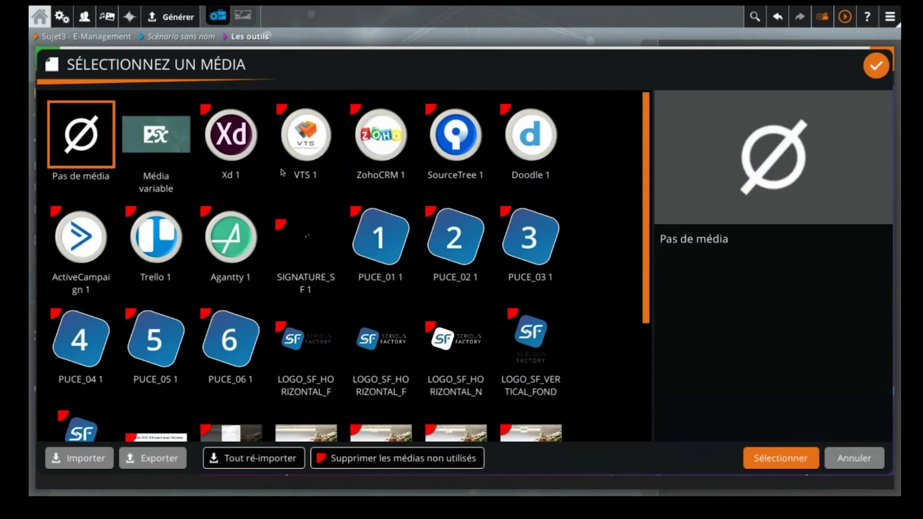
double_click(298, 134)
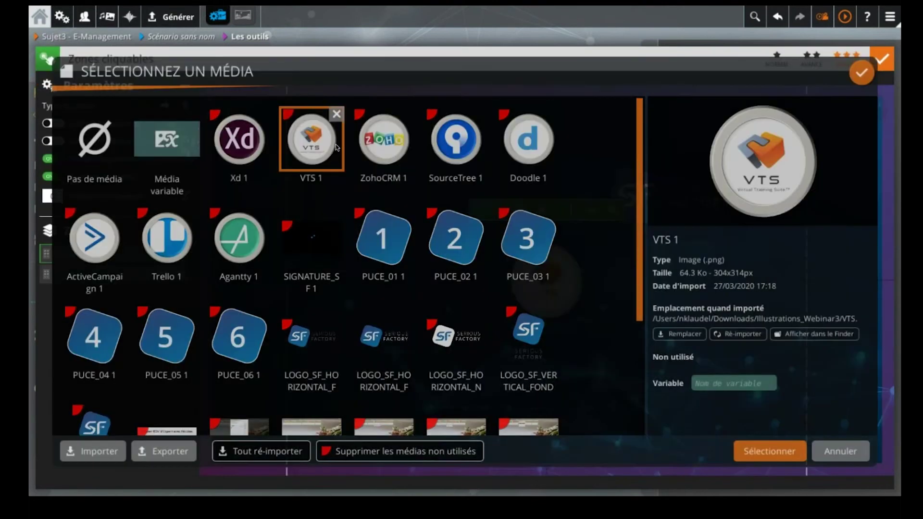
drag(546, 253, 483, 138)
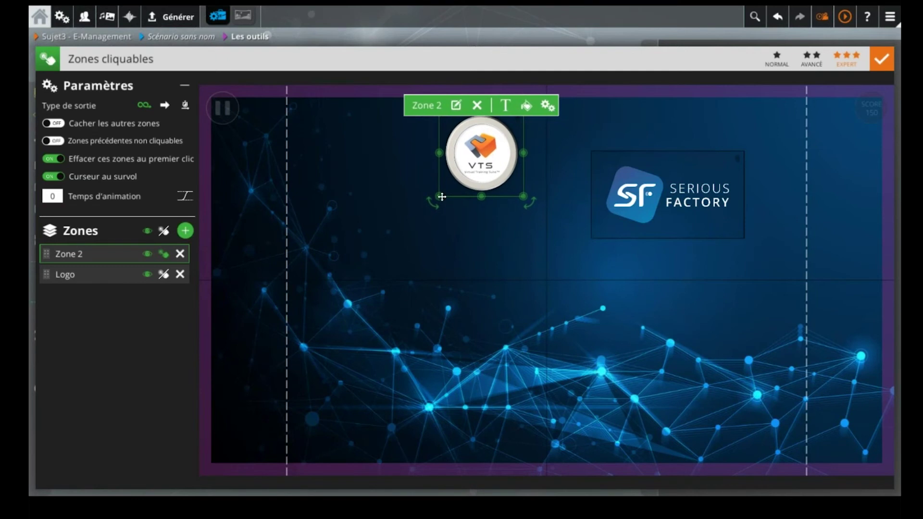
- Shrink the VTS badge zone slightly, adjust its position and rename the zone "VTS"
drag(443, 192, 452, 182)
drag(484, 152, 480, 157)
double_click(101, 257)
text(VTS)
key(Return)
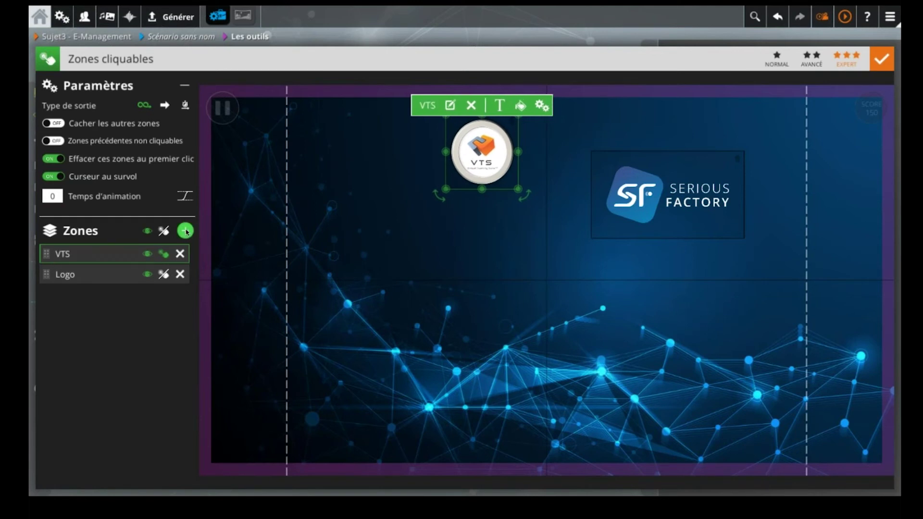
- Add a third zone and assign it the "ZohoCRM 1" image
click(185, 230)
click(531, 209)
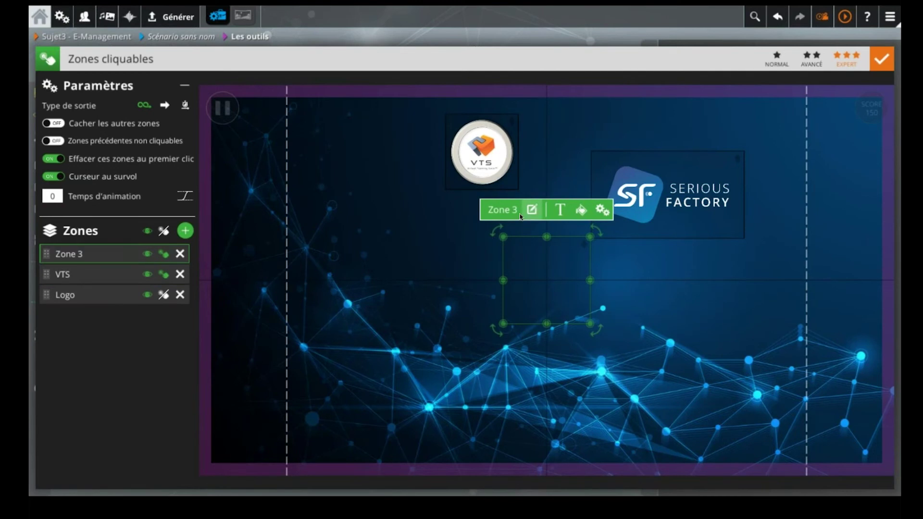
double_click(385, 151)
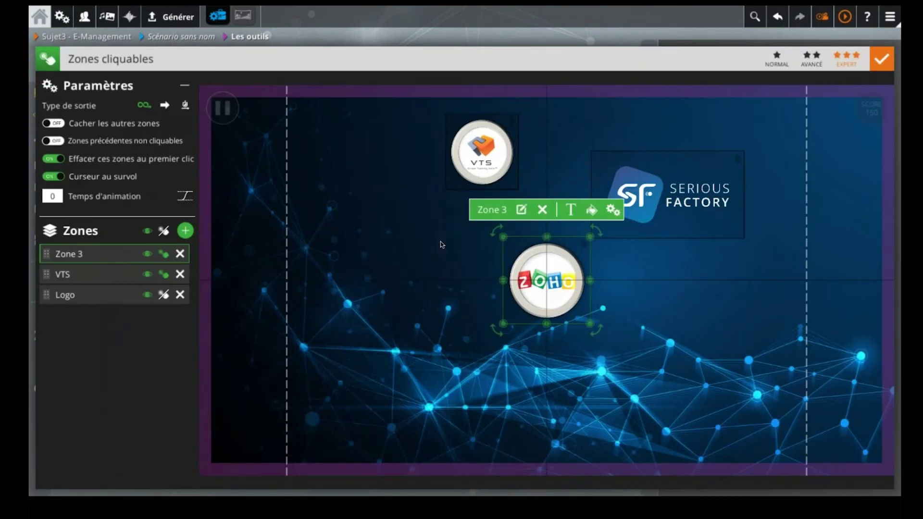
- Copy the VTS zone's properties onto the Zoho zone to match its size, and place that zone just below the VTS badge
click(484, 149)
key(ctrl+c)
click(556, 280)
key(ctrl+v)
drag(498, 177, 517, 259)
- Set the image of the zone below VTS to "ZohoCRM 1", nudge it slightly lower and rename it "CRM"
click(473, 170)
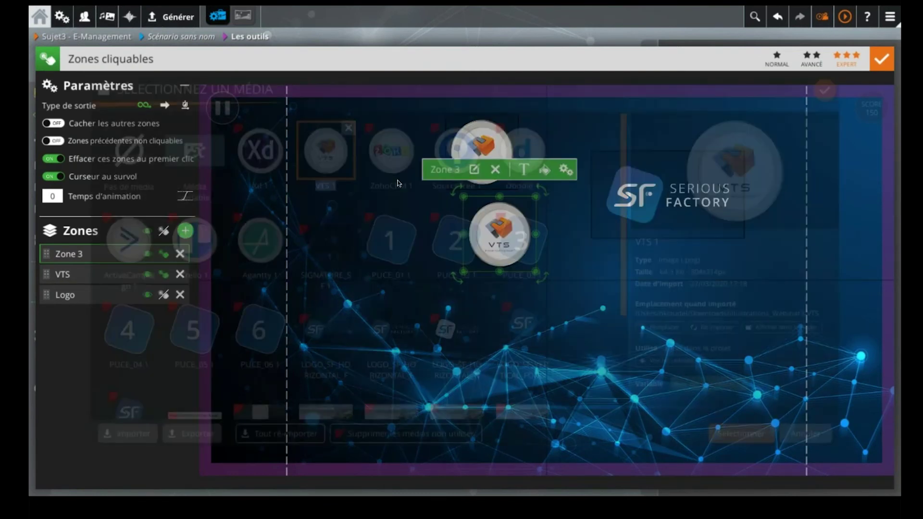
click(373, 143)
double_click(374, 143)
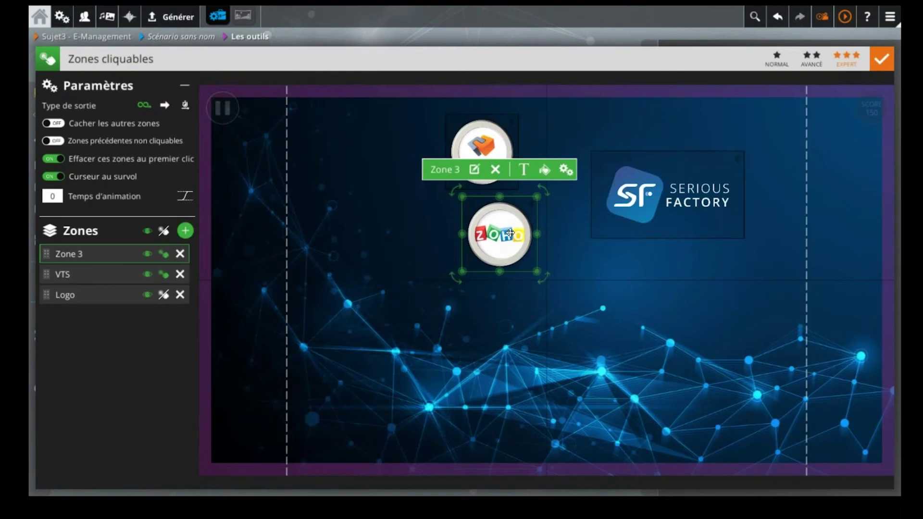
drag(510, 233, 501, 242)
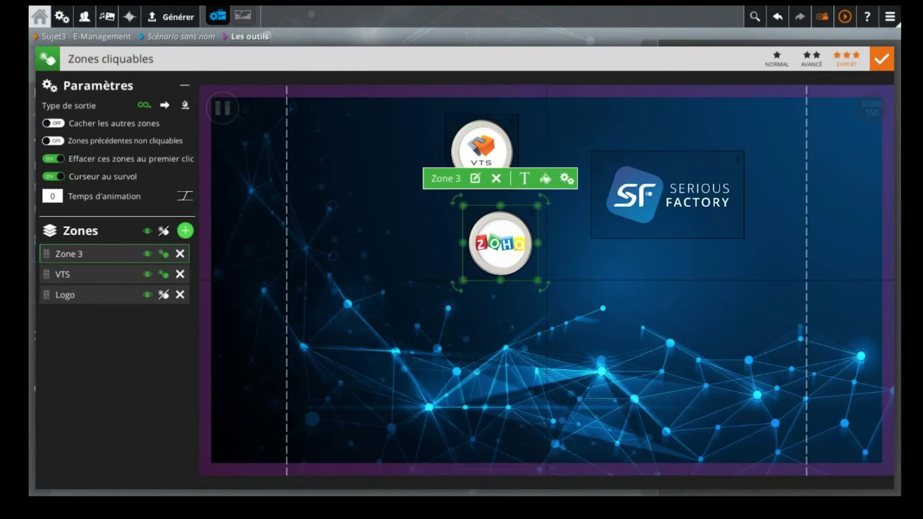
double_click(90, 256)
text(CRM)
key(Return)
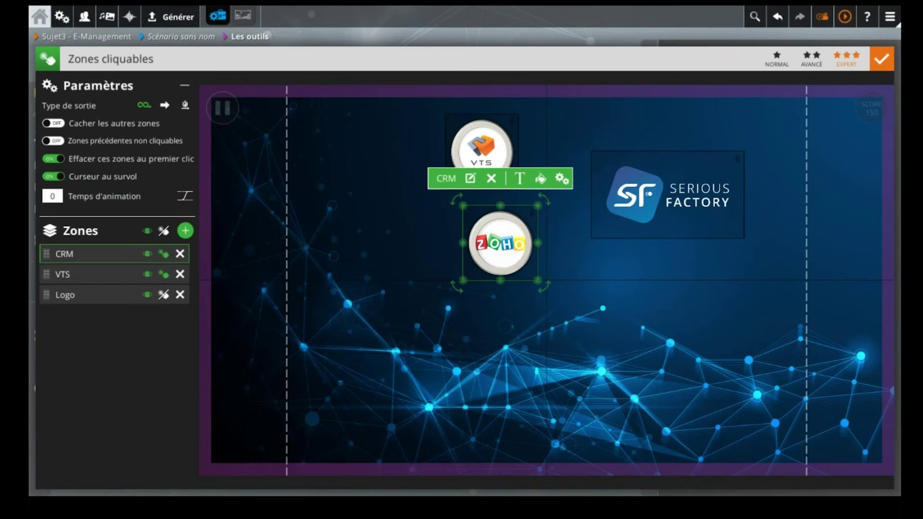
- Add a fourth zone, apply the CRM zone's properties to it for the same size and move it to the lower right of CRM
click(185, 230)
click(529, 213)
double_click(447, 142)
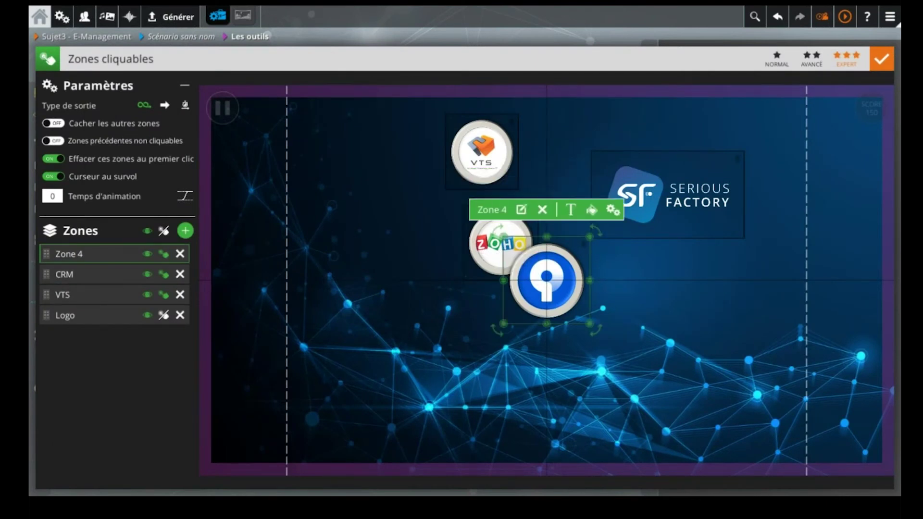
key(ctrl+z)
drag(506, 250, 581, 298)
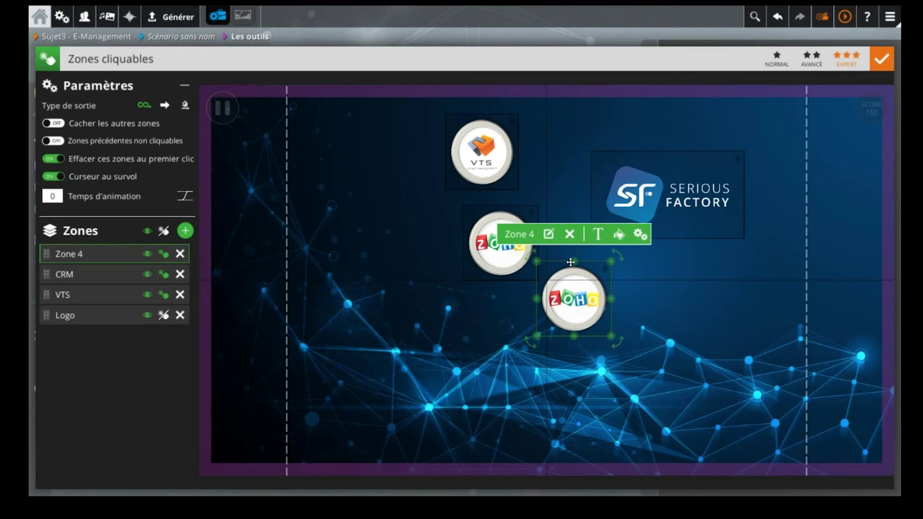
- Assign the "SourceTree 1" image to the fourth zone, nudge it slightly right and rename it "Sourcetree"
click(548, 234)
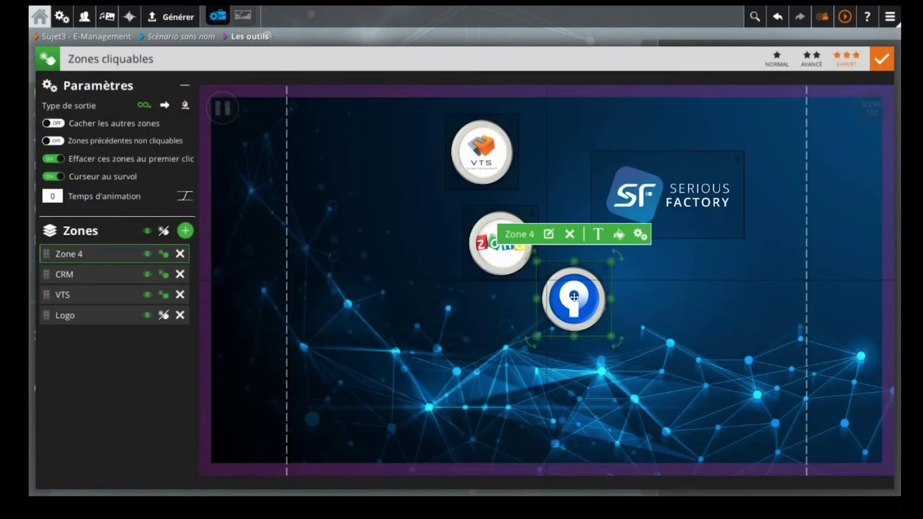
drag(571, 297, 580, 300)
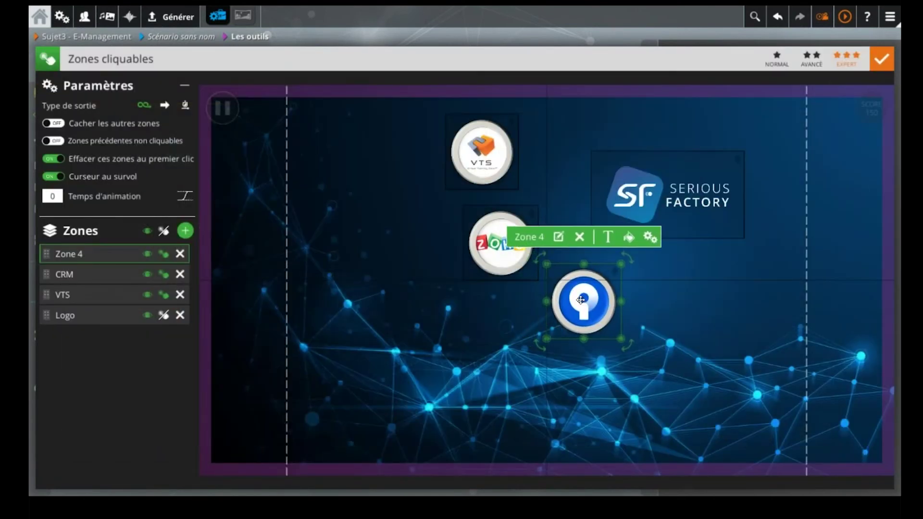
double_click(102, 252)
text(Sourcetree)
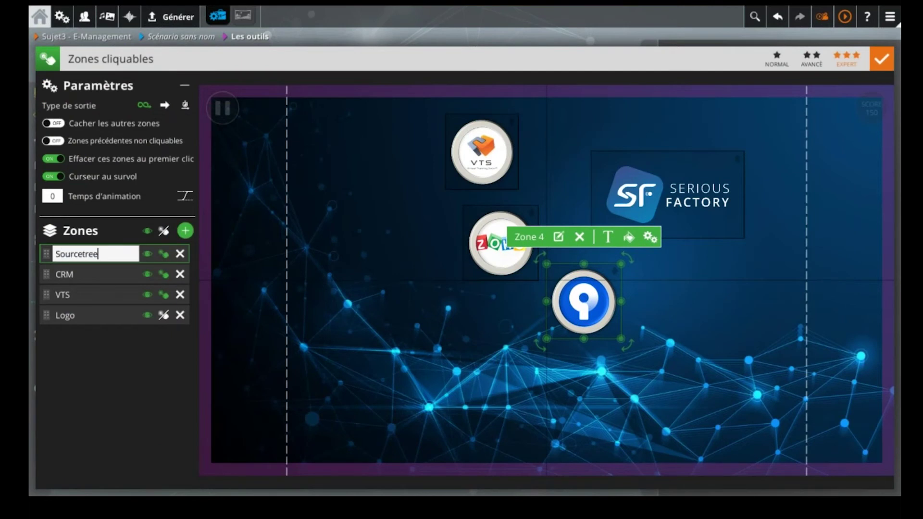
key(Return)
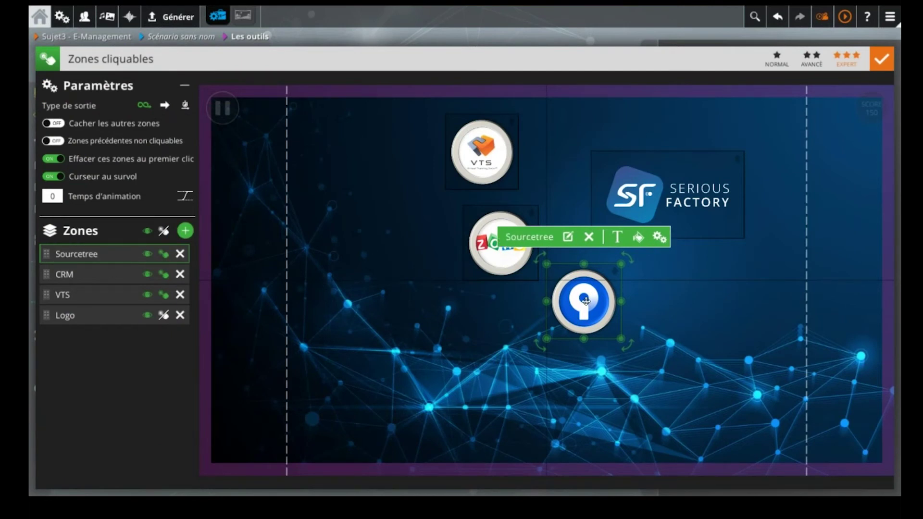
- Duplicate the Sourcetree zone to its right, change the copy's image to "Doodle 1" and rename it "Doodle"
key(ctrl+d)
drag(585, 301, 674, 309)
click(683, 245)
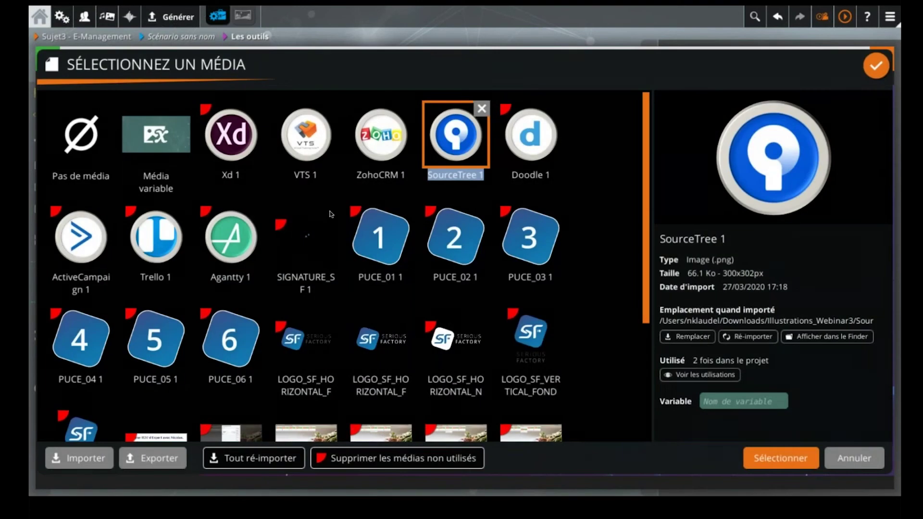
double_click(529, 137)
double_click(77, 254)
text(Doodle)
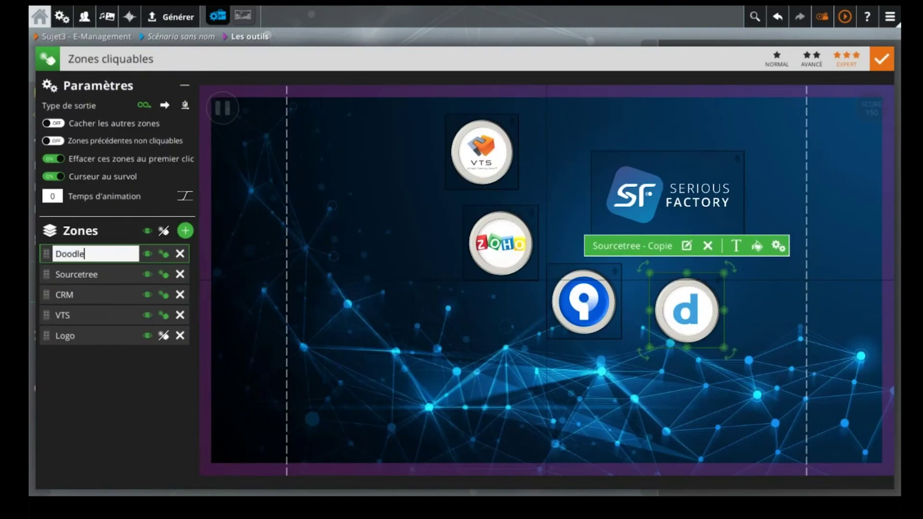
key(Return)
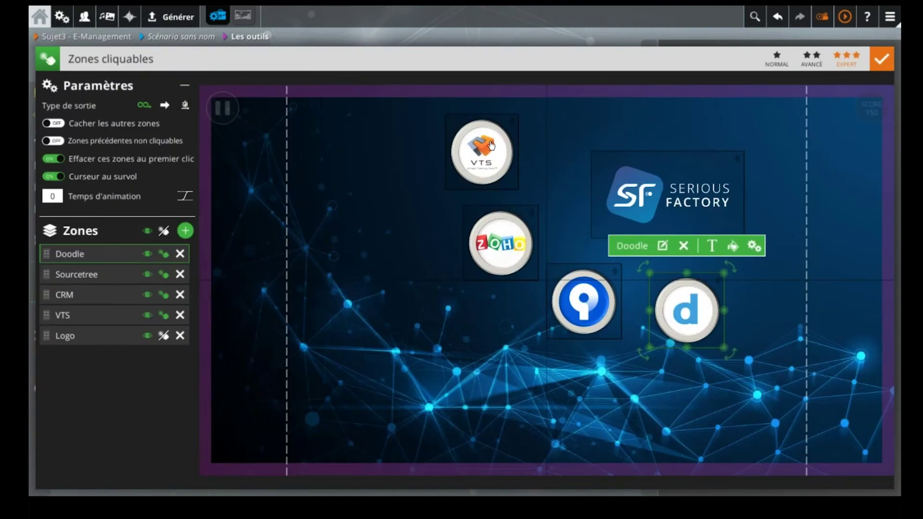
- Reposition the VTS, CRM, Sourcetree and Doodle zones into a tighter arc curving around the logo
drag(500, 163, 500, 149)
drag(509, 241, 505, 208)
drag(579, 302, 532, 280)
drag(682, 307, 607, 317)
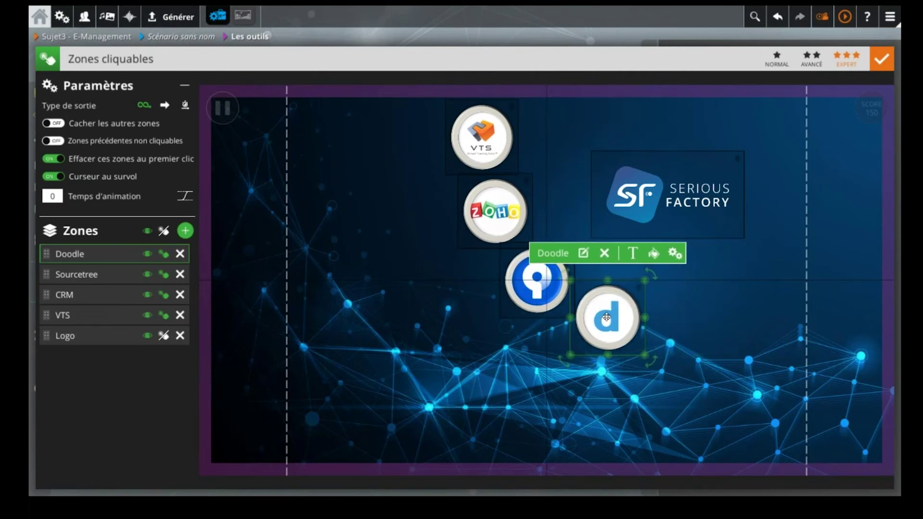
- Duplicate the Doodle zone, place the copy to its right and change its image to "ActiveCampaign 1"
key(ctrl+d)
mouse_move(605, 323)
mouse_down()
mouse_move(694, 324)
mouse_move(697, 309)
mouse_up()
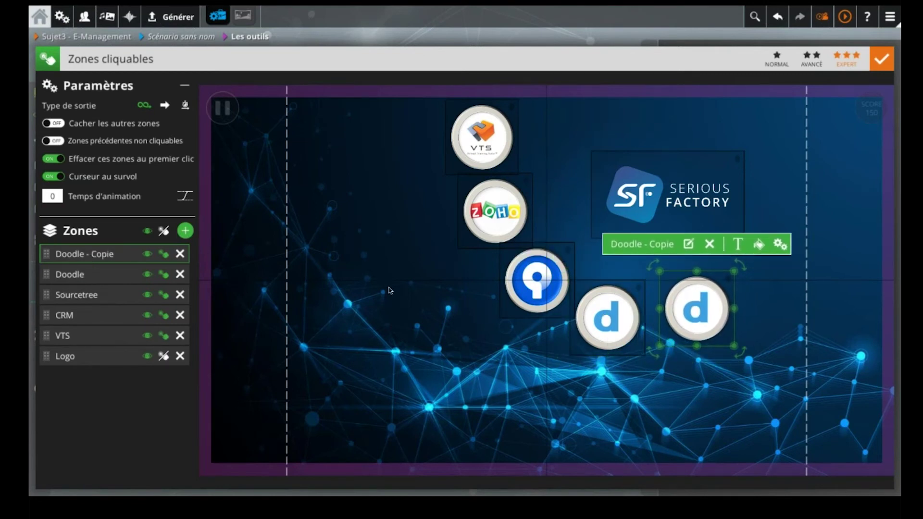
click(688, 245)
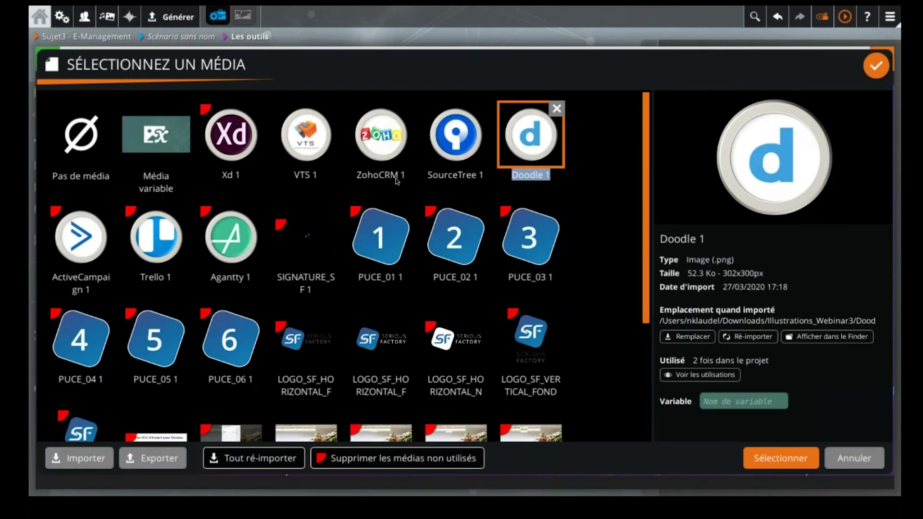
double_click(79, 235)
- Rename the copied Doodle zone "ActiveCampain"
text(ActiveCampa)
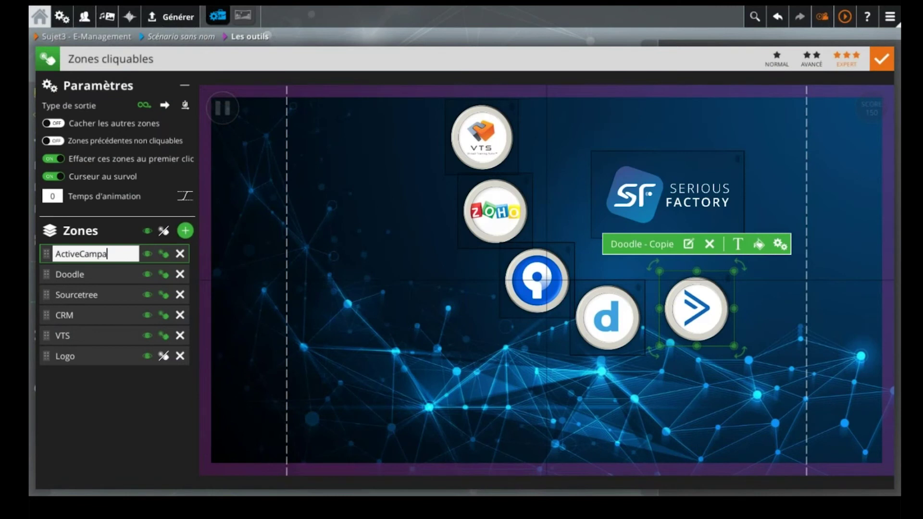
text(ing)
key(Return)
click(126, 255)
click(115, 253)
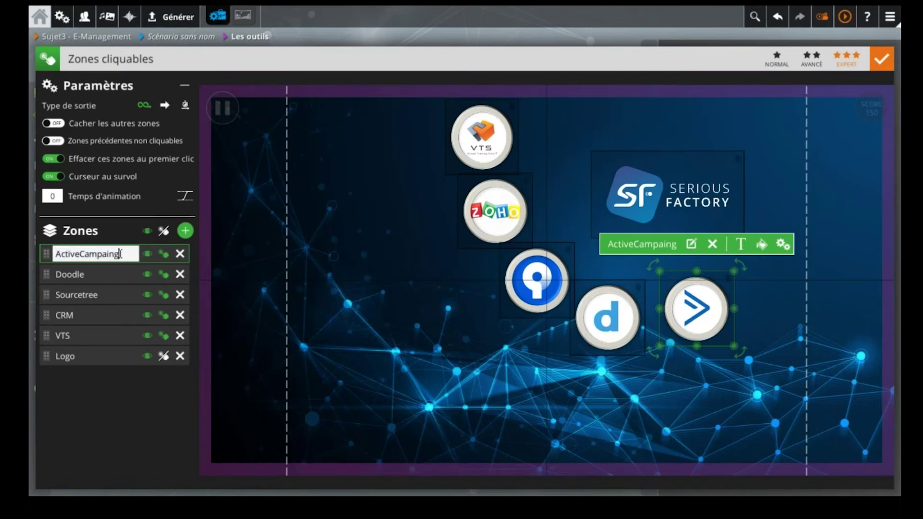
key(Return)
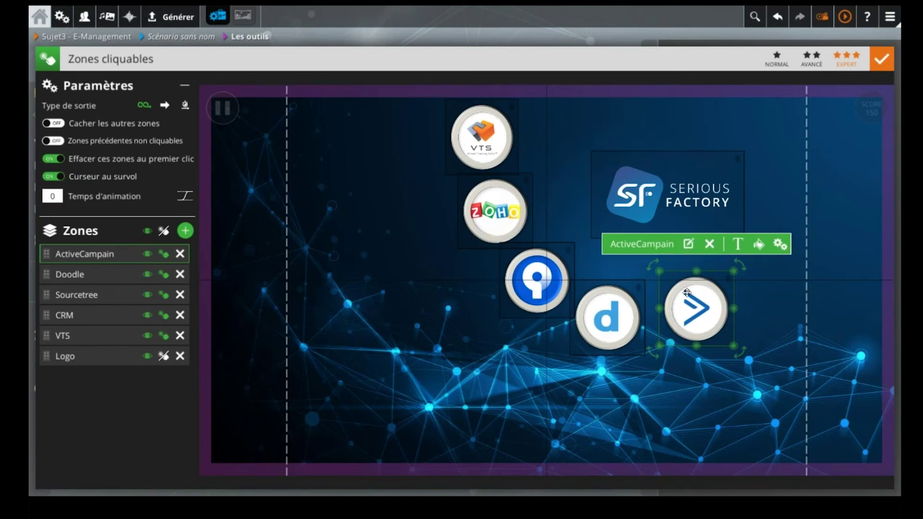
- Duplicate the ActiveCampain zone, place the copy to its upper right and change its image to "Trello 1"
key(ctrl+d)
drag(686, 291, 778, 243)
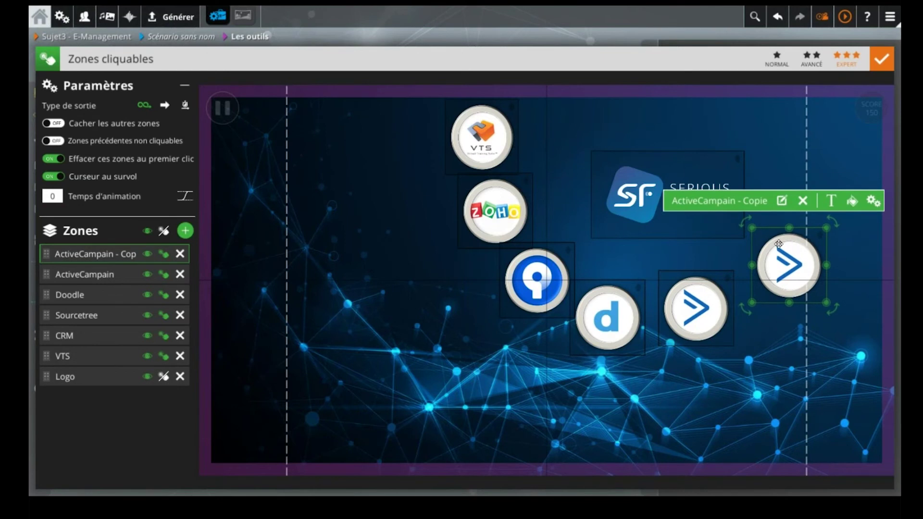
click(781, 200)
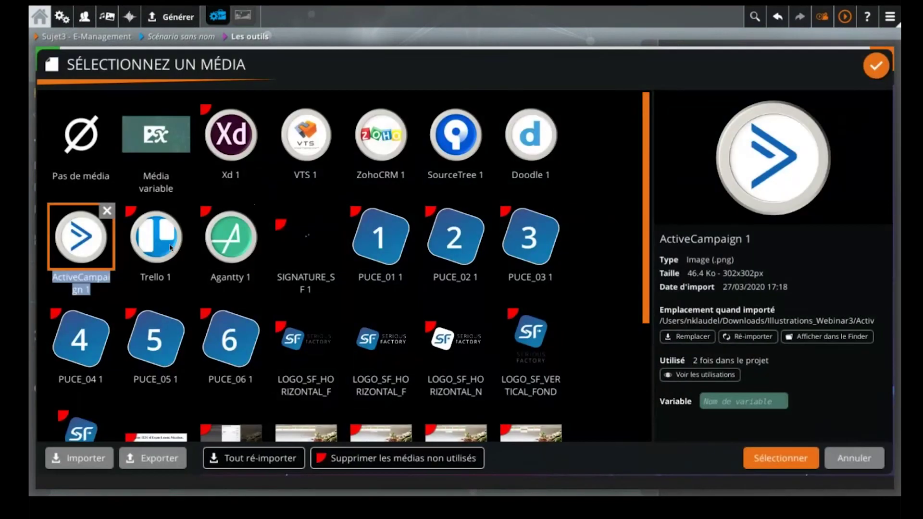
double_click(149, 250)
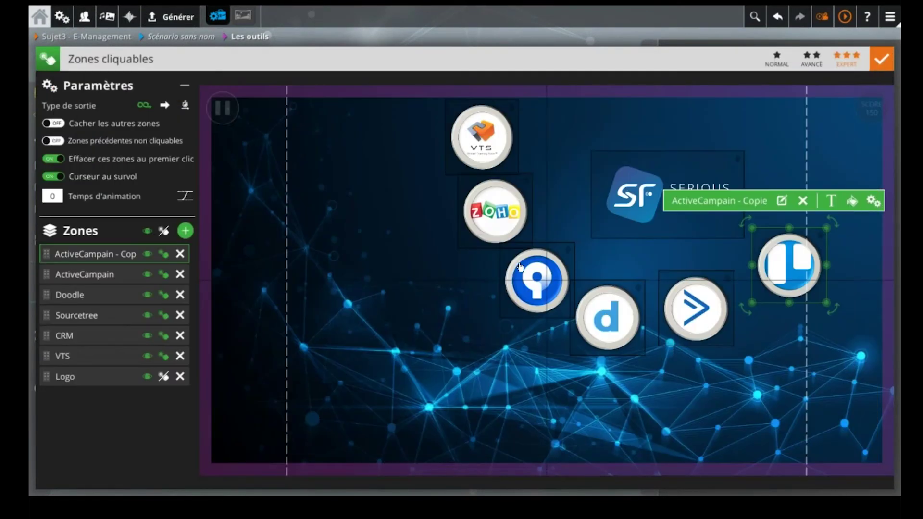
- Rename the copied ActiveCampain zone "Trello"
double_click(96, 255)
text(Tre)
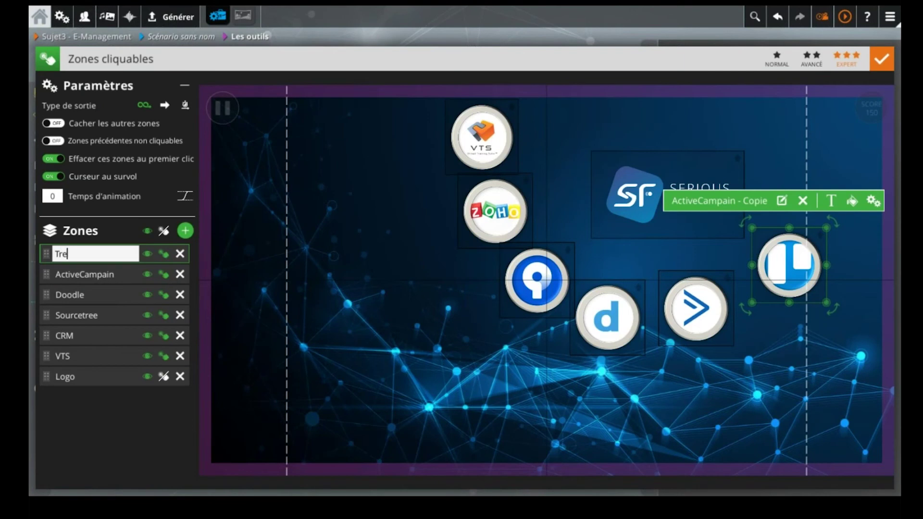
text(llo)
key(Return)
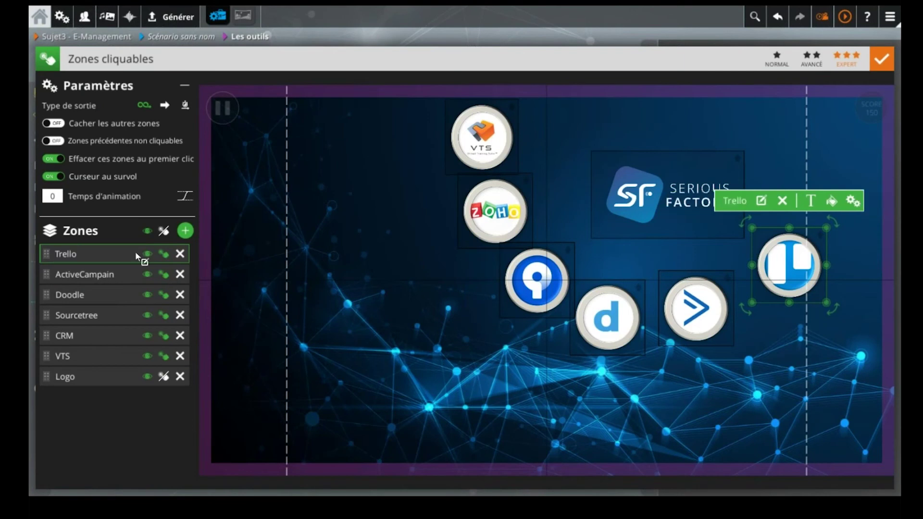
- Duplicate the Trello zone, place the copy above it and change its image to "Agantty 1"
click(538, 280)
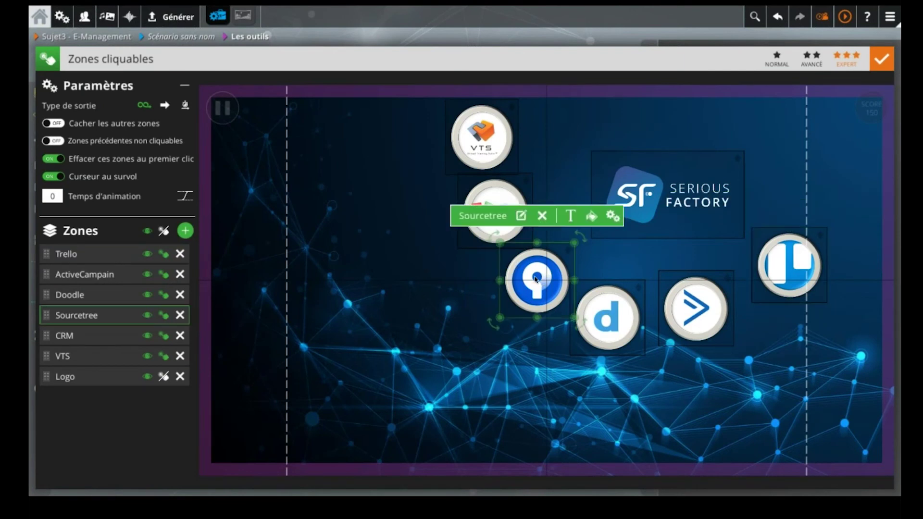
click(786, 262)
key(ctrl+d)
drag(787, 262, 807, 166)
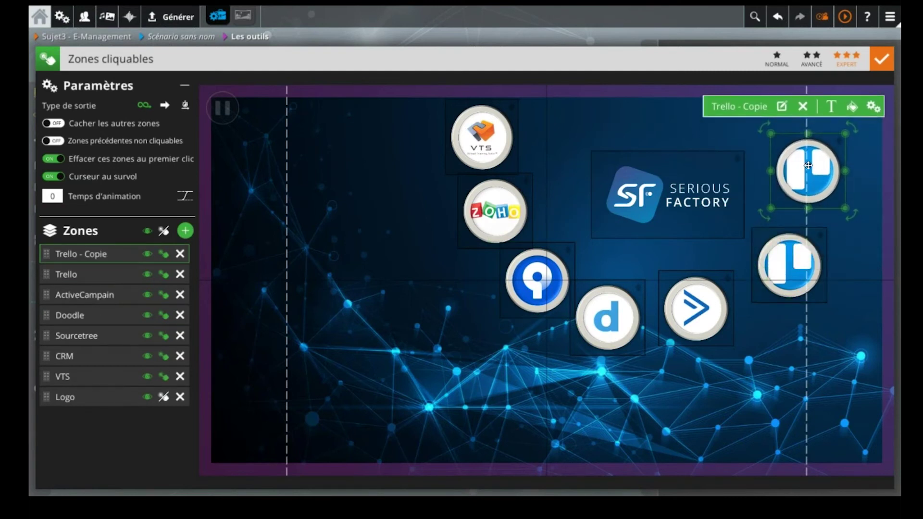
click(781, 107)
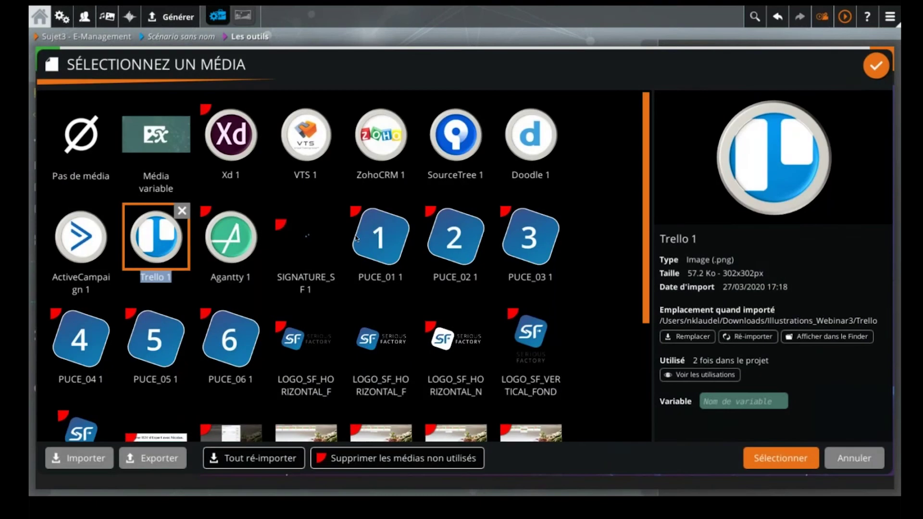
double_click(214, 242)
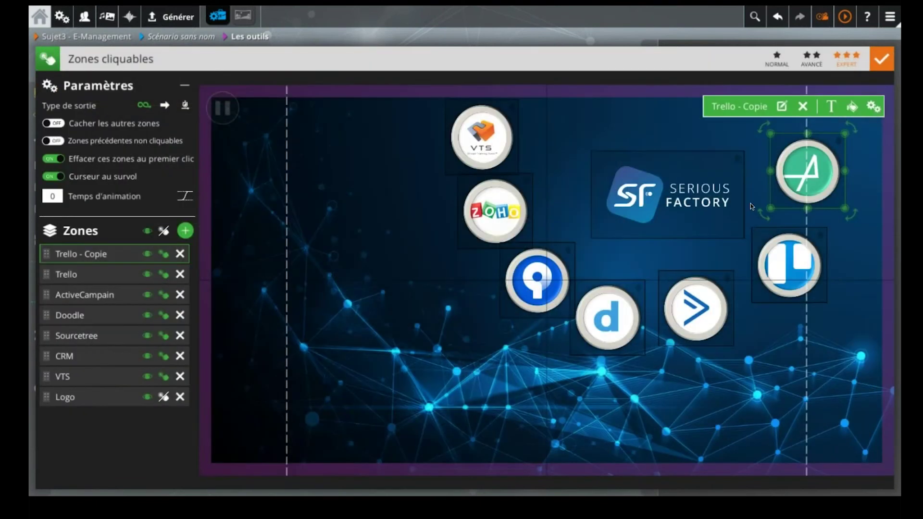
- Rename the copied Trello zone "Agantty"
double_click(110, 255)
drag(77, 254, 159, 255)
key(BackSpace)
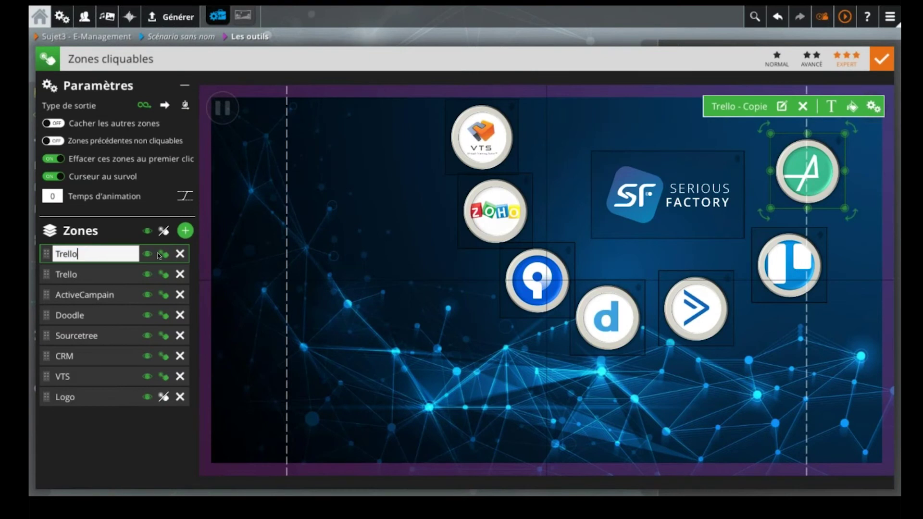
key(BackSpace)
key(BackSpace)
key(BackSpace)
click(782, 106)
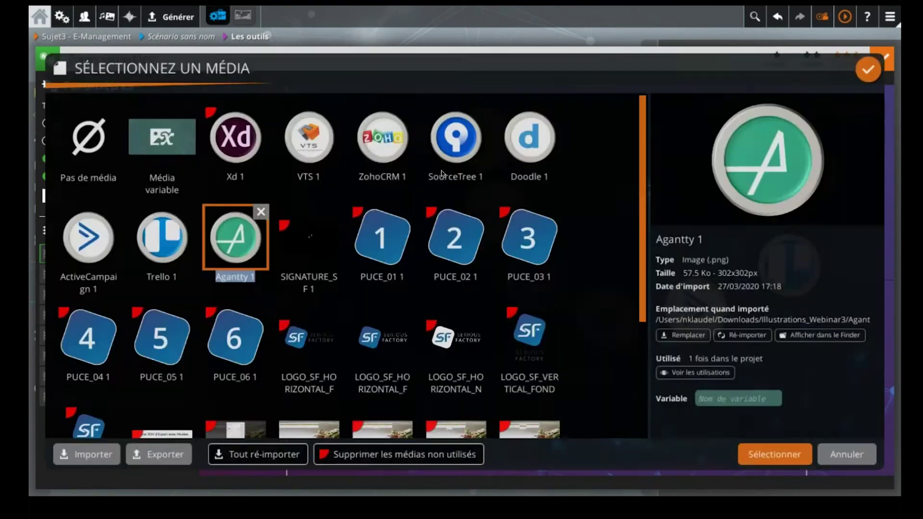
key(Escape)
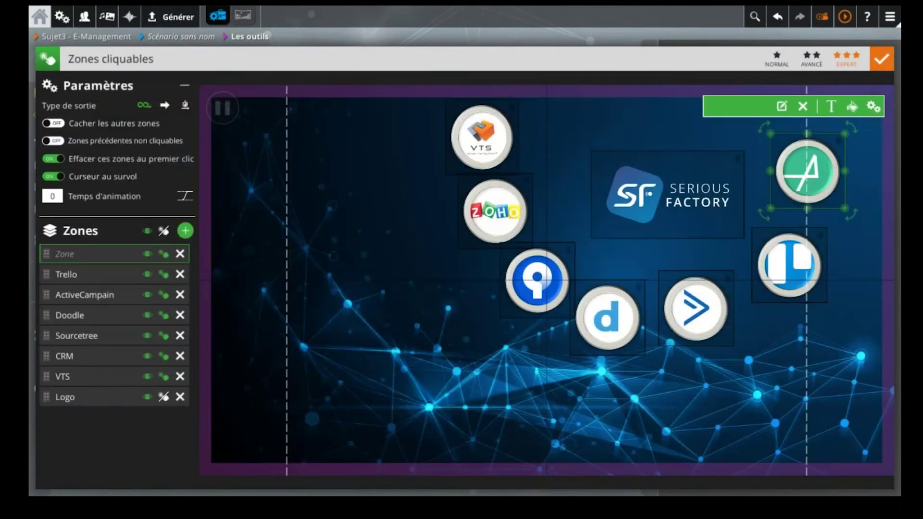
click(67, 255)
text(Agantty)
key(Return)
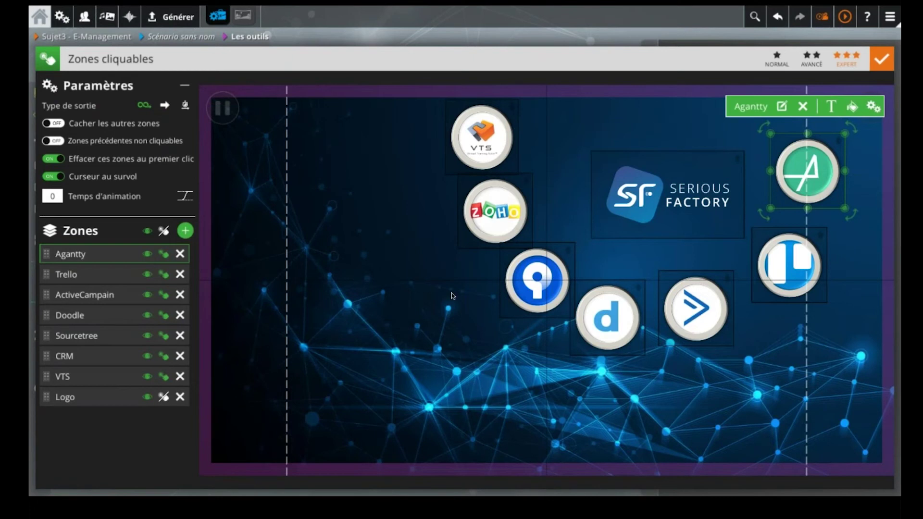
- Select all seven tool zones together with the logo and move the group left to centre it in the scene
click(479, 150)
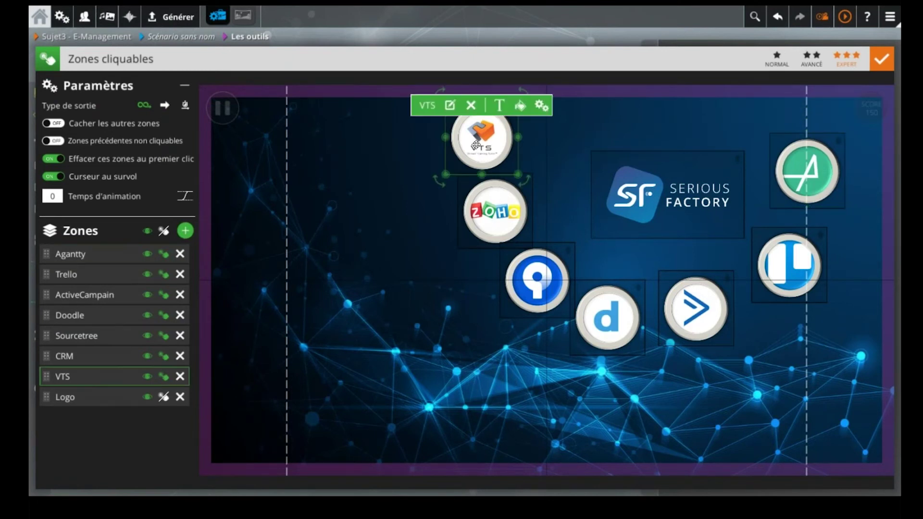
ctrl+click(495, 214)
ctrl+click(536, 281)
ctrl+click(620, 331)
ctrl+click(691, 307)
ctrl+click(771, 262)
ctrl+click(803, 171)
ctrl+click(728, 199)
drag(700, 202, 623, 198)
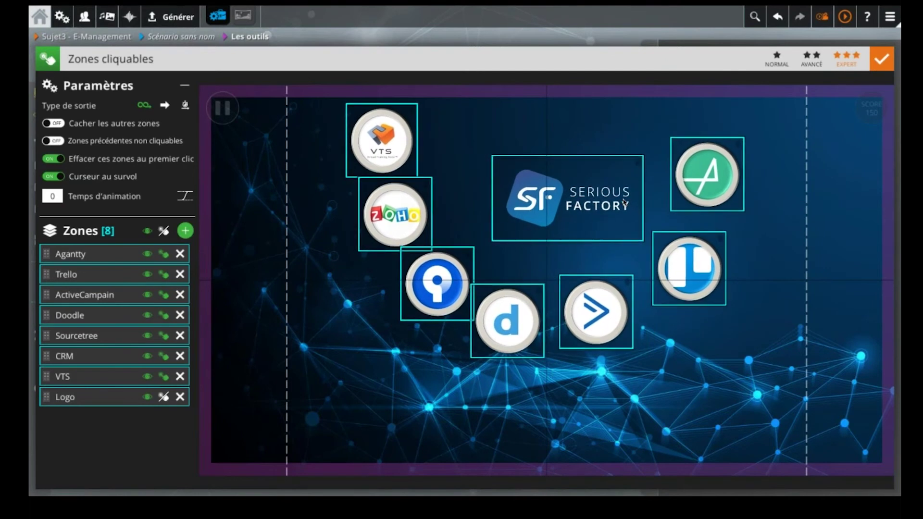
click(350, 280)
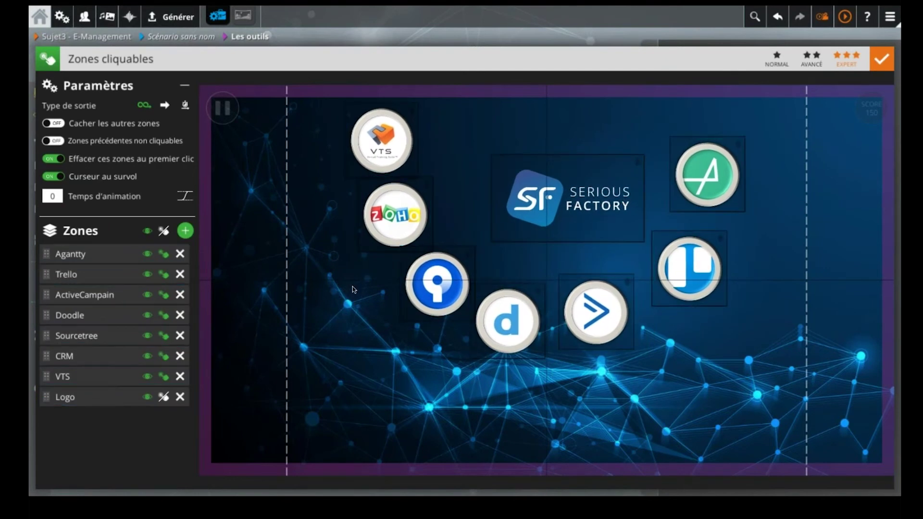
- Set the opacity of the VTS zone's hover media tint to 222
click(382, 129)
click(420, 105)
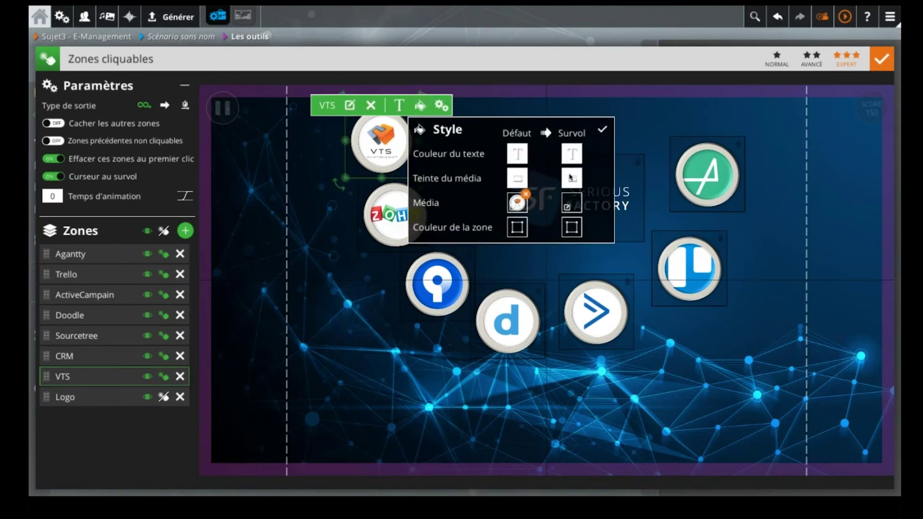
click(567, 177)
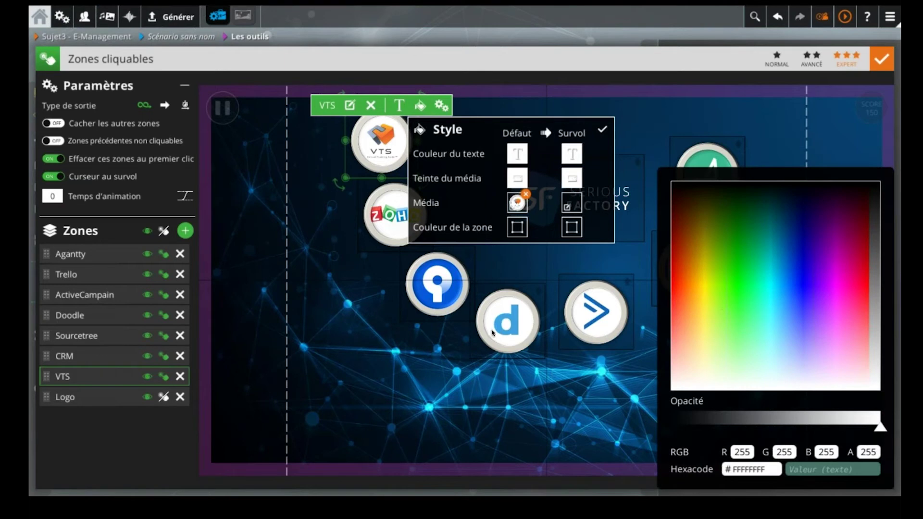
click(854, 419)
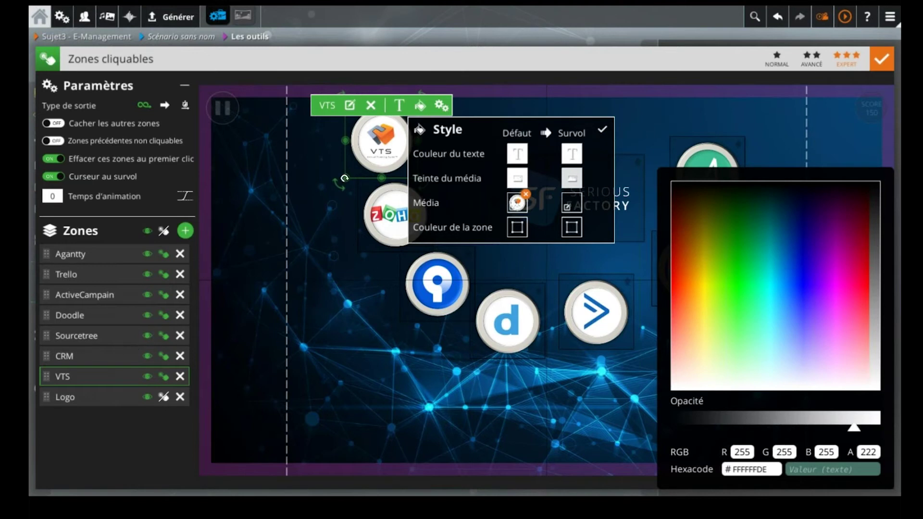
- Set the opacity of the CRM zone's hover media tint to 212
click(391, 214)
click(435, 150)
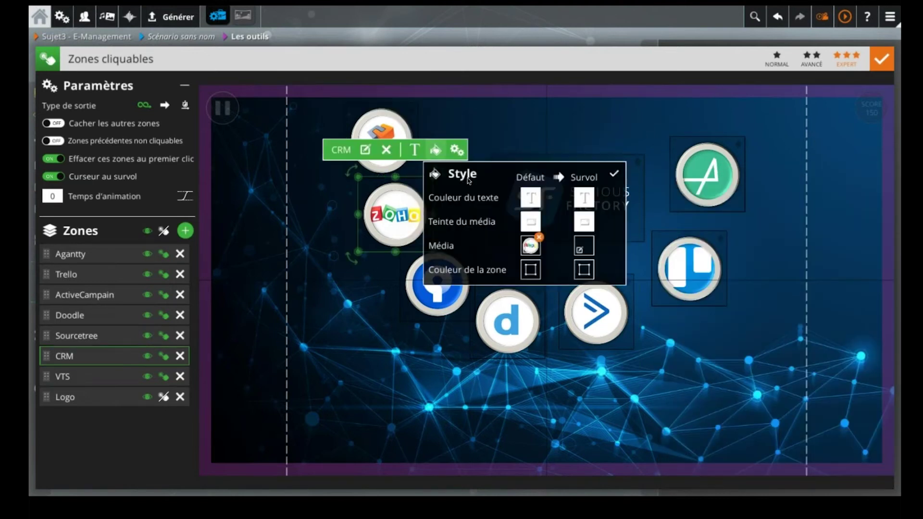
click(583, 224)
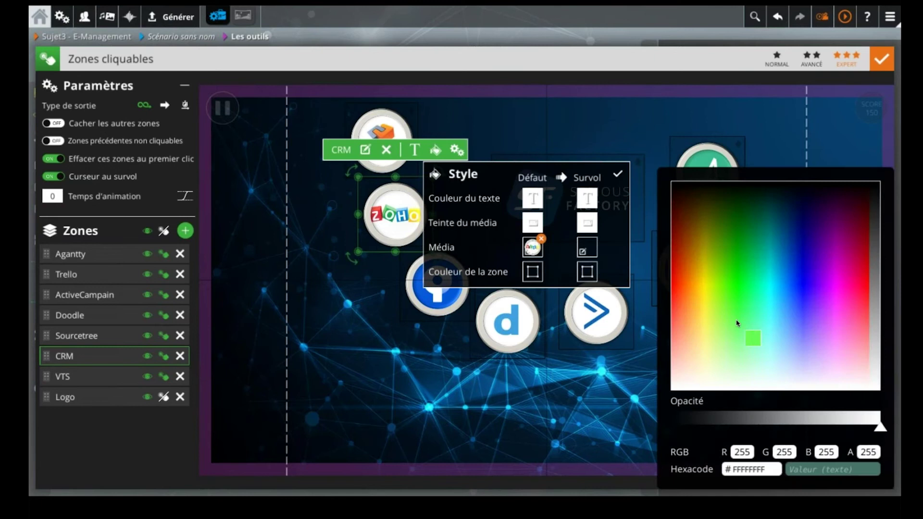
click(846, 425)
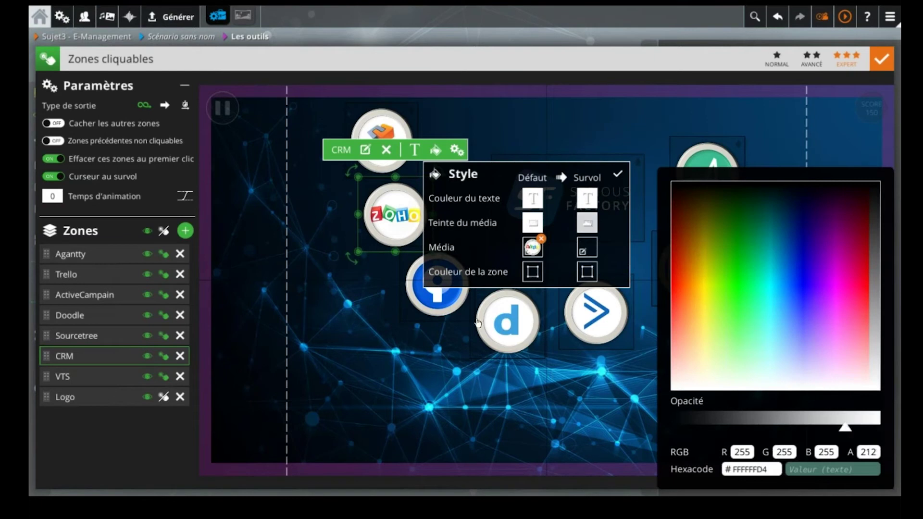
- Set the opacity of the Sourcetree zone's hover media tint to 210
click(438, 303)
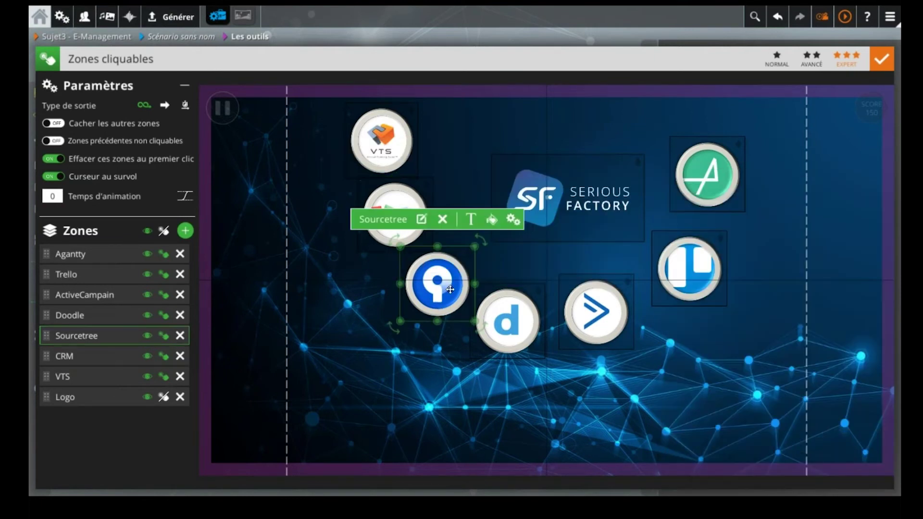
click(491, 220)
click(644, 292)
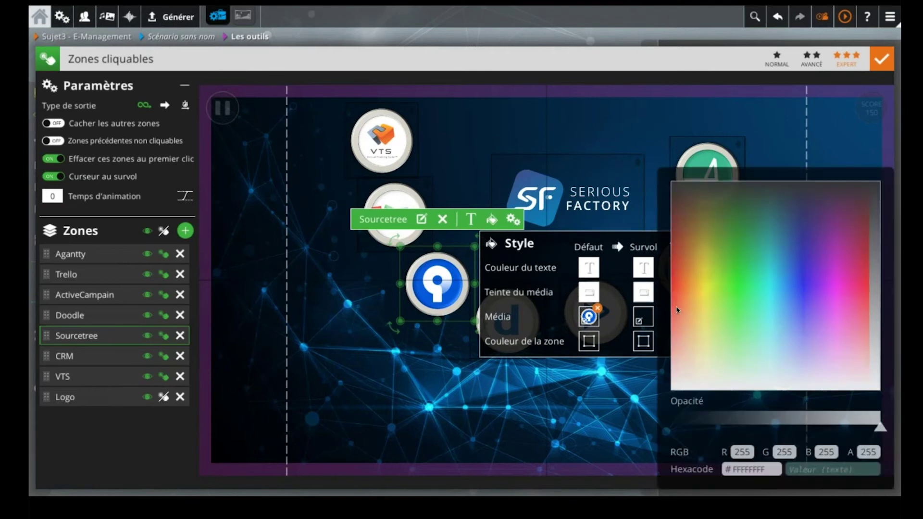
click(844, 421)
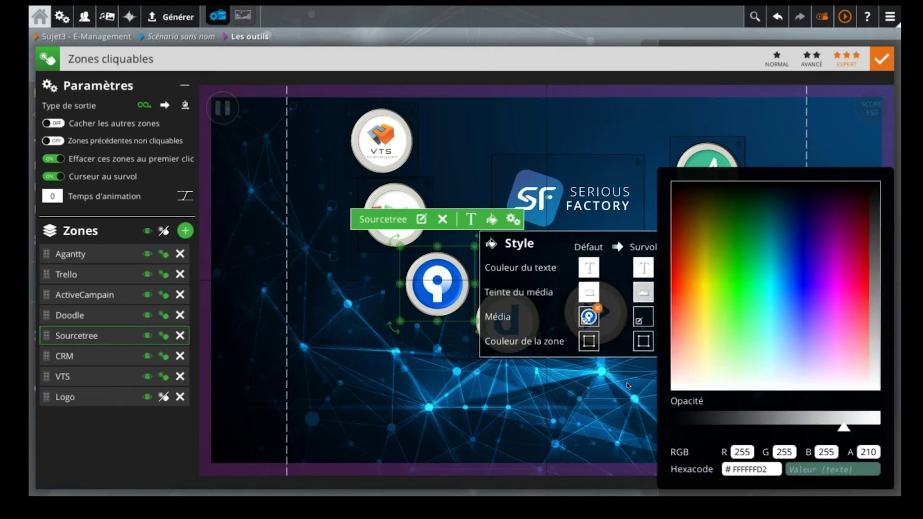
click(460, 342)
- Slightly lower the opacity of the Doodle zone's hover media tint, matching the previous badges
click(507, 321)
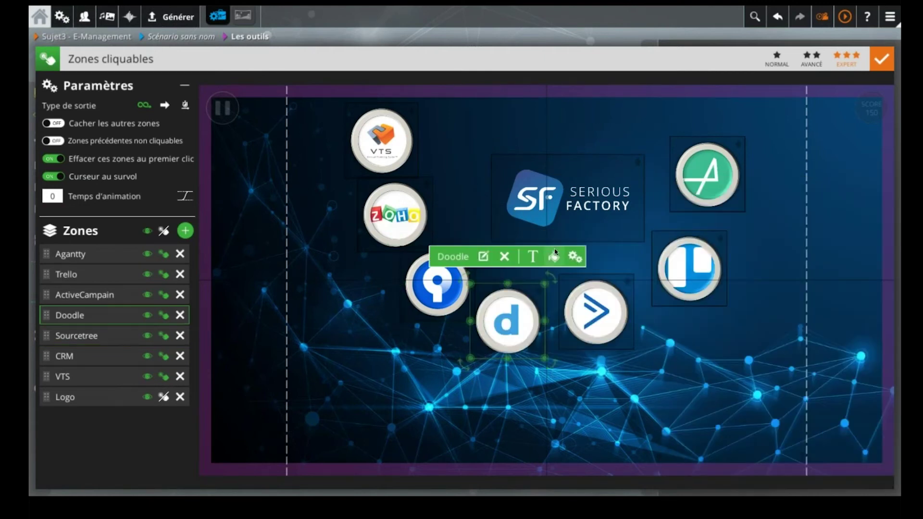
click(553, 255)
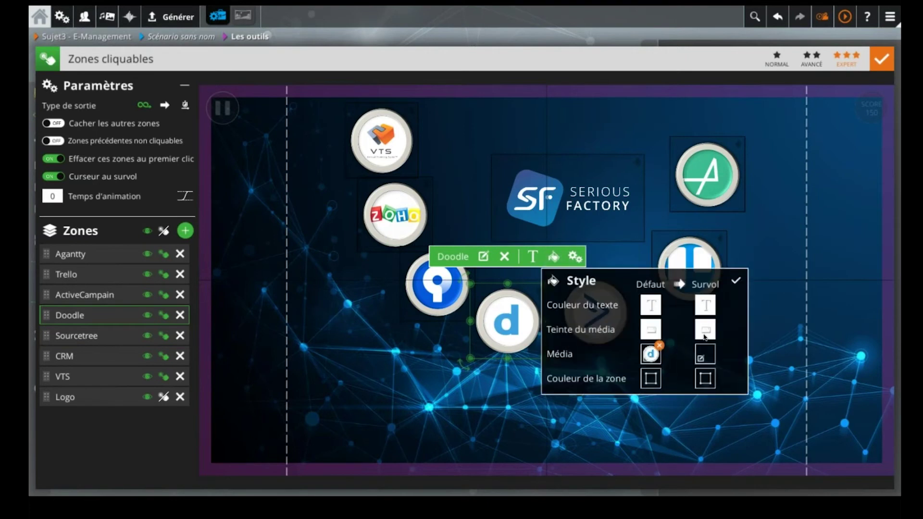
click(705, 332)
click(845, 419)
click(535, 425)
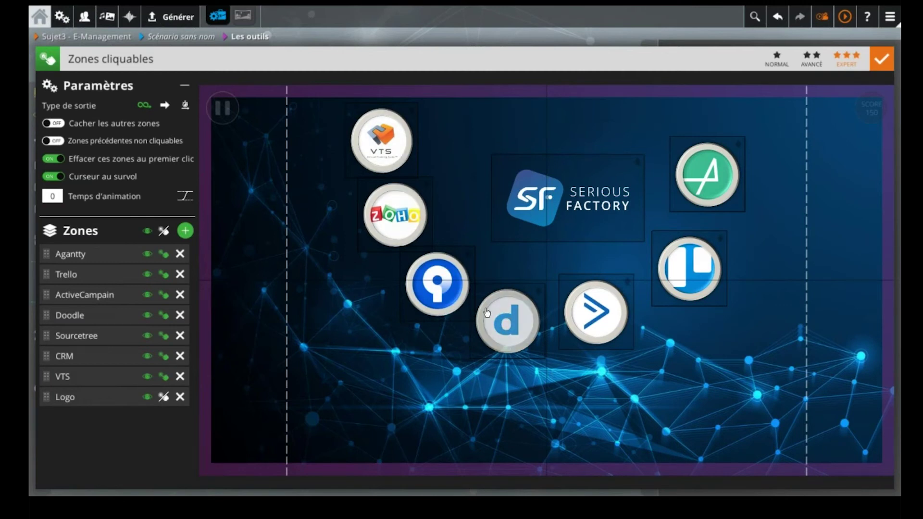
- Slightly lower the opacity of the ActiveCampain zone's hover media tint
click(596, 313)
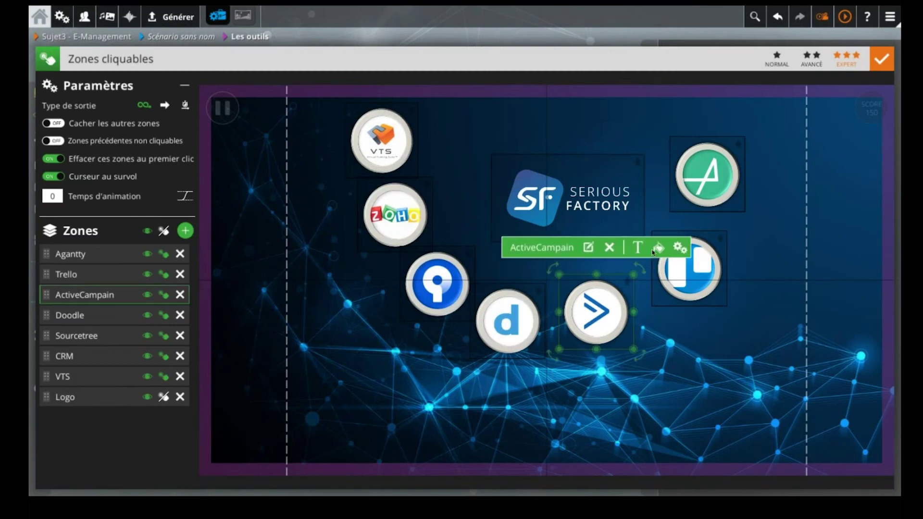
click(656, 248)
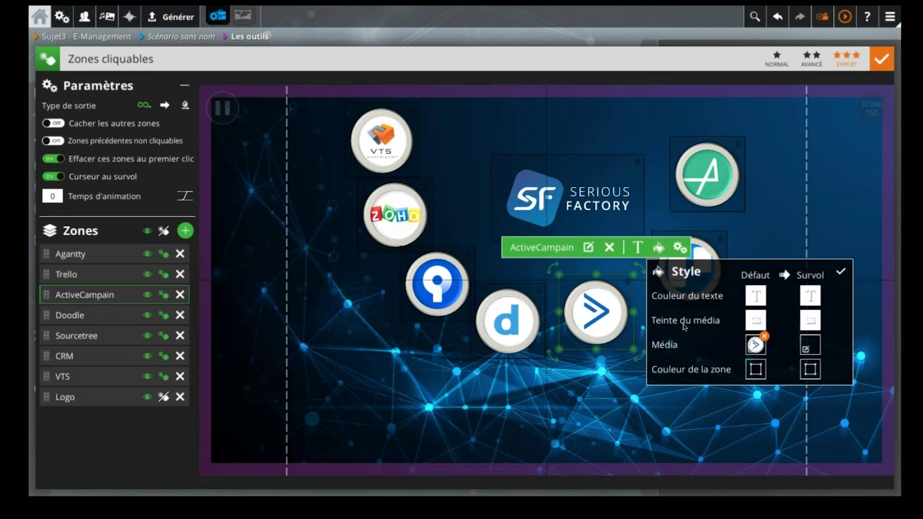
click(809, 320)
drag(865, 421, 837, 422)
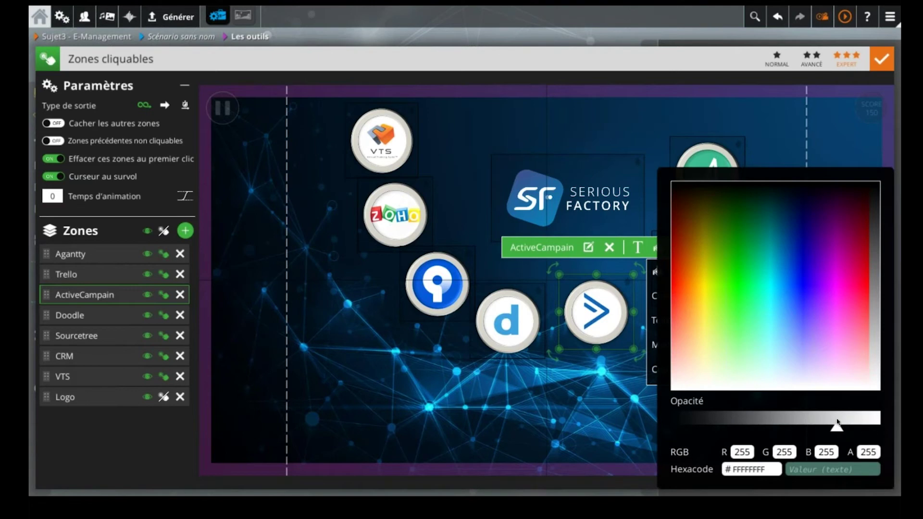
click(593, 422)
- Slightly lower the opacity of the Trello zone's hover media tint
click(688, 284)
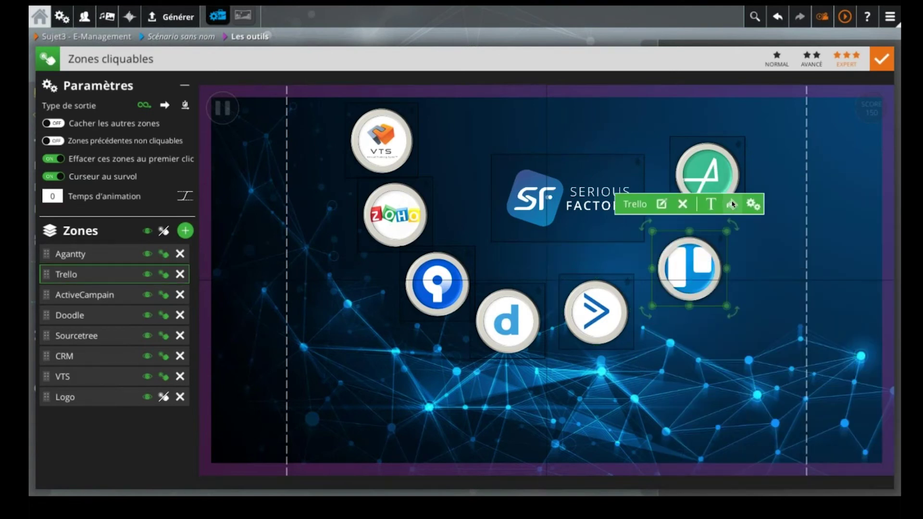
click(732, 205)
click(705, 279)
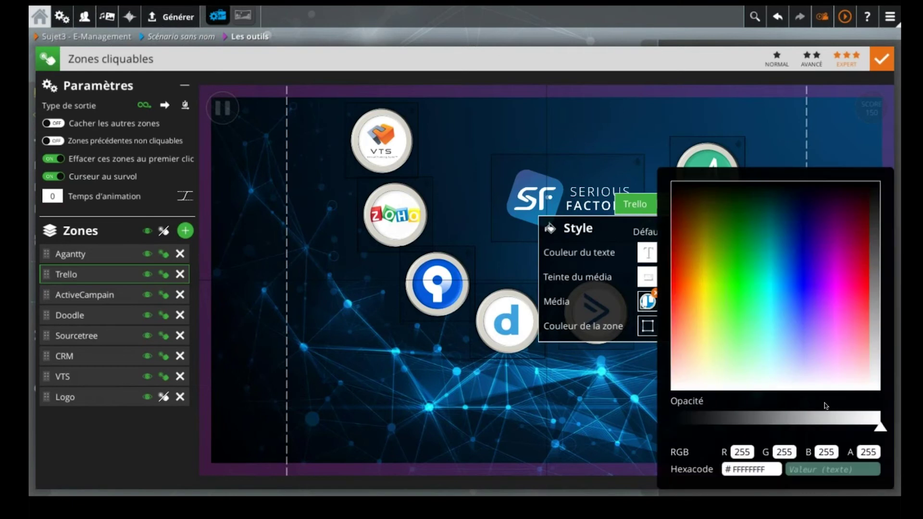
click(837, 422)
click(632, 403)
click(632, 403)
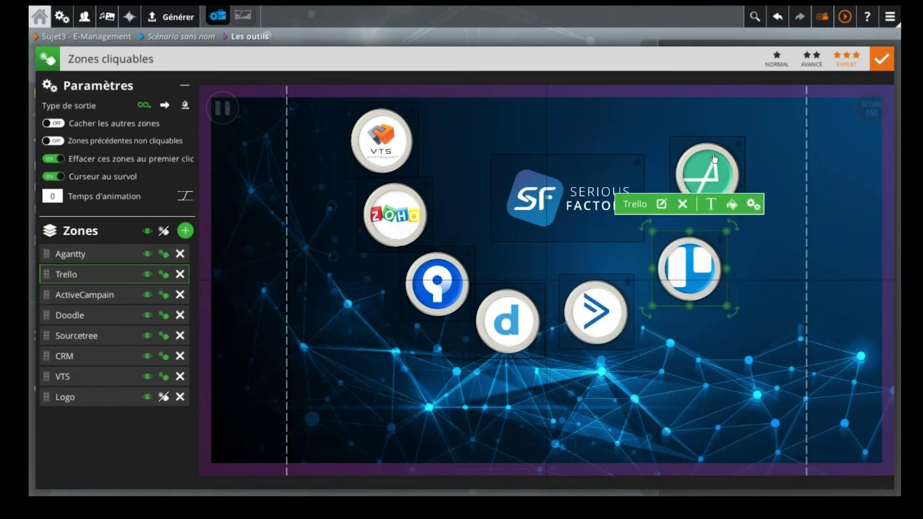
- Slightly lower the opacity of the Agantty zone's hover media tint
click(720, 144)
click(753, 112)
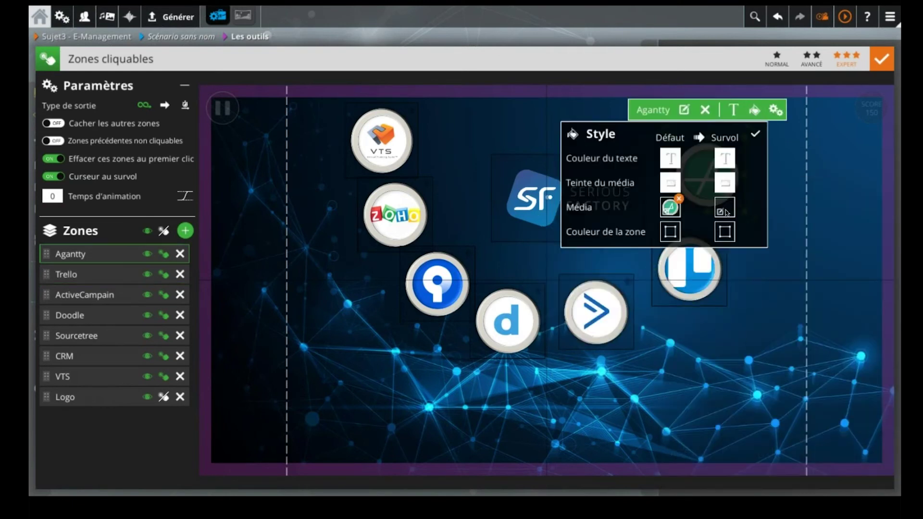
click(724, 183)
click(840, 423)
click(583, 428)
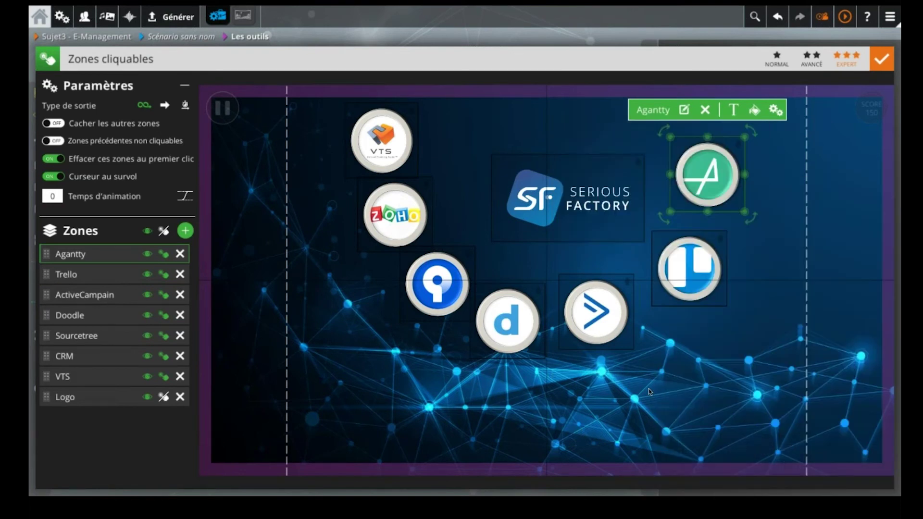
- Return to the scene graph and remove the link between the VTS output and the Trello exit of the FIN block
click(481, 197)
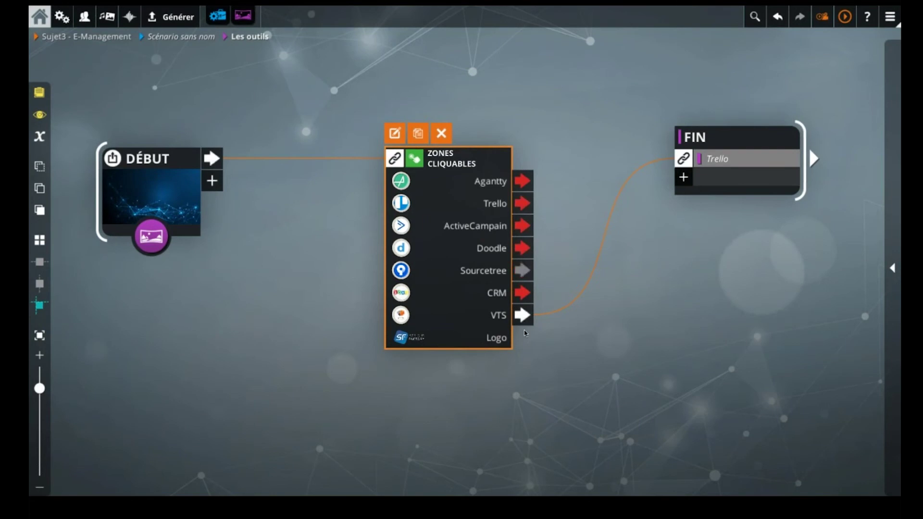
click(572, 305)
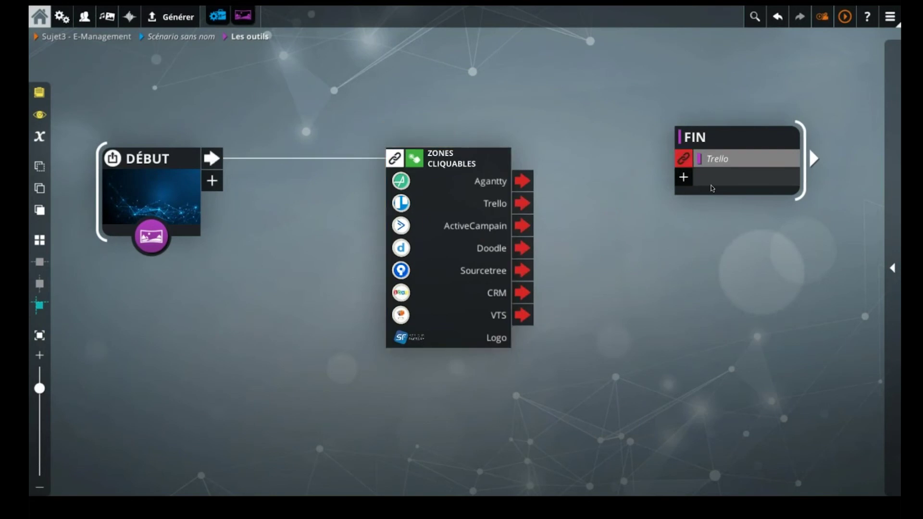
- Move the FIN block further from the clickable zones block and link the Trello output to its Trello exit
drag(734, 193, 781, 204)
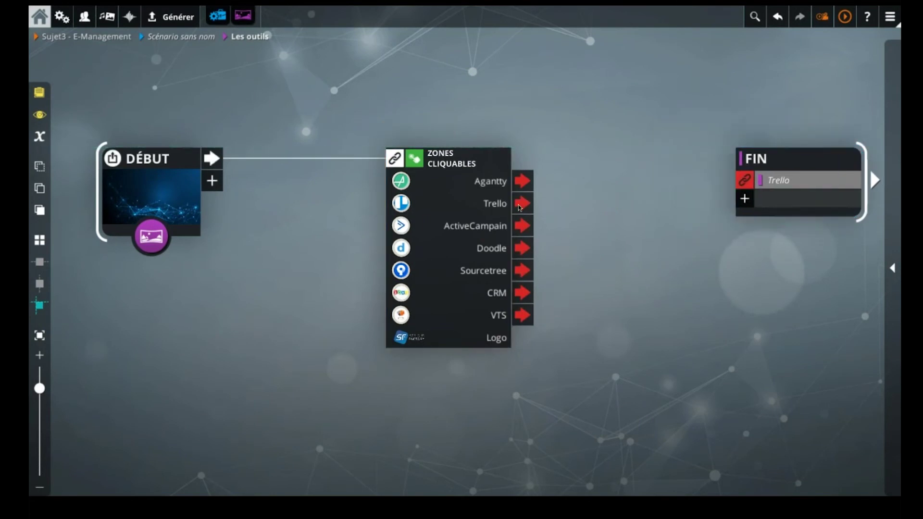
drag(521, 204, 745, 181)
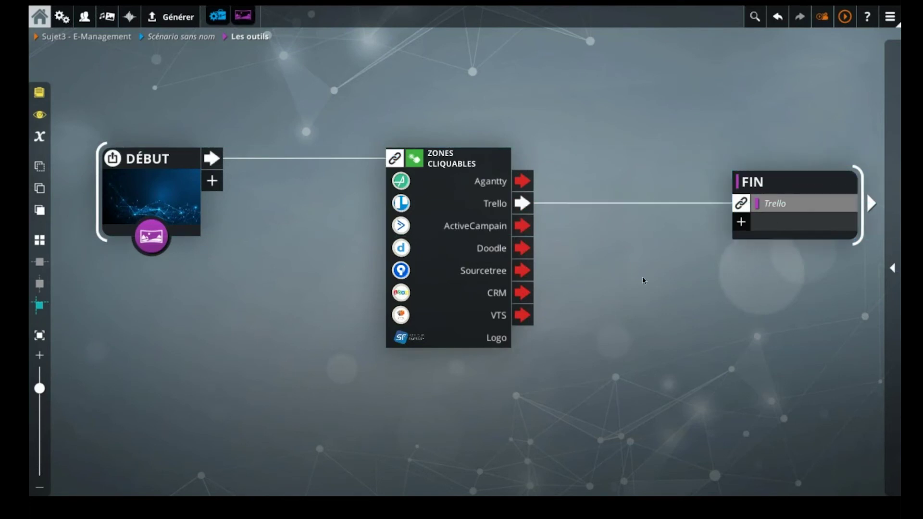
- Preview the Les outils scene and check the clickable zones block's settings
click(844, 18)
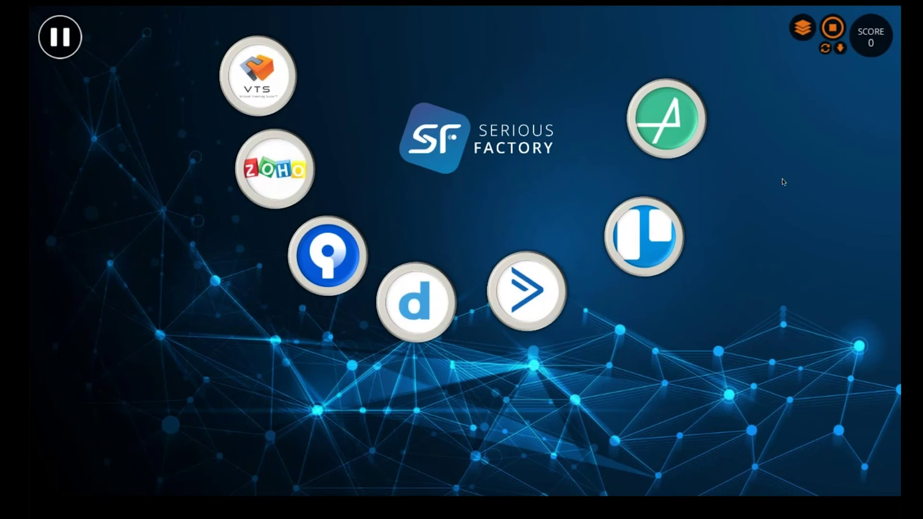
click(831, 35)
double_click(451, 213)
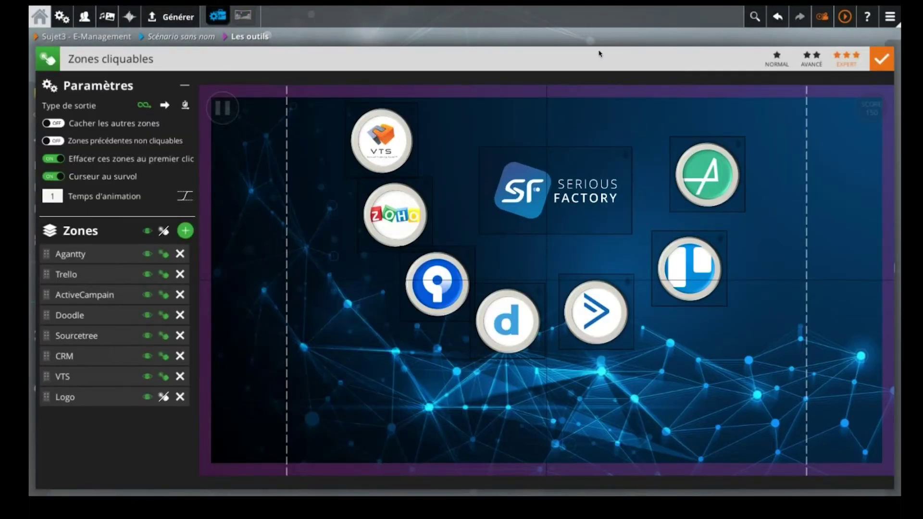
click(881, 59)
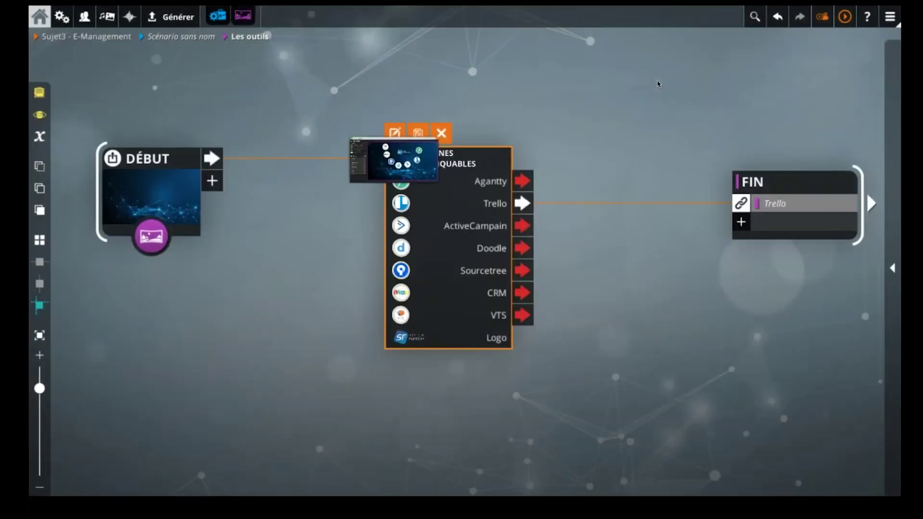
click(845, 17)
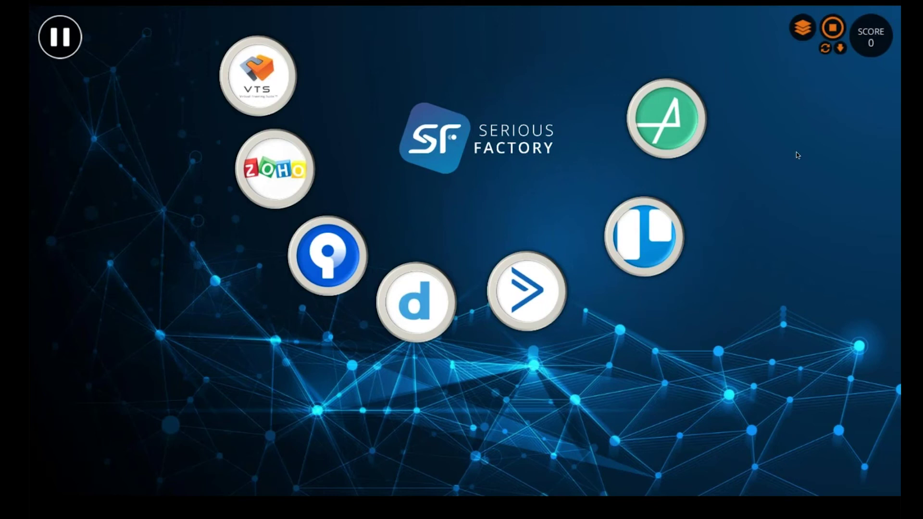
click(834, 35)
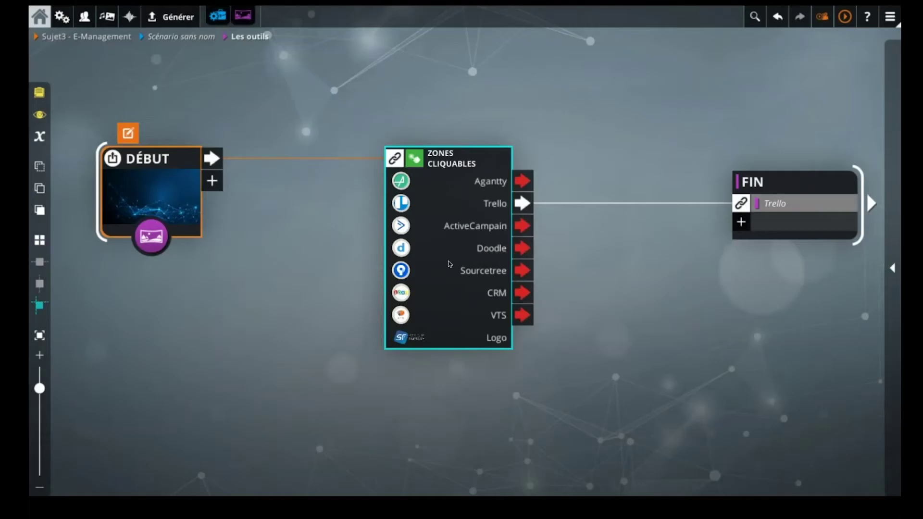
- Shift the clickable zones block toward DÉBUT, duplicate it and place the copy between the original and FIN, level with the original
drag(432, 258, 358, 255)
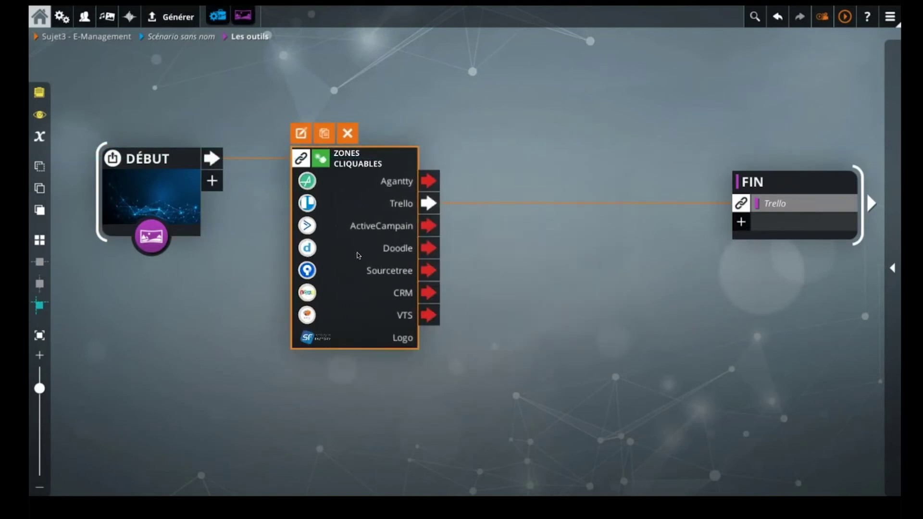
click(324, 133)
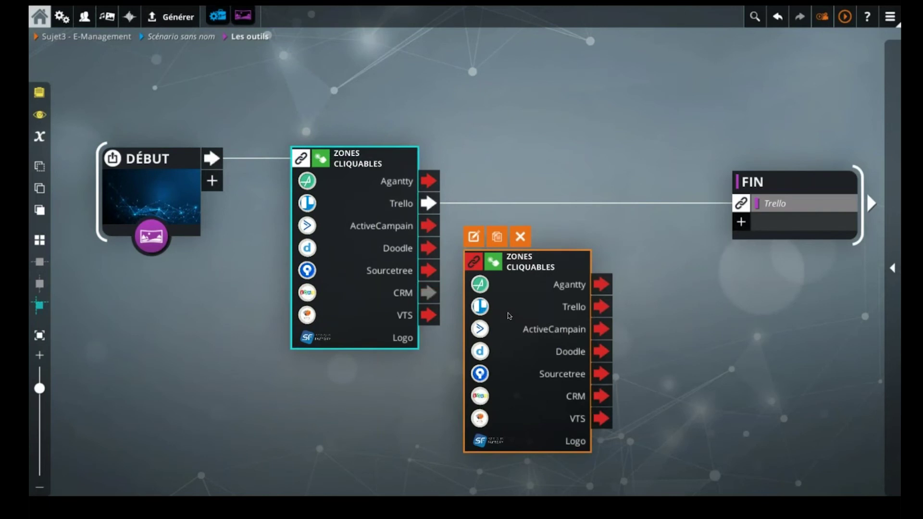
drag(523, 312, 579, 209)
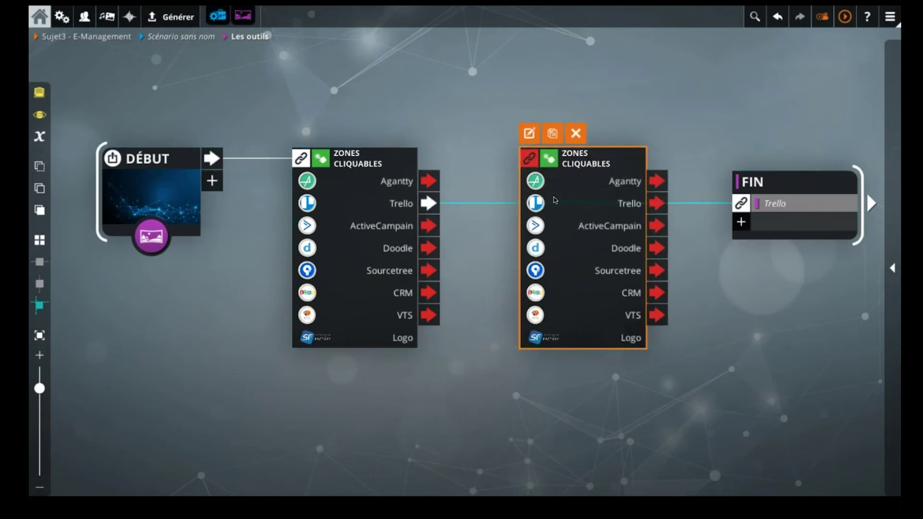
- In the first clickable zones block, delete every zone except Trello and shift the Trello badge slightly to the right
click(350, 216)
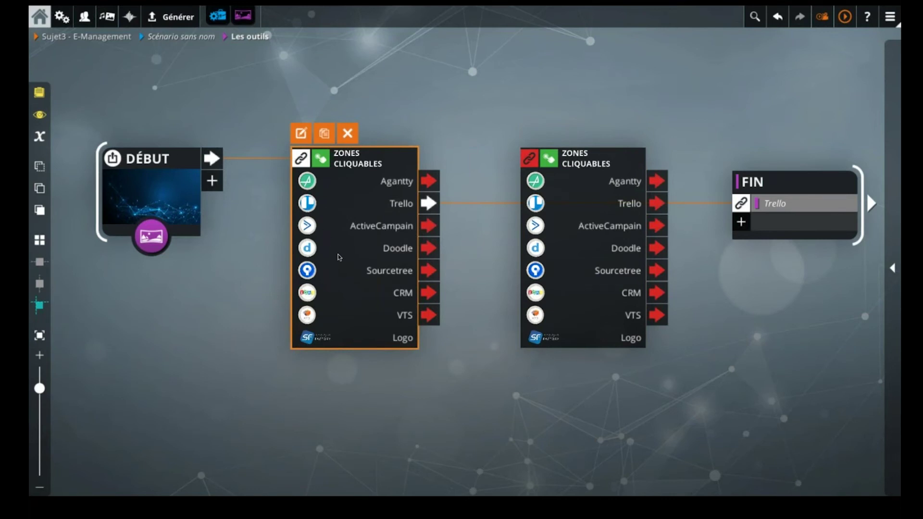
double_click(334, 191)
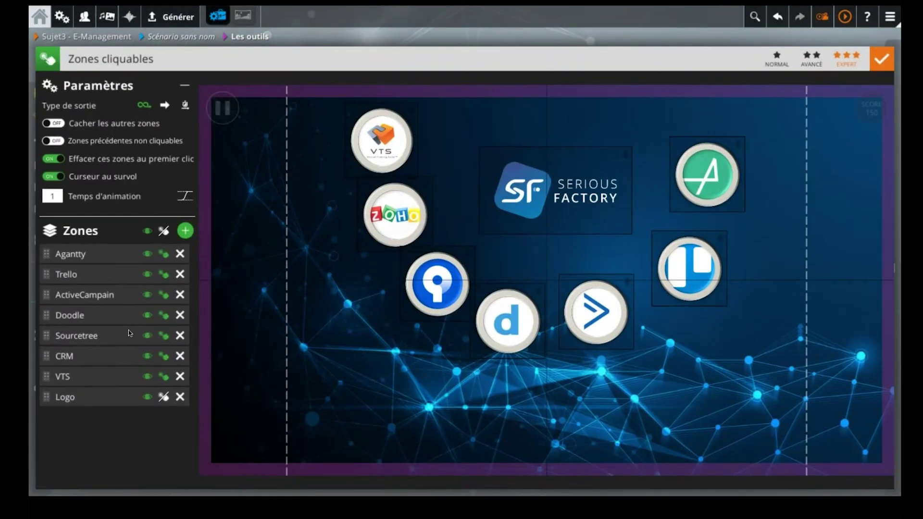
click(180, 254)
click(180, 274)
click(180, 274)
click(180, 274)
click(181, 274)
click(180, 274)
click(180, 274)
drag(692, 275, 730, 275)
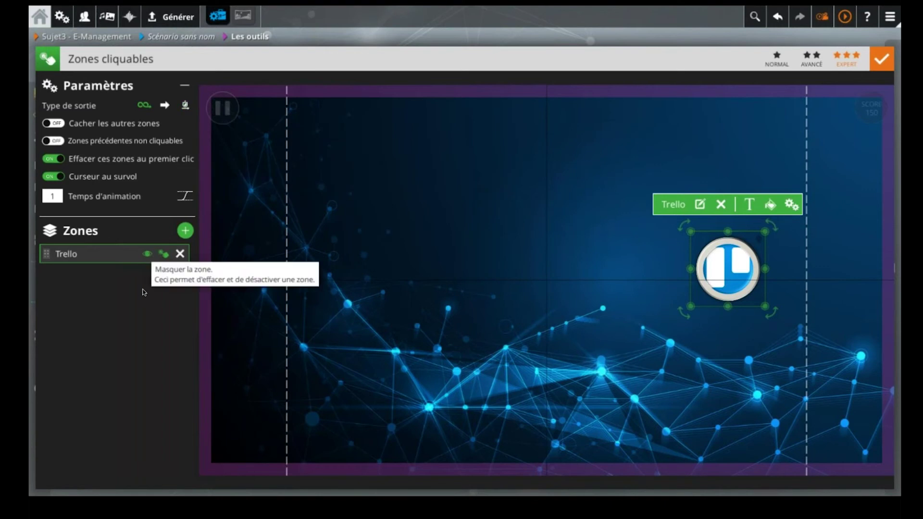
- Make the remaining Trello zone non-clickable and set the block's output type to trigger the first output after the animation
click(165, 254)
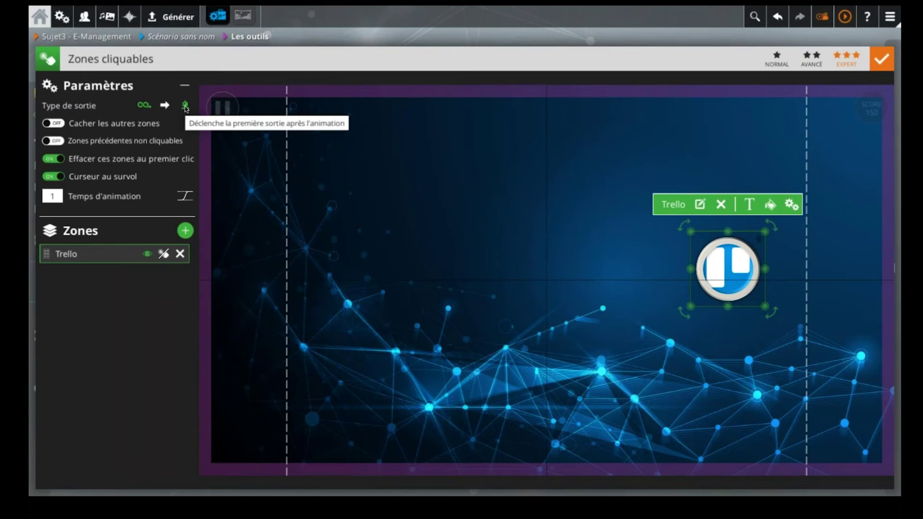
click(185, 107)
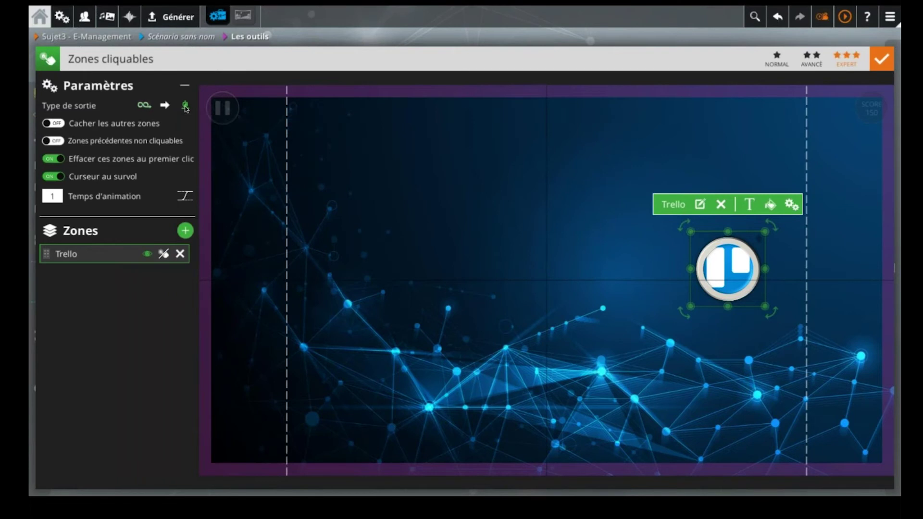
click(400, 42)
click(442, 255)
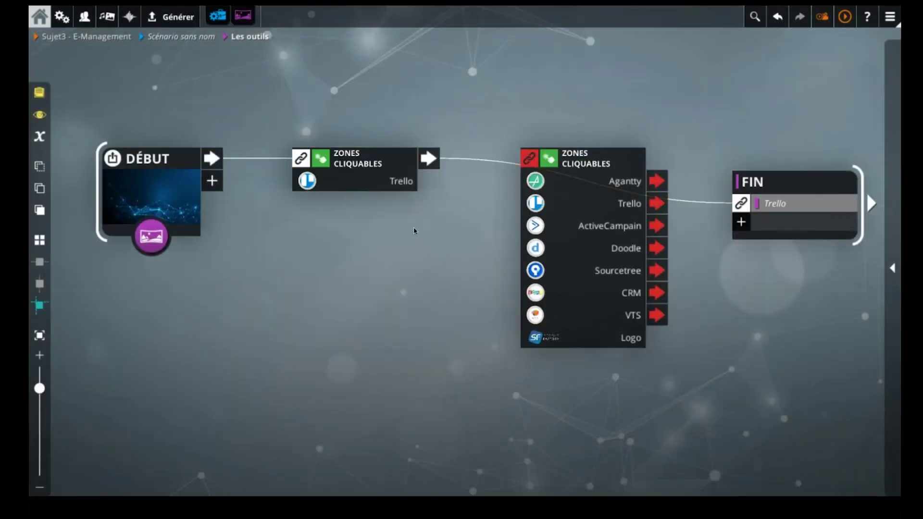
- Link the Trello-only block's output to the duplicated clickable zones block and preview the scene
drag(428, 159, 577, 207)
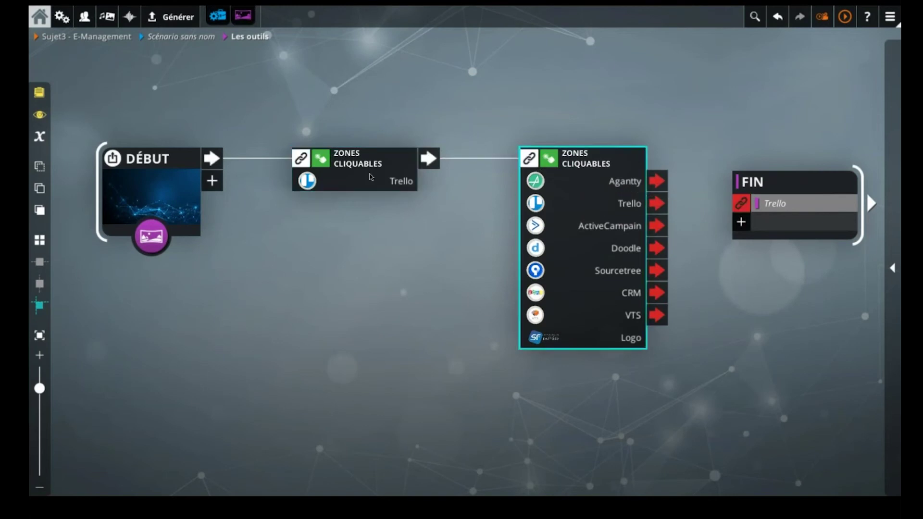
click(341, 174)
click(821, 16)
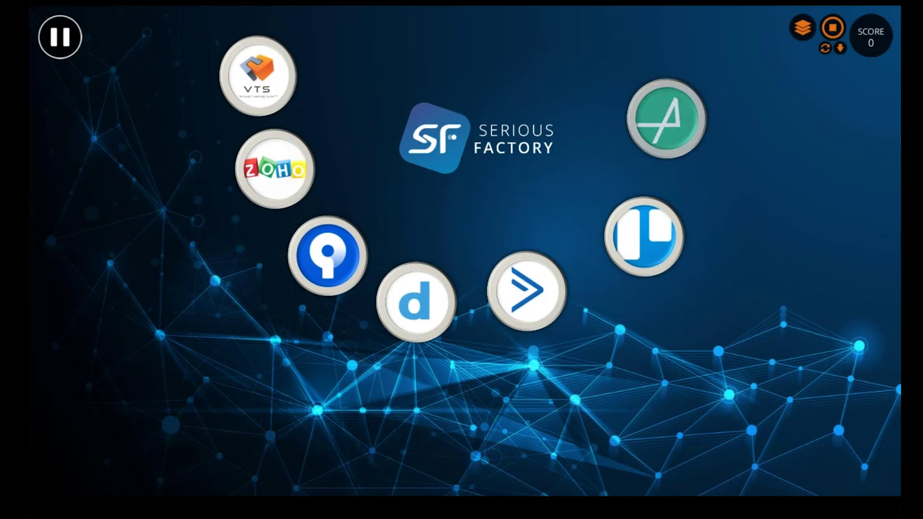
click(832, 29)
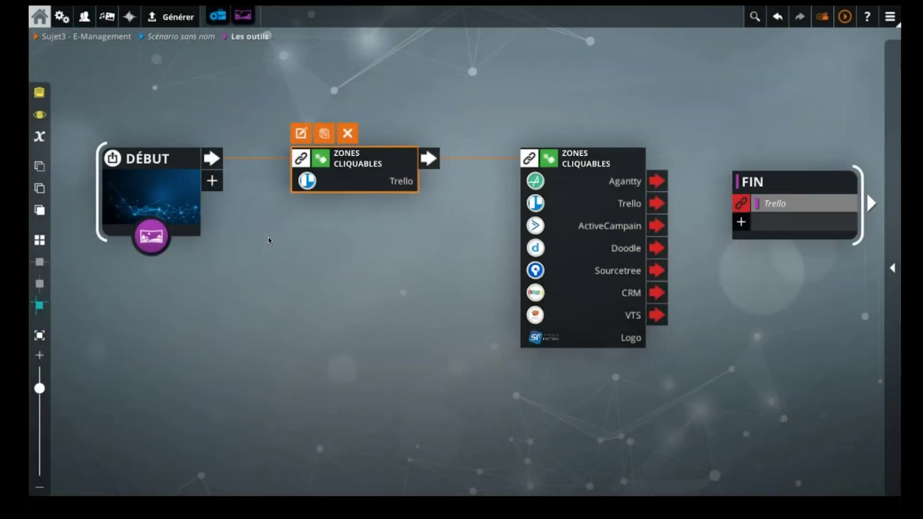
click(270, 240)
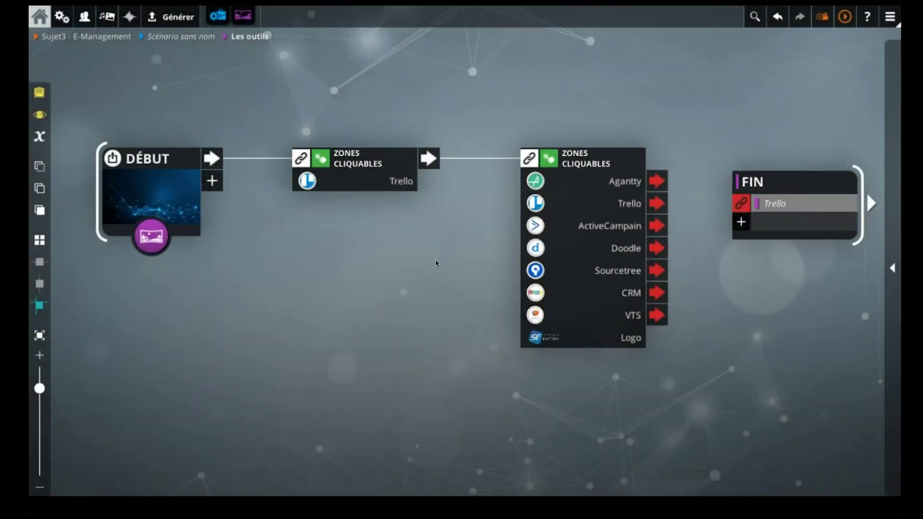
- Link the Trello output of the full clickable zones block to the Trello exit of FIN
drag(657, 205, 740, 203)
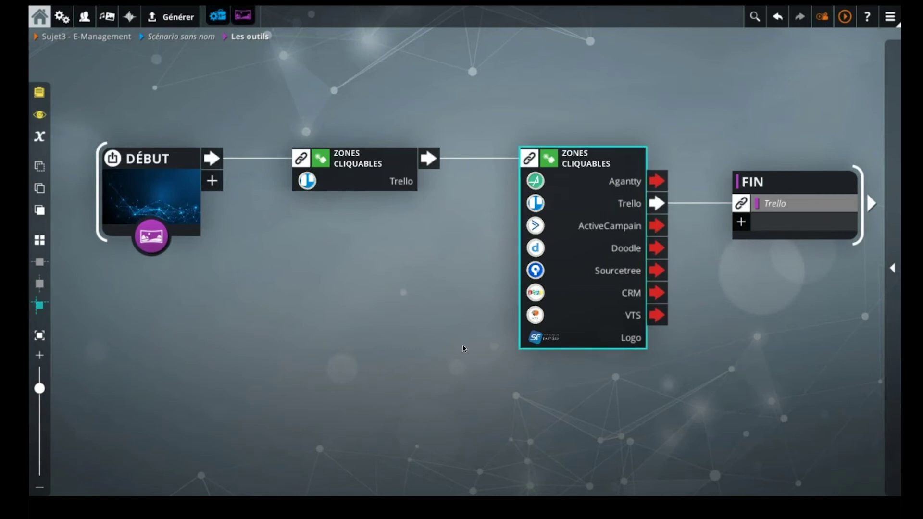
drag(416, 270, 414, 257)
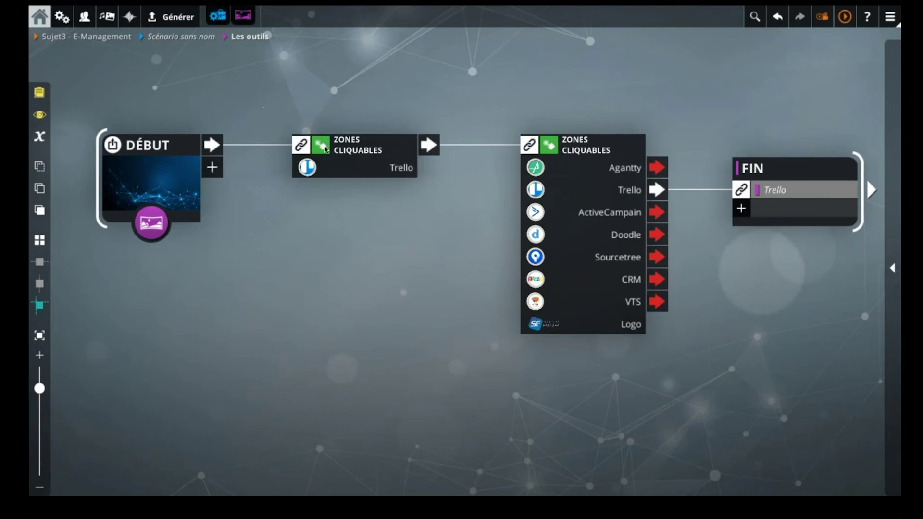
click(363, 161)
click(305, 119)
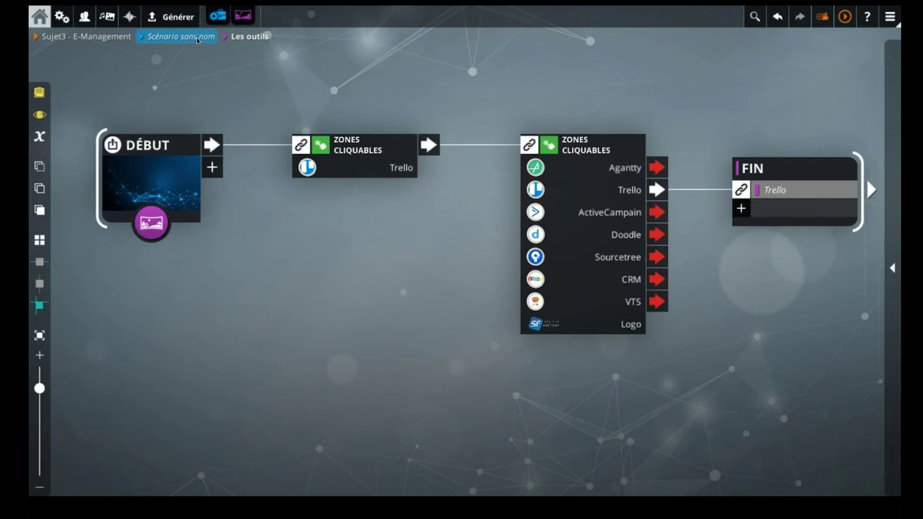
- In the Trello-only block, move the Trello badge further right and rotate it about 45° clockwise
double_click(353, 156)
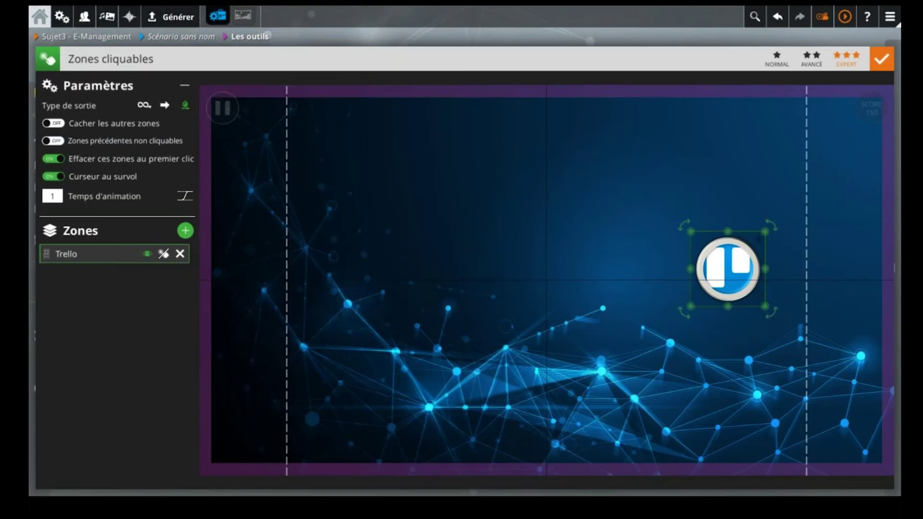
click(733, 267)
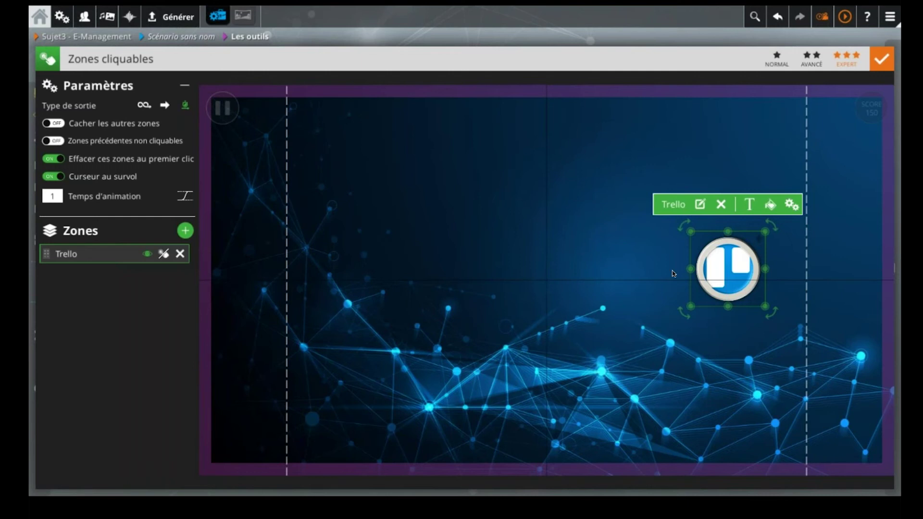
drag(710, 250, 771, 245)
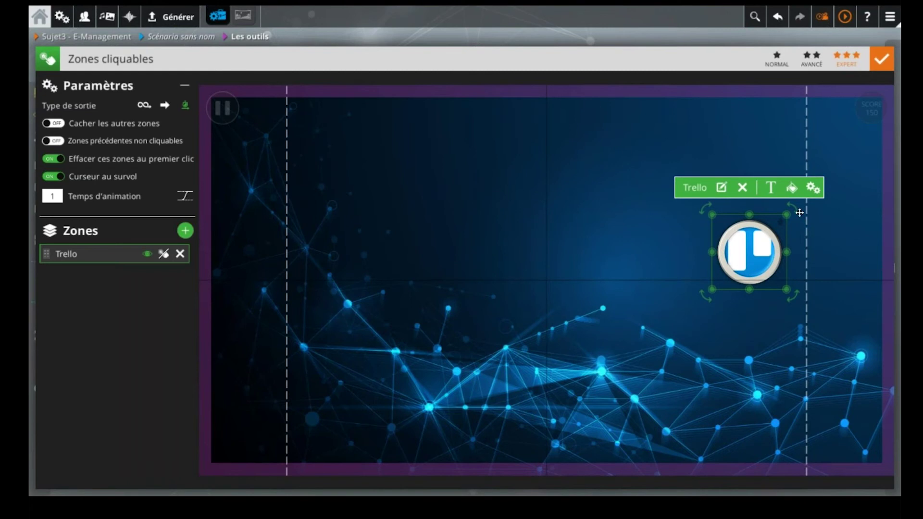
drag(794, 207, 775, 280)
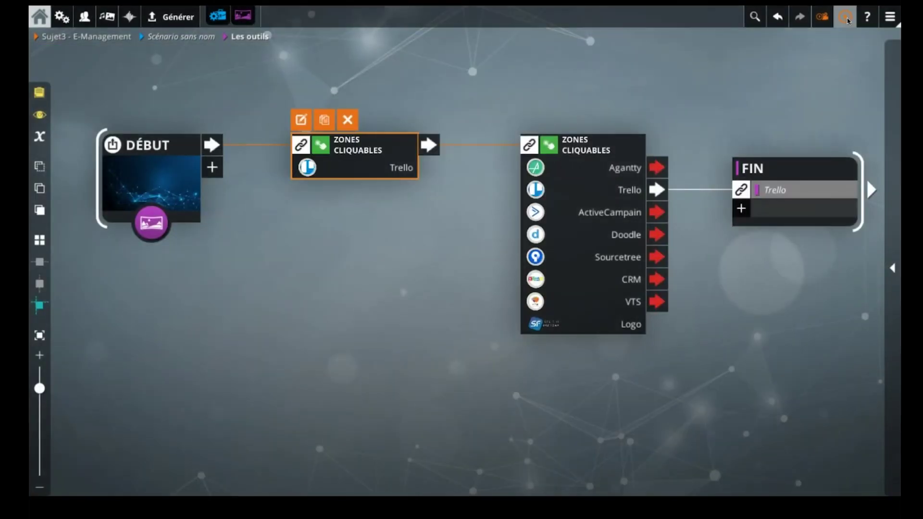
- Preview the scene to check the Trello badge's movement and rotation, and return to the scene graph
click(845, 16)
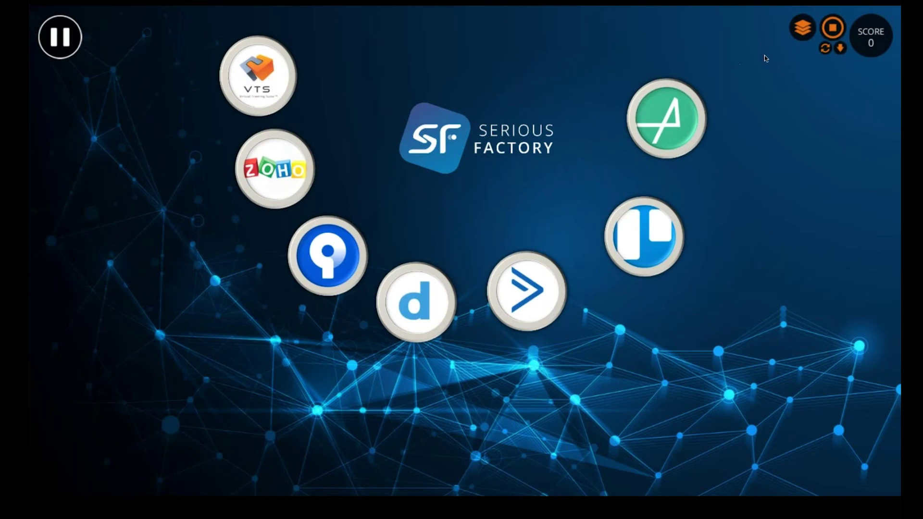
click(830, 30)
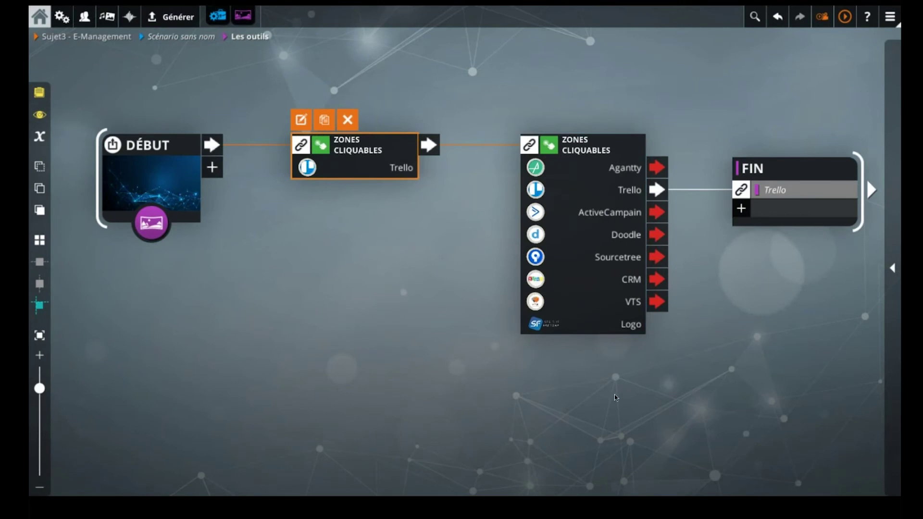
click(533, 382)
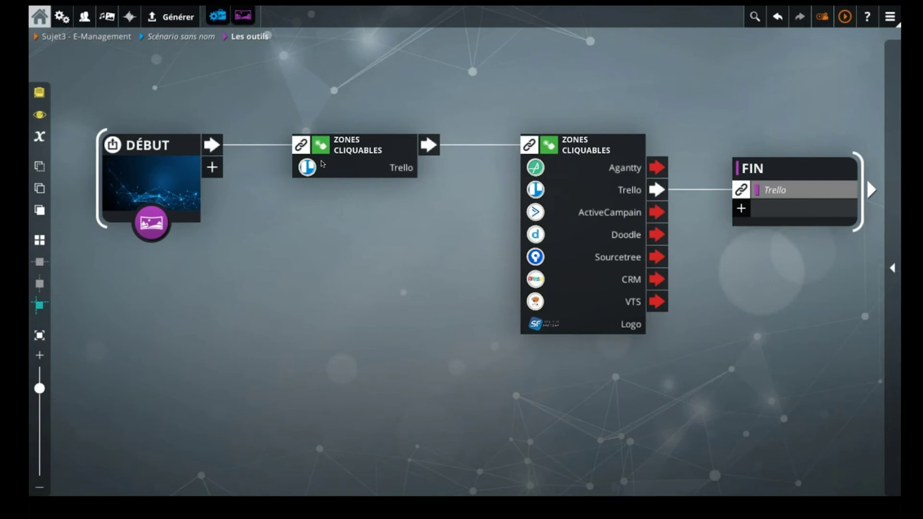
- Inspect the animation time curve options of the Trello-only block and return to the scene graph
double_click(370, 158)
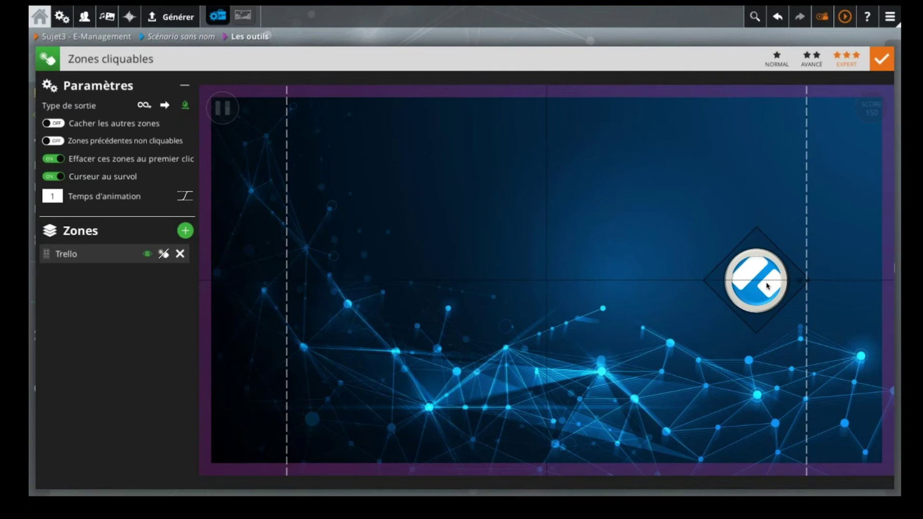
click(183, 196)
click(188, 200)
click(624, 37)
click(516, 86)
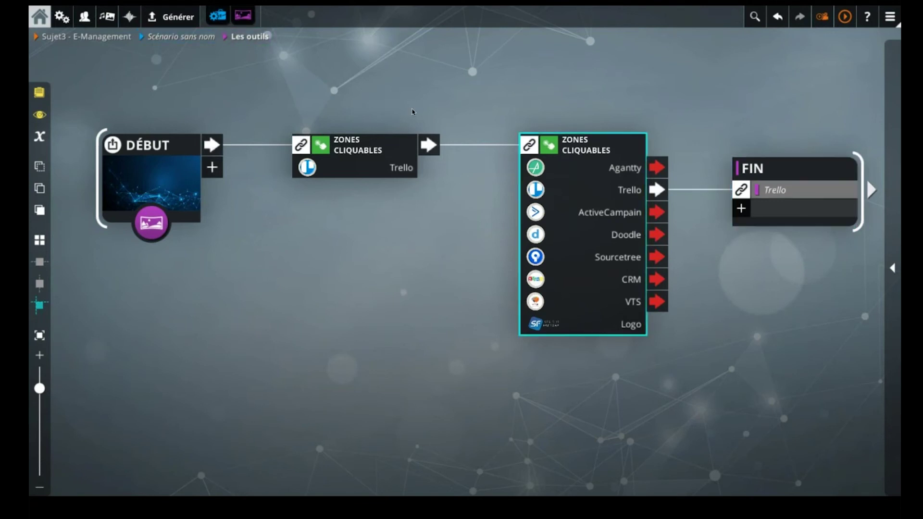
- Return to the scenario graph and move the Les outils and Trello scenes slightly to the right to space them out
click(198, 38)
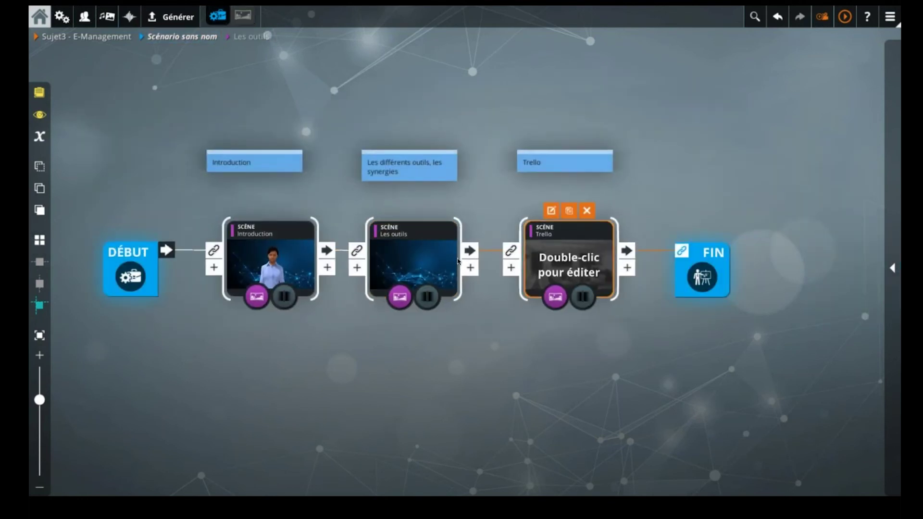
drag(439, 261, 455, 260)
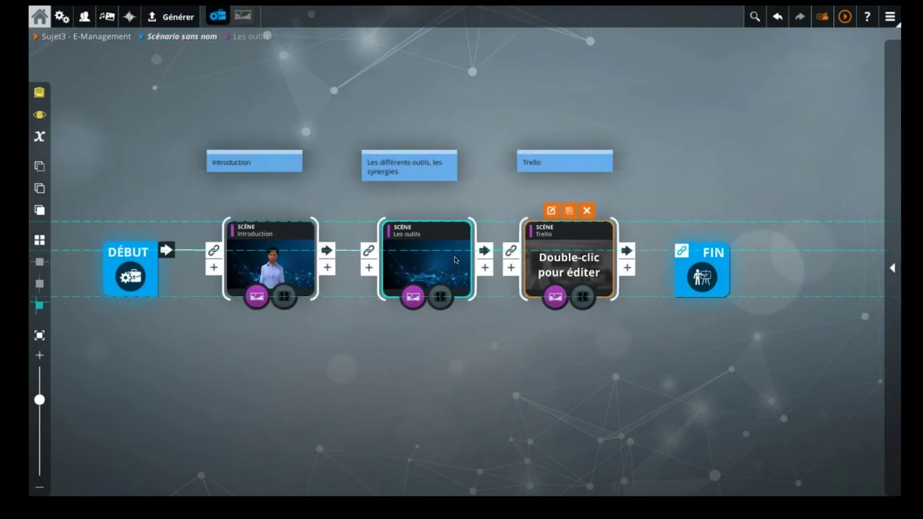
drag(545, 264, 574, 263)
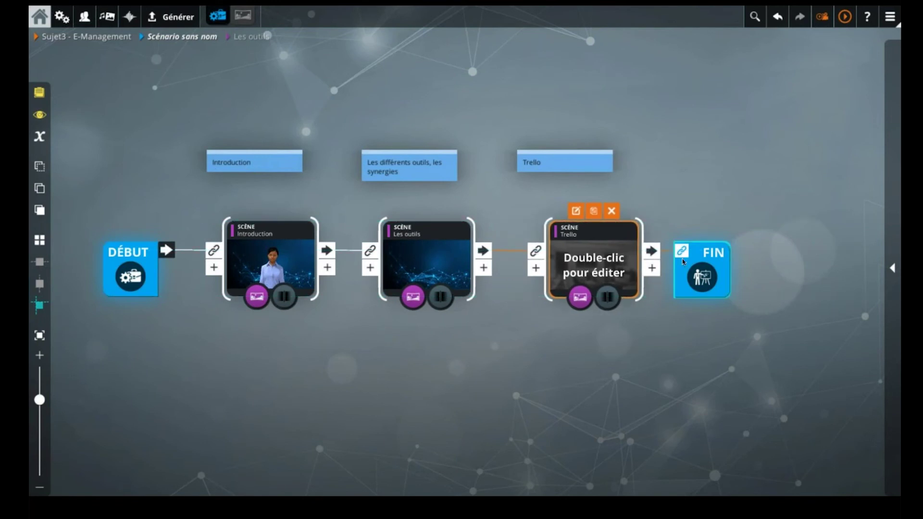
- Open the Trello scene and set its backdrop media to the blue background image
double_click(600, 254)
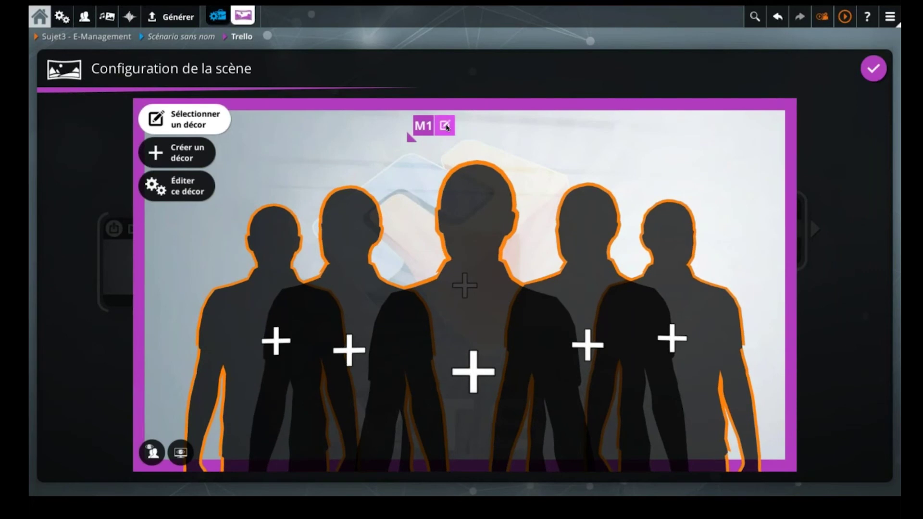
click(446, 127)
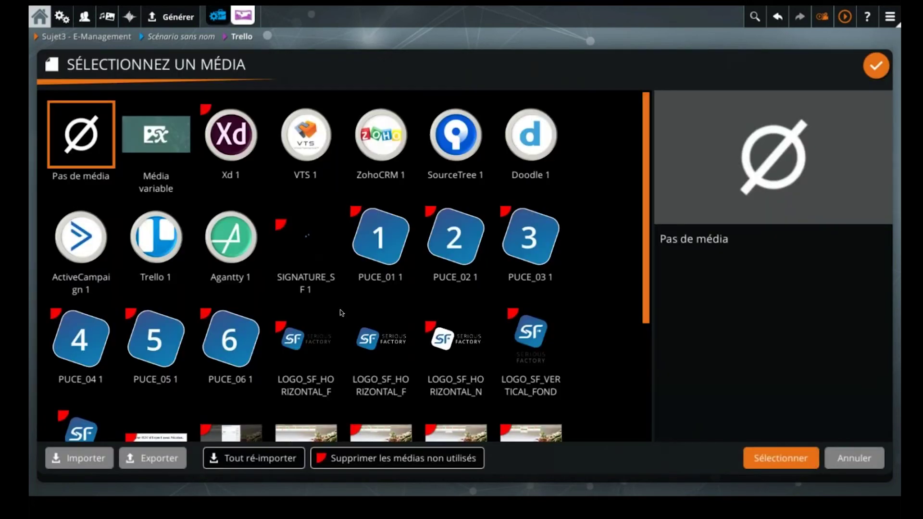
scroll(341, 313, down, 3)
double_click(317, 269)
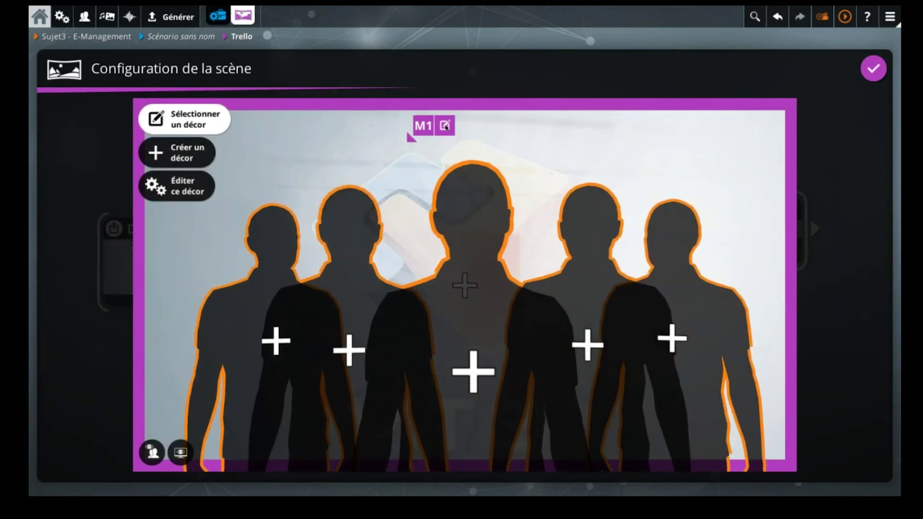
click(446, 127)
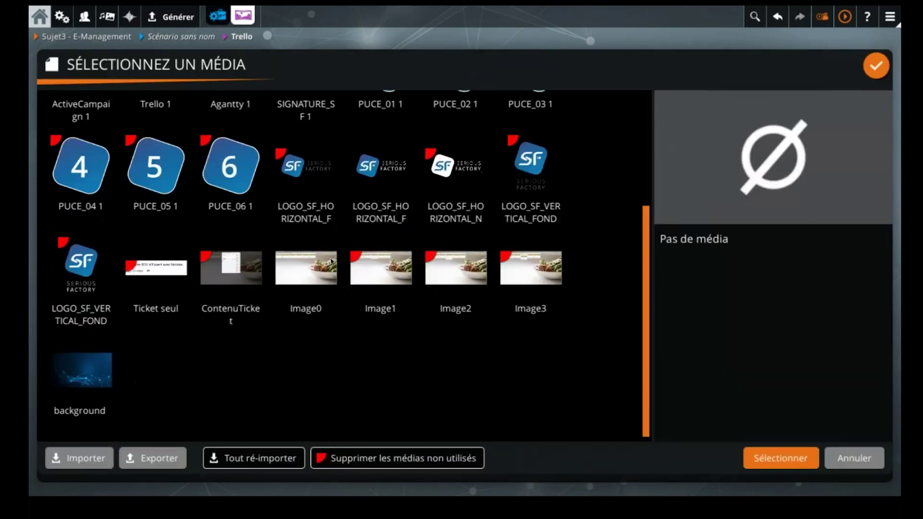
click(75, 367)
double_click(74, 365)
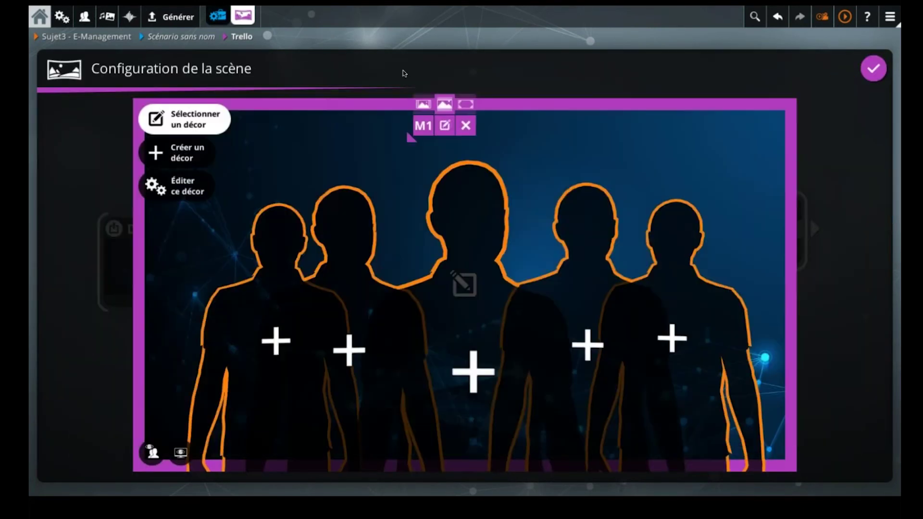
click(432, 39)
- Insert a Zones cliquables block between the start and end of the Trello scene and open its settings
right_click(518, 135)
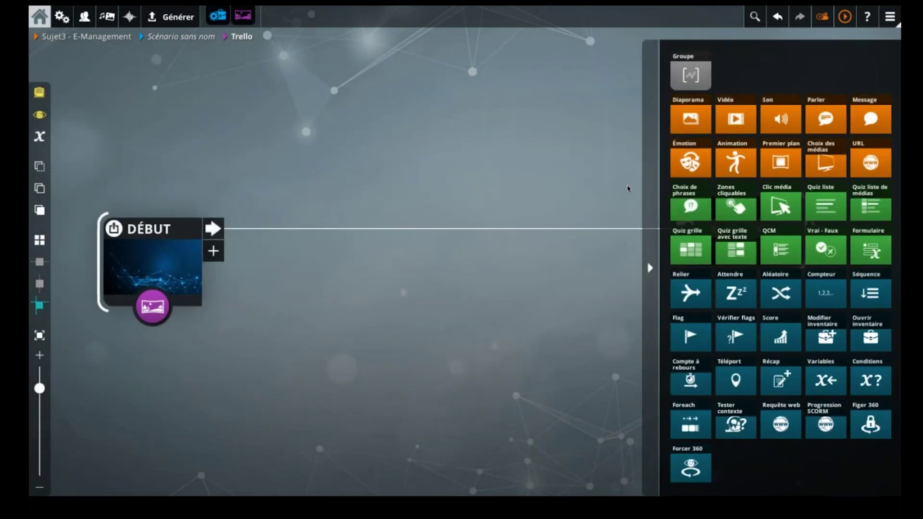
click(743, 233)
click(520, 204)
drag(735, 206, 379, 233)
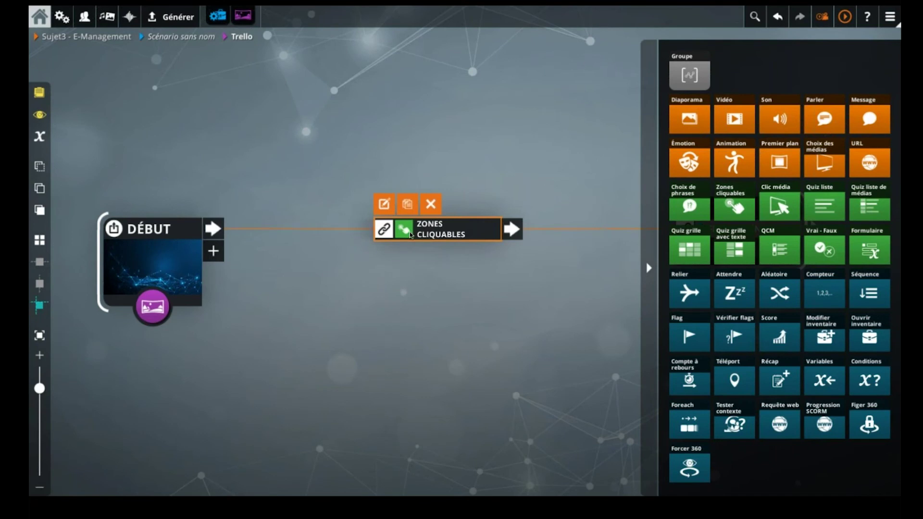
double_click(400, 234)
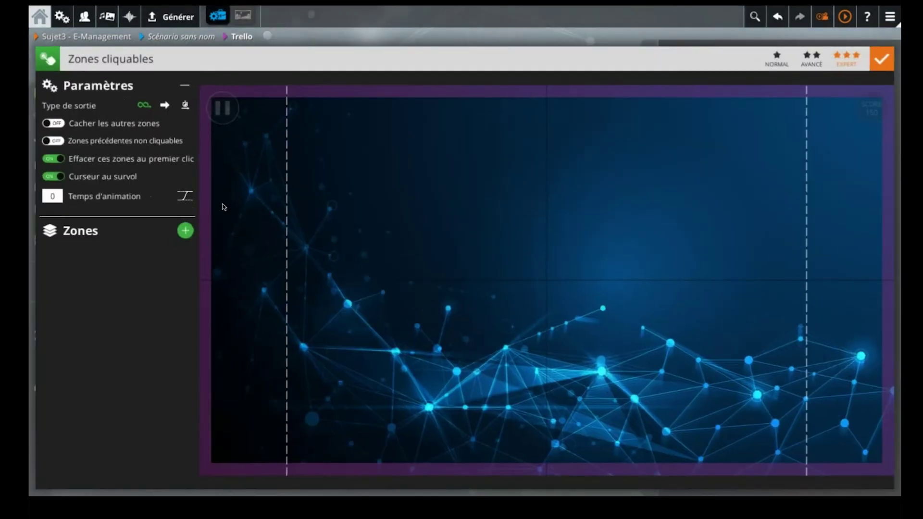
- Add a non-clickable zone named DépartTrello and assign it the Image0 Trello board picture
click(185, 231)
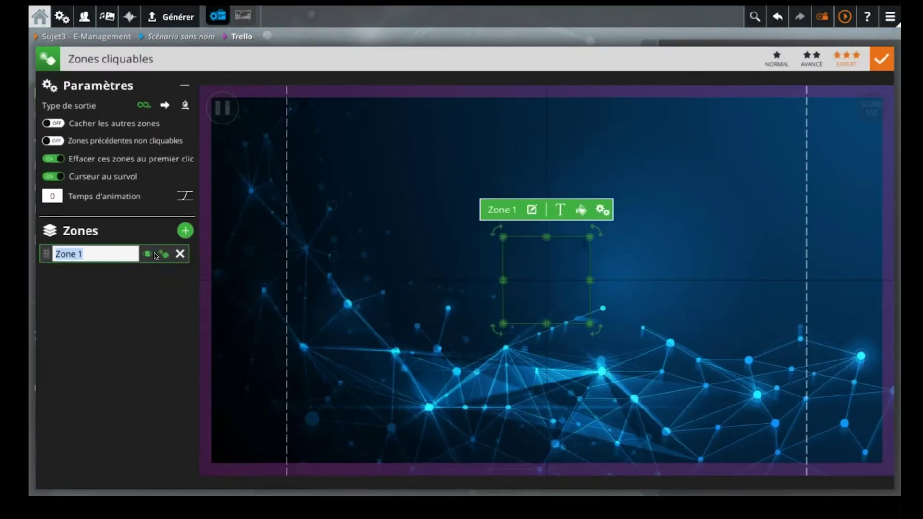
text(DépartTrello)
key(Return)
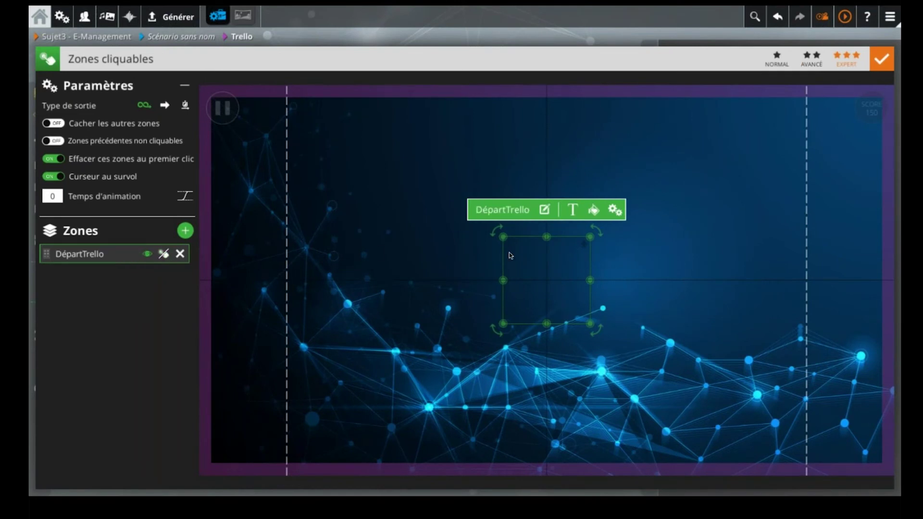
click(544, 210)
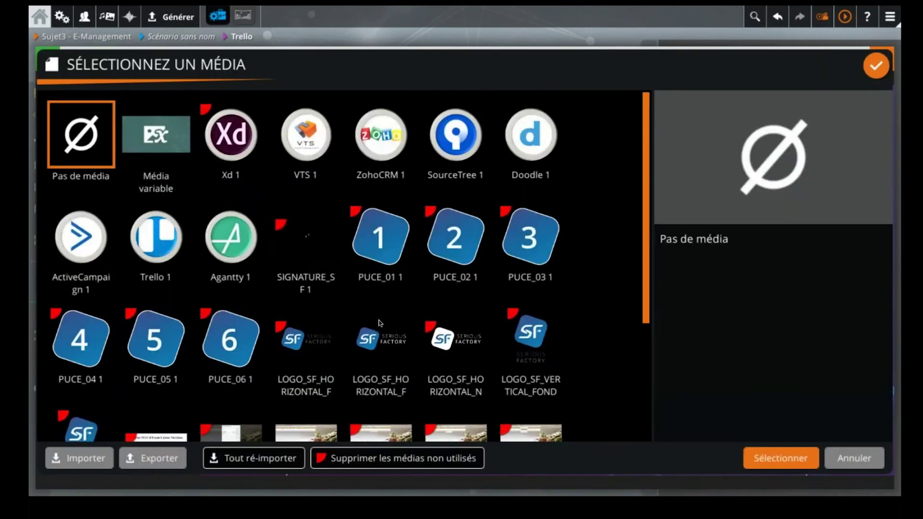
scroll(379, 322, down, 3)
double_click(310, 287)
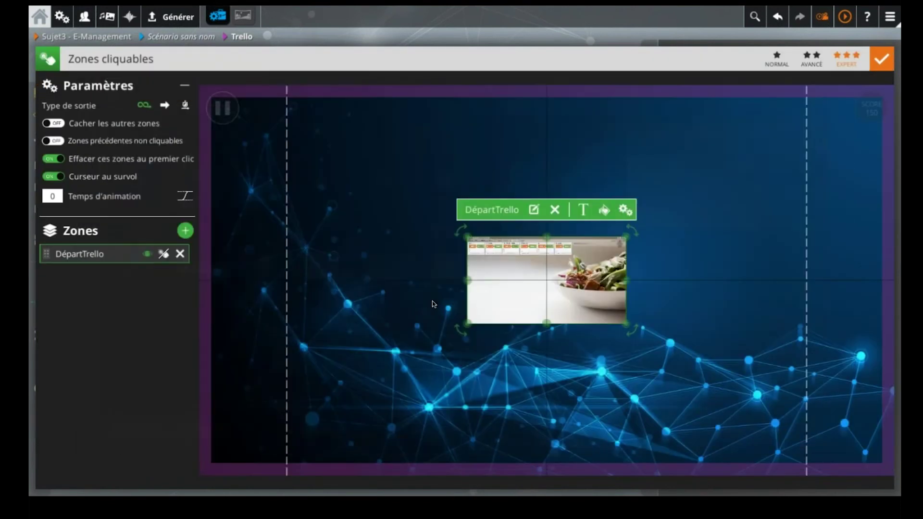
- Enlarge the DépartTrello zone on both sides until the board picture spans the full width of the scene
drag(624, 278, 756, 280)
drag(827, 284, 894, 284)
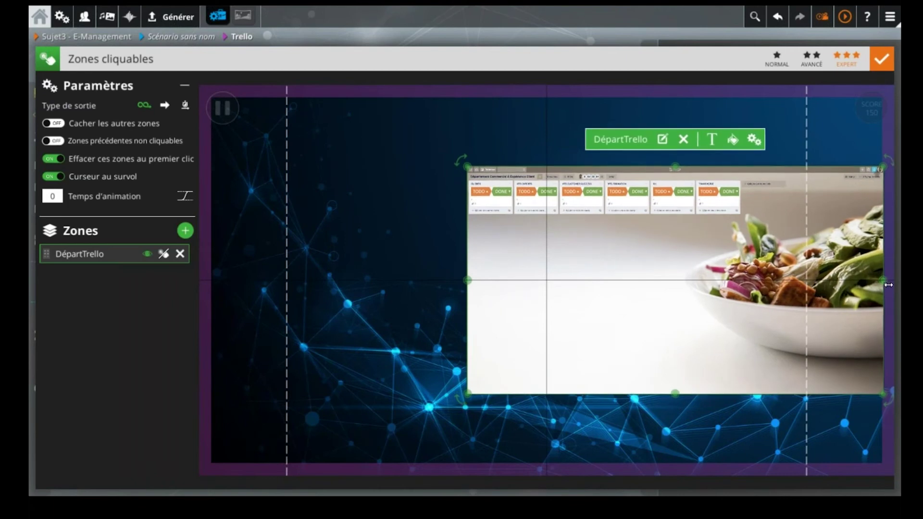
drag(467, 279, 200, 282)
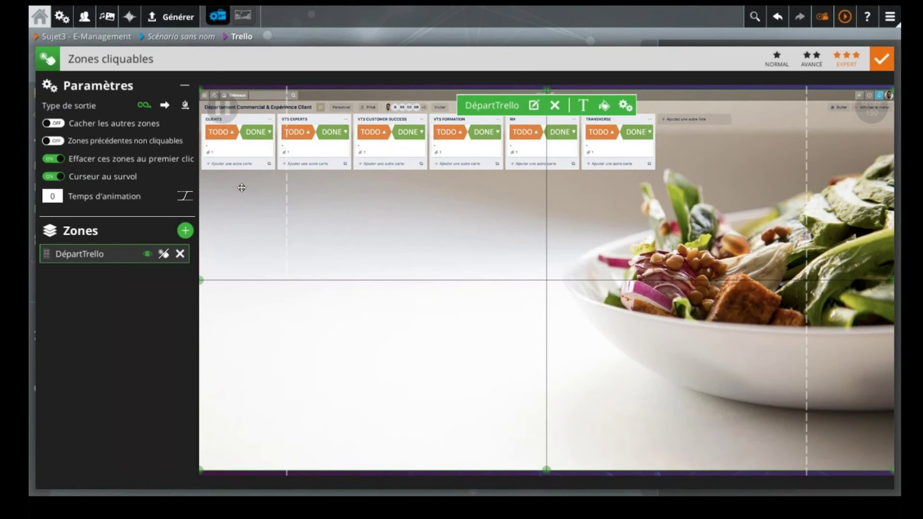
click(119, 373)
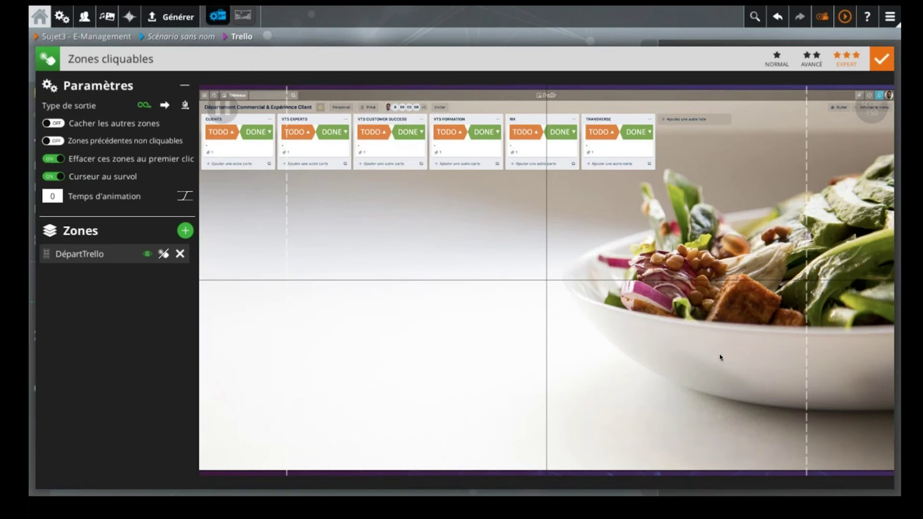
- Set the clickable zones block's animation time to 1
click(407, 273)
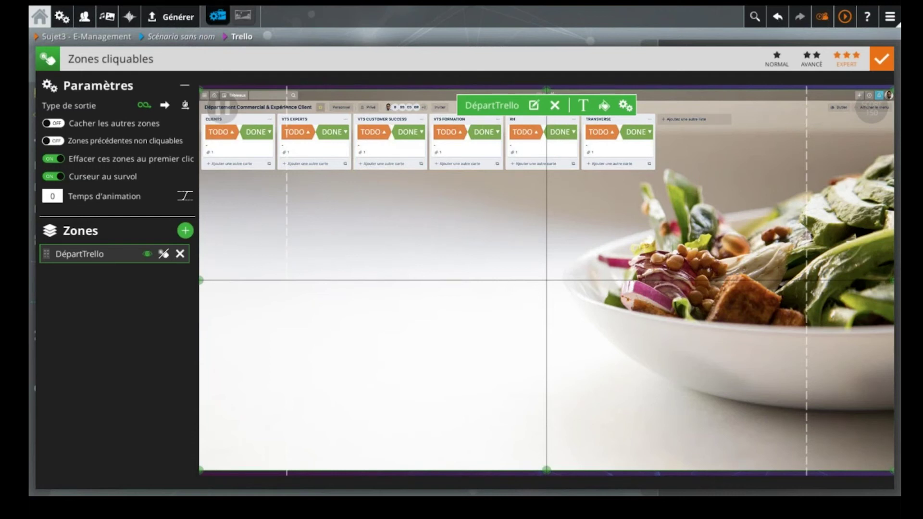
click(52, 196)
text(1)
click(119, 362)
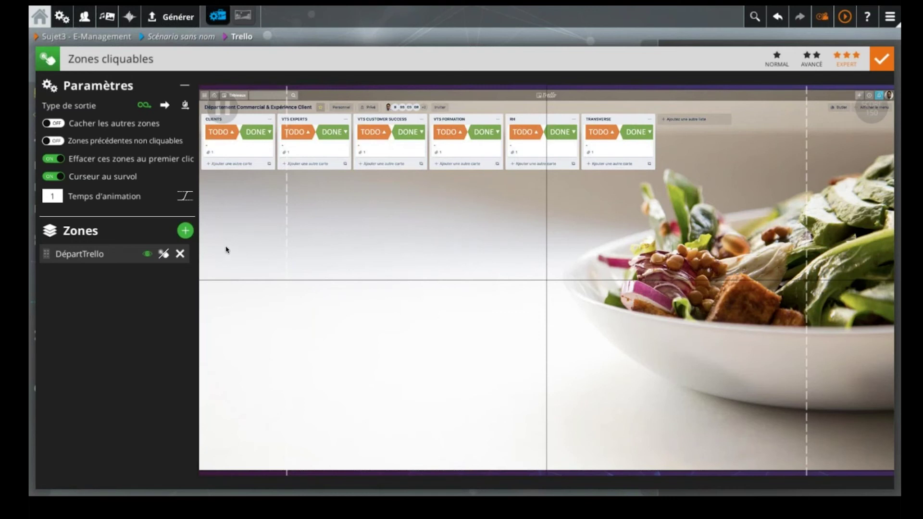
- Add a second zone and fit it over the add-card line of the board's VTS Formation column
click(185, 230)
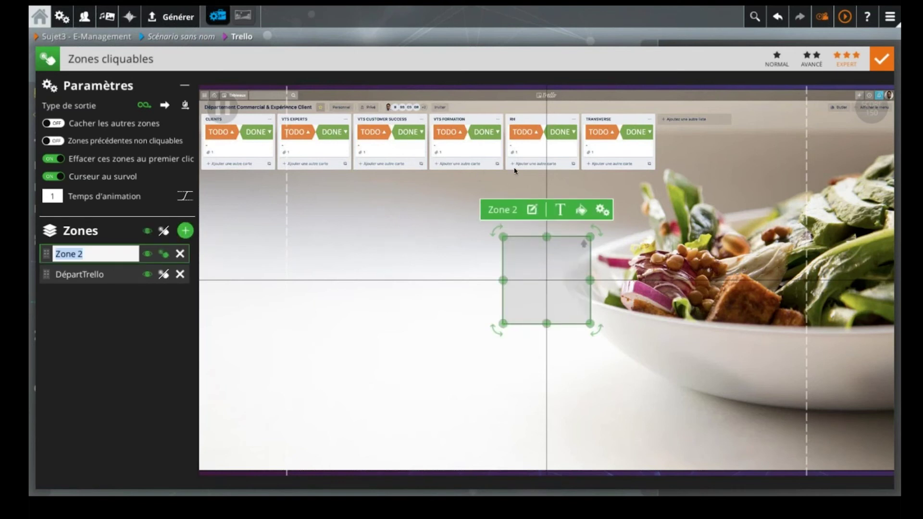
drag(548, 285, 461, 195)
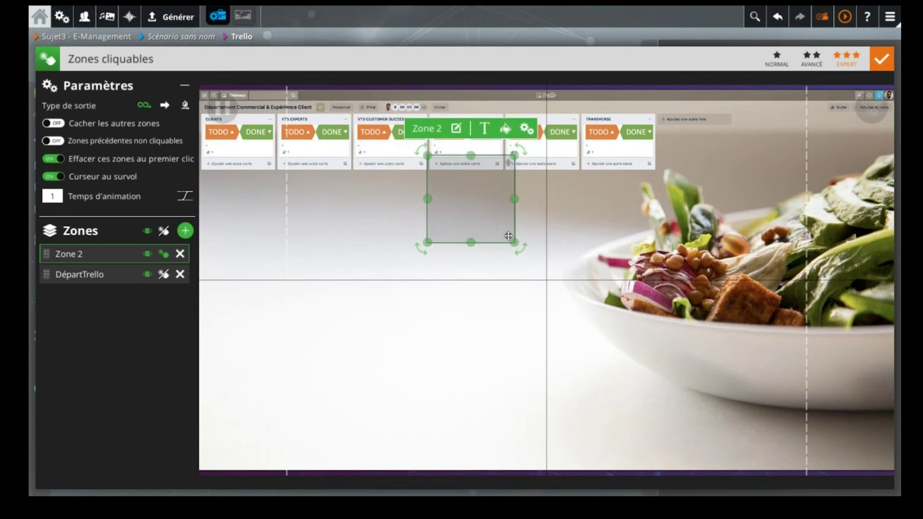
mouse_move(514, 240)
mouse_down()
mouse_move(494, 184)
mouse_move(504, 166)
mouse_up()
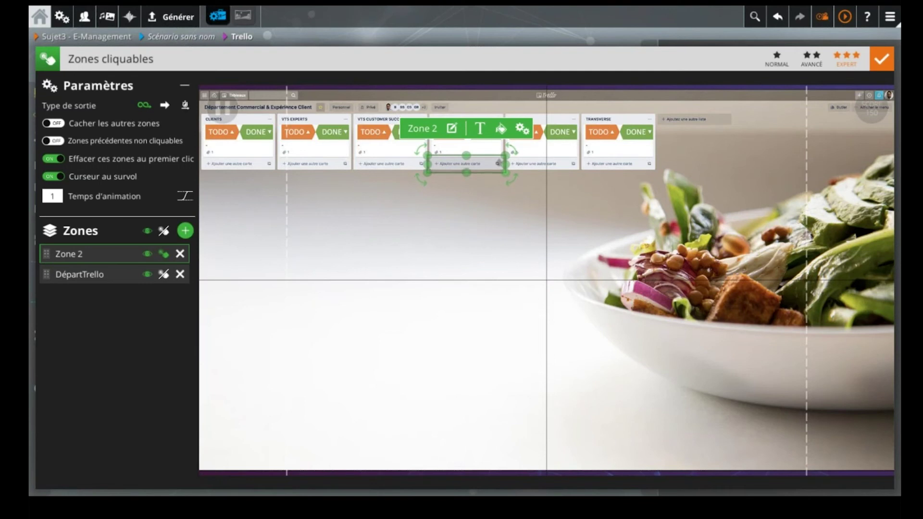
- Rename the zone over the VTS Formation add-card line as CréerUnTicket
double_click(87, 255)
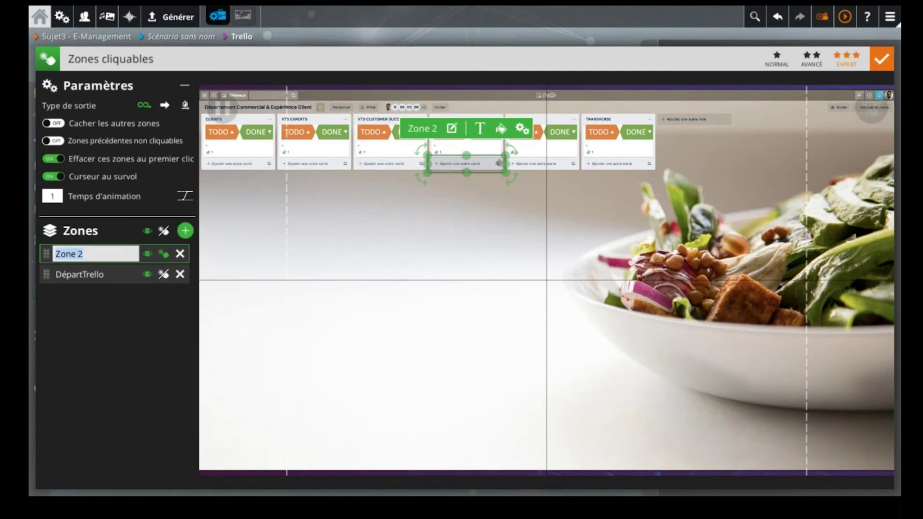
text(CréerUn)
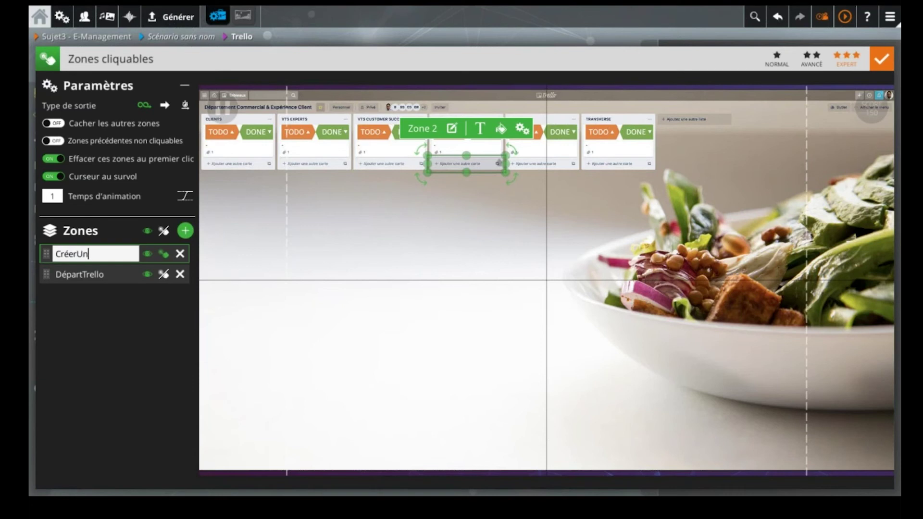
text(Ticket)
key(Return)
click(111, 357)
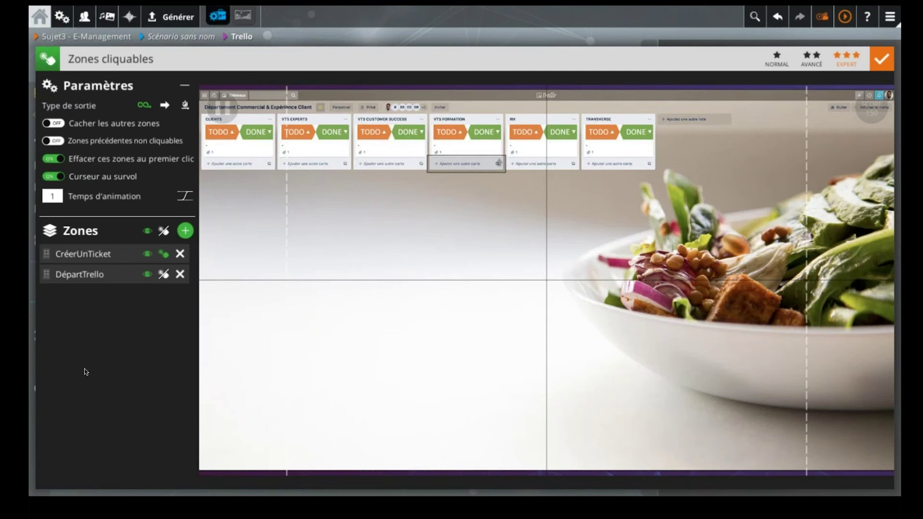
- Add a non-clickable zone named Consigne and place it as a wide box near the picture's lower edge
click(185, 231)
text(Consigne)
key(Return)
click(164, 254)
drag(540, 279, 679, 431)
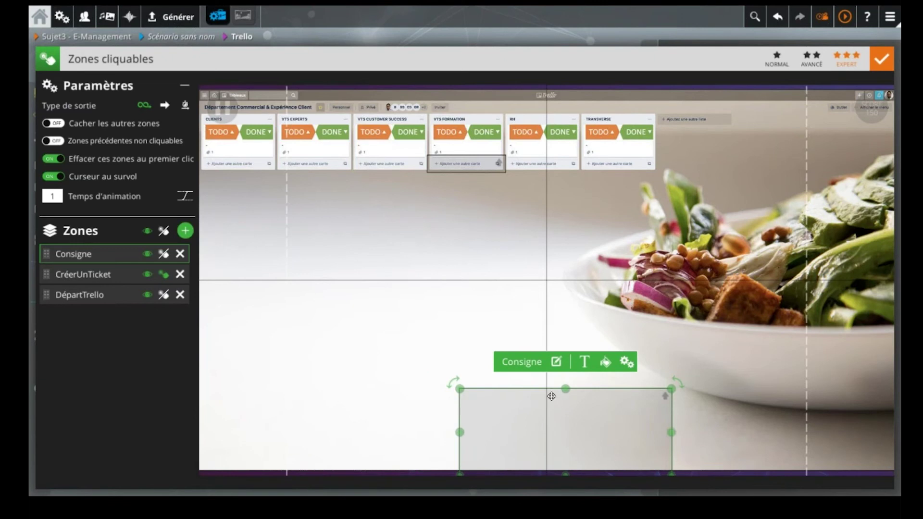
- Enter the Consigne text Créez une carte dans la colonne "VTS Formation" and colour it near-black, #040100
click(585, 361)
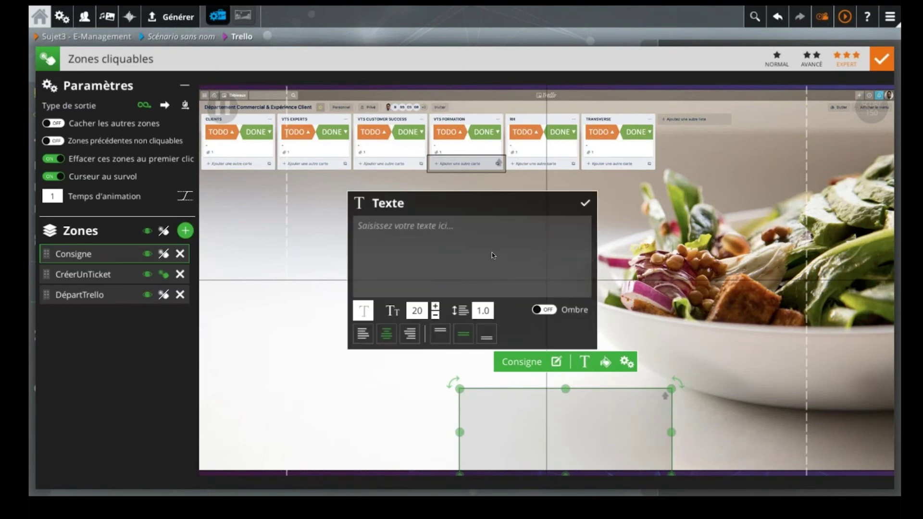
text(Créez u)
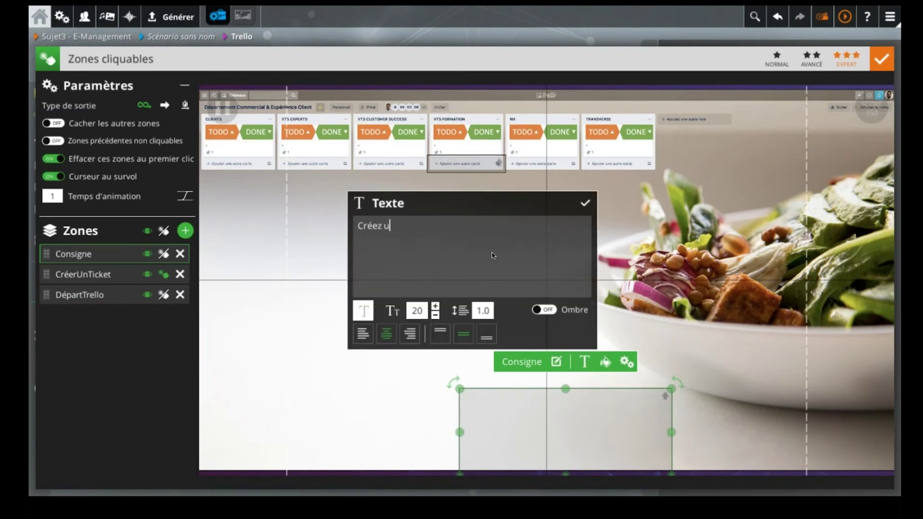
text(ne carte dans la colonne "VTS Formation")
click(364, 311)
click(682, 227)
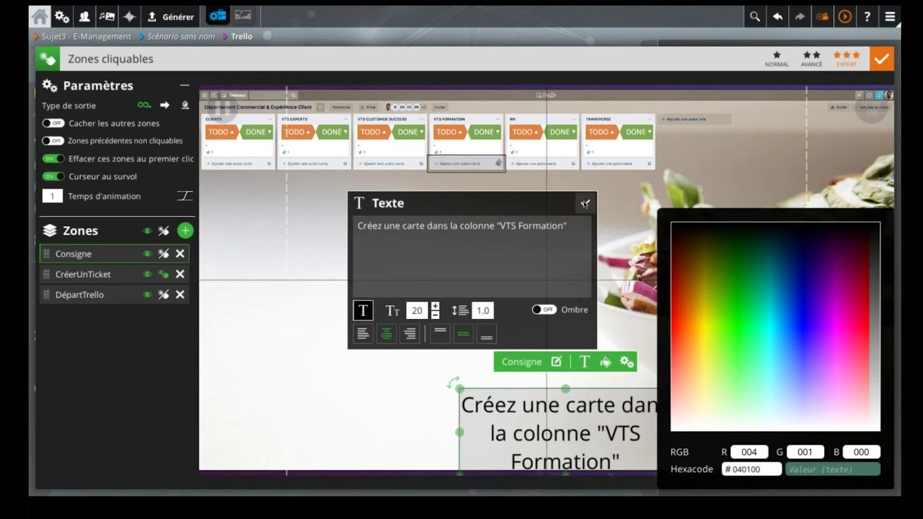
click(584, 201)
- Give the Consigne zone an opaque white default background colour
click(605, 362)
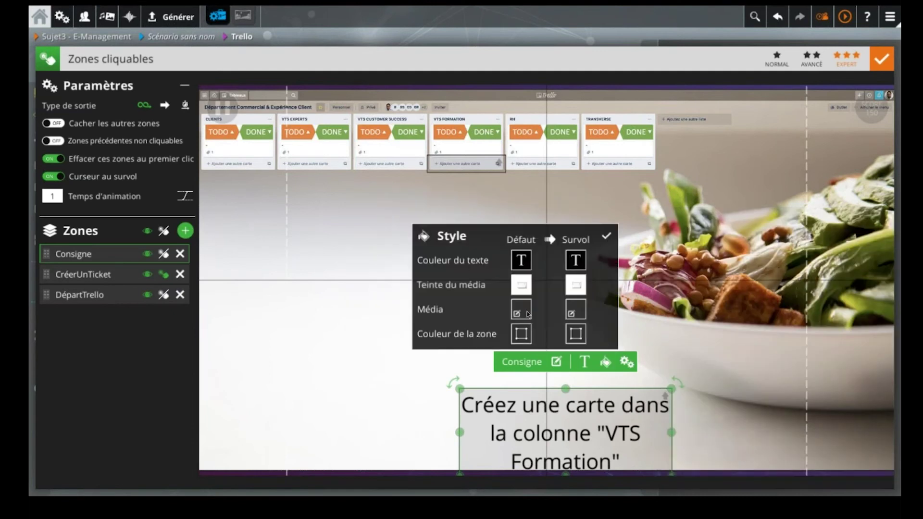
click(522, 337)
click(677, 388)
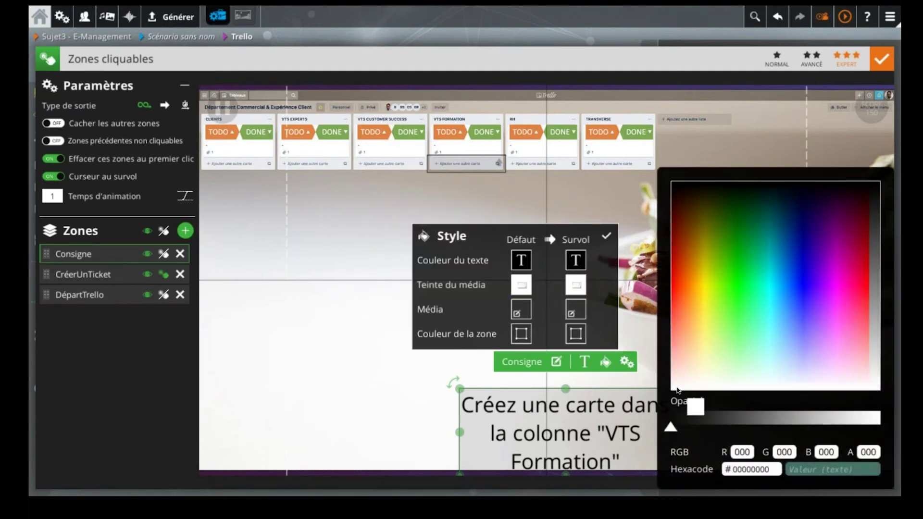
- Widen the Consigne box so its text fits on two lines and centre it horizontally above the picture's lower edge
drag(459, 388, 381, 387)
drag(448, 409, 474, 407)
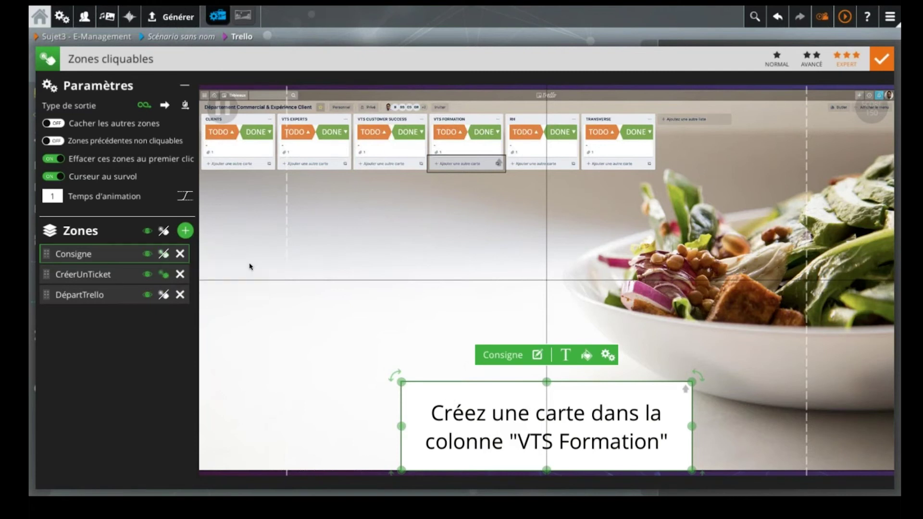
click(288, 287)
click(136, 357)
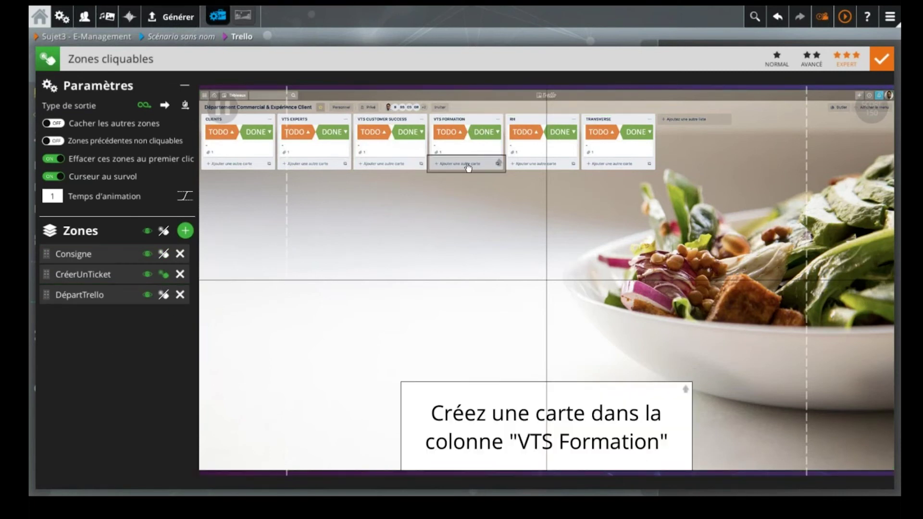
- Return to the Trello scene graph to check the clickable zones block and its outputs
click(450, 138)
click(504, 37)
click(485, 323)
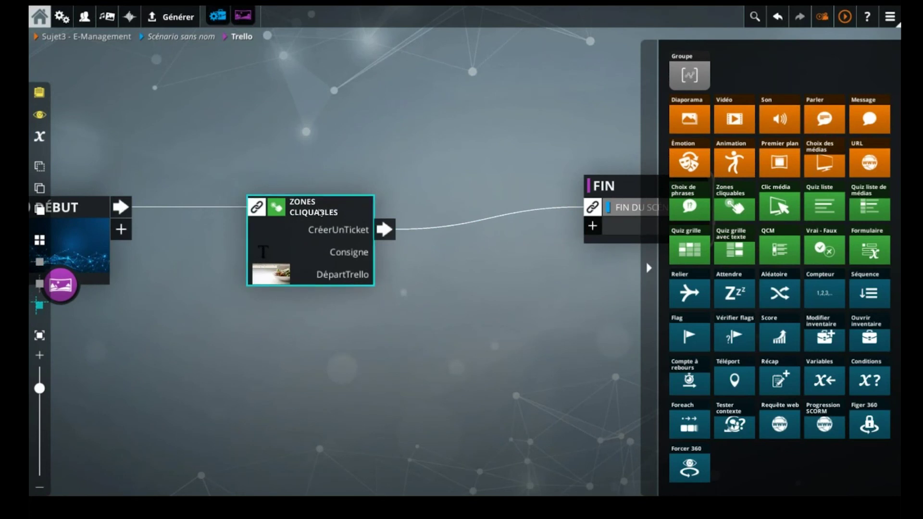
- Reopen the clickable zones block, preview the Trello board with its instruction, and return to the block's settings
double_click(320, 212)
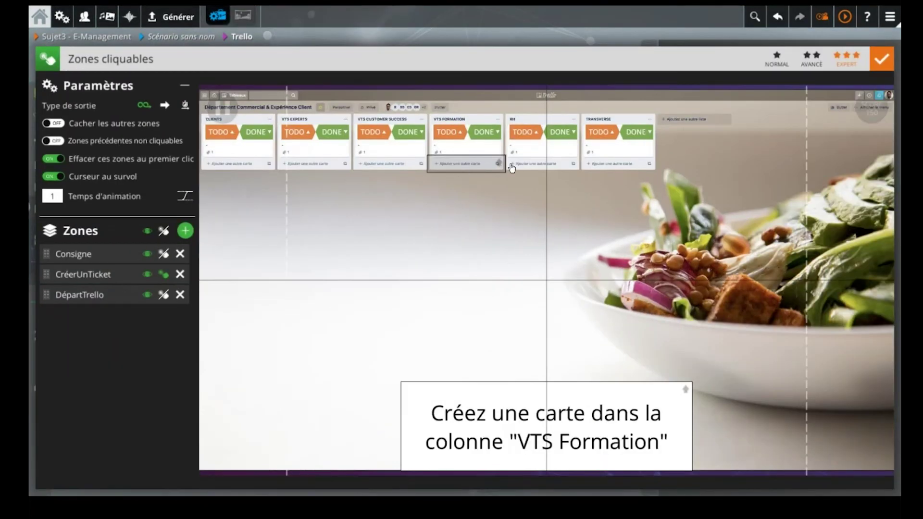
click(844, 17)
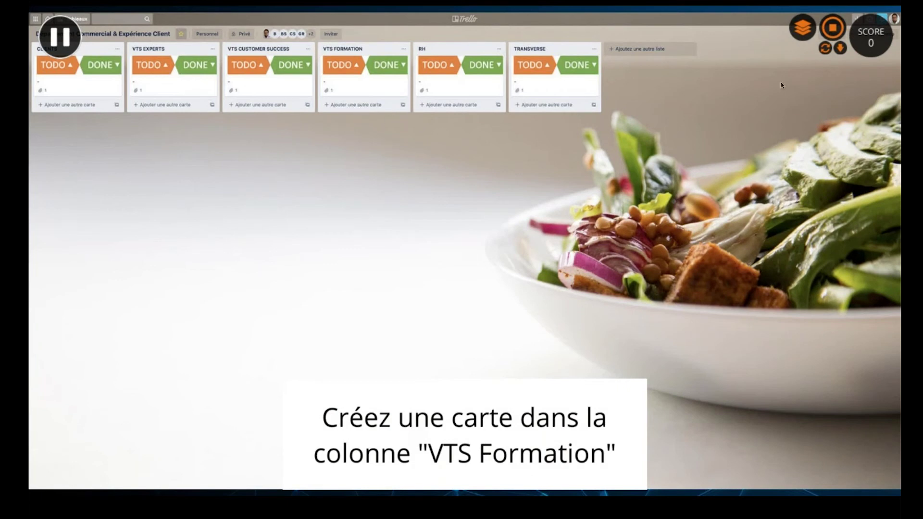
click(832, 29)
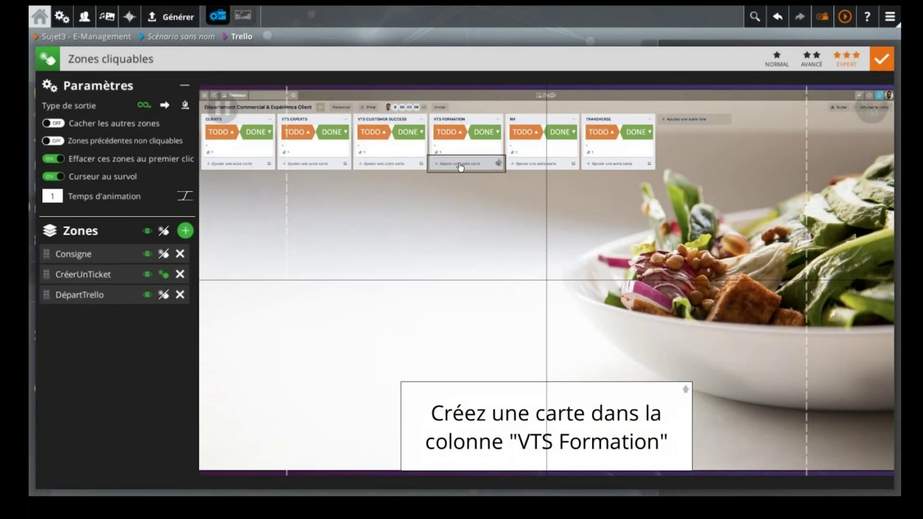
- Give the CréerUnTicket zone a semi-transparent white hover colour, check it over the board, and validate the clickable zones block
click(459, 165)
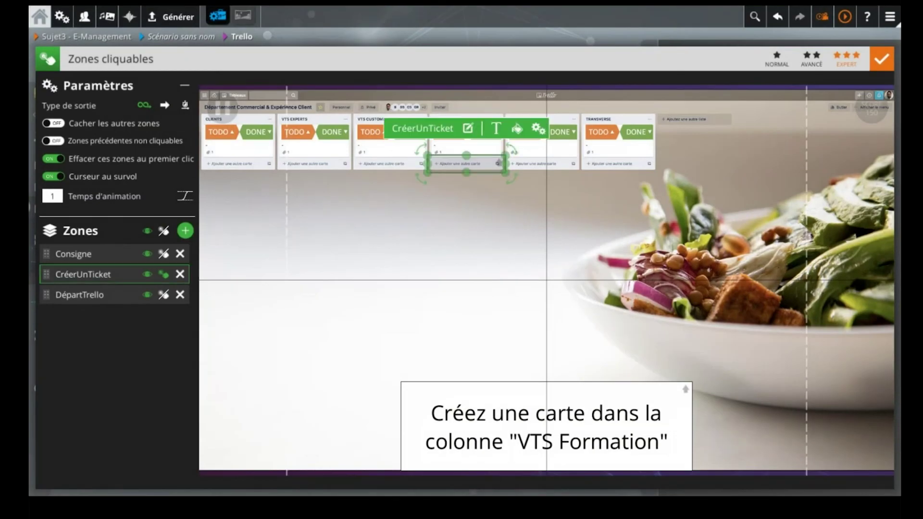
click(517, 128)
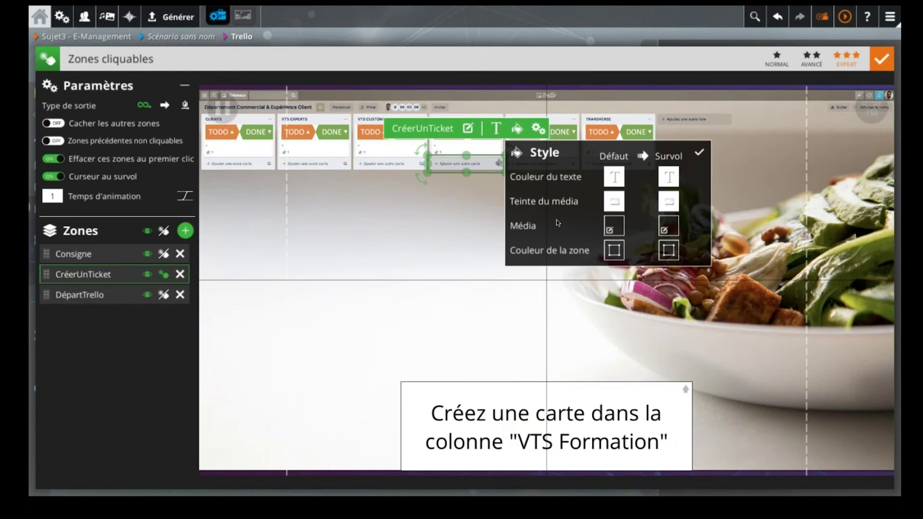
click(669, 251)
click(676, 390)
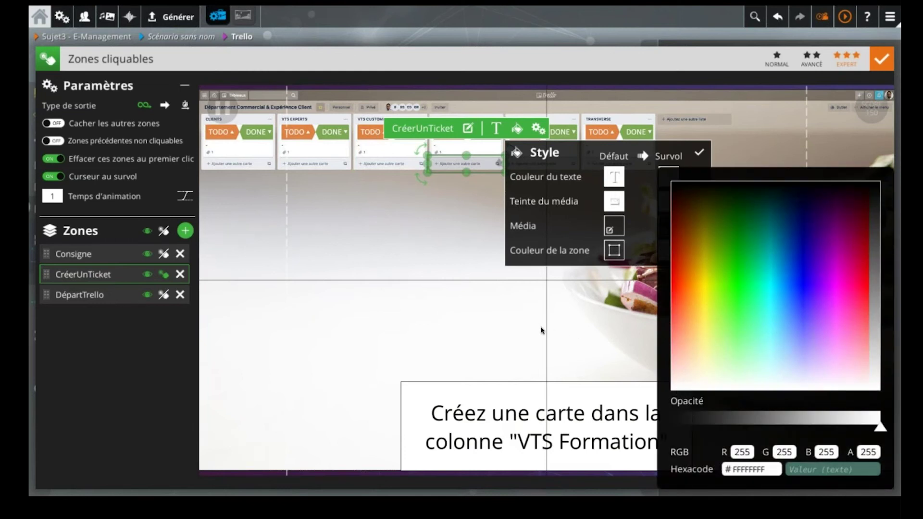
click(815, 421)
click(746, 417)
click(721, 419)
click(425, 271)
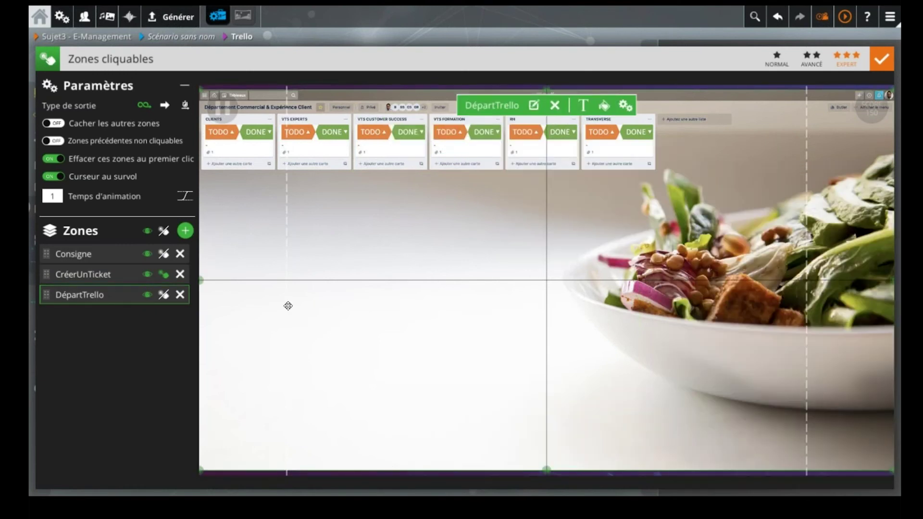
click(171, 374)
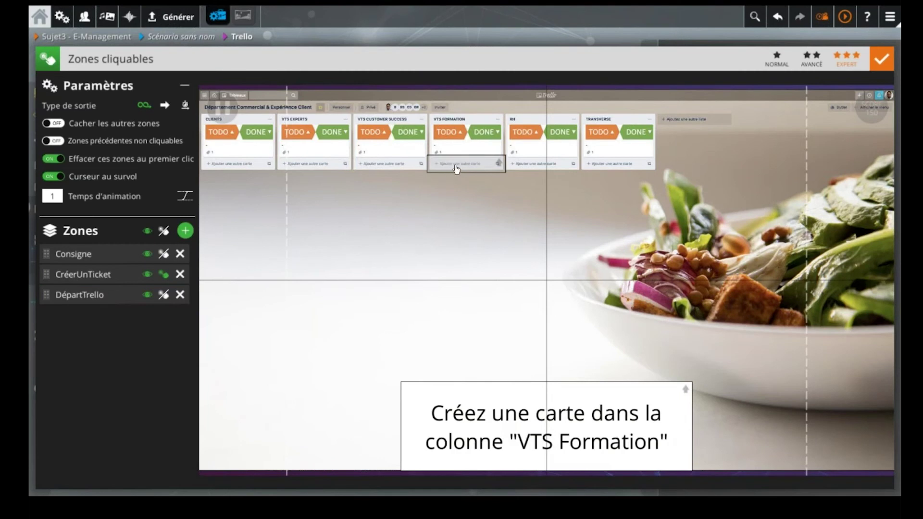
click(418, 225)
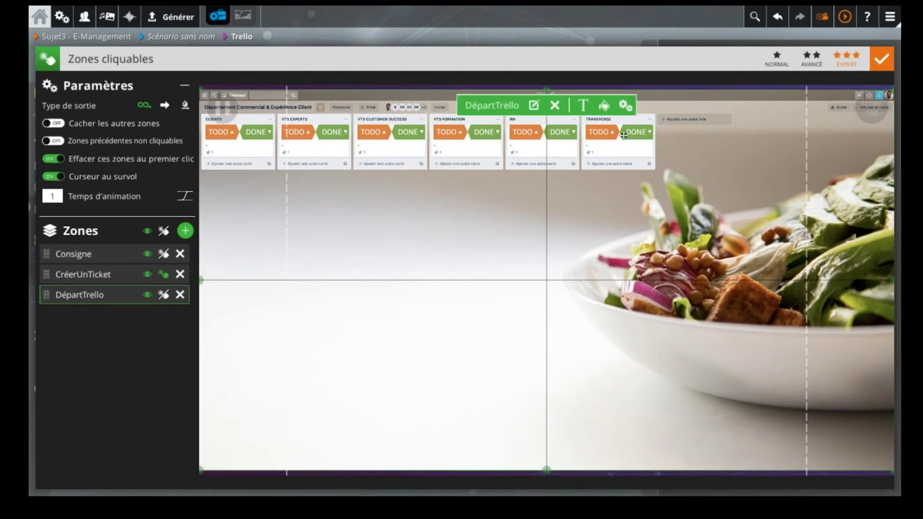
click(874, 58)
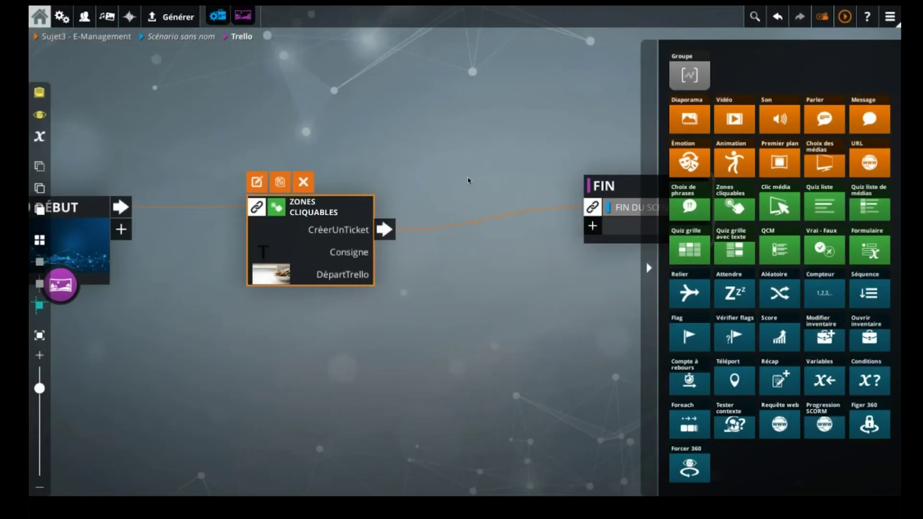
- Space the clickable zones block and the FIN block further apart and insert a second Zones cliquables block linked between them
drag(311, 245, 261, 246)
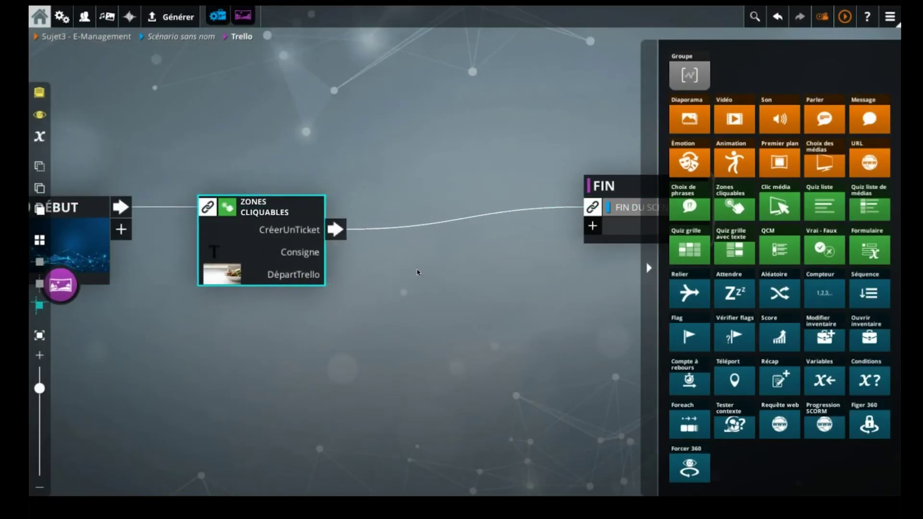
click(648, 268)
drag(622, 232, 739, 249)
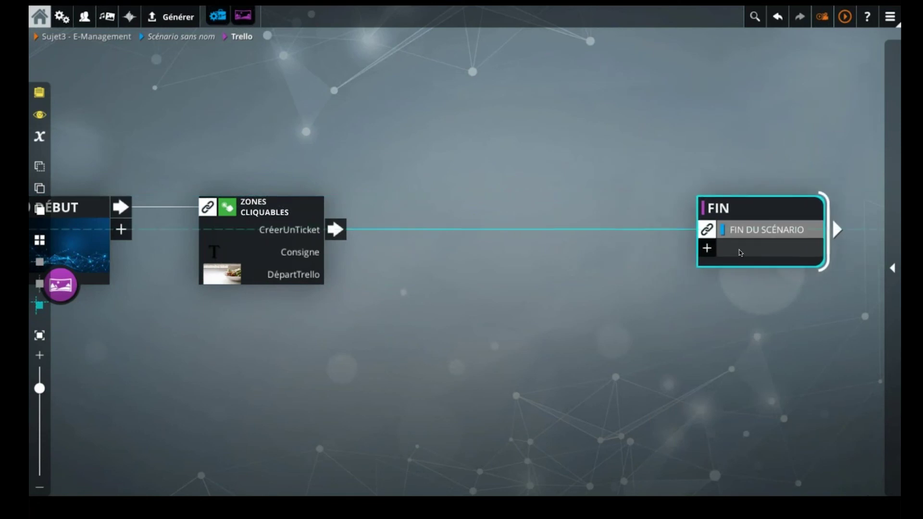
click(286, 242)
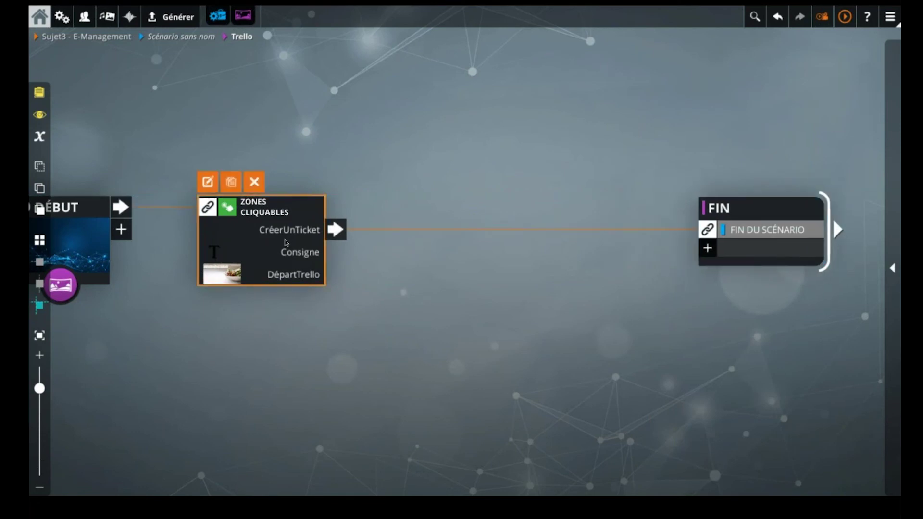
text(z)
key(Return)
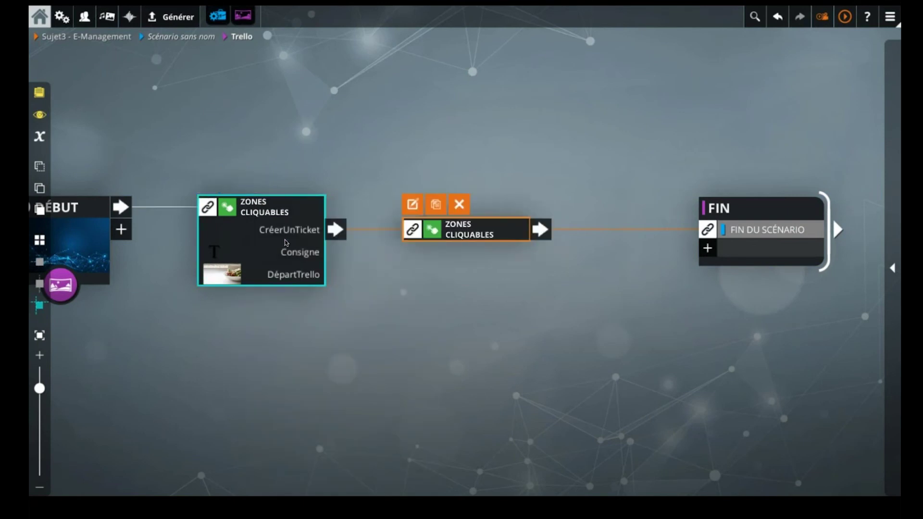
- Open the empty Zones cliquables block for editing and add a new zone named Trello1
click(414, 210)
click(185, 231)
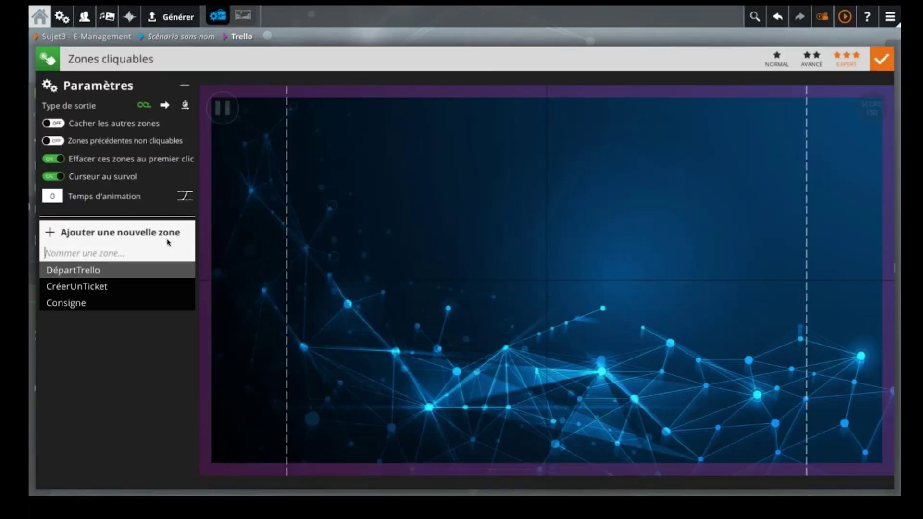
text(Trello1)
key(Return)
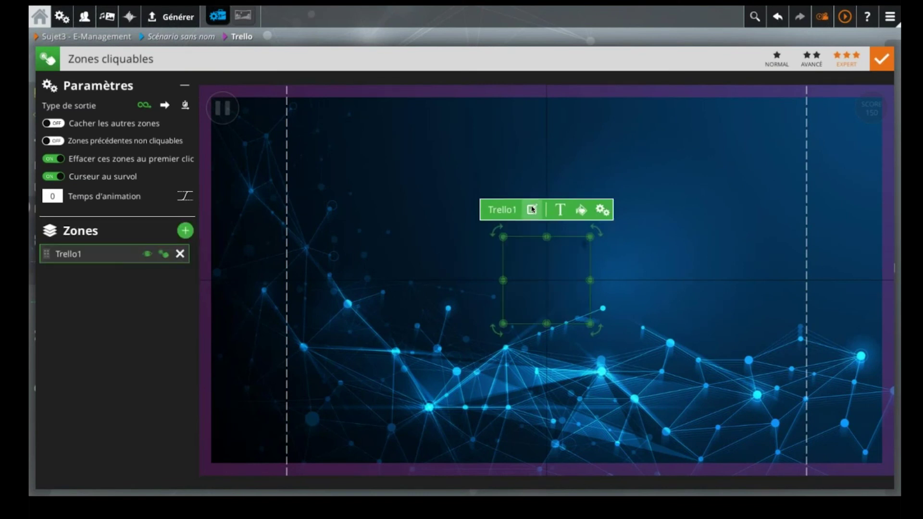
- Assign the Image1 media to the Trello1 zone and enlarge it to fill the whole scene width
click(532, 209)
scroll(276, 279, down, 3)
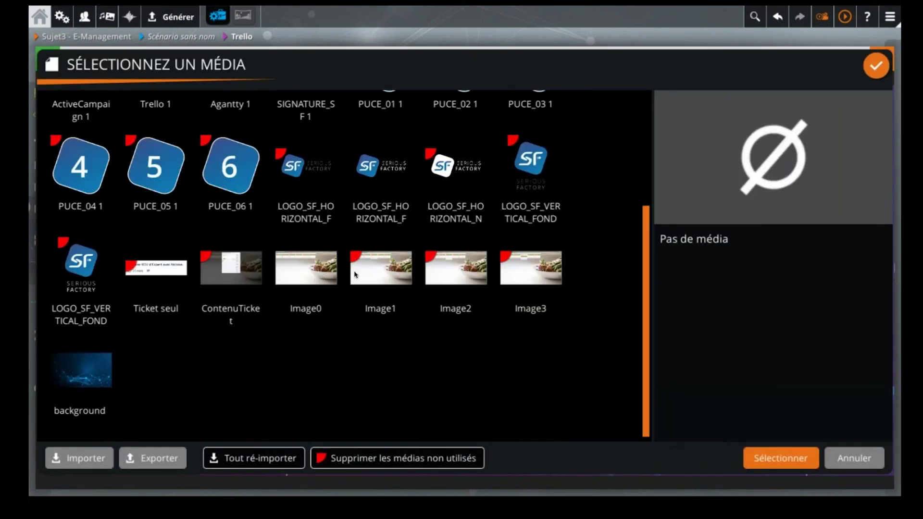
click(382, 268)
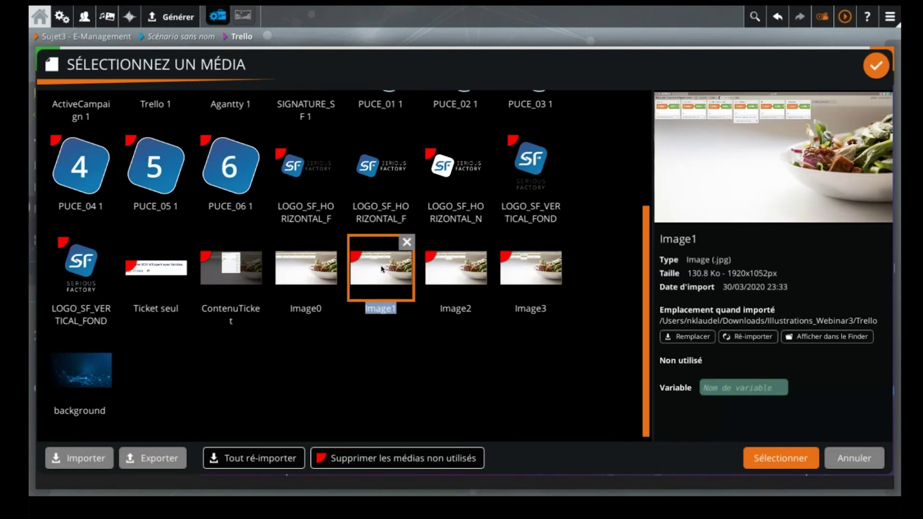
click(766, 461)
drag(626, 279, 888, 286)
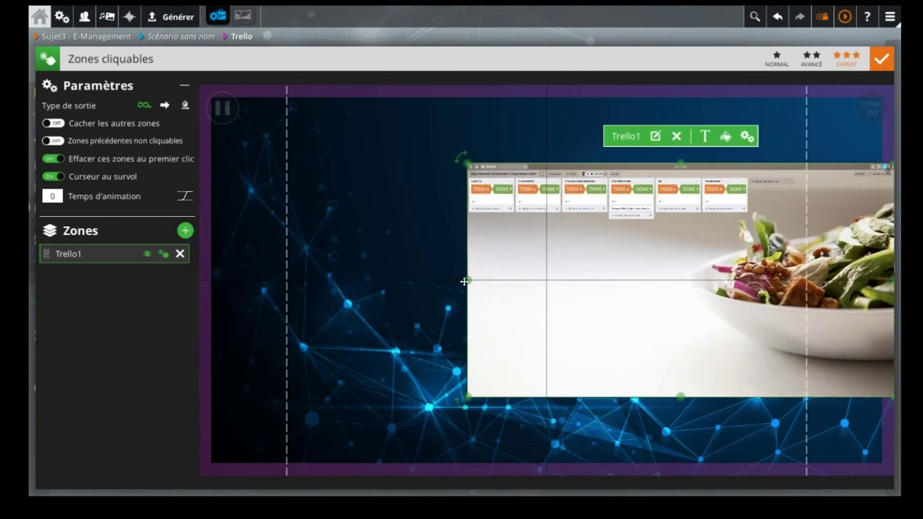
drag(463, 281, 196, 288)
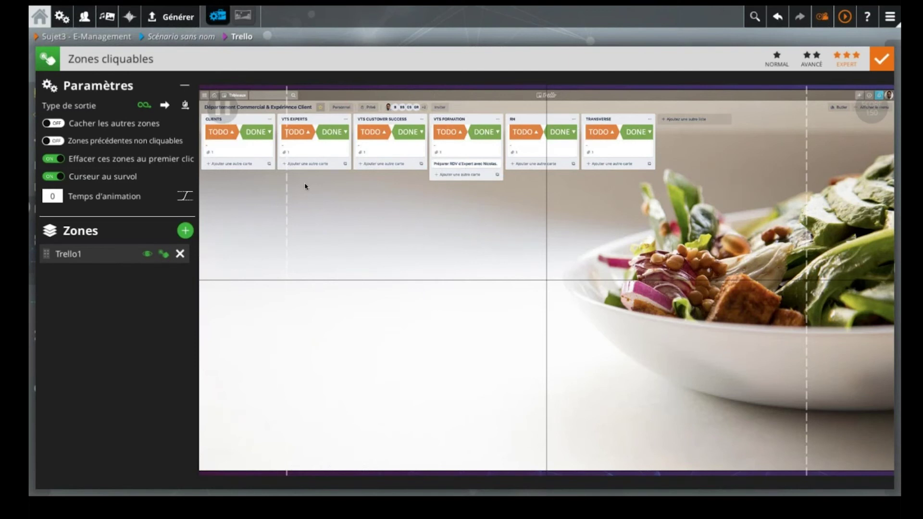
- Set the block's animation time to 1 and make the Trello1 zone non-clickable
click(52, 196)
text(1)
click(164, 254)
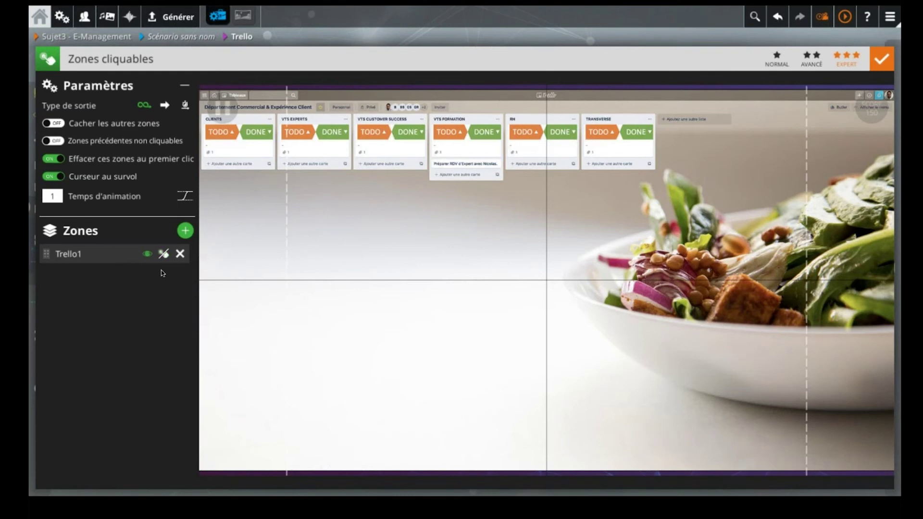
- Add a clickable zone named OuvrirTicket and fit it over the new card in the VTS Formation column
click(186, 231)
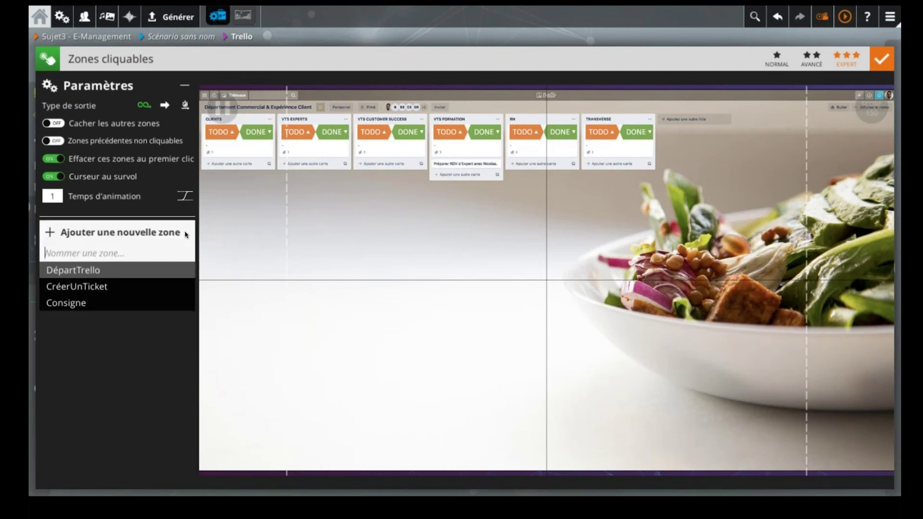
text(OuvrirTicket)
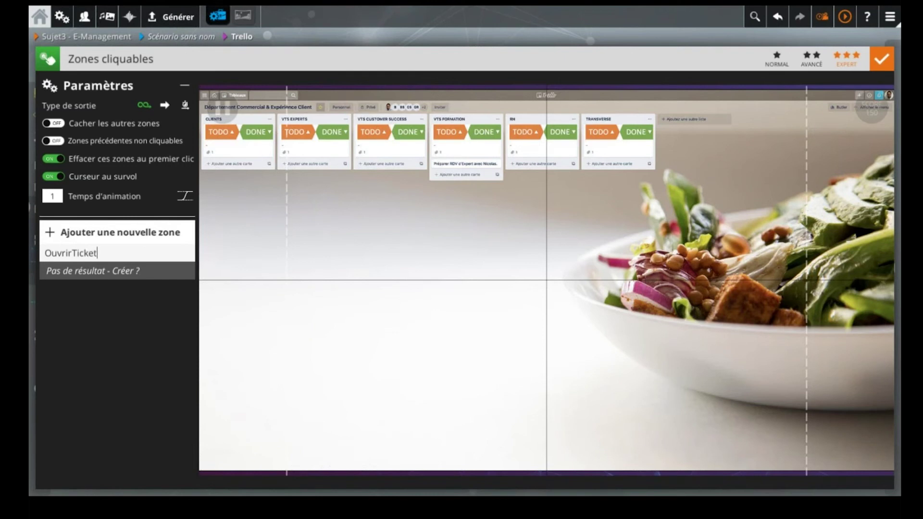
key(Return)
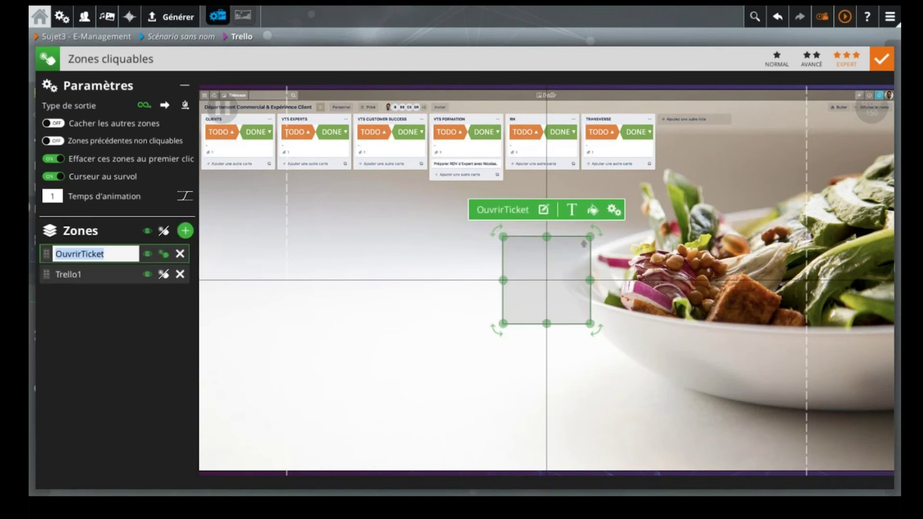
drag(555, 270, 479, 189)
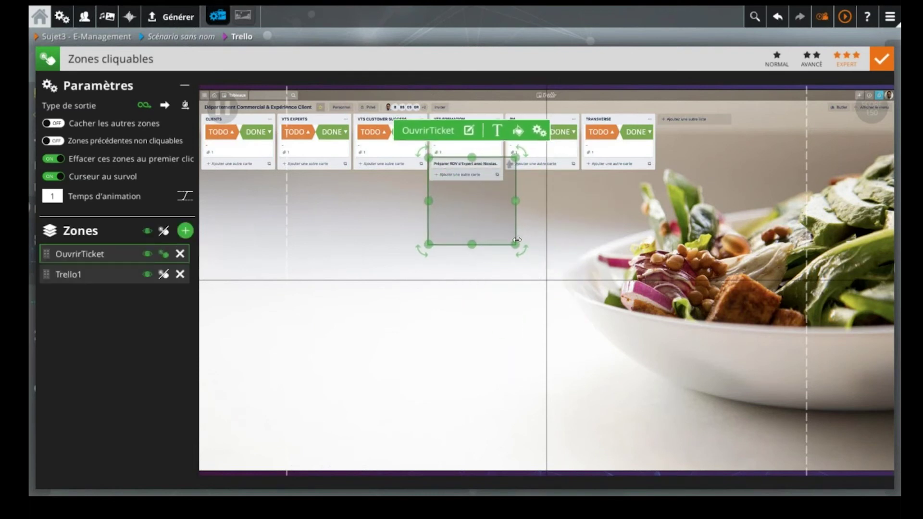
drag(515, 244, 503, 164)
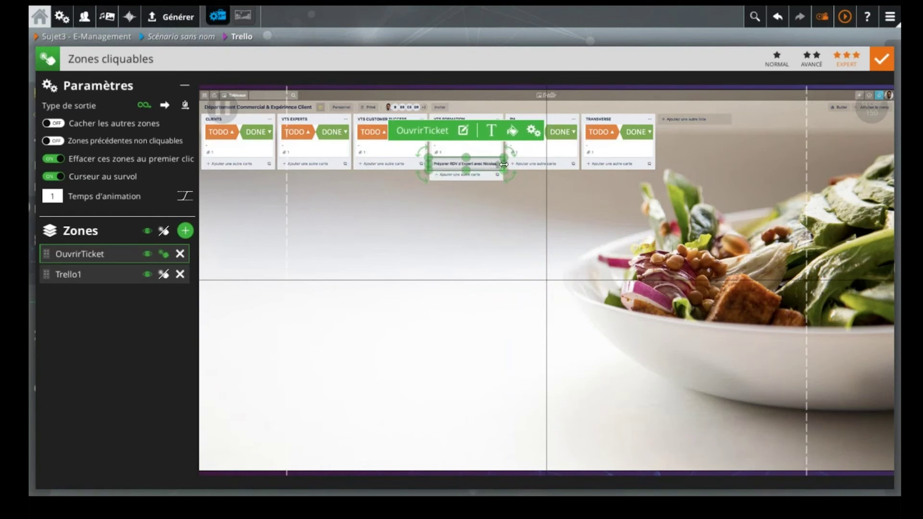
click(128, 361)
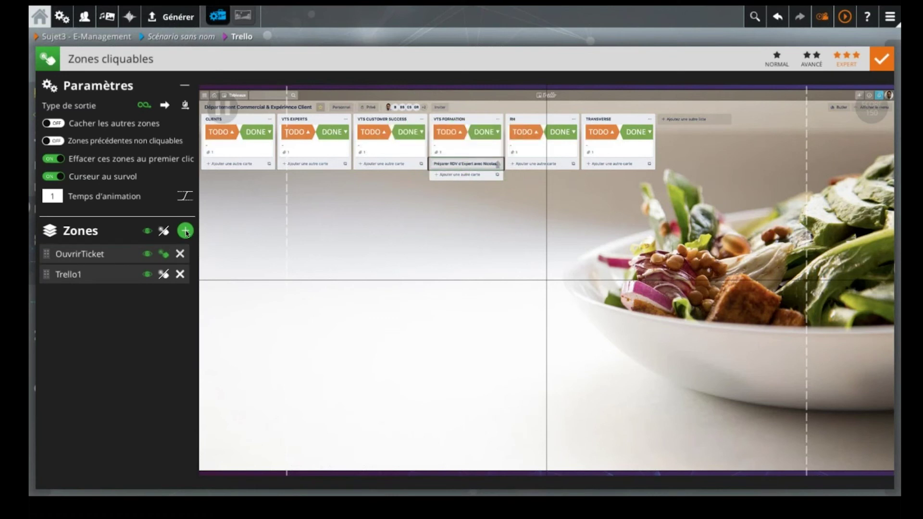
- Add the existing Consigne zone to this block
click(185, 231)
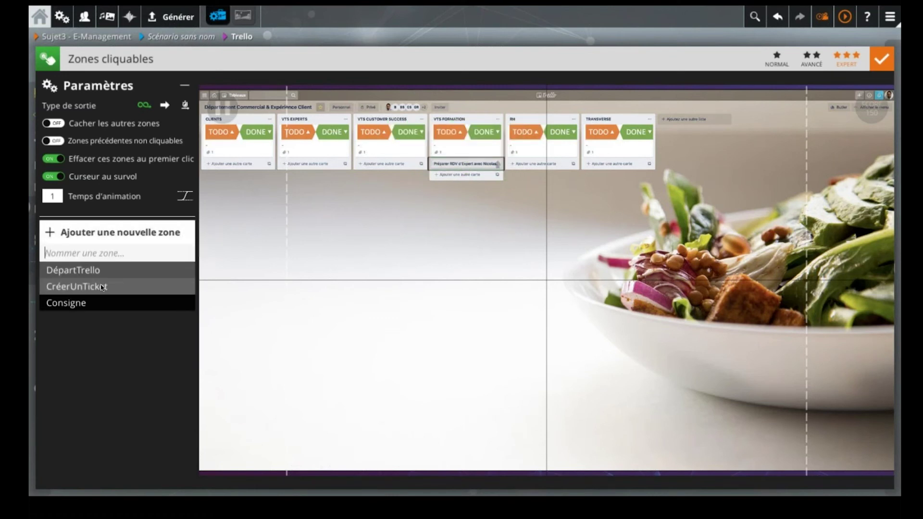
click(96, 304)
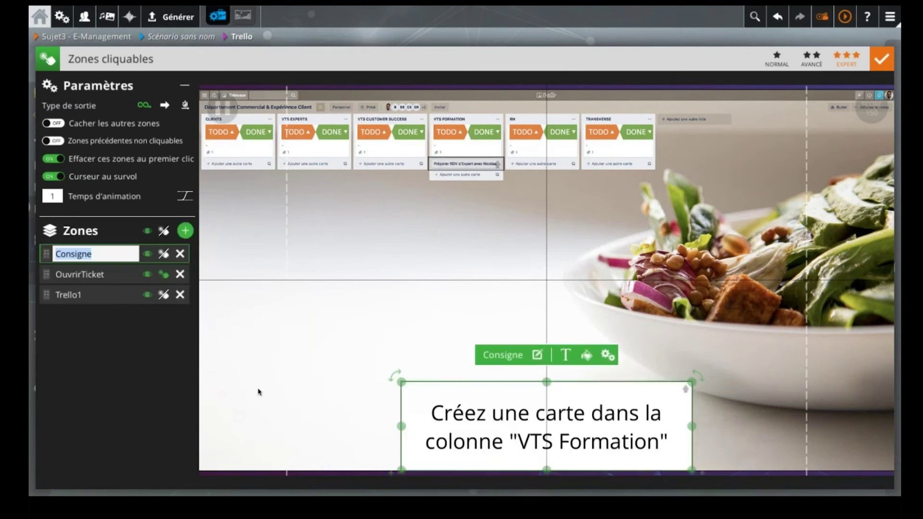
click(494, 424)
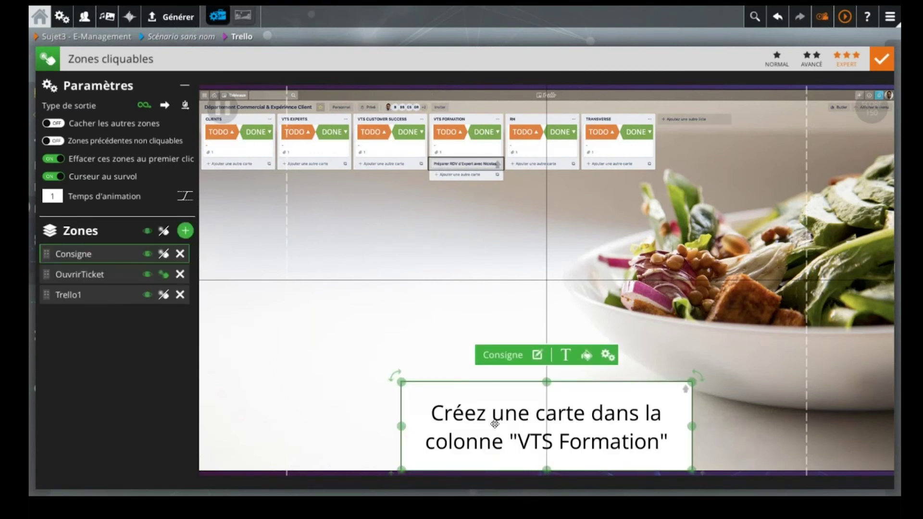
- Replace the Consigne zone's text with: Ouvrez la nouvelle carte de la colonne "VTS Formation"
click(567, 355)
key(ctrl+a)
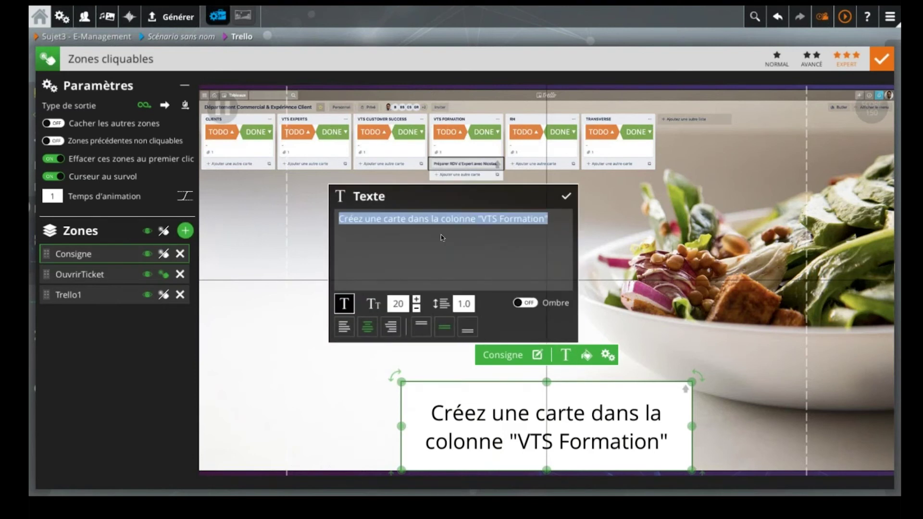
text(Ouvrez )
text(le nouveau)
key(BackSpace)
key(BackSpace)
key(BackSpace)
key(BackSpace)
key(BackSpace)
key(BackSpace)
key(BackSpace)
key(BackSpace)
key(BackSpace)
text(a nouvelle carte)
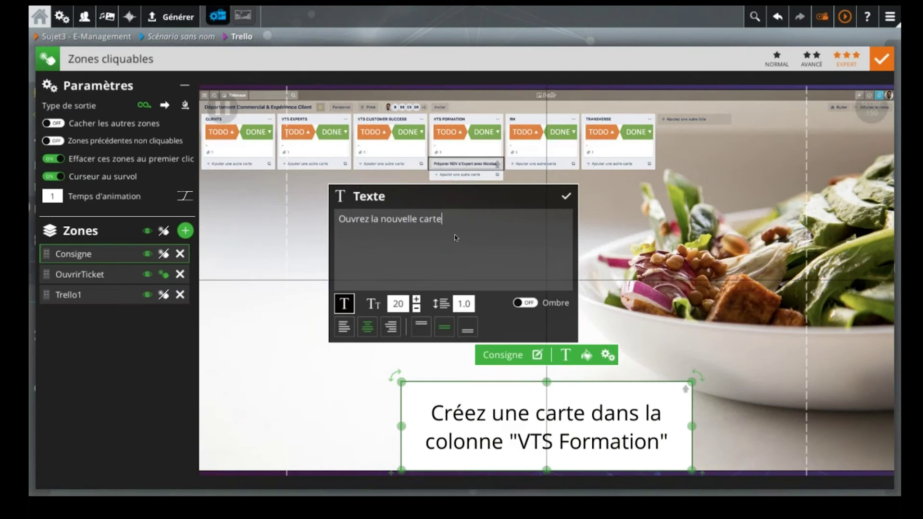
text(.)
key(BackSpace)
text(de la colonne "VTS Form)
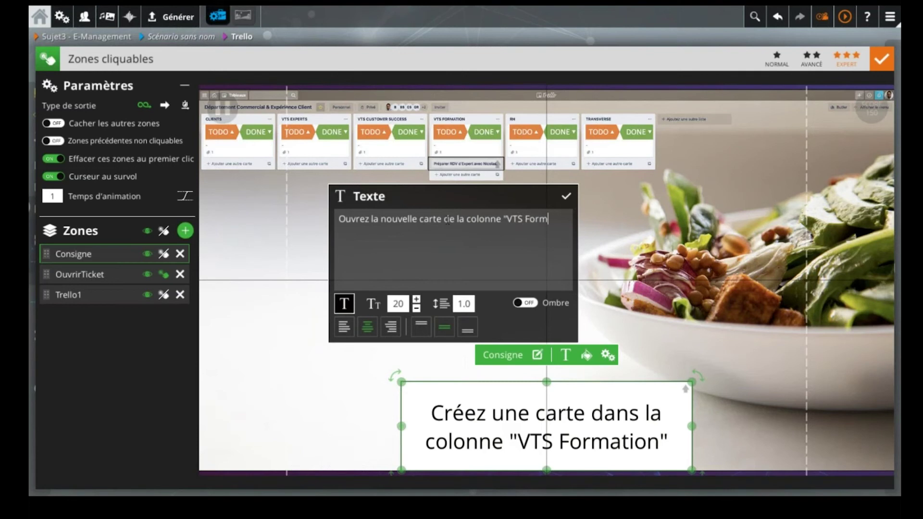
text(ation".)
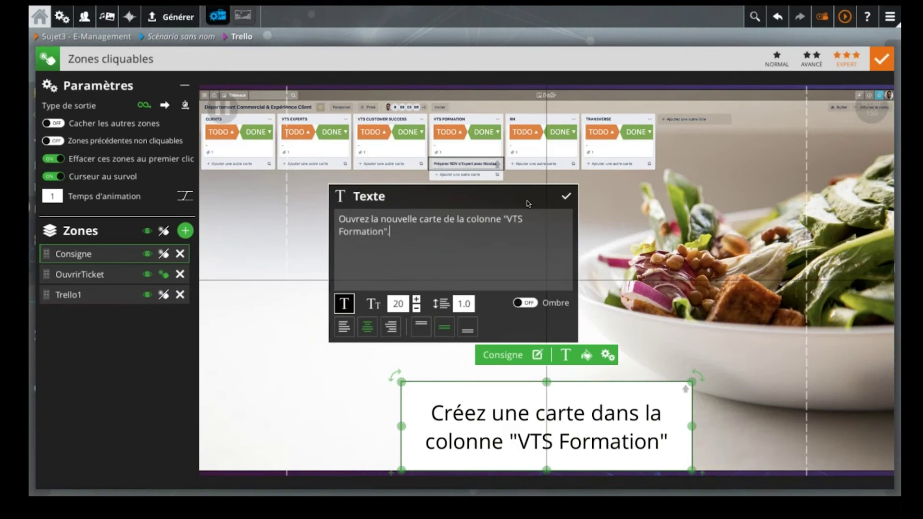
click(568, 196)
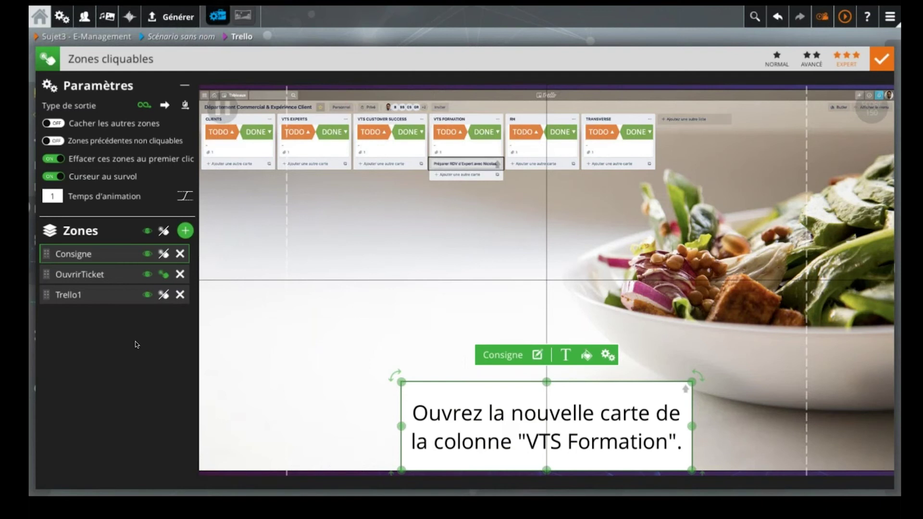
- Set the OuvrirTicket zone's hover colour to semi-transparent white, FFFFFF2E
click(464, 166)
click(512, 130)
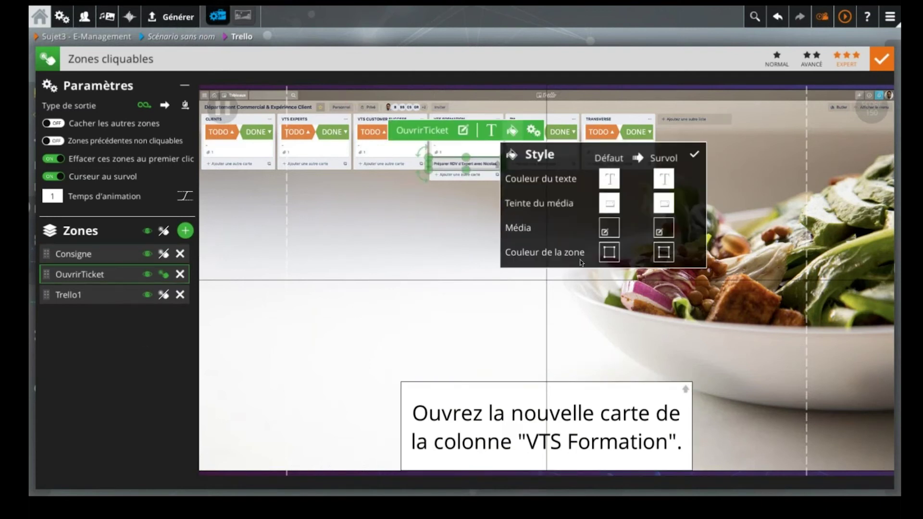
click(664, 252)
drag(675, 383, 675, 395)
mouse_move(697, 427)
mouse_down()
mouse_move(687, 426)
mouse_move(710, 426)
mouse_up()
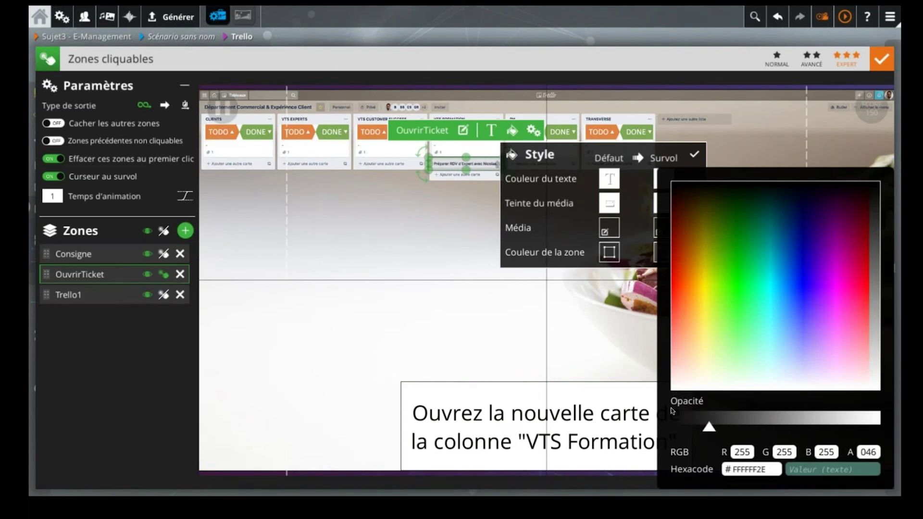
click(695, 156)
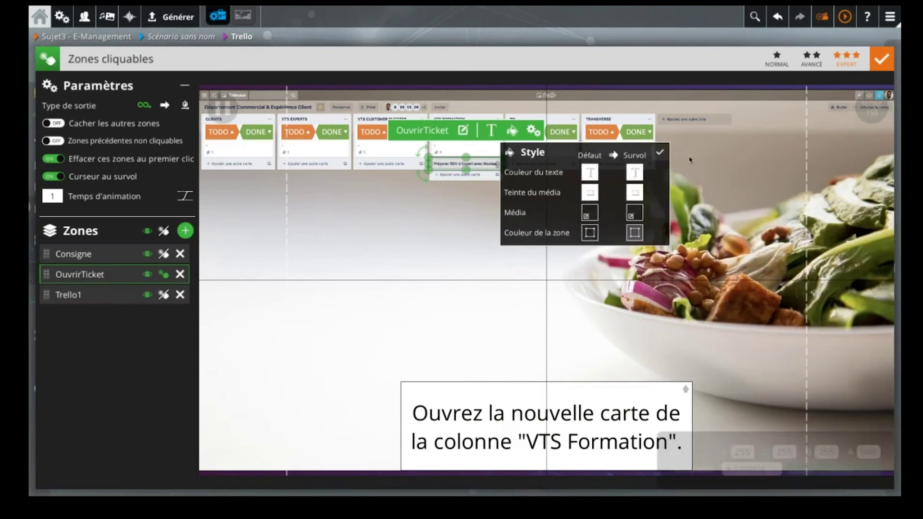
click(407, 227)
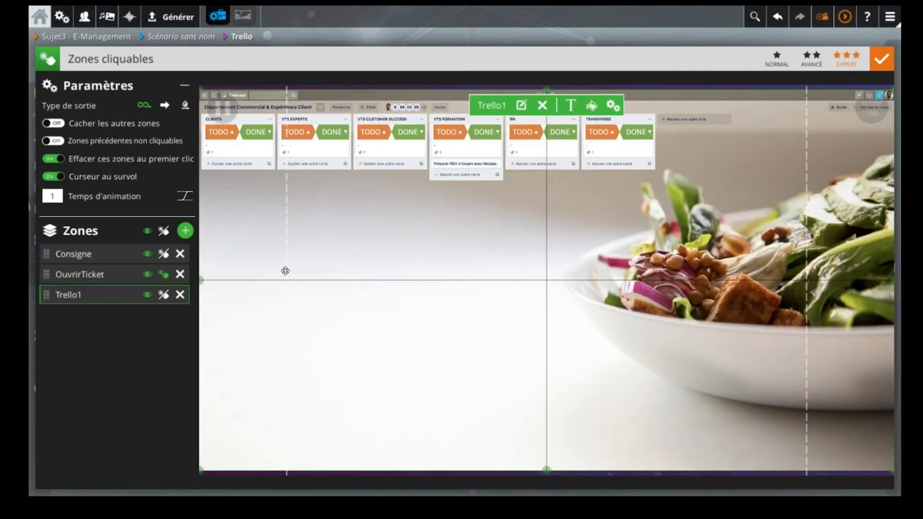
click(124, 373)
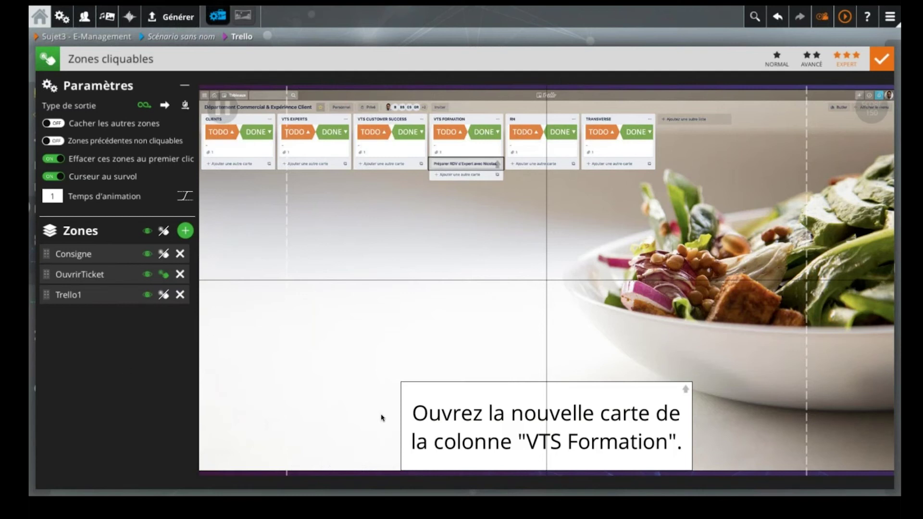
click(474, 425)
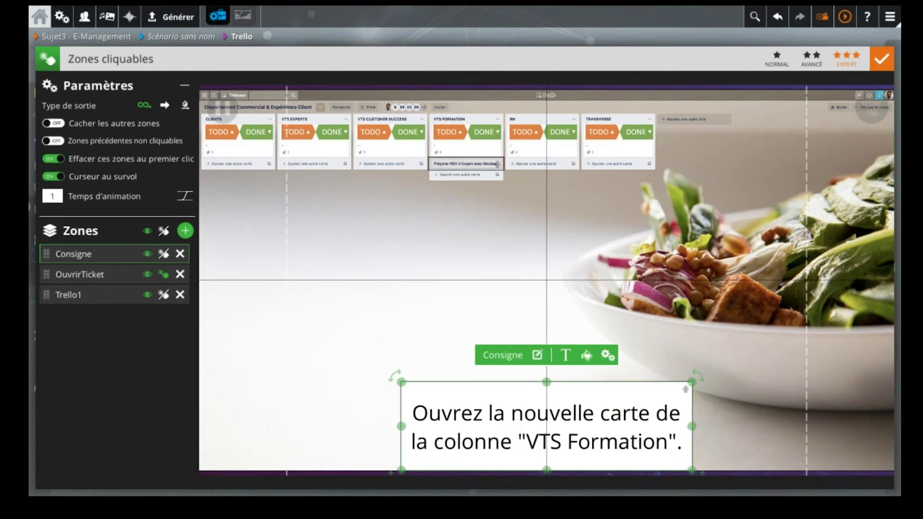
click(292, 358)
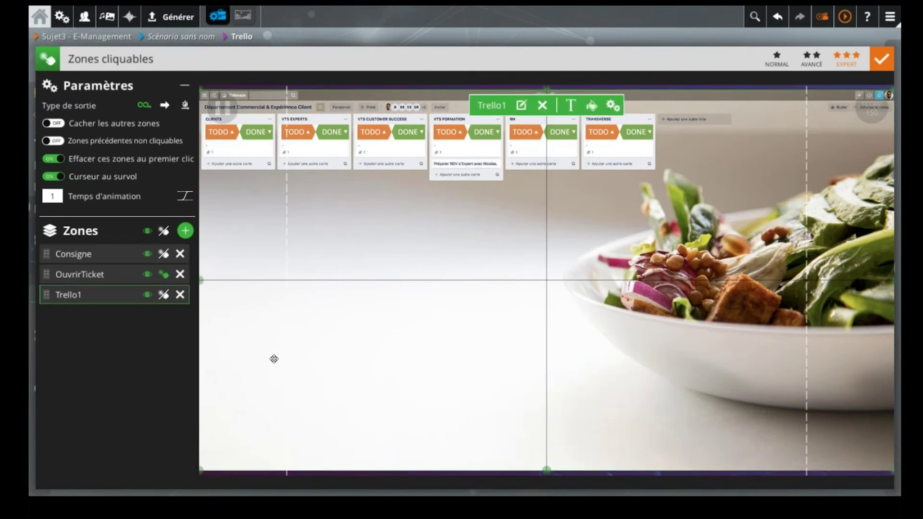
click(118, 371)
click(119, 279)
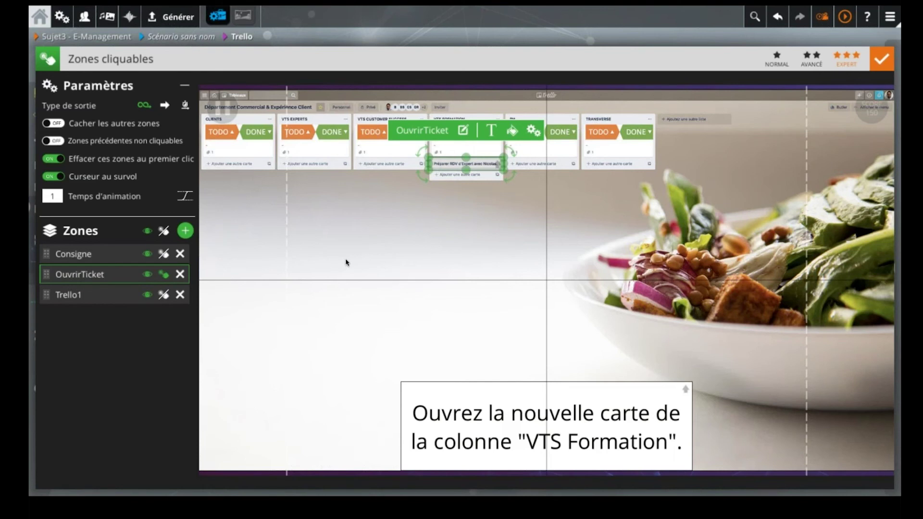
click(125, 360)
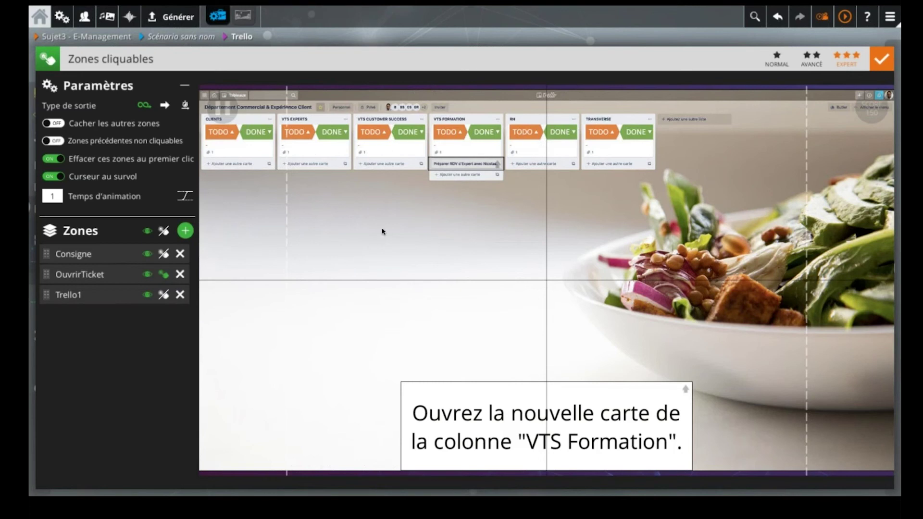
click(441, 192)
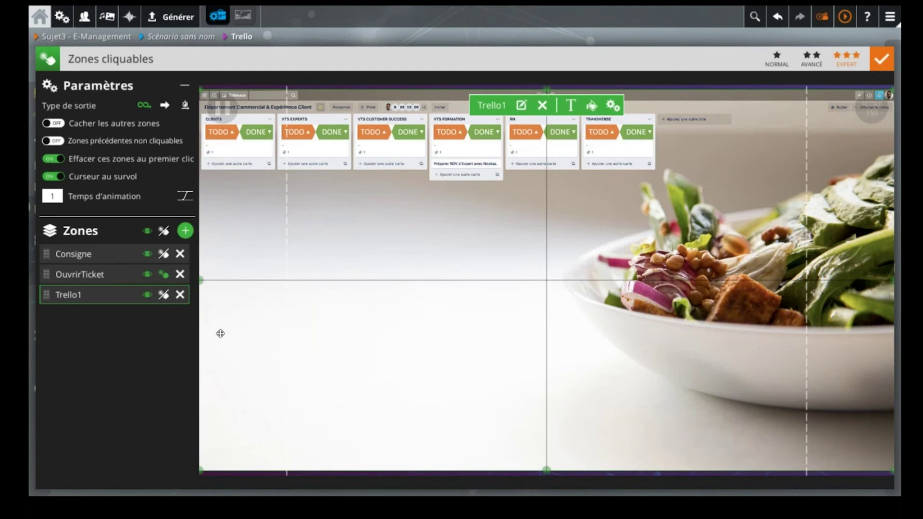
click(168, 359)
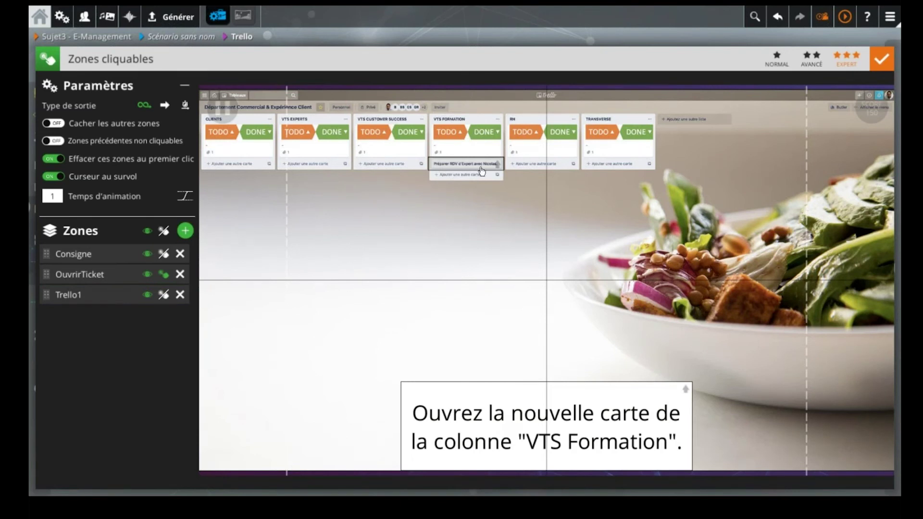
- Back in the scenario graph, move the FIN block farther away and insert a new Zones cliquables block after the OuvrirTicket one
click(491, 39)
drag(490, 368, 410, 368)
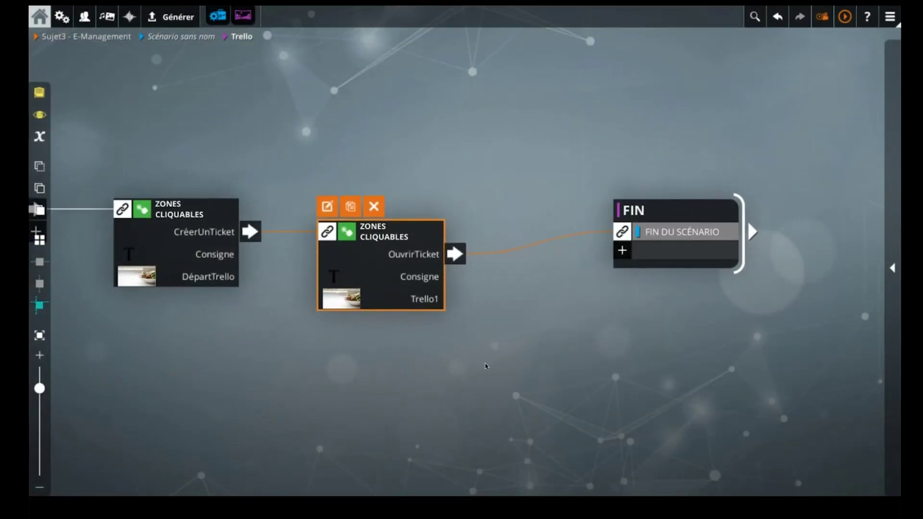
drag(615, 251, 786, 269)
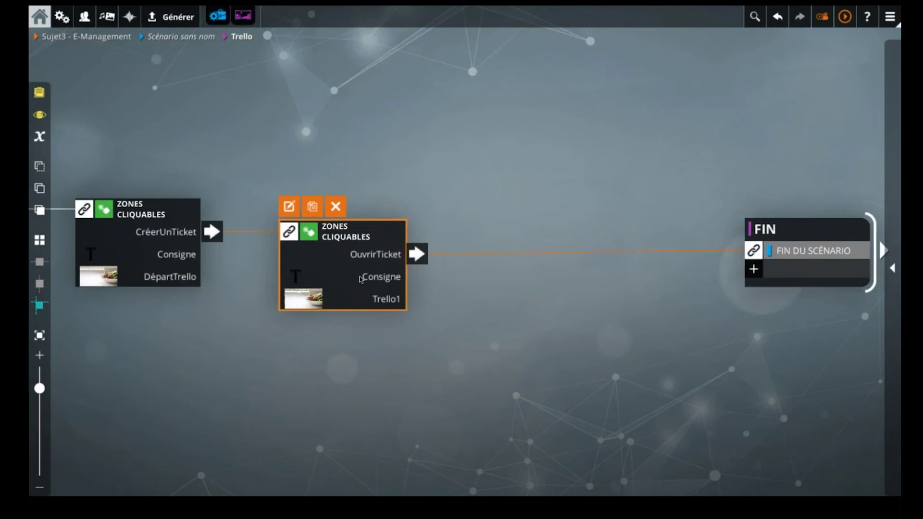
text(zo)
key(Return)
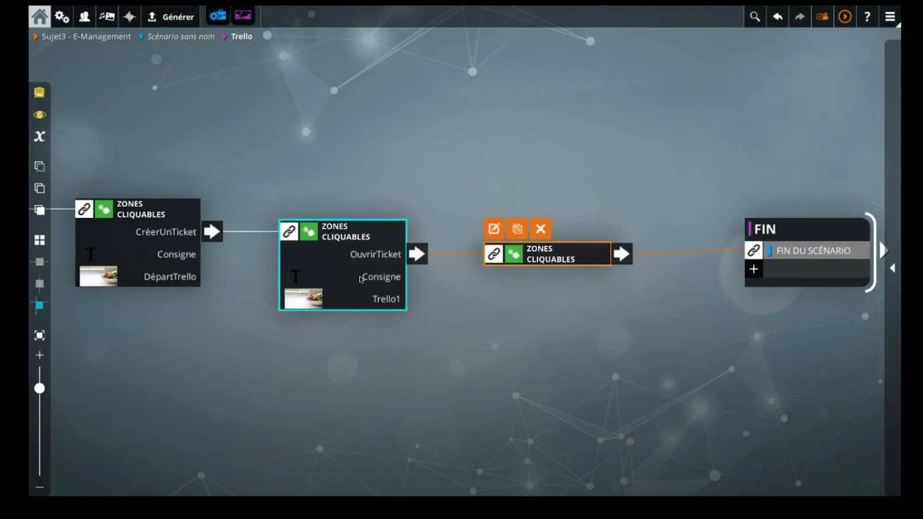
- Open the new Zones cliquables block and add a zone named Trello2
double_click(547, 256)
click(185, 230)
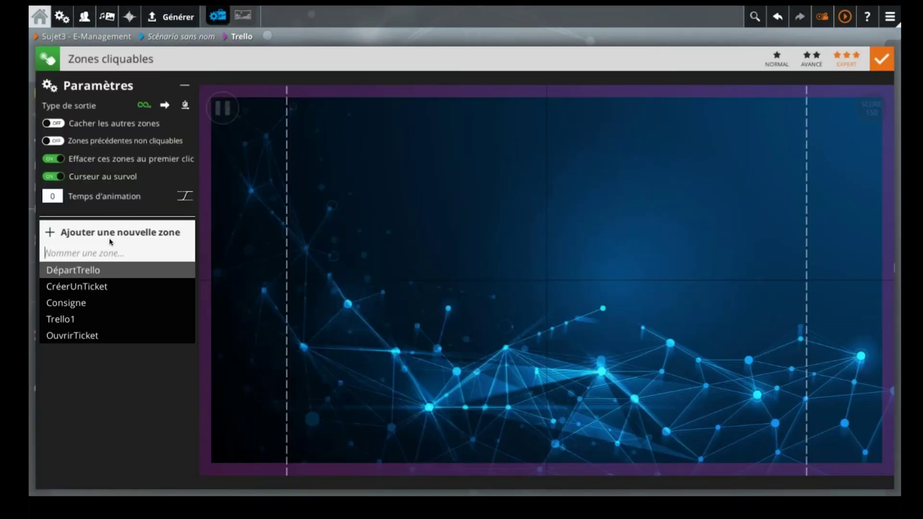
text(Trello2)
key(Return)
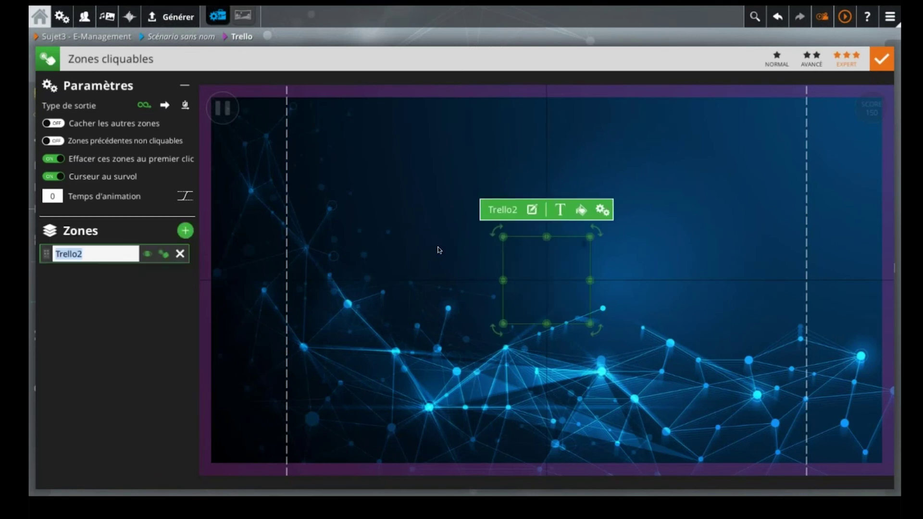
- Assign the ContenuTicket image to the Trello2 zone
click(531, 210)
scroll(329, 295, down, 3)
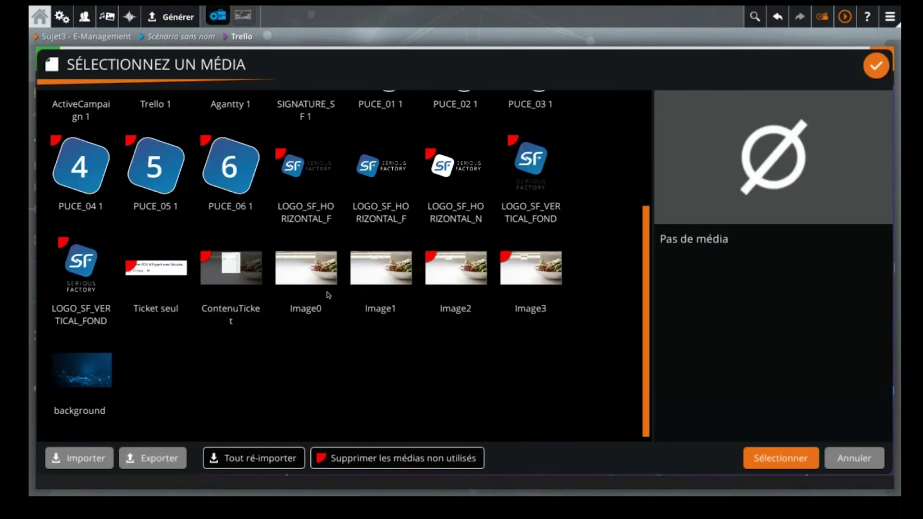
click(456, 268)
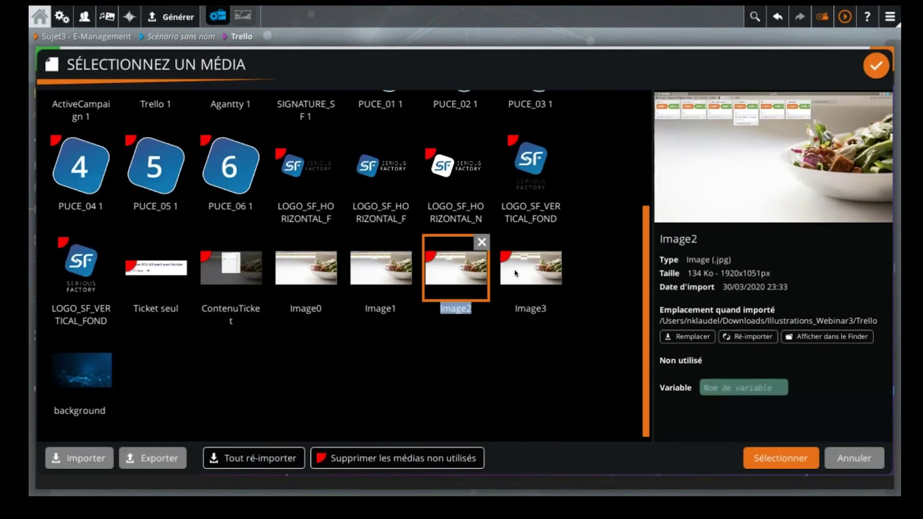
click(229, 266)
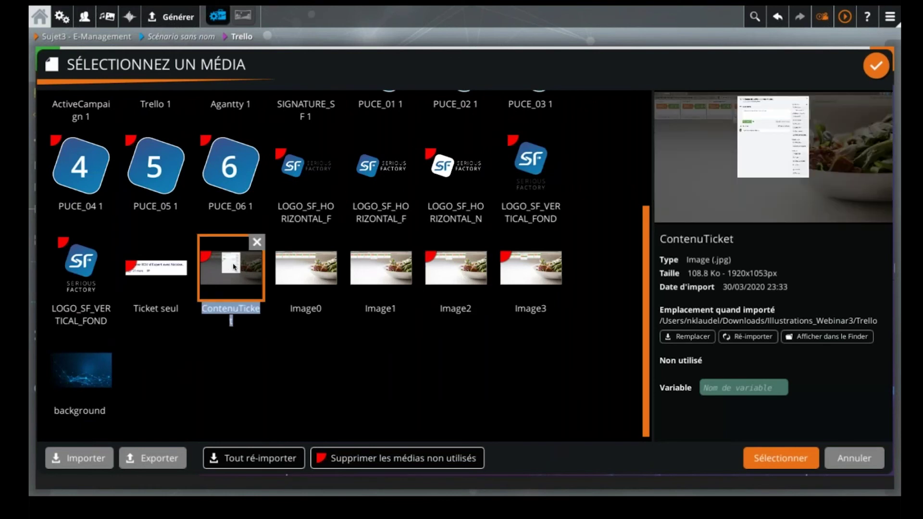
click(876, 71)
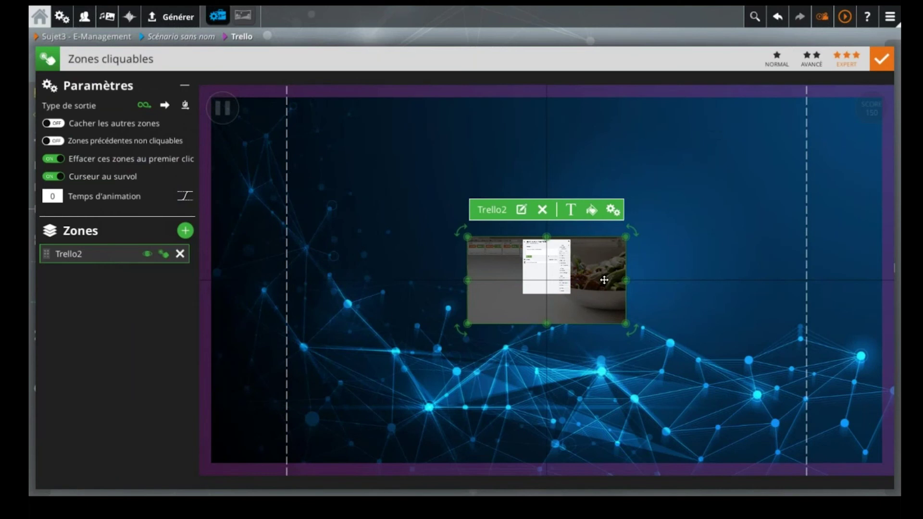
- Enlarge the Trello2 zone on both sides until the screenshot fills the whole stage
drag(625, 280, 898, 280)
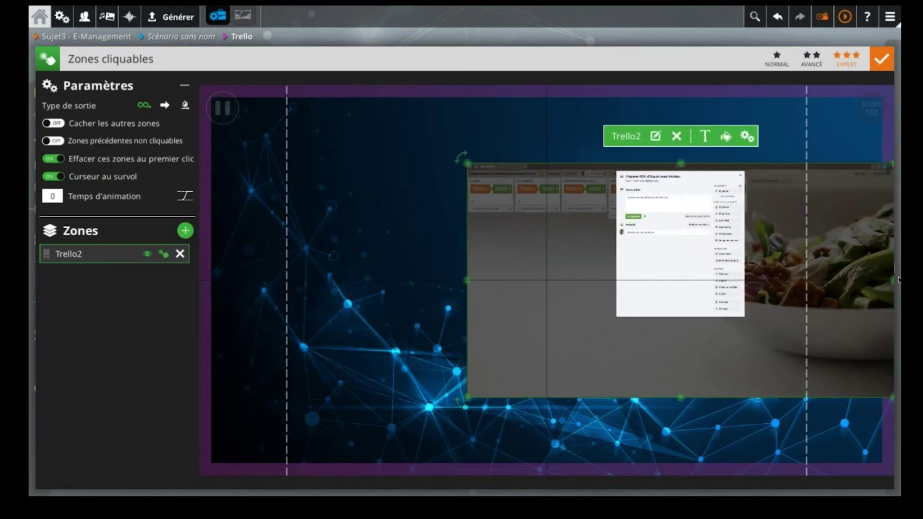
drag(466, 279, 402, 280)
drag(274, 291, 196, 291)
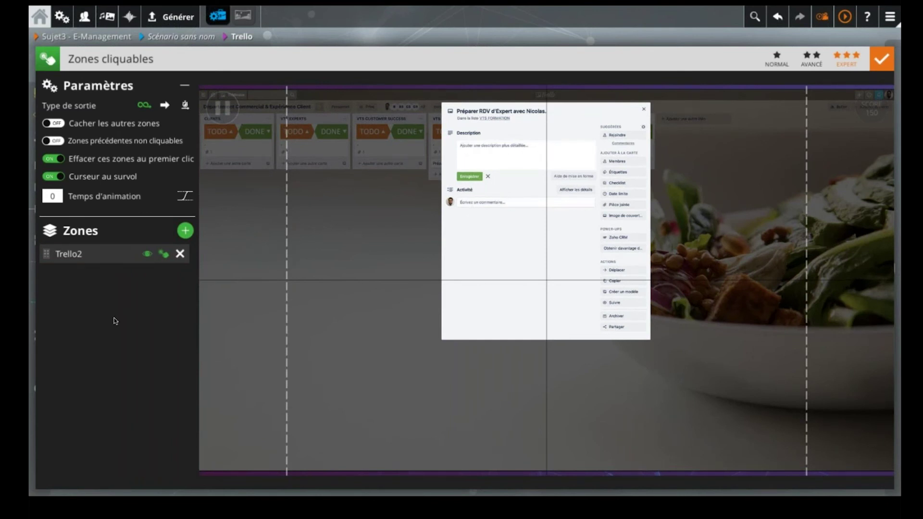
- Close this block and review the zones of the preceding OuvrirTicket block
click(449, 38)
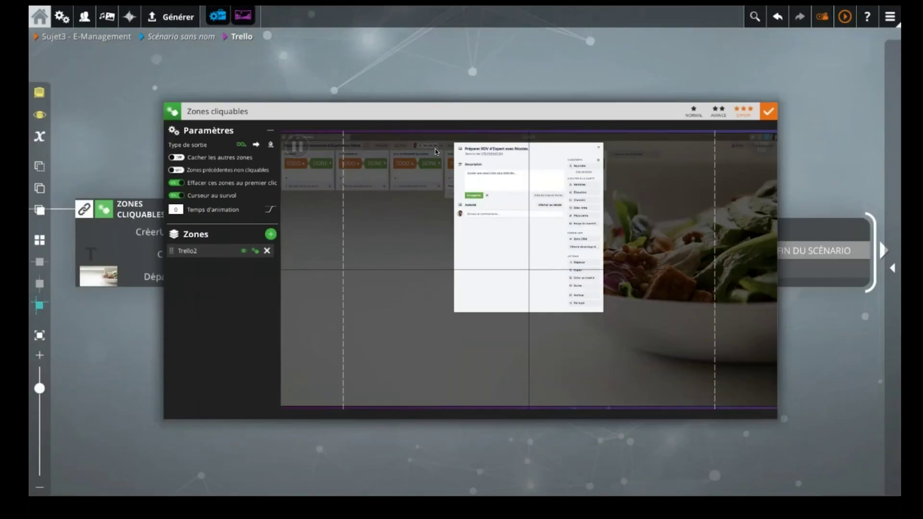
double_click(329, 287)
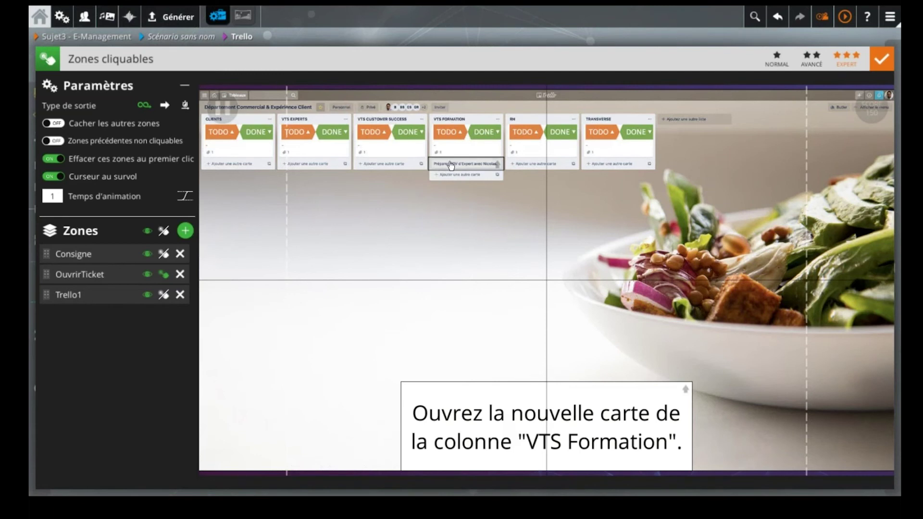
click(506, 42)
- Reopen the block containing Trello2 and make the Trello2 zone non-clickable
click(528, 269)
click(493, 229)
click(164, 253)
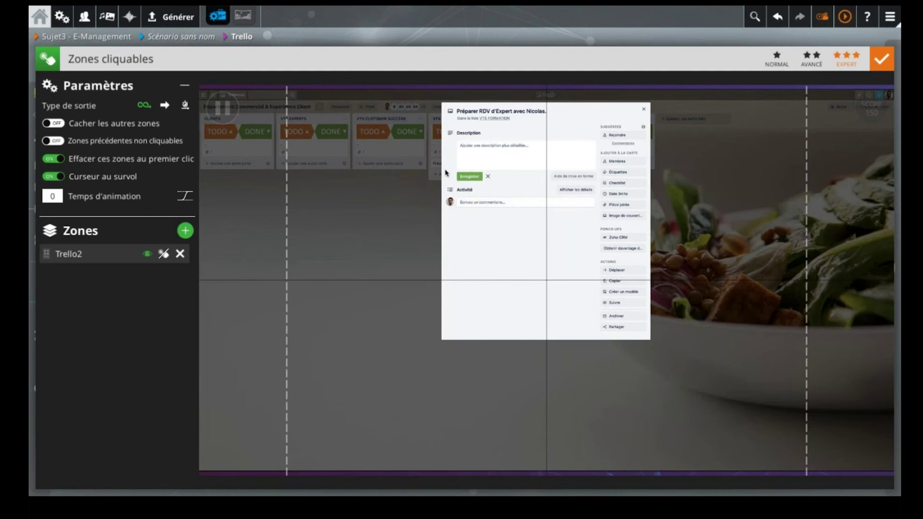
- Add a clickable zone named "Entrer description." and fit it over the description text box in the card screenshot
click(185, 231)
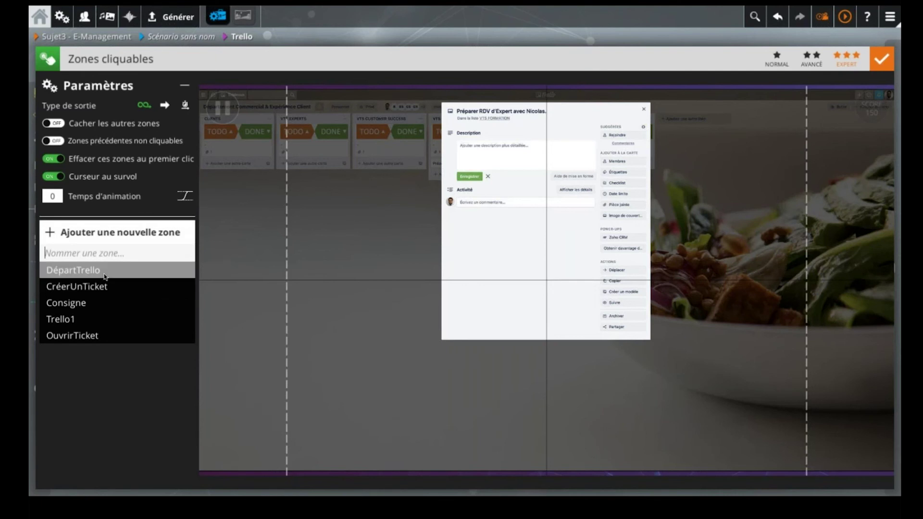
text(Entrer descript)
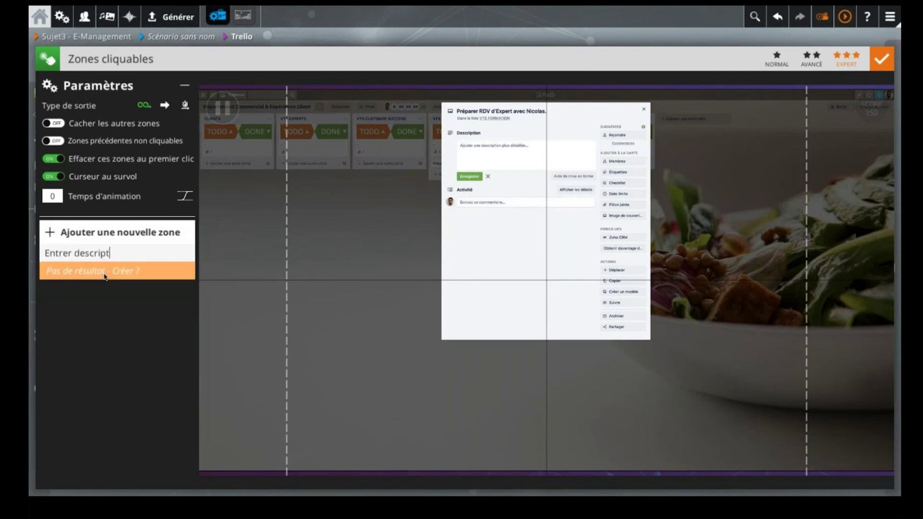
text(ion.)
click(104, 271)
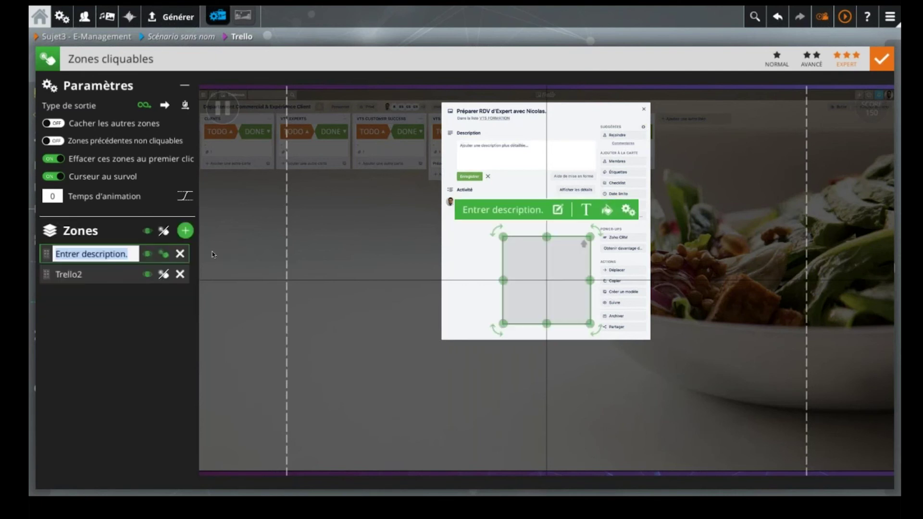
drag(514, 278, 483, 187)
drag(539, 223, 602, 171)
drag(598, 170, 603, 171)
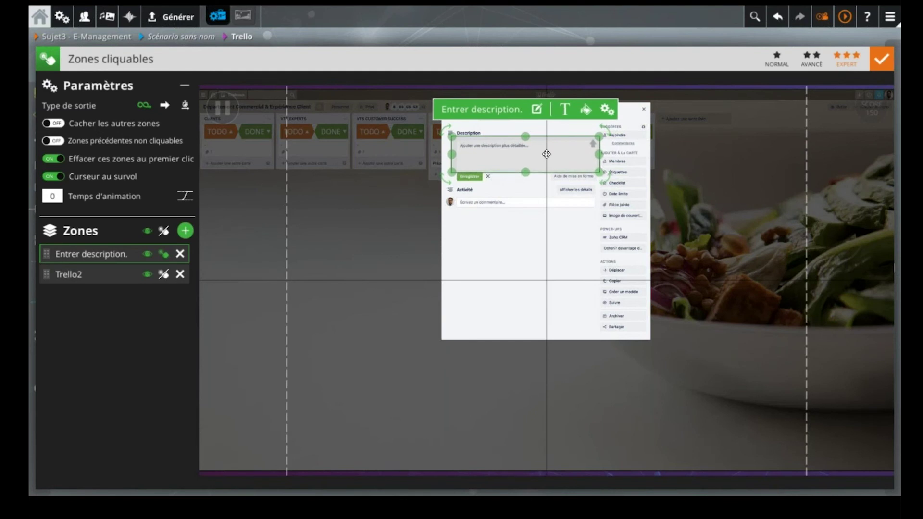
- Add a clickable zone named "Entrer une date" and fit it over the card's "Date limite" entry
click(186, 231)
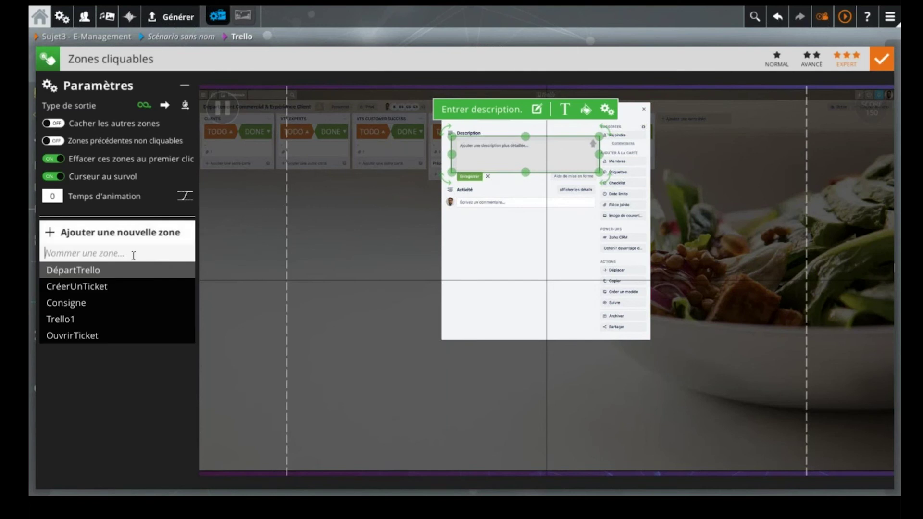
text(Entrer une date)
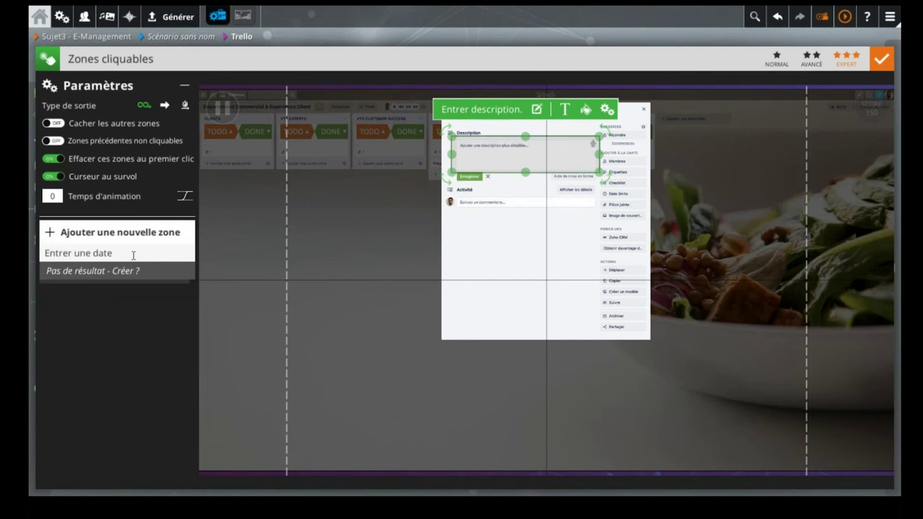
key(Return)
drag(550, 286, 656, 239)
drag(685, 273, 645, 196)
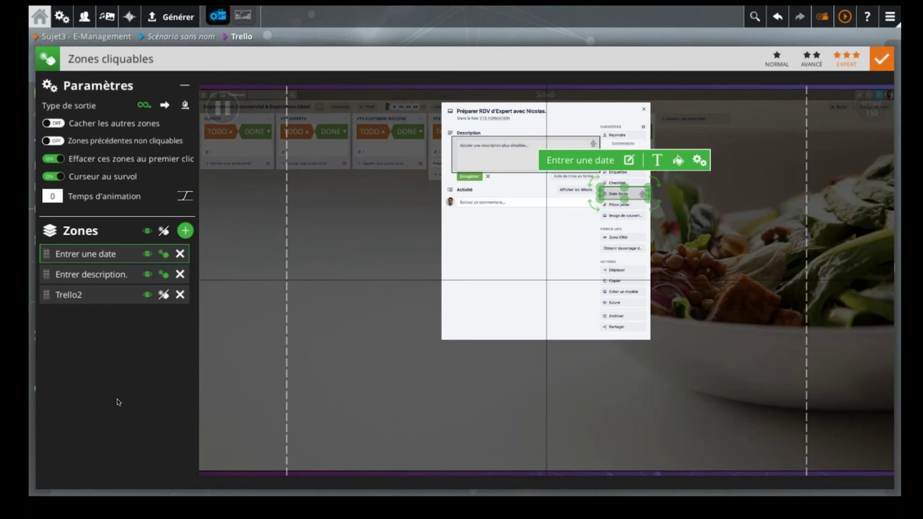
click(121, 373)
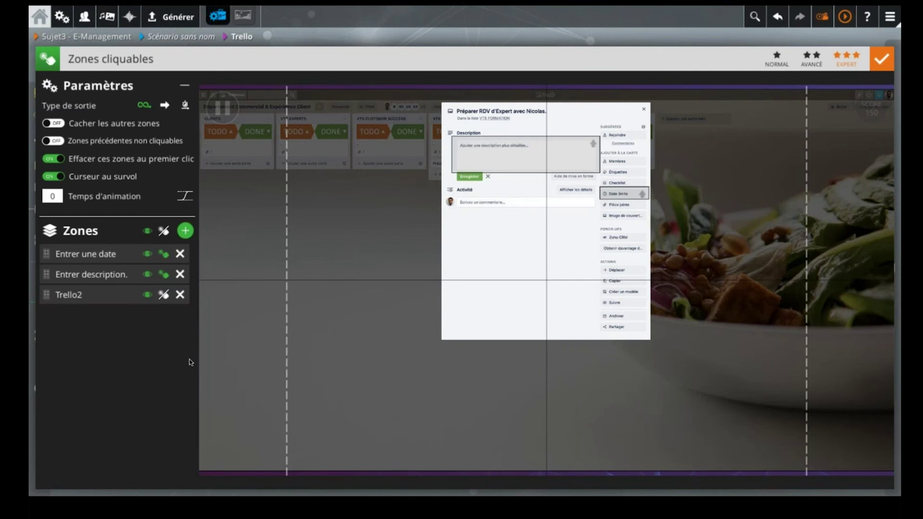
- Back in the scenario graph, move the FIN block farther away and remove its link from the "Entrer description." output
click(477, 39)
scroll(528, 344, right, 4)
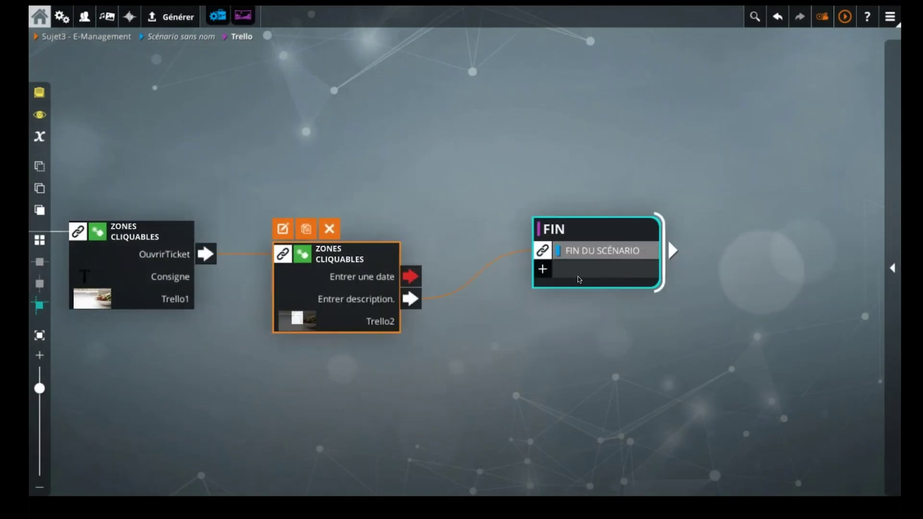
drag(579, 279, 746, 302)
click(536, 294)
click(534, 290)
click(386, 324)
- Insert the block matching "for" before FIN and connect the "Entrer description." output to it
click(518, 266)
text(for)
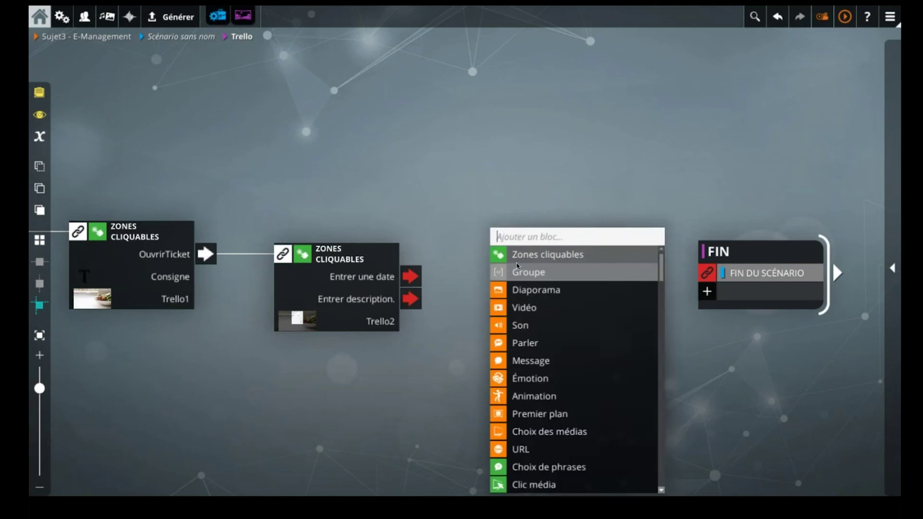
key(Return)
drag(556, 253, 528, 320)
drag(410, 299, 473, 298)
drag(539, 260, 521, 275)
- Reopen the Trello2 block and tighten the "Entrer description." zone to the exact borders of the description text box
double_click(301, 299)
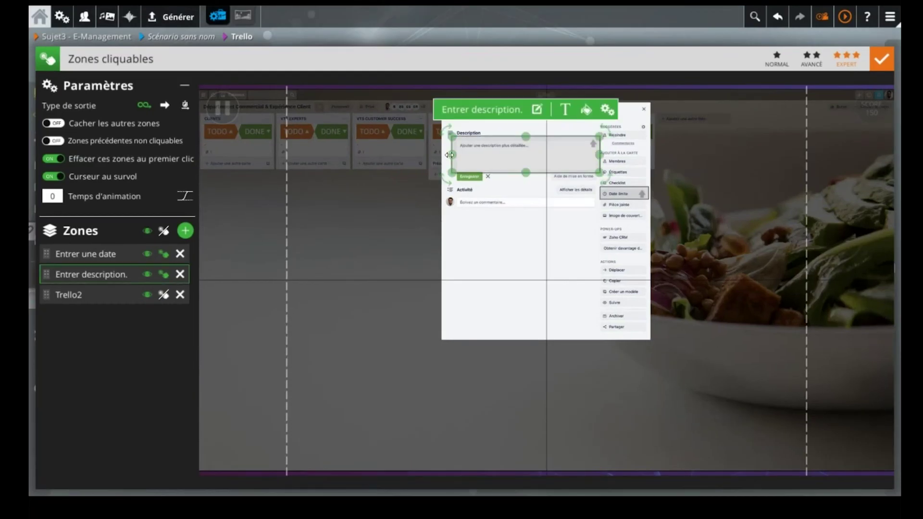
drag(452, 154, 457, 154)
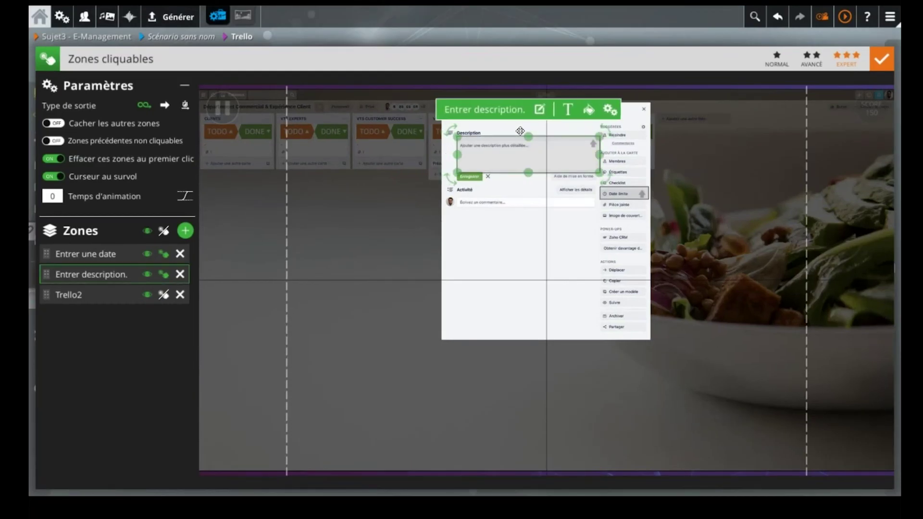
drag(530, 137, 529, 139)
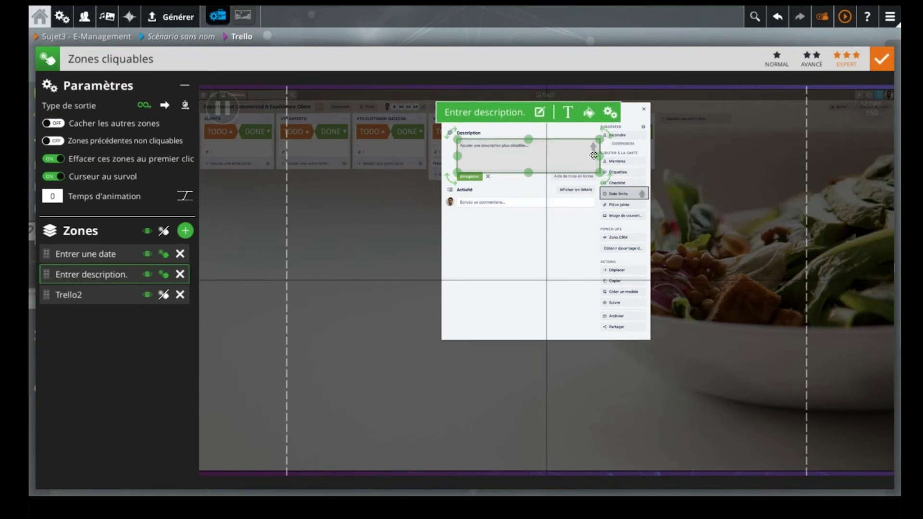
drag(599, 154, 596, 155)
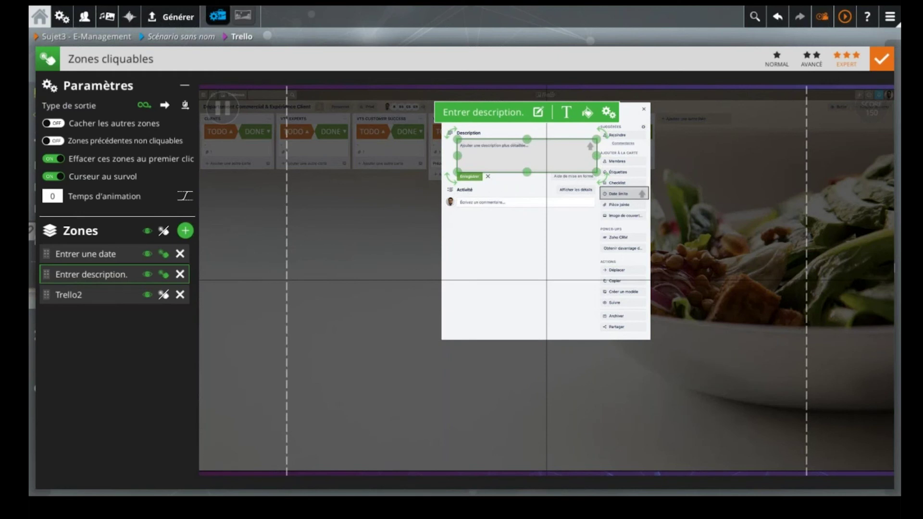
click(108, 330)
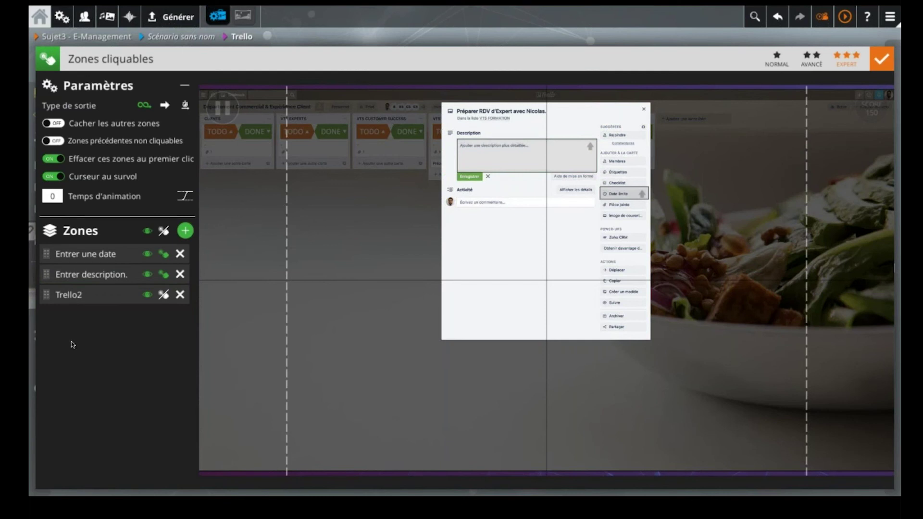
- Add a zone named Description and size it to match the "Entrer description." zone over the description text box
click(185, 230)
text(Des)
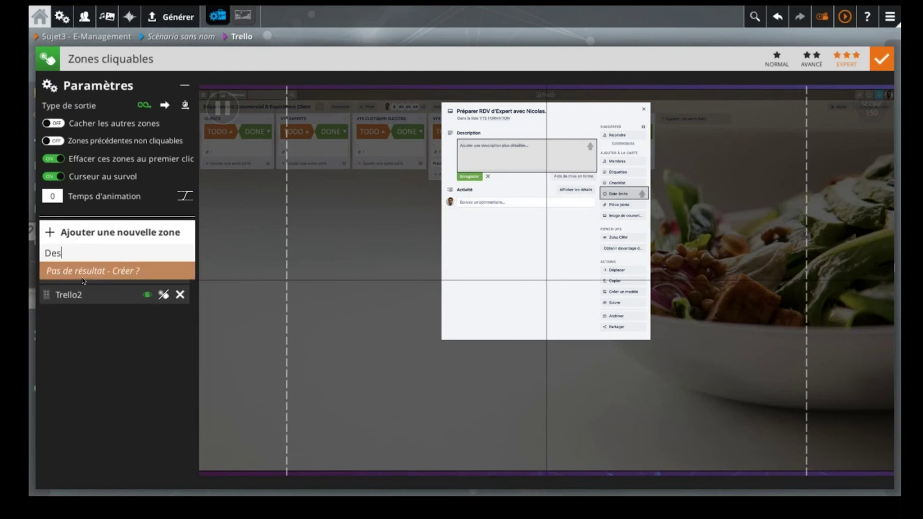
text(cription)
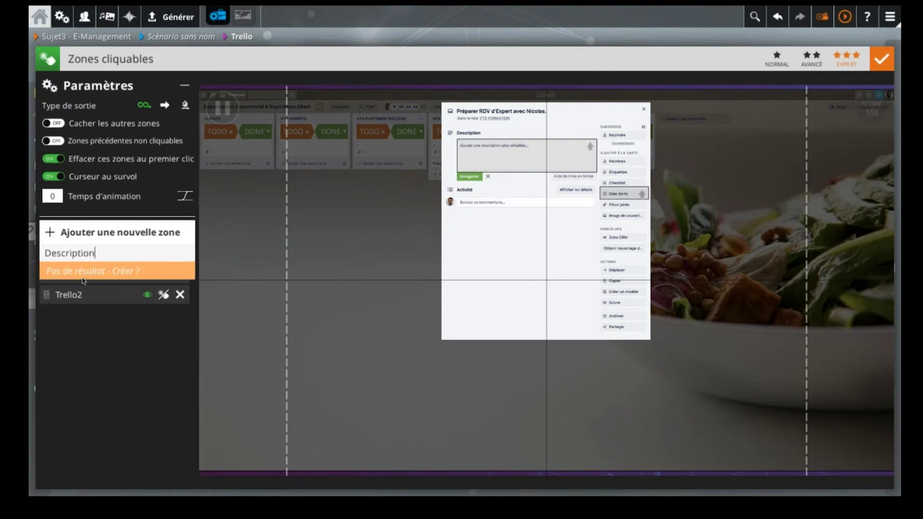
key(Return)
drag(532, 256, 496, 184)
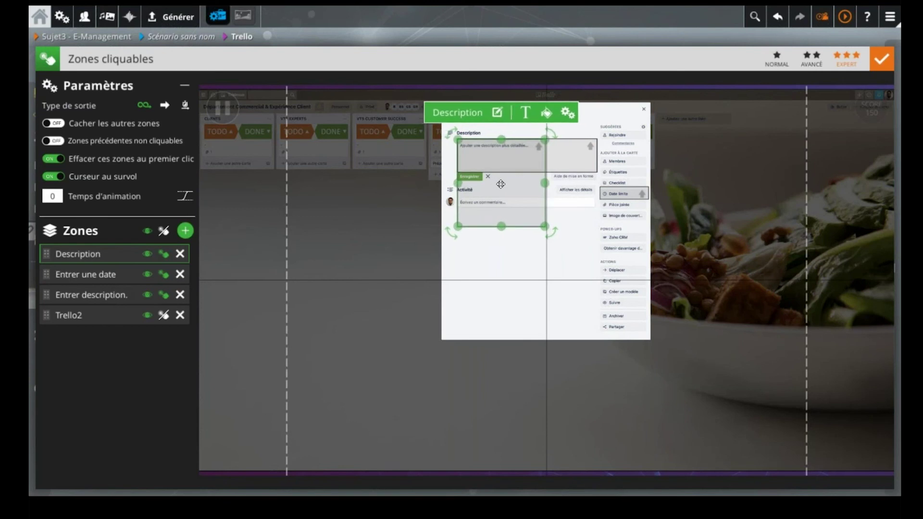
drag(544, 226, 598, 172)
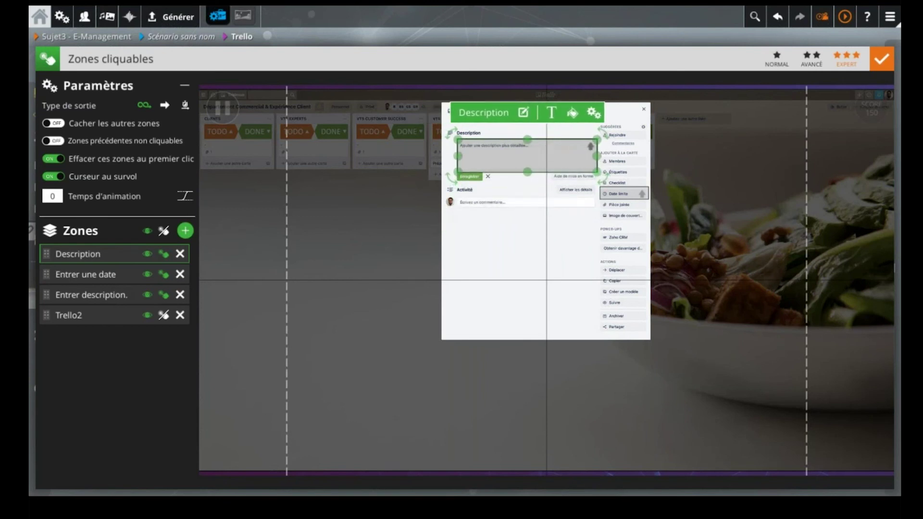
- Set the Description zone's text to the variable {description}
click(551, 113)
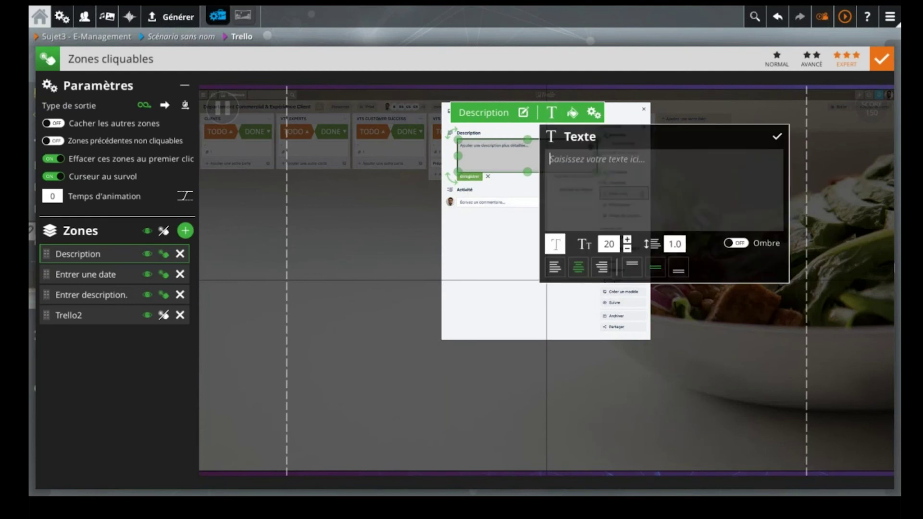
text({description})
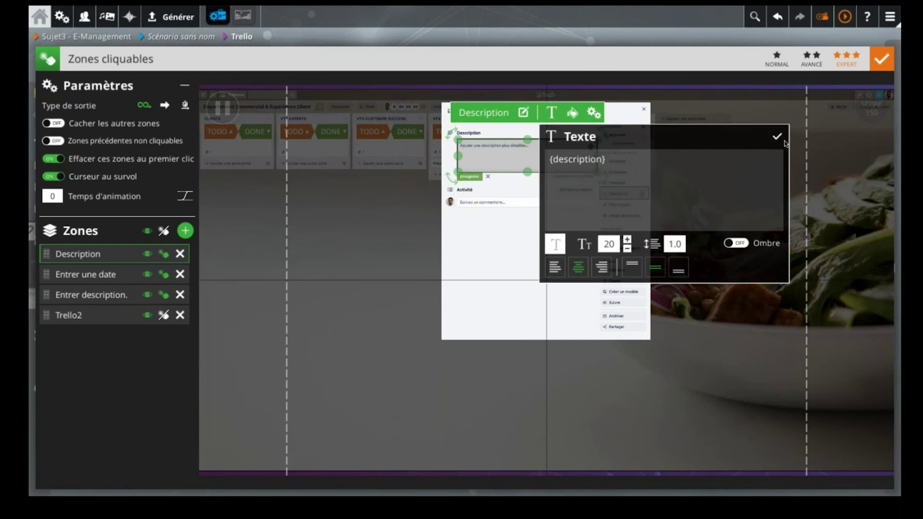
click(777, 136)
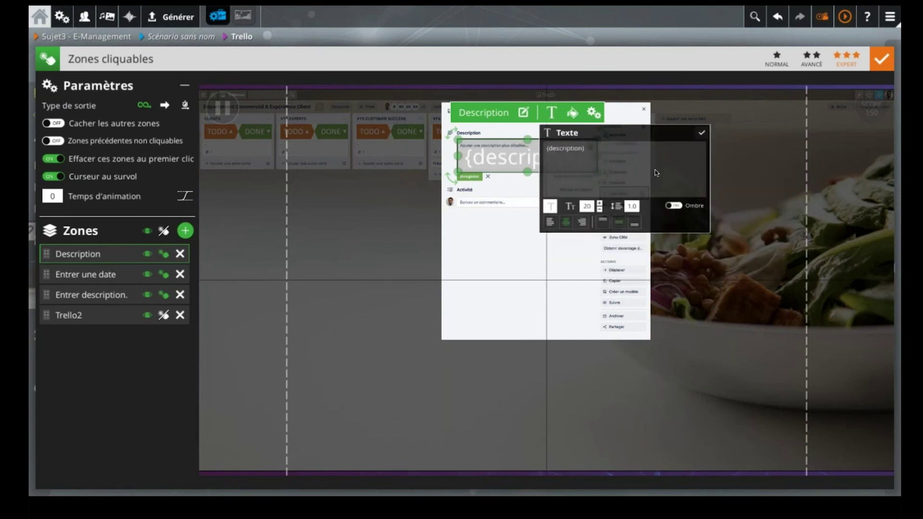
- Set the Description zone's text colour to near-black, 070300, and its font size to 13
click(552, 114)
click(555, 243)
click(704, 247)
click(596, 242)
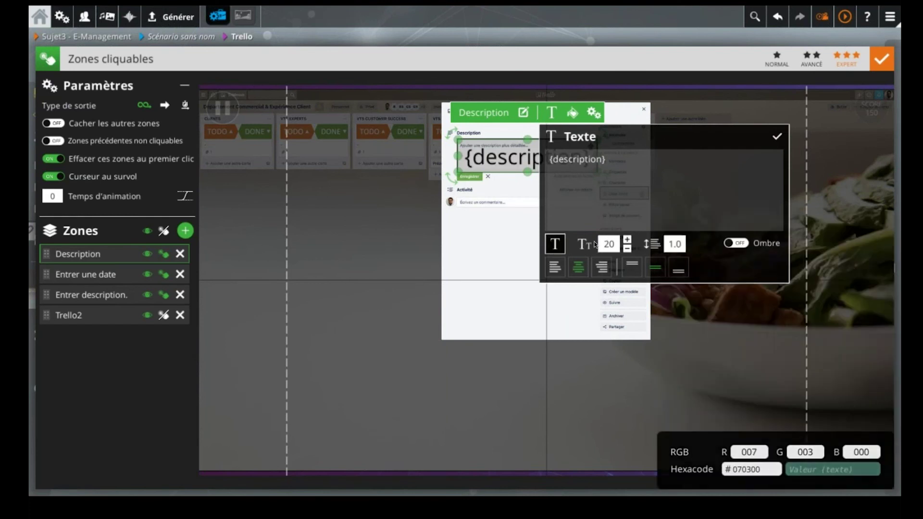
click(626, 249)
click(627, 249)
click(626, 249)
click(626, 249)
click(627, 249)
click(626, 249)
click(626, 249)
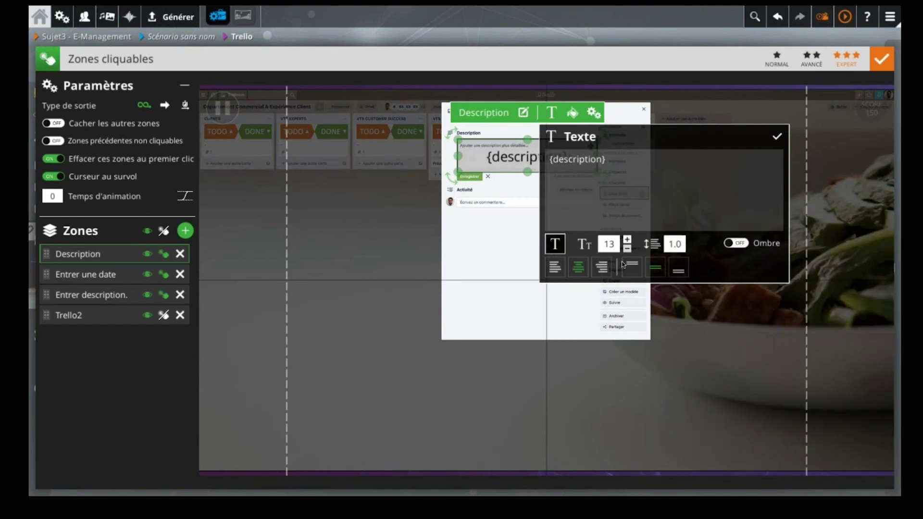
- Align the Description zone's {description} text to the left and top of its box, and set the font size to 9
click(555, 267)
click(626, 249)
click(627, 249)
click(627, 249)
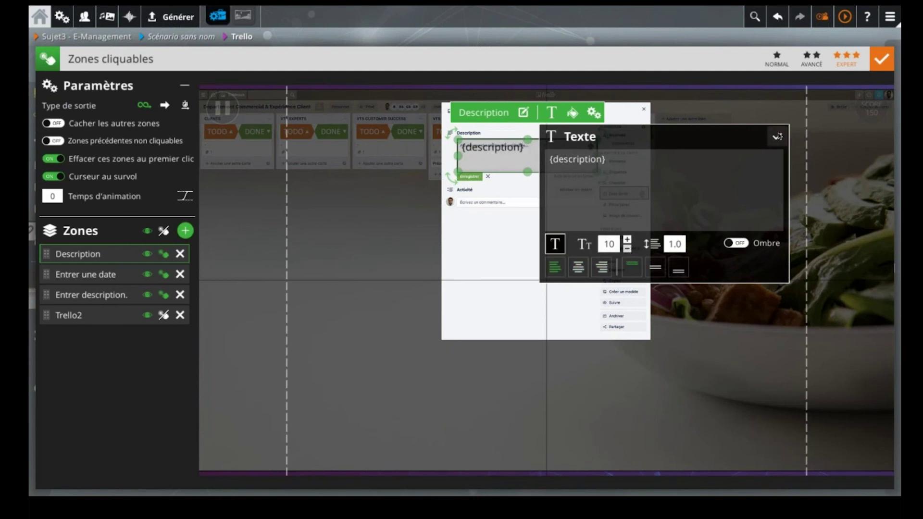
click(627, 249)
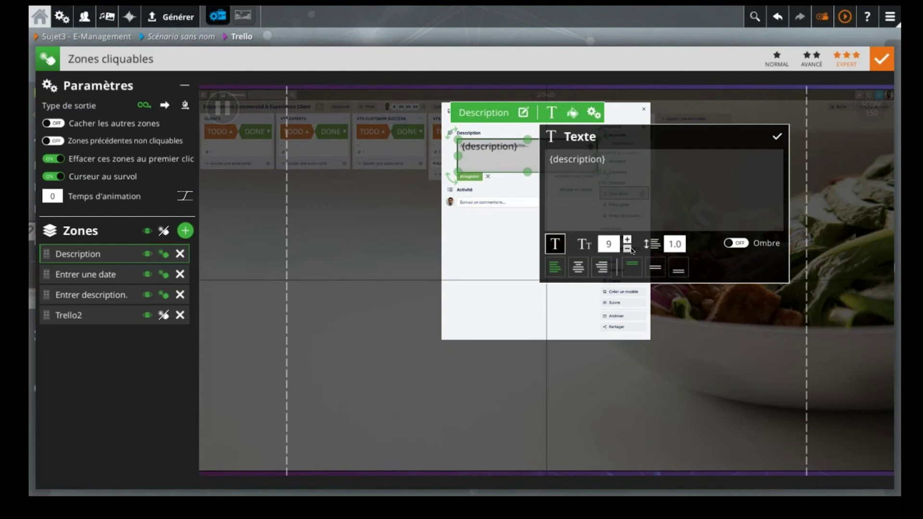
click(776, 137)
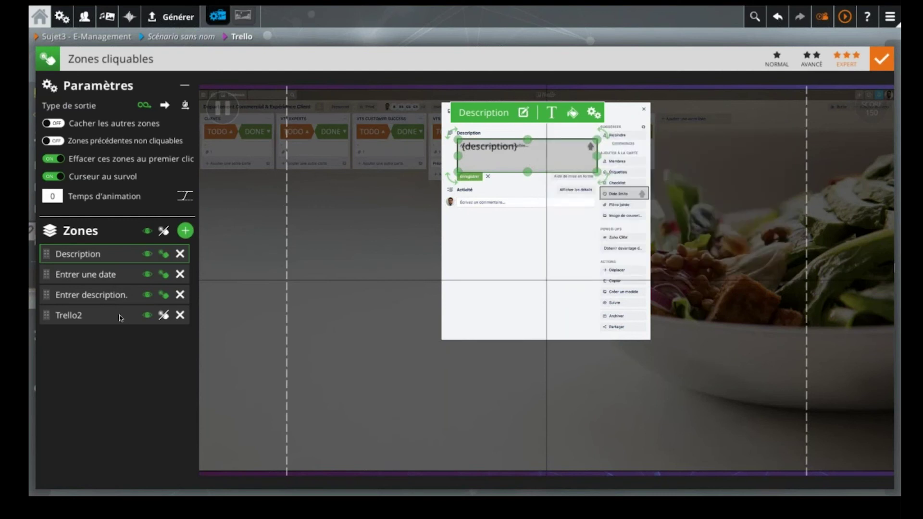
- Make the Description zone non-clickable and visible only if descriptionEntrée is true, then validate the Trello2 block
click(164, 255)
click(594, 112)
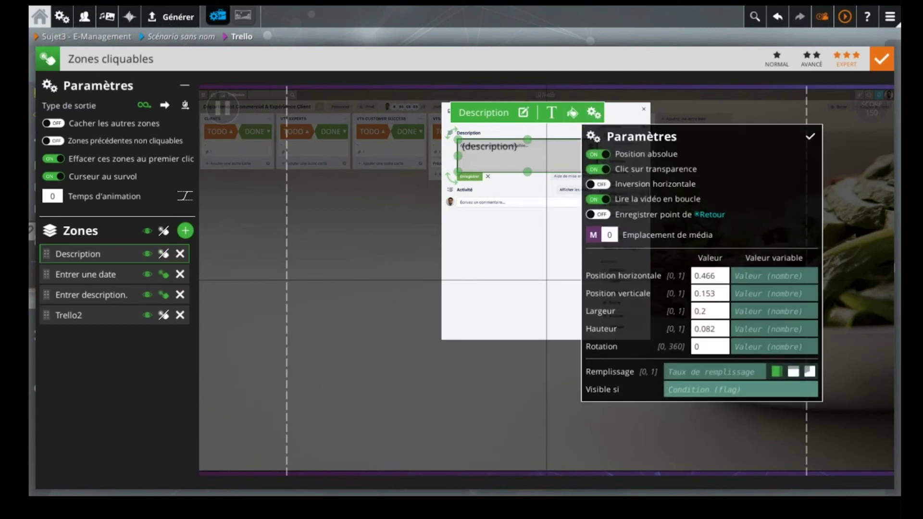
click(689, 389)
text(description)
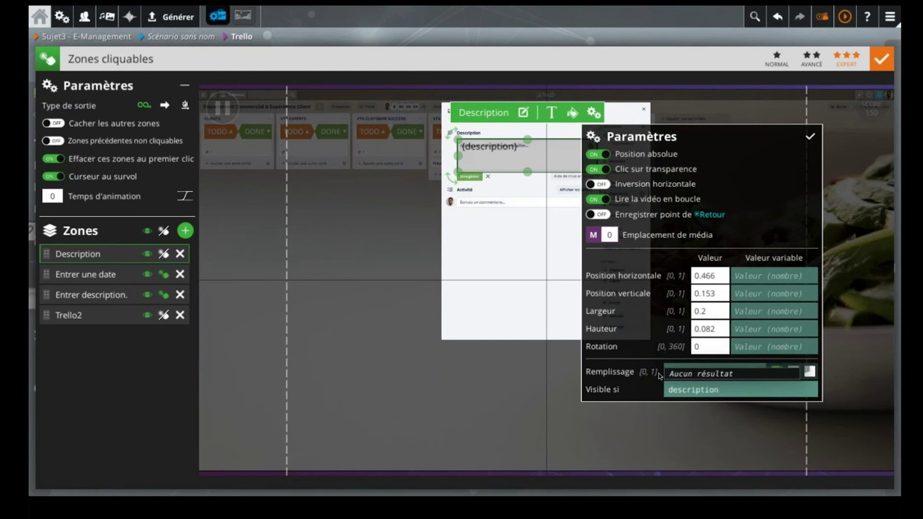
text(Entr)
click(809, 136)
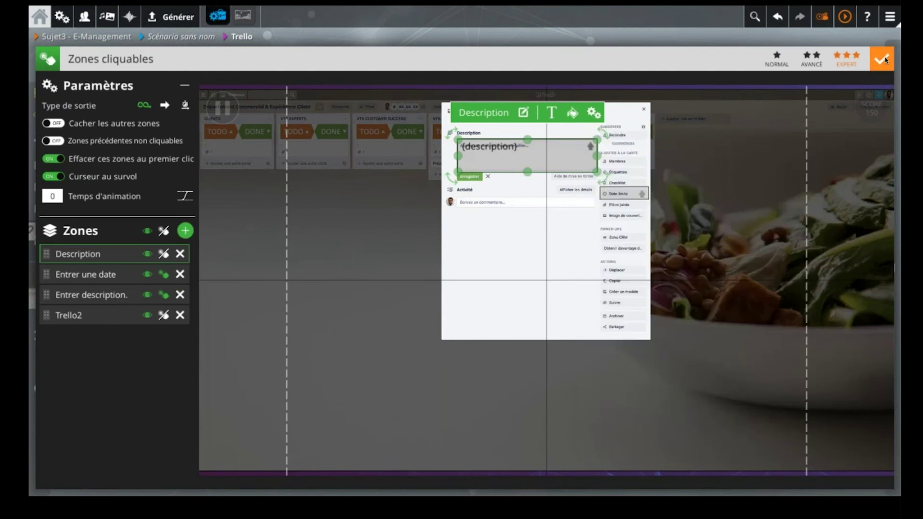
click(881, 59)
- Insert a Variables block between DÉBUT and the first Zones cliquables block, assigning false to descriptionEntrée
drag(312, 199, 601, 200)
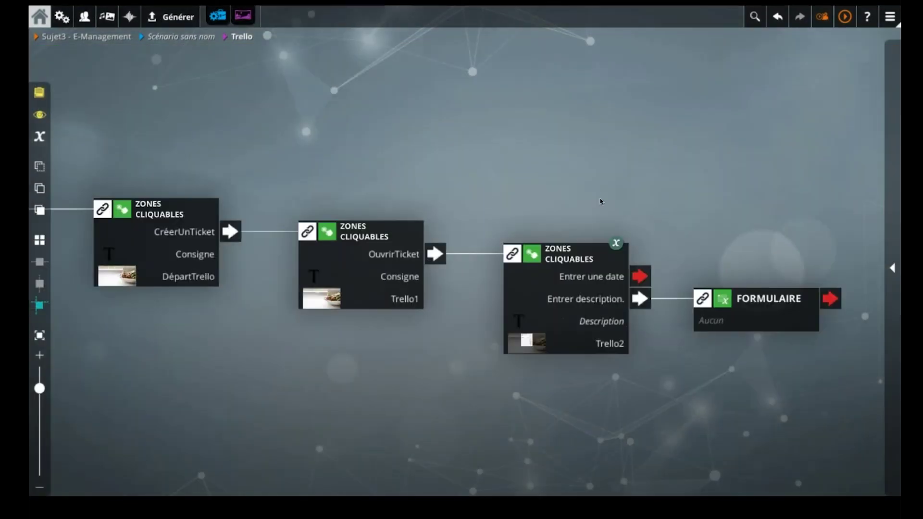
scroll(344, 191, down, 3)
drag(356, 165, 538, 164)
drag(283, 234, 159, 224)
click(158, 223)
right_click(159, 223)
text(var)
key(Return)
key(Return)
text(descriptionEntrée)
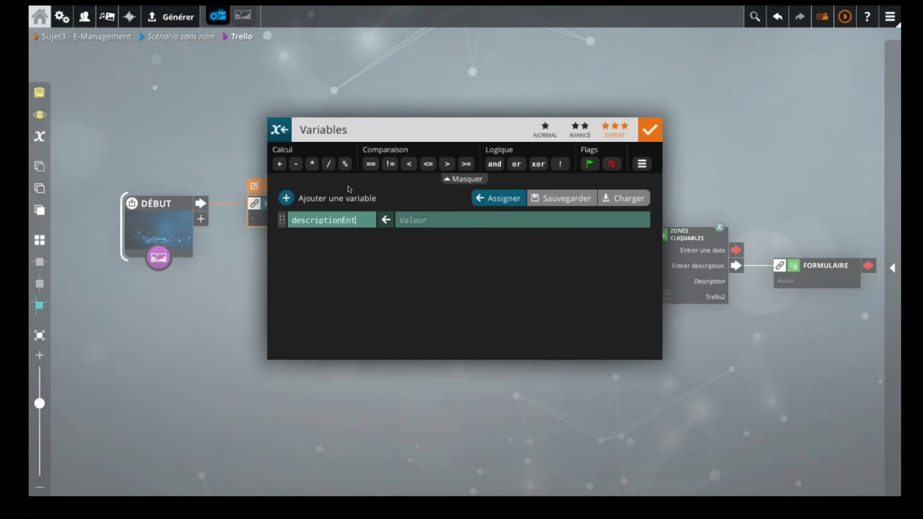
key(Tab)
text(false)
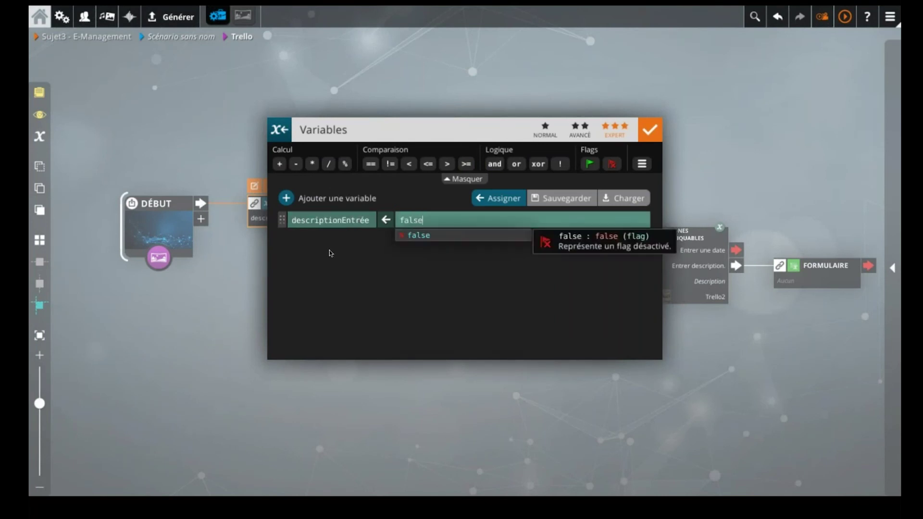
key(Return)
- Add a variable description set to the empty string "" in the Variables block, and space out the blocks at the chain's start
click(287, 198)
text(de)
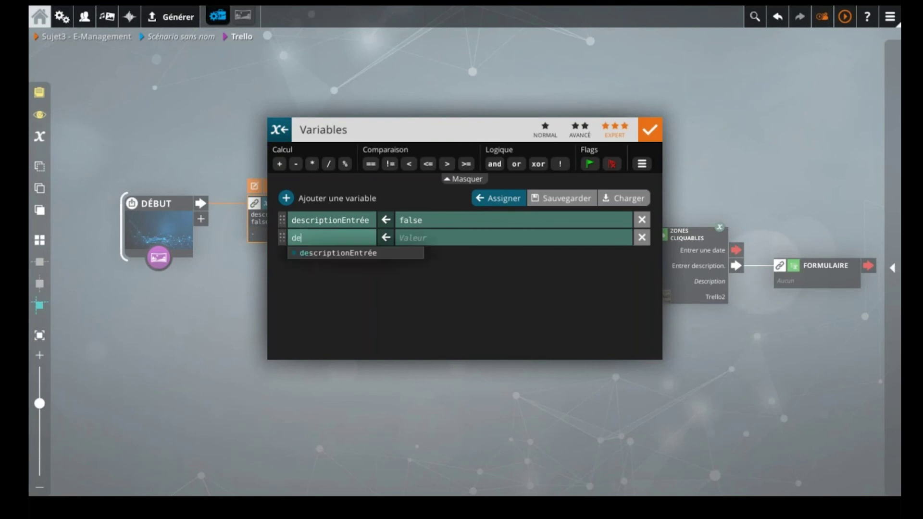
text(scription)
key(Tab)
text("")
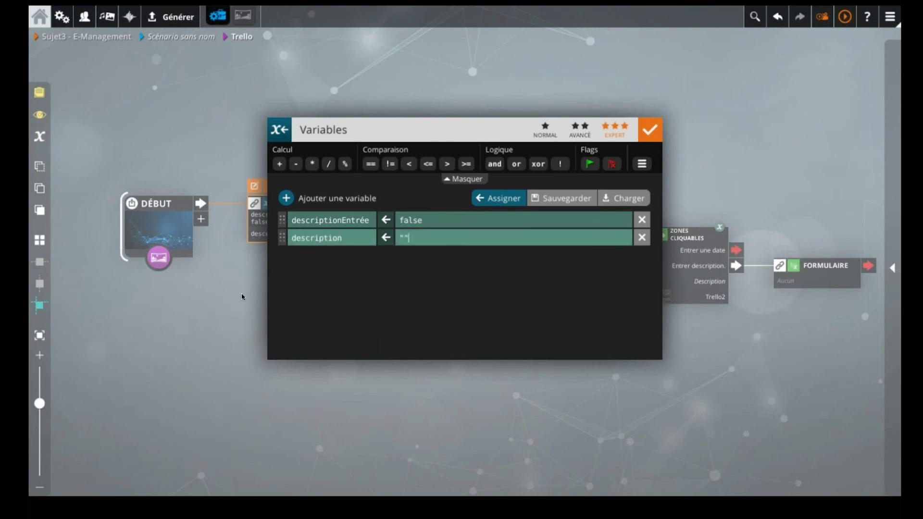
click(169, 308)
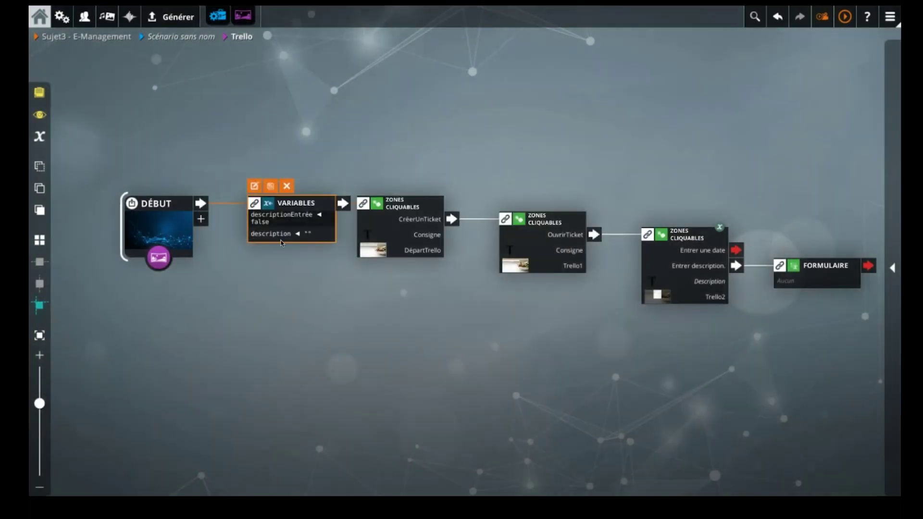
drag(171, 178, 228, 215)
click(310, 168)
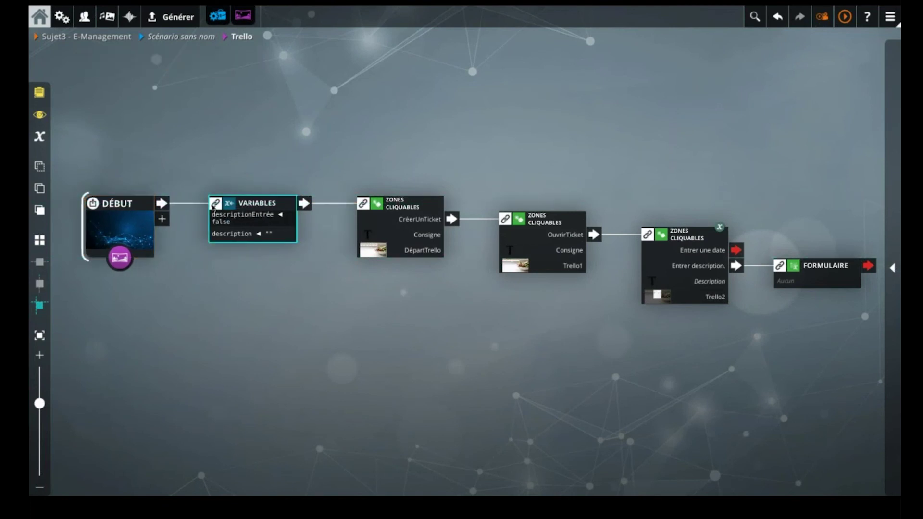
- Assign the Formulaire block's text entry to the variable description
drag(532, 357, 381, 353)
drag(589, 373, 513, 370)
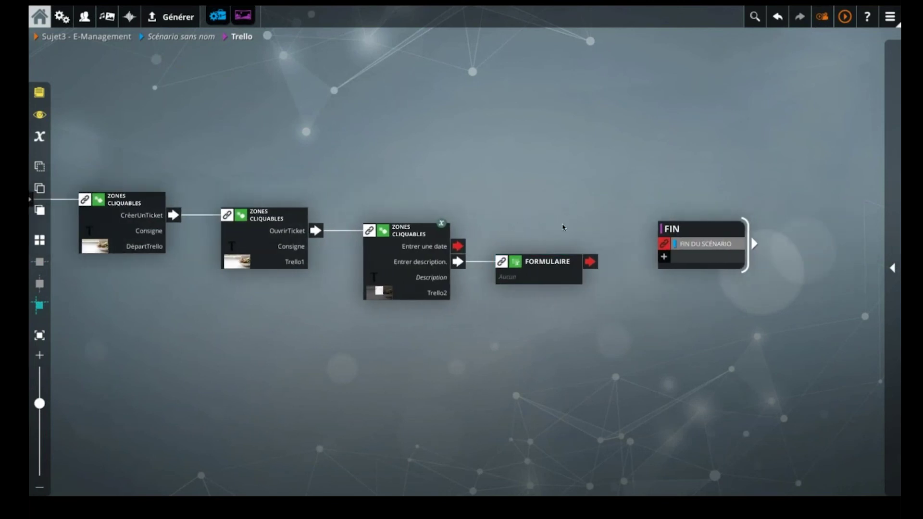
drag(530, 304, 479, 287)
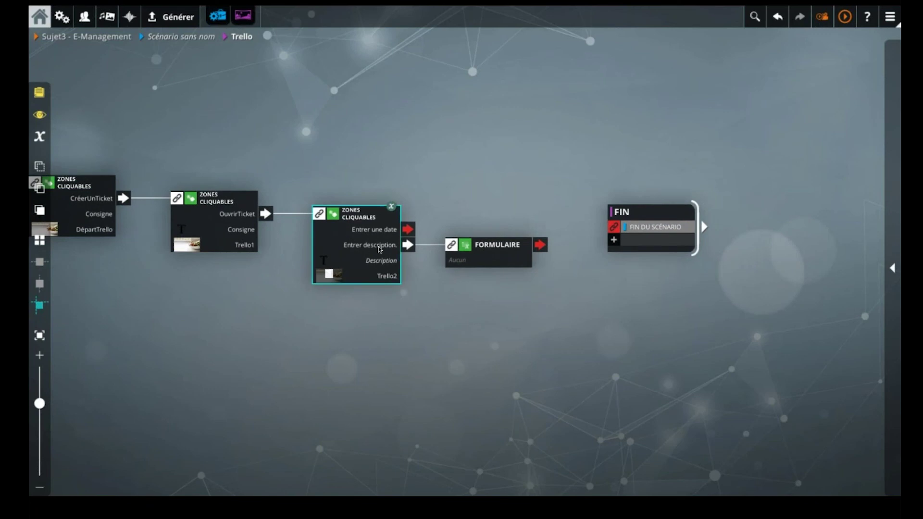
double_click(487, 253)
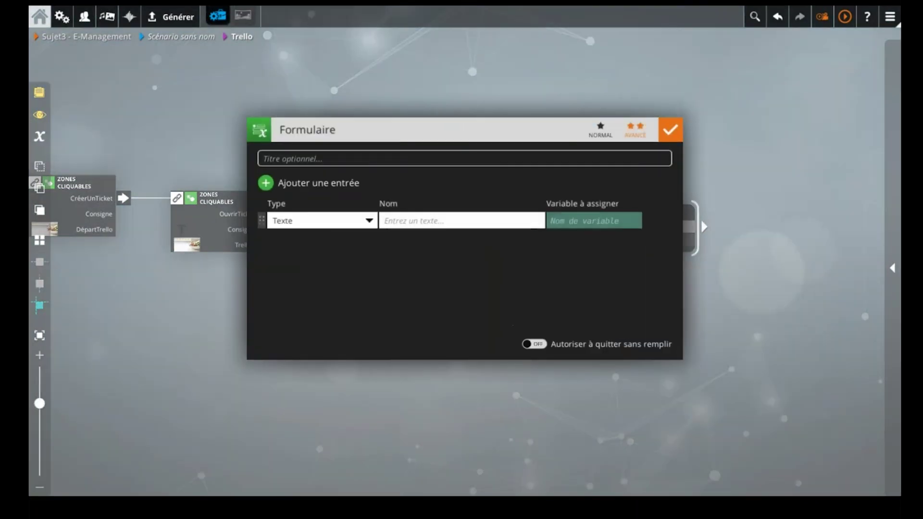
text(desc)
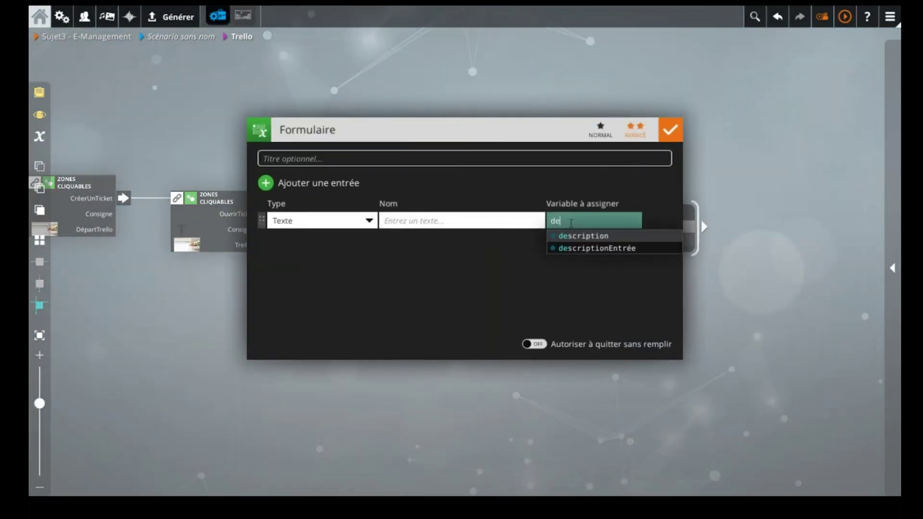
click(576, 233)
click(667, 134)
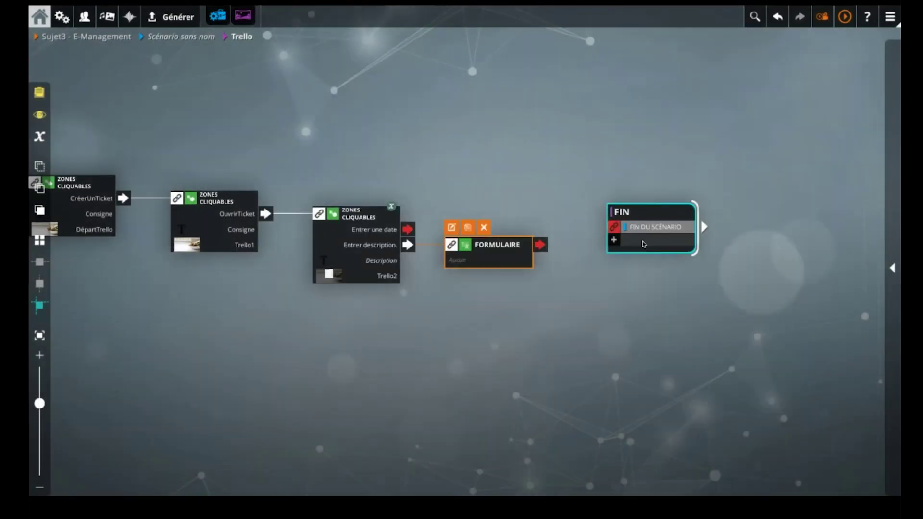
- Add a Variables block after the Formulaire block that sets descriptionEntrée to true, moving FIN aside to make room
drag(643, 242, 736, 240)
text(var)
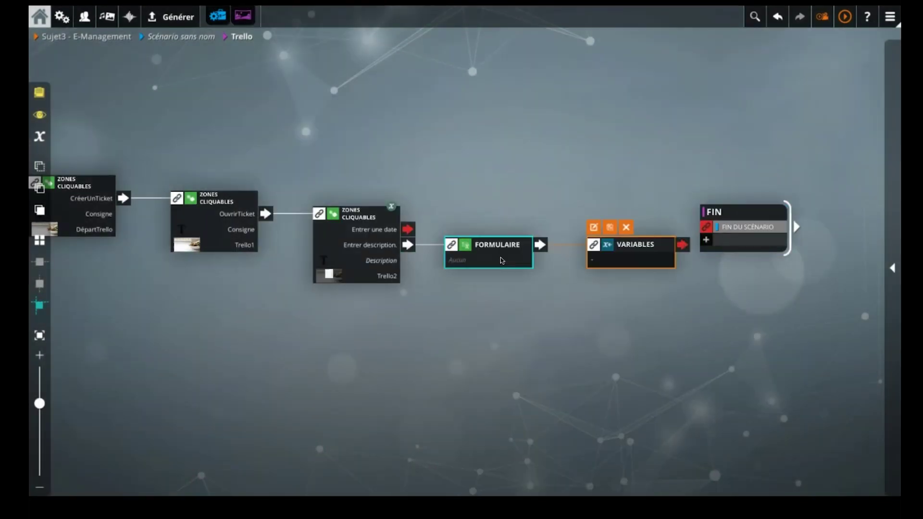
key(Return)
click(367, 220)
text(desc)
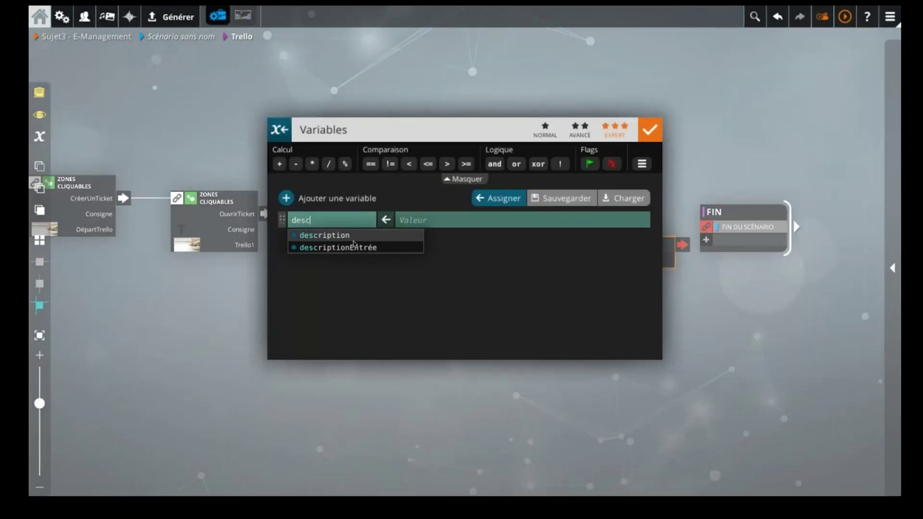
click(409, 247)
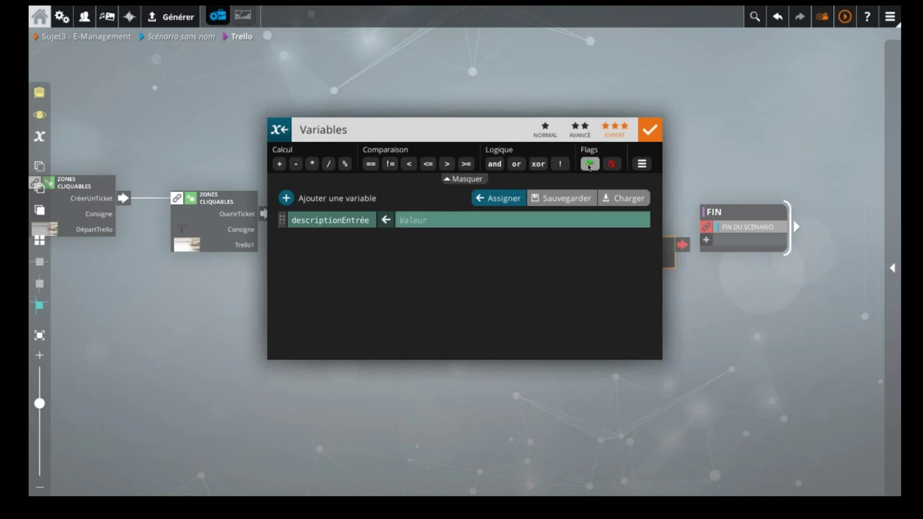
click(589, 163)
click(650, 130)
- Route the new Variables block's output back to the Trello2 Zones cliquables block through two junction blocks placed above the chain
drag(730, 220, 767, 191)
key(space)
text(car)
click(636, 256)
drag(753, 256, 617, 117)
click(593, 95)
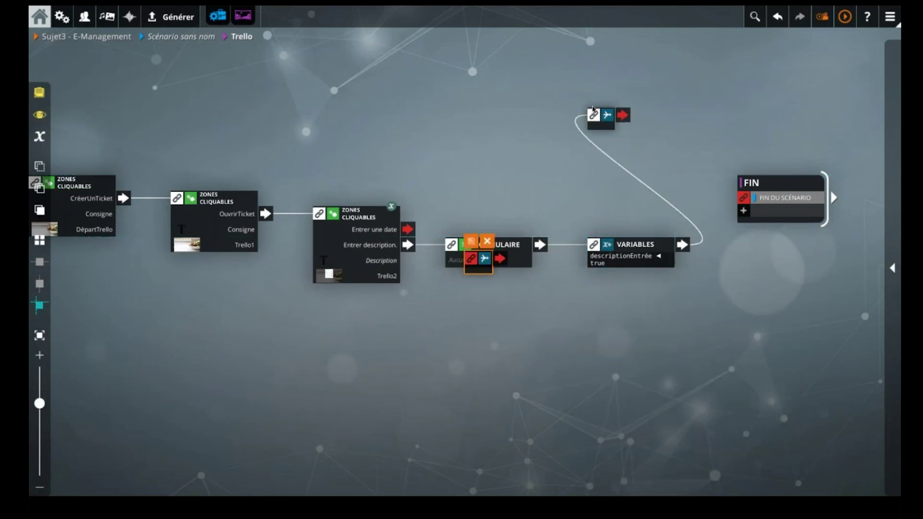
drag(482, 263, 270, 93)
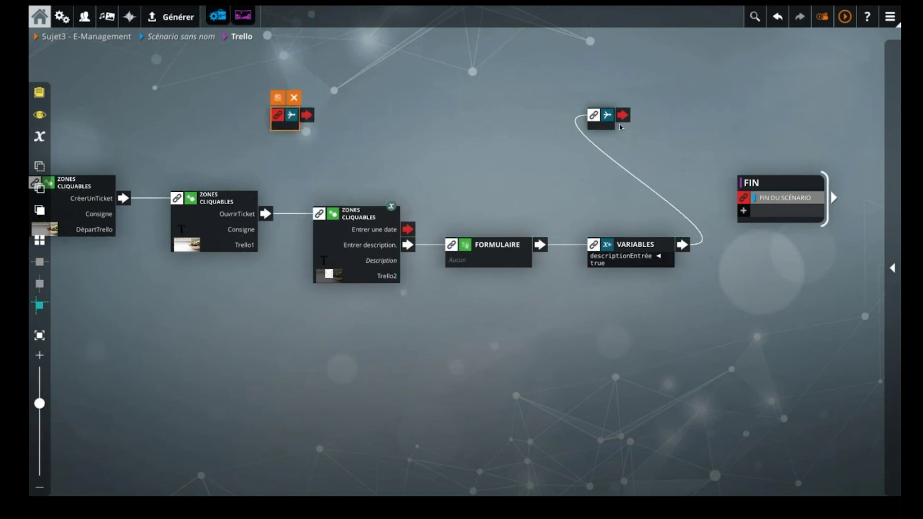
drag(621, 114, 302, 117)
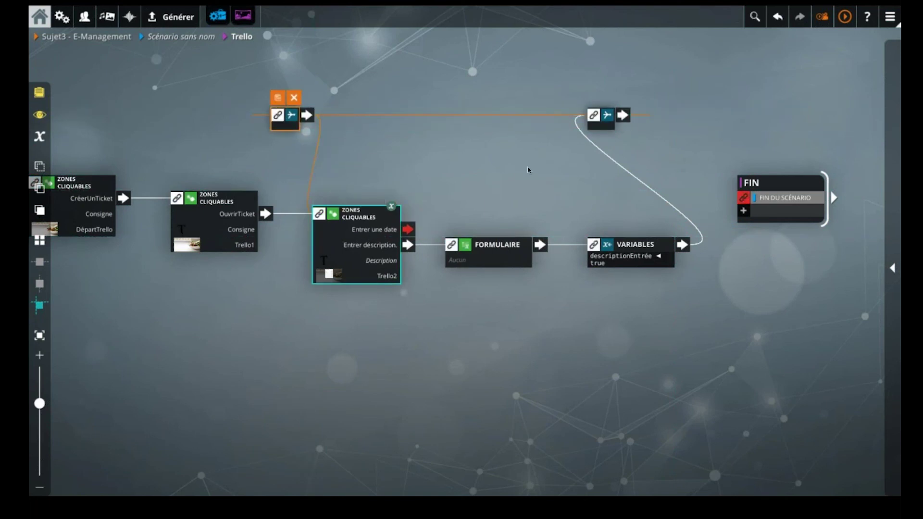
drag(607, 126, 730, 127)
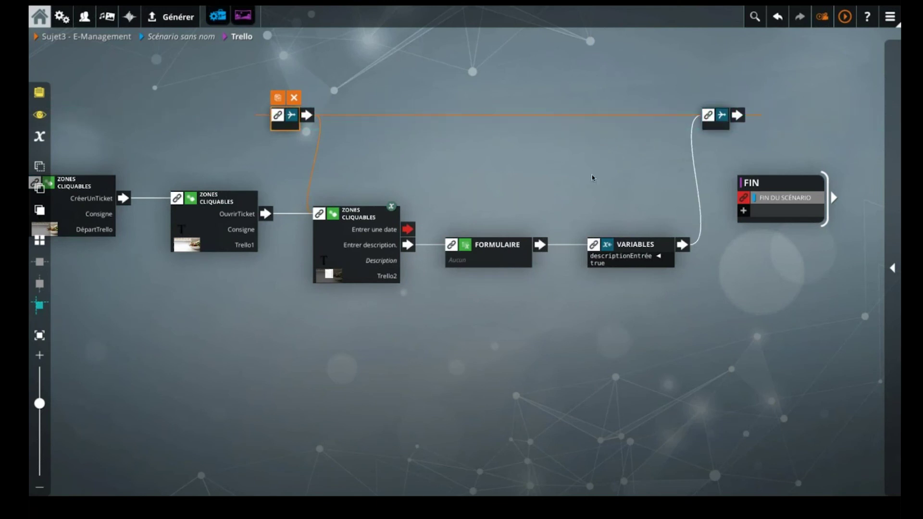
- Reopen the Trello2 block and set the "Entrer description." zone's visibility condition to !descriptionEntrée
double_click(404, 220)
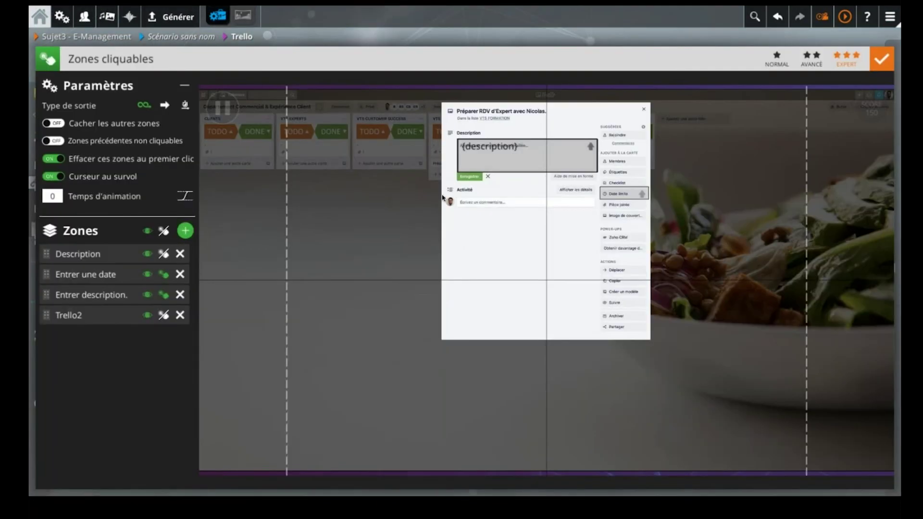
click(108, 281)
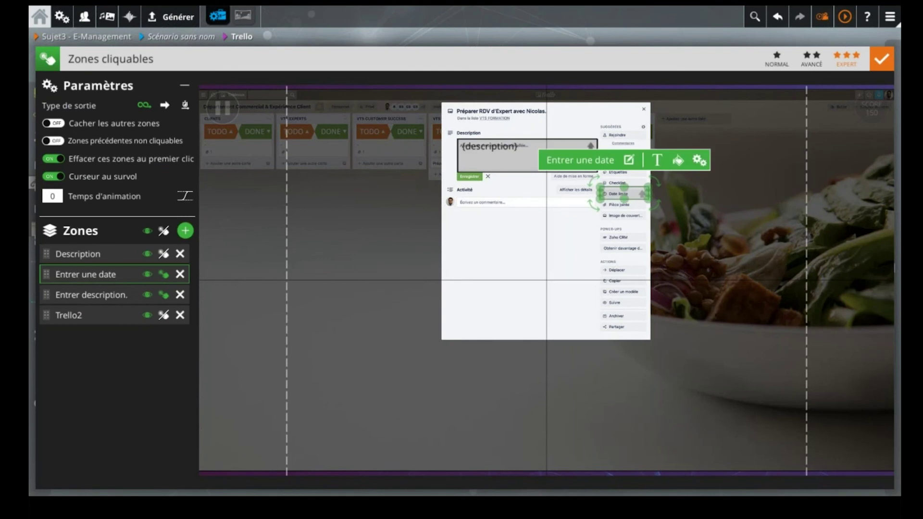
click(88, 296)
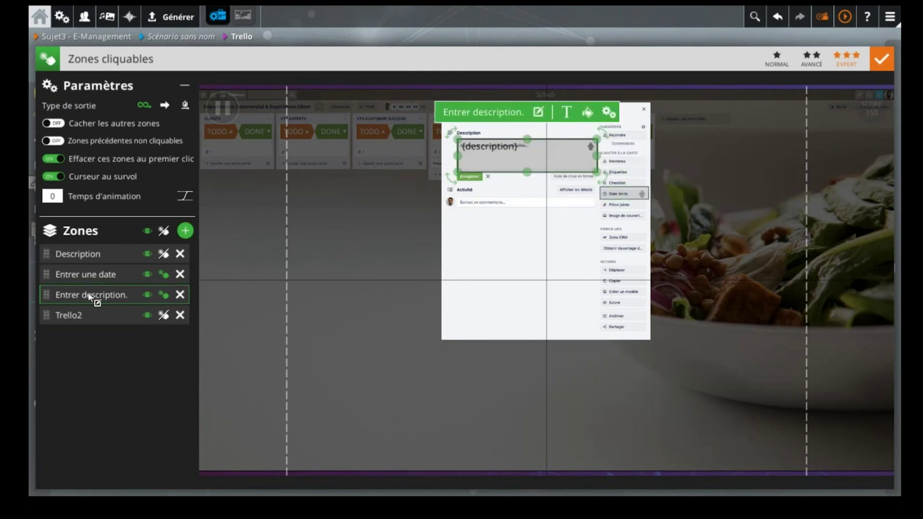
click(608, 112)
click(690, 389)
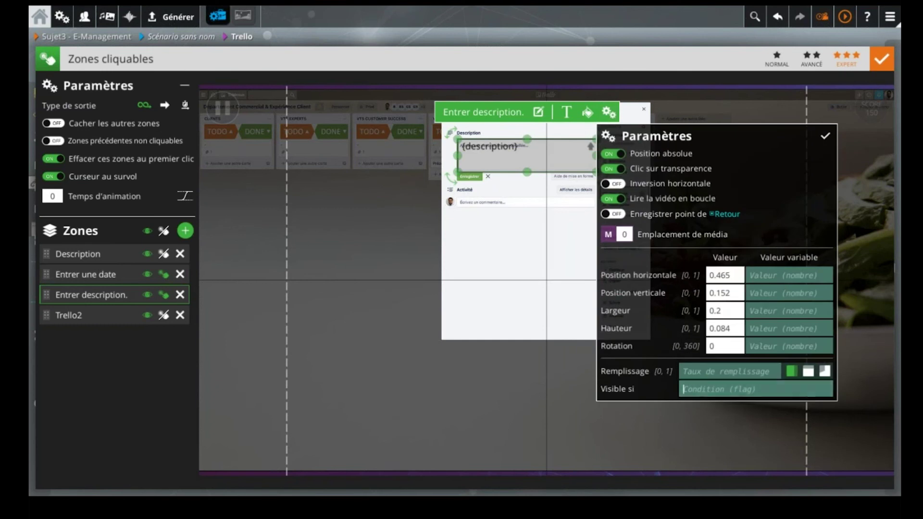
text(!descriptionEntrée)
key(Down)
key(Return)
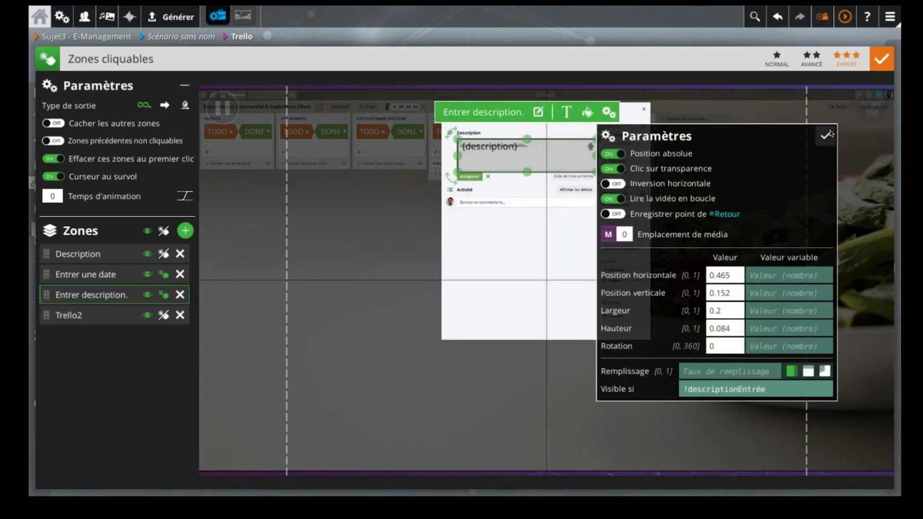
click(825, 136)
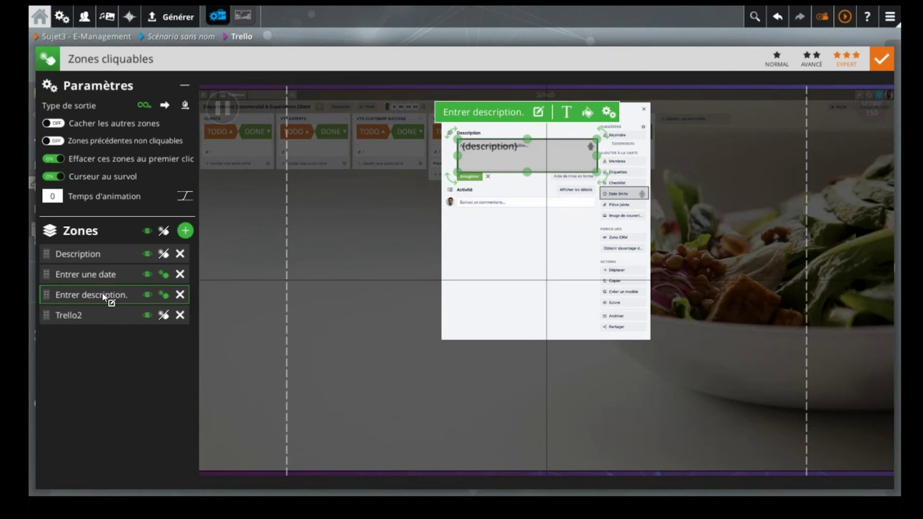
- Check the visibility conditions of the "Entrer description." and Description zones
click(609, 112)
click(725, 389)
click(826, 135)
click(104, 254)
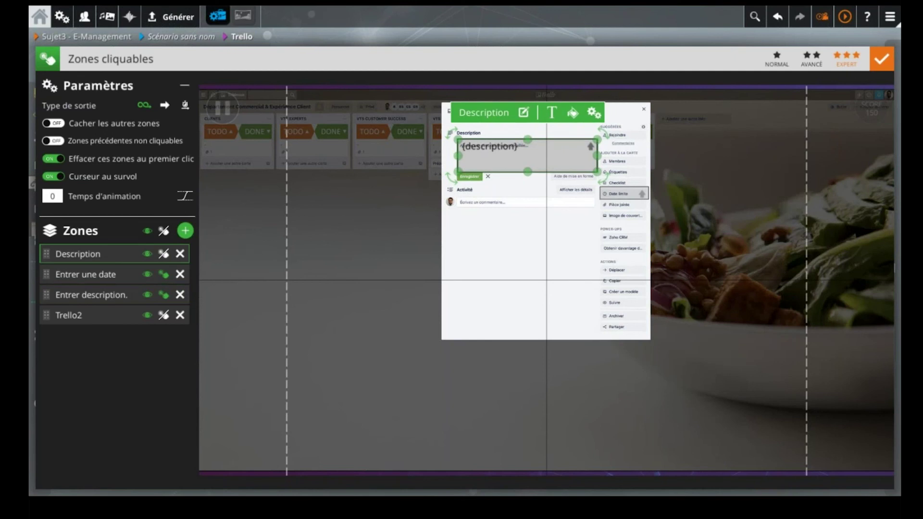
click(594, 115)
click(595, 115)
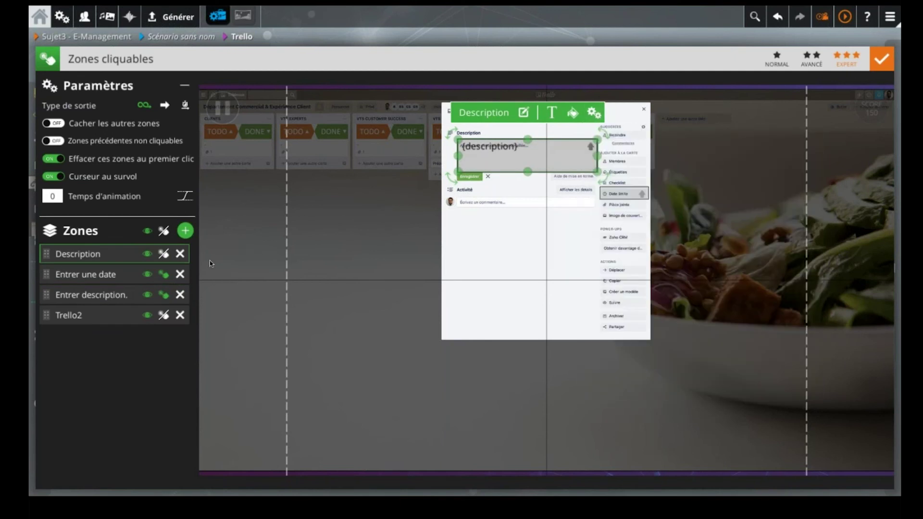
- Delete the "Entrer une date" zone from the Trello2 block
click(98, 275)
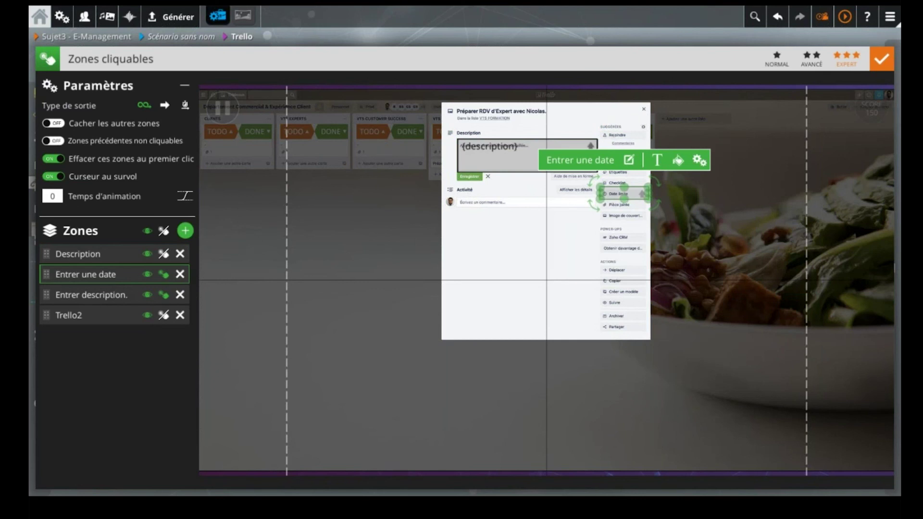
click(180, 274)
click(707, 38)
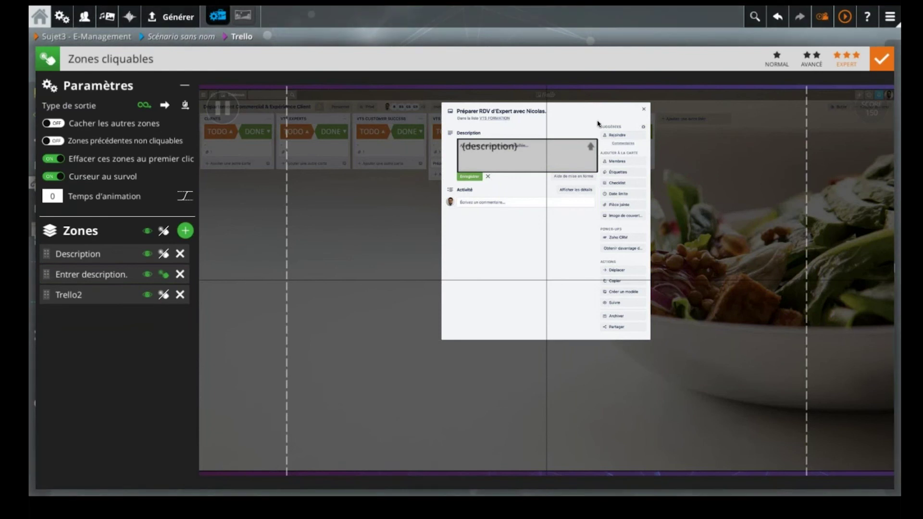
- Reopen the Trello2 block and add a QuitterTicket zone covering the full-height area left of the card
drag(367, 256, 367, 271)
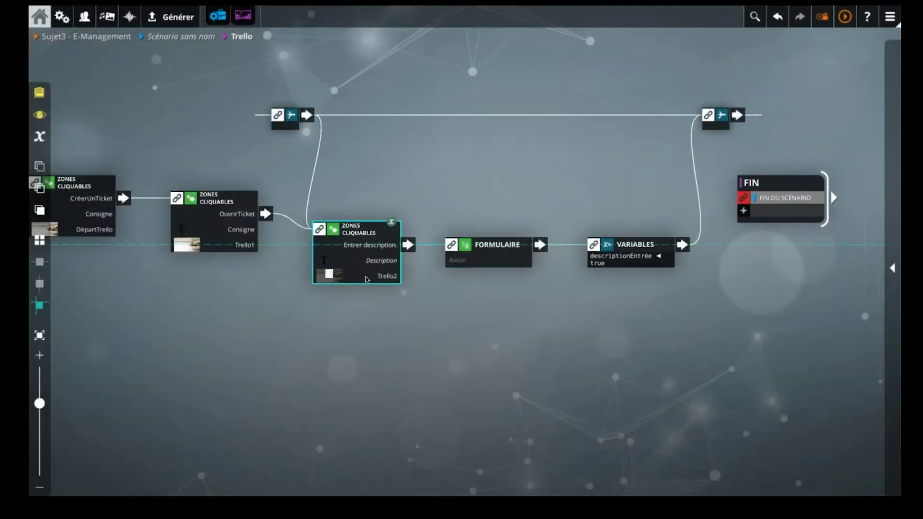
double_click(368, 271)
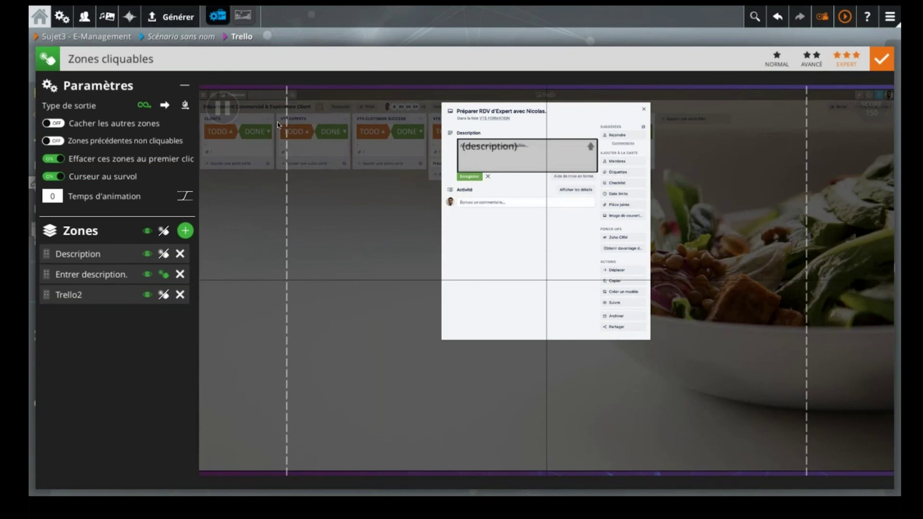
click(186, 231)
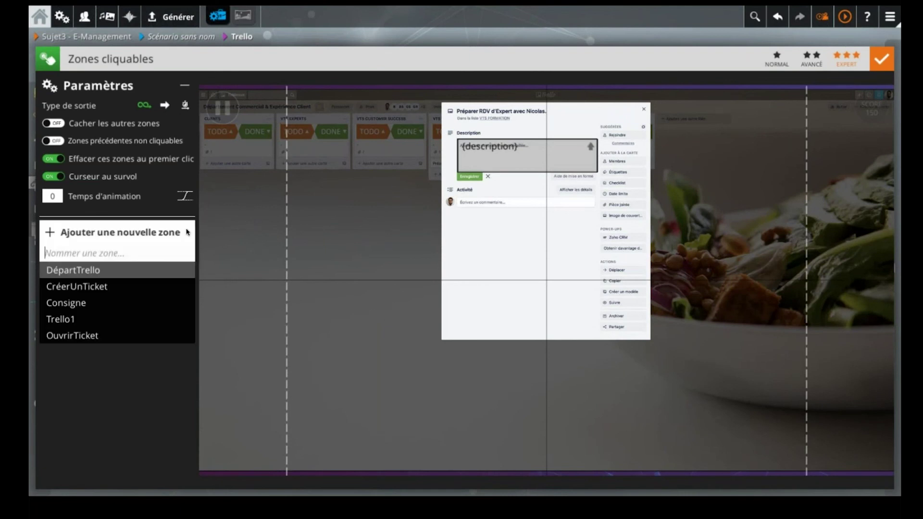
text(Quitter)
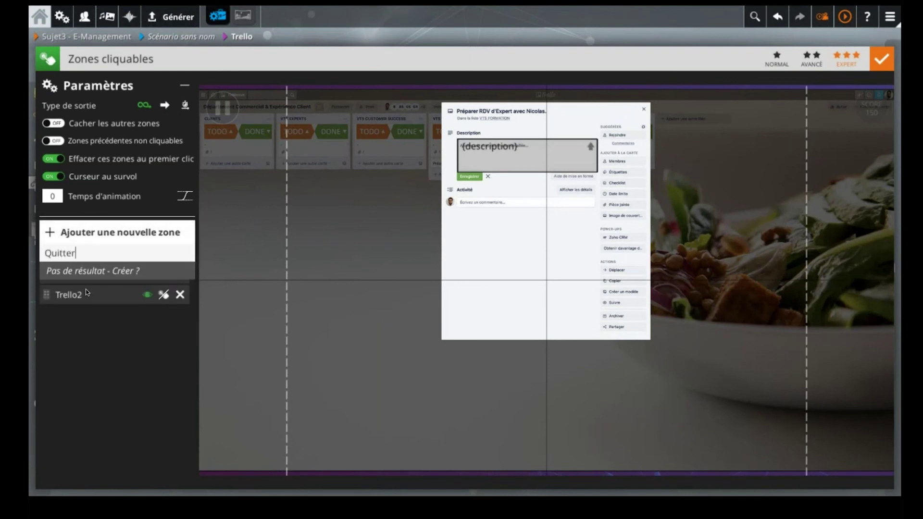
text(Ticket)
key(Return)
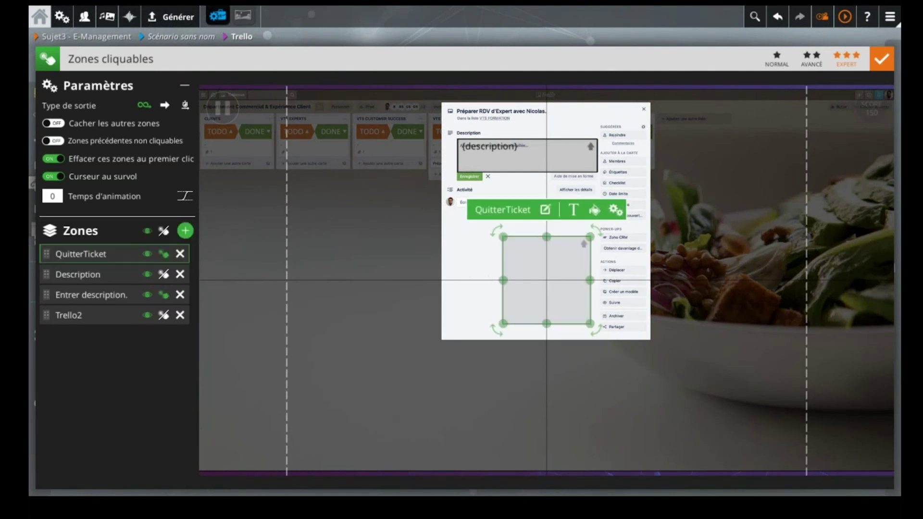
drag(523, 279, 224, 122)
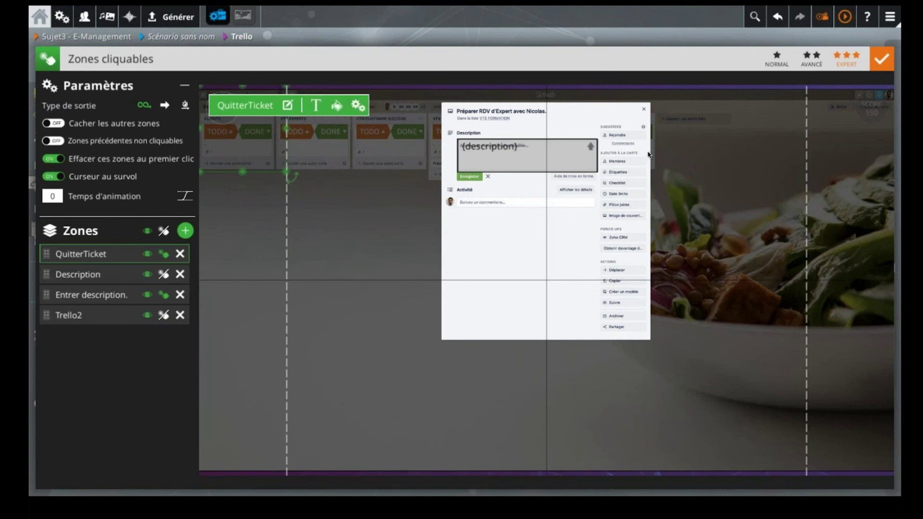
drag(286, 171, 441, 479)
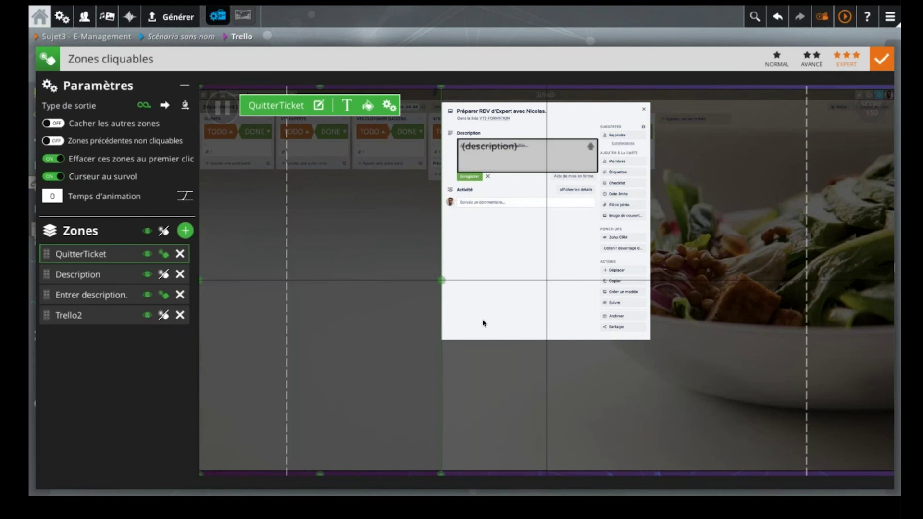
- Duplicate the QuitterTicket zone and fit the copy to the area below the card, matching the card's width
key(ctrl+d)
drag(293, 271, 415, 264)
drag(426, 229, 430, 317)
drag(441, 166, 441, 354)
drag(431, 418, 530, 334)
drag(563, 273, 562, 342)
drag(683, 408, 651, 408)
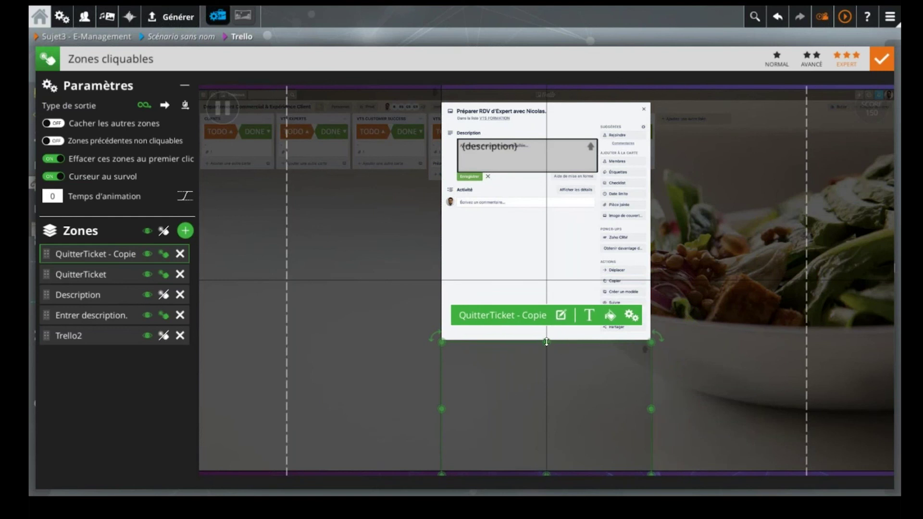
drag(546, 339, 546, 337)
- Duplicate the zone below the card and stretch the copy over the full-height area right of the card
key(ctrl+d)
drag(486, 396, 719, 137)
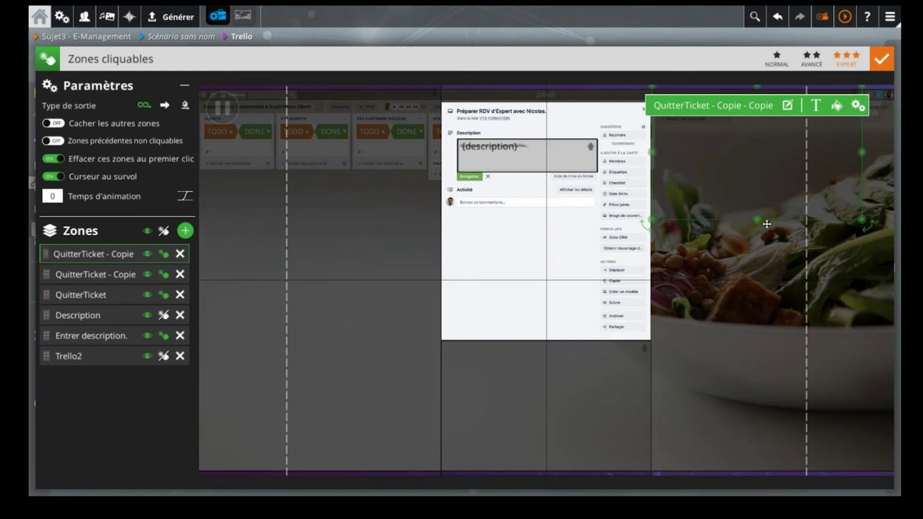
drag(755, 220, 746, 474)
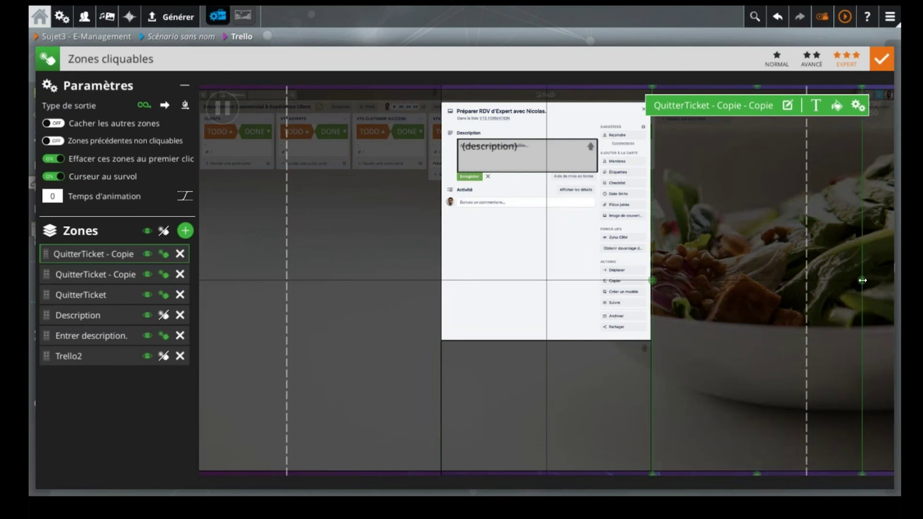
drag(889, 281, 899, 281)
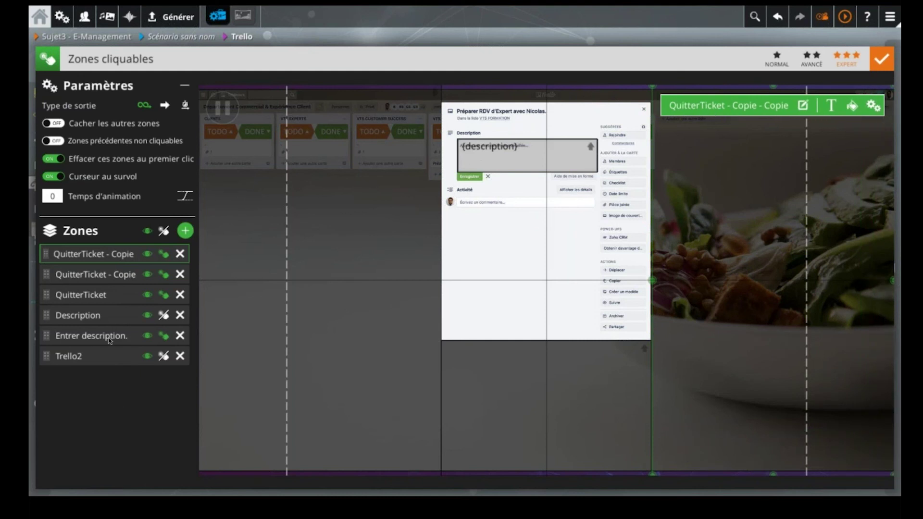
- Rename the zone below the card QuitterTicket2 and the one right of it QuitterTicket3, then close the block editor
click(118, 272)
double_click(118, 274)
drag(110, 273, 136, 274)
text(2)
key(Return)
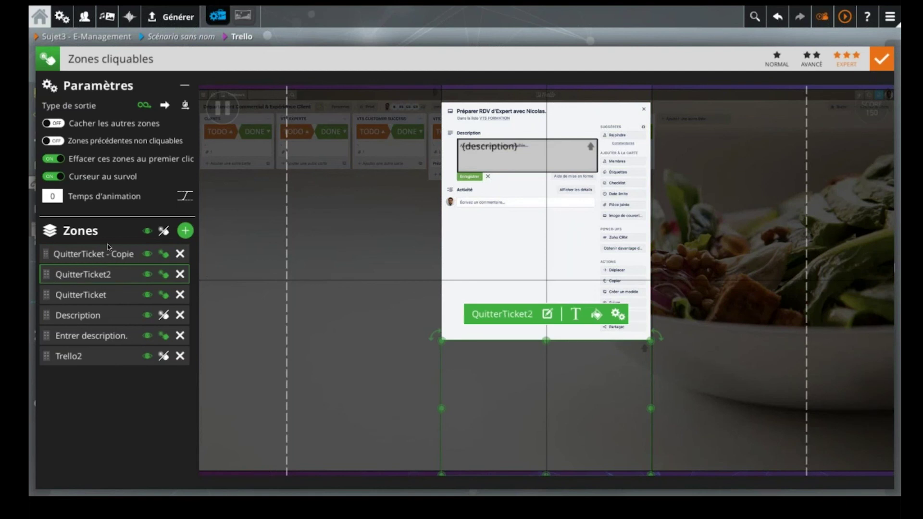
double_click(109, 254)
drag(105, 253, 212, 258)
text(3)
click(88, 392)
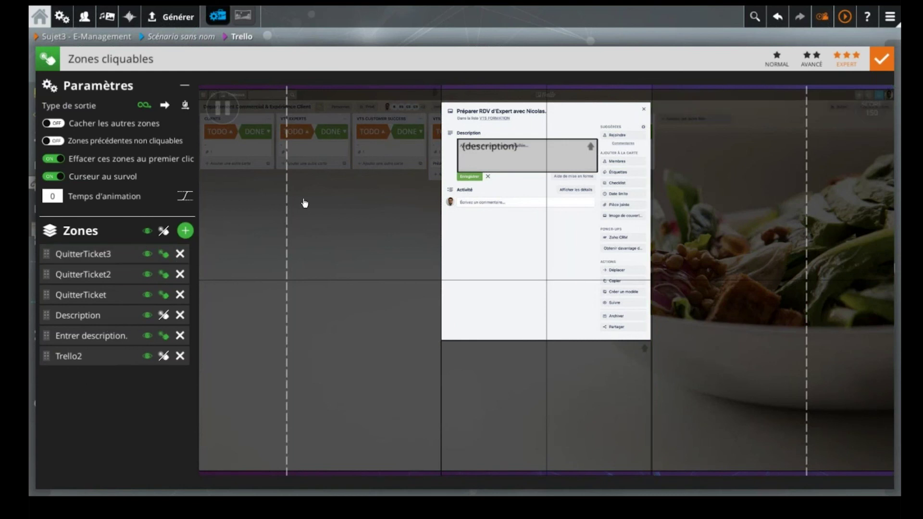
click(338, 196)
click(654, 251)
click(574, 385)
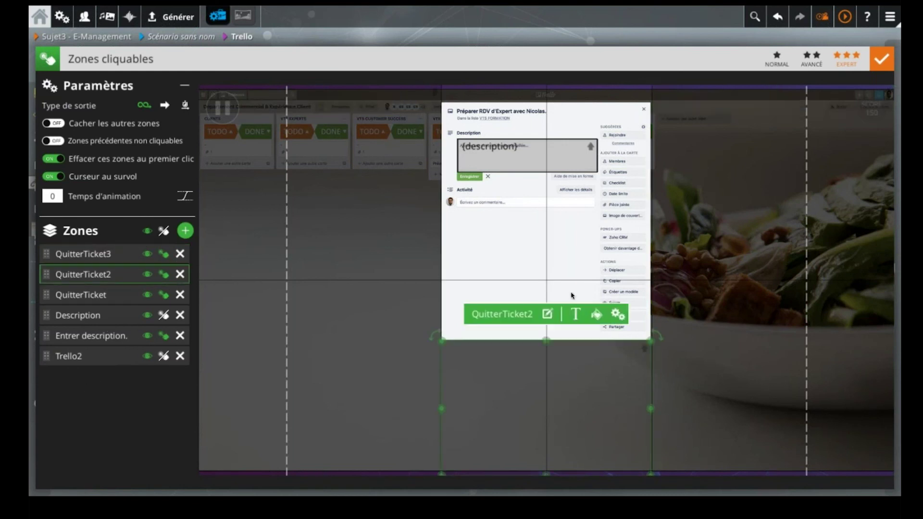
click(594, 42)
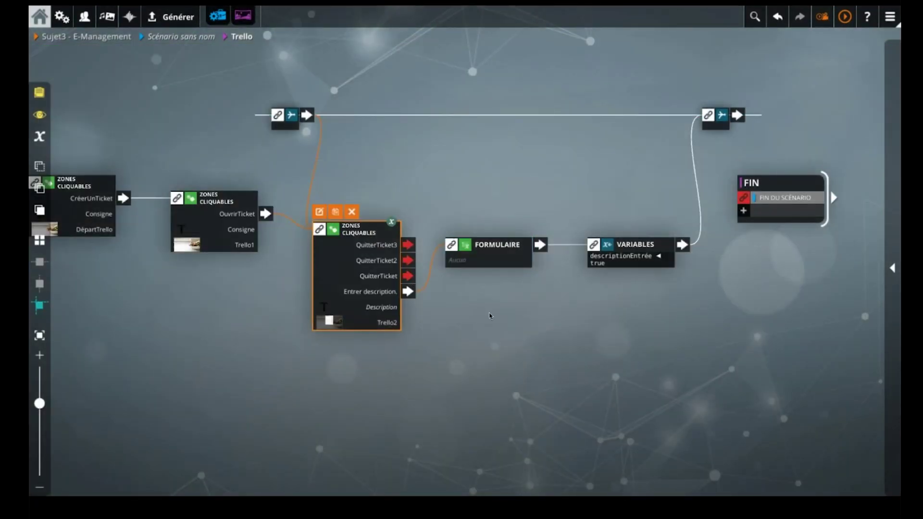
- Move the Formulaire and Variables blocks lower and place the return loop's two junction blocks underneath the chain
drag(490, 294, 623, 316)
click(489, 261)
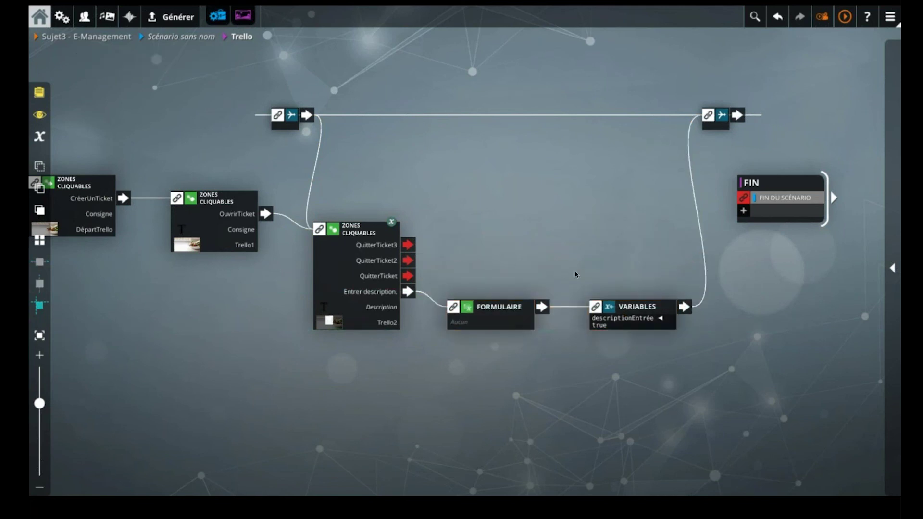
drag(299, 88, 710, 412)
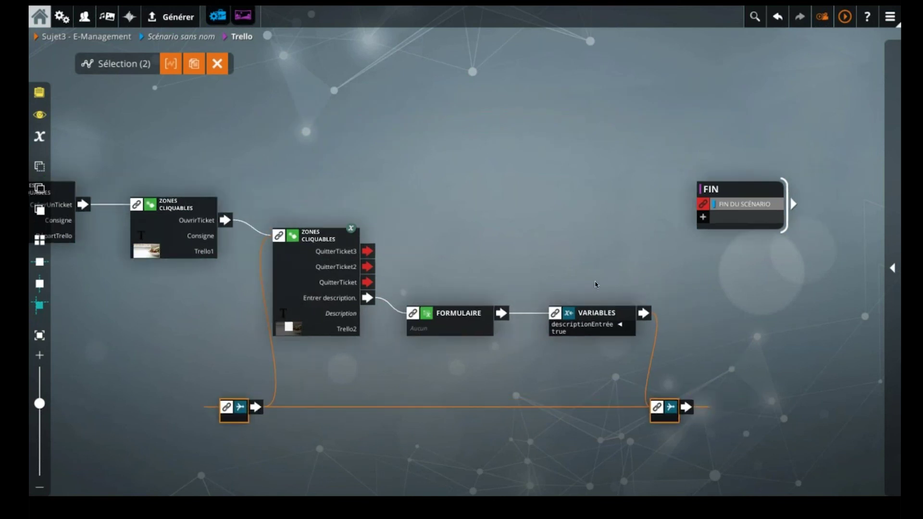
click(386, 266)
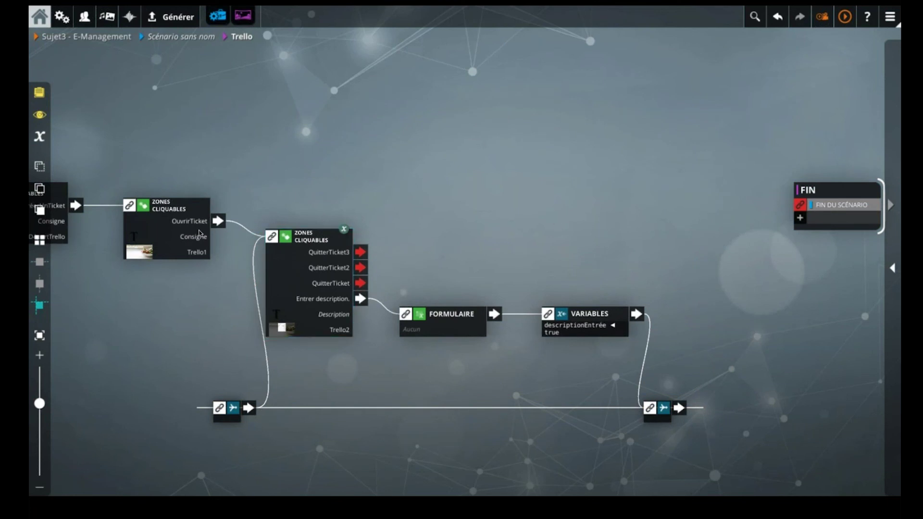
- Add a new Zones cliquables block on the QuitterTicket3 output of the Trello2 block and place it near FIN
right_click(290, 261)
text(for)
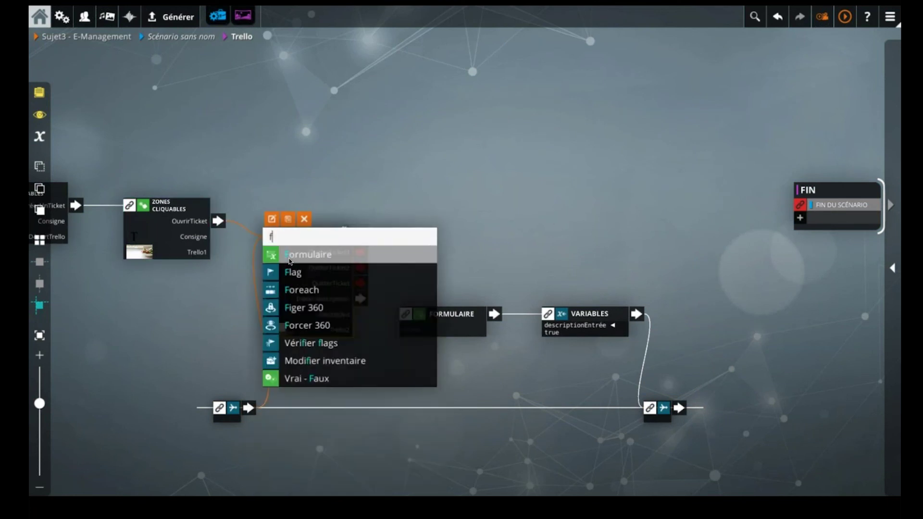
key(BackSpace)
key(BackSpace)
key(BackSpace)
text(zo)
key(Return)
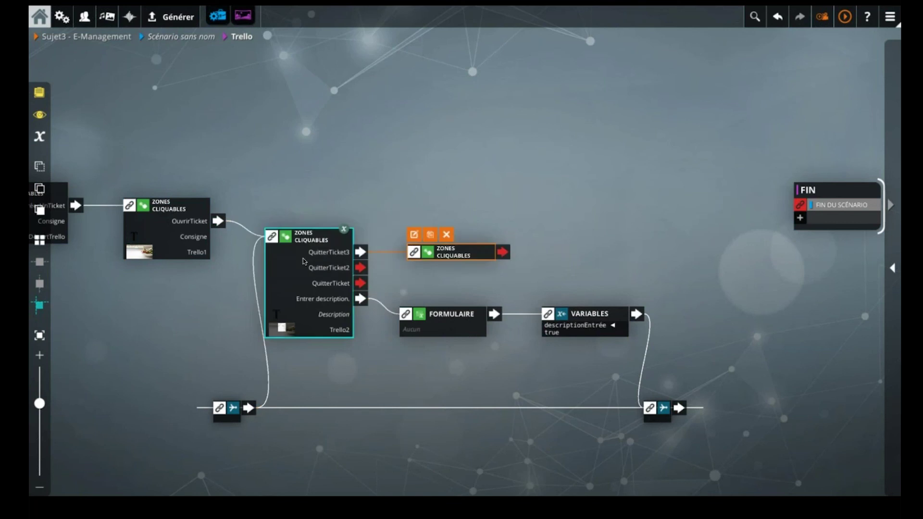
drag(465, 253, 729, 252)
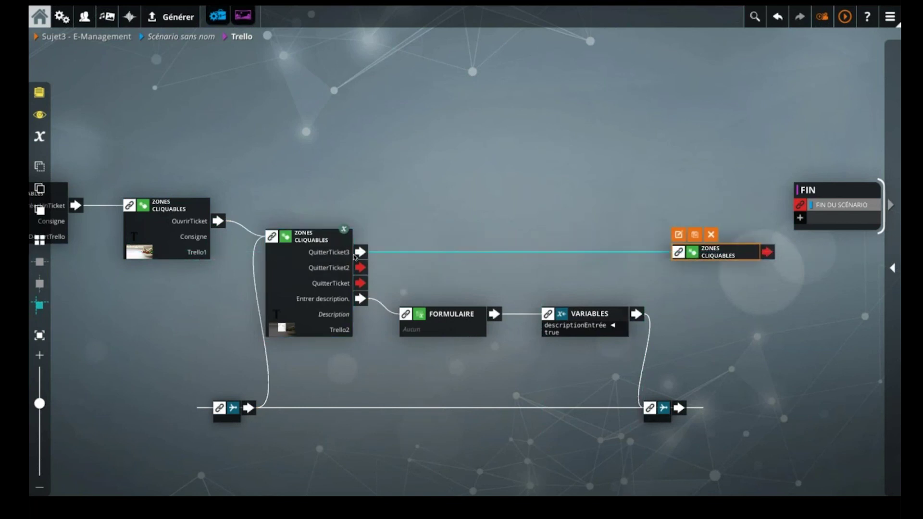
- Connect the QuitterTicket2 and QuitterTicket outputs to the new Zones cliquables block and align it beside FIN
drag(360, 267, 696, 257)
drag(360, 283, 722, 222)
drag(693, 291, 588, 290)
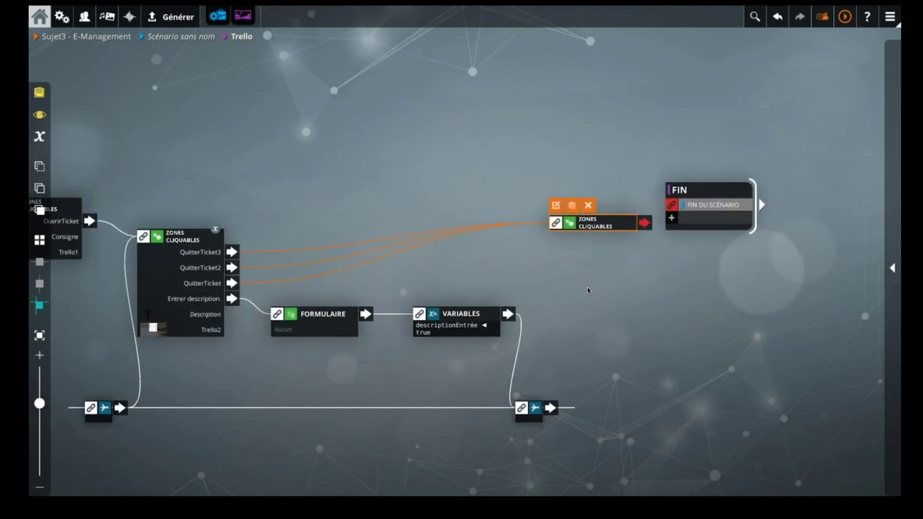
drag(686, 221, 799, 237)
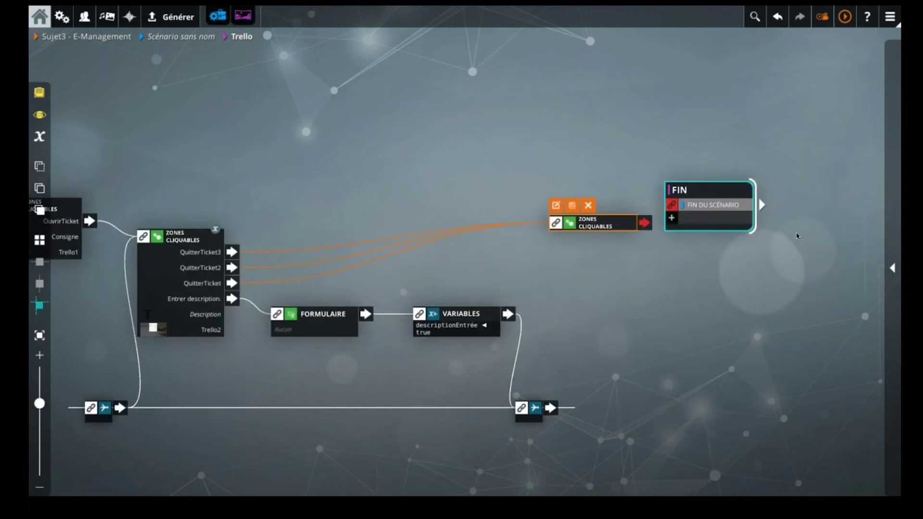
- Open the new Zones cliquables block and create a zone named Trello3
double_click(594, 223)
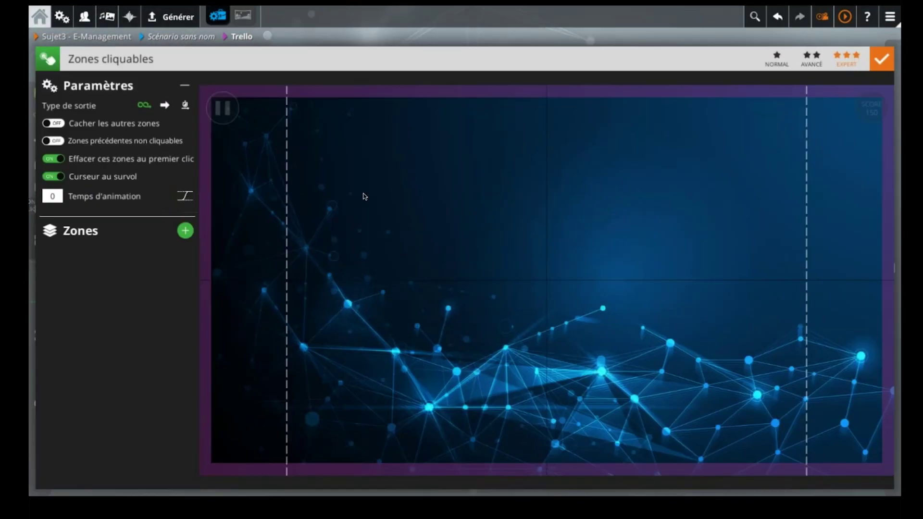
click(183, 232)
text(Trello)
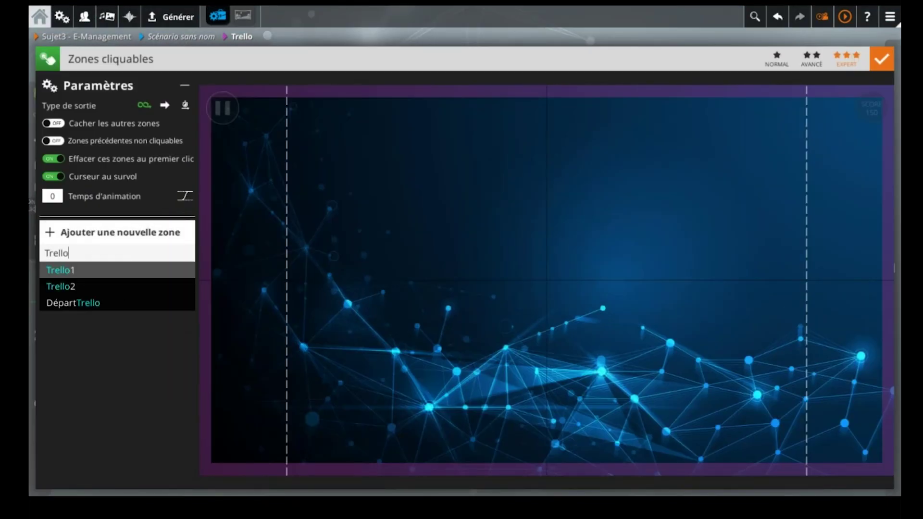
key(Return)
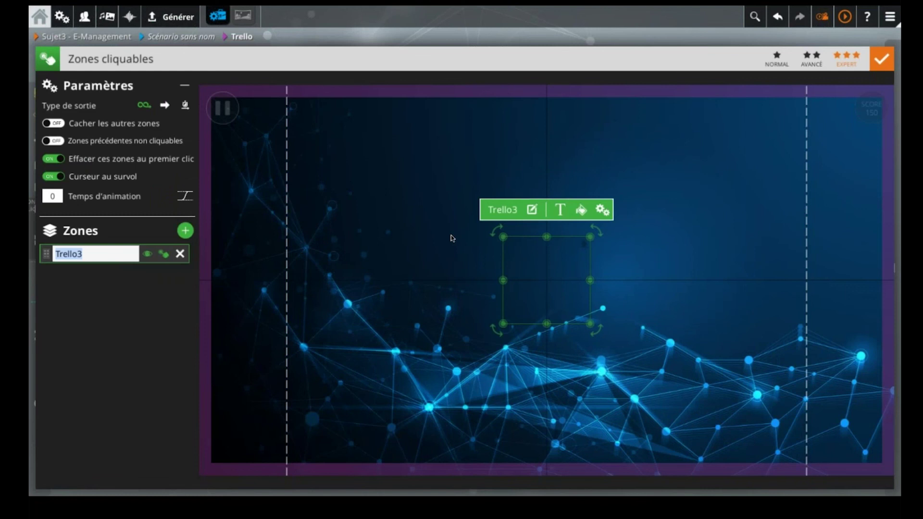
- Assign the Image2 media to the Trello3 zone and enlarge it to fill the whole scene
click(532, 209)
scroll(451, 260, down, 3)
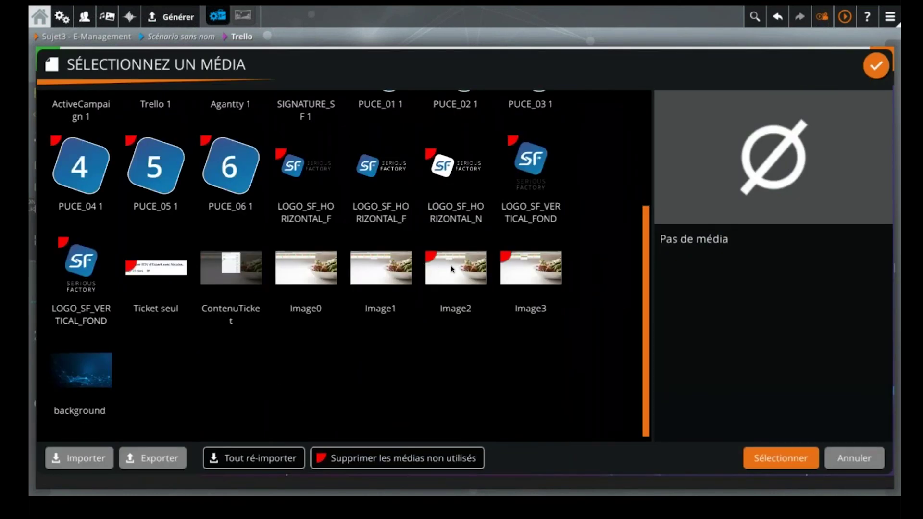
click(451, 269)
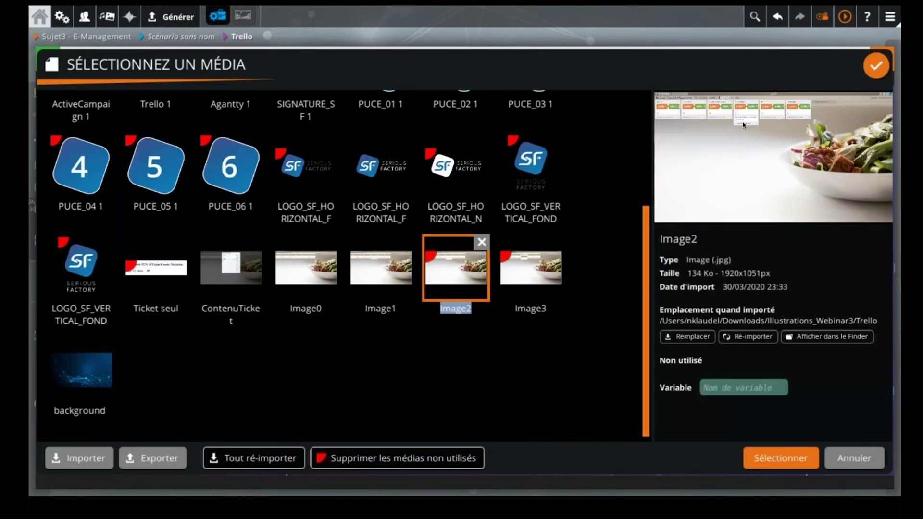
click(754, 459)
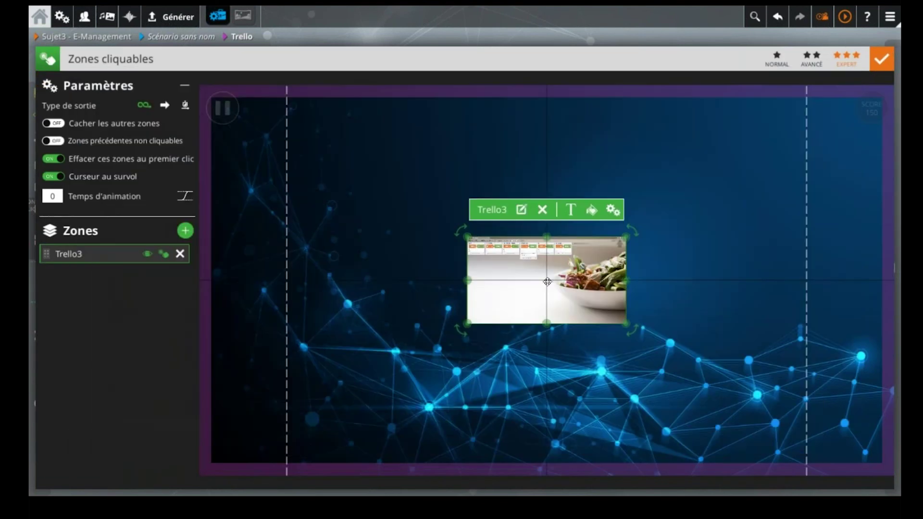
drag(625, 278, 893, 279)
drag(469, 279, 188, 295)
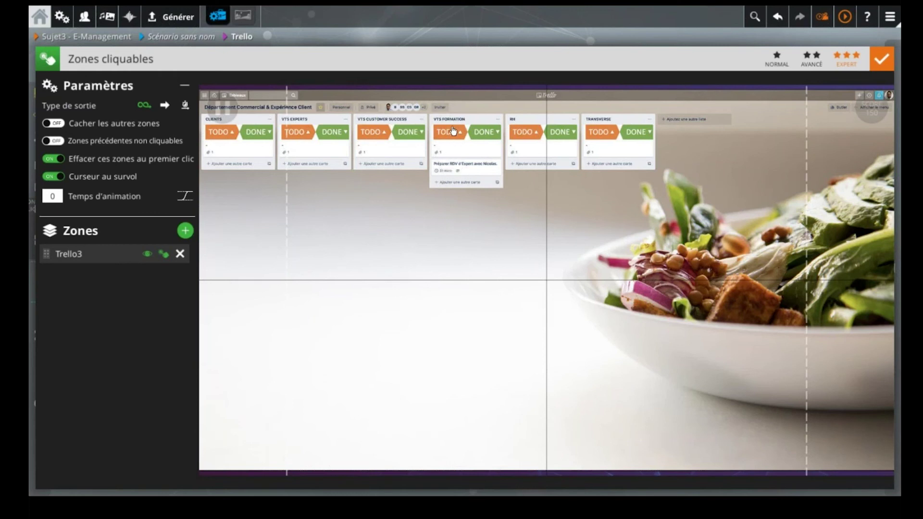
- Add a DéplacerTicket zone and fit it over the TODO/DONE banner of the VTS FORMATION column
click(186, 234)
text(Dépl)
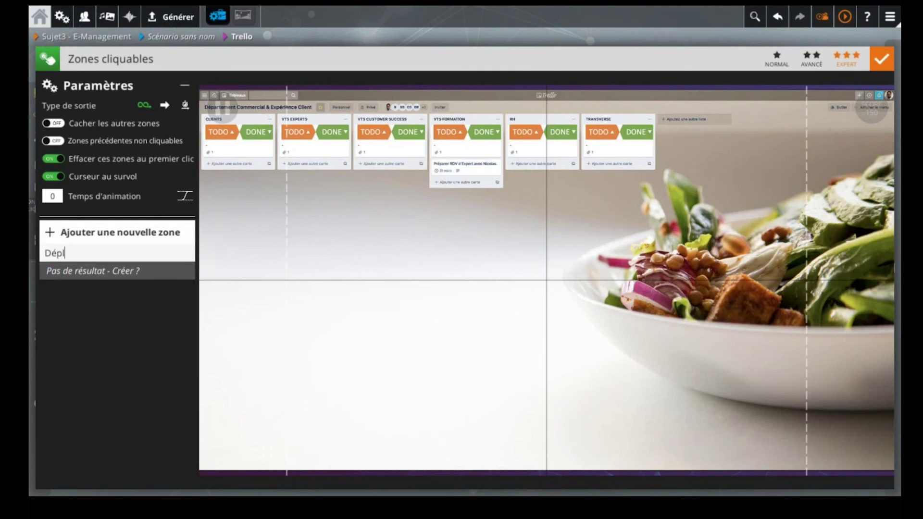
text(acerTicket)
key(Return)
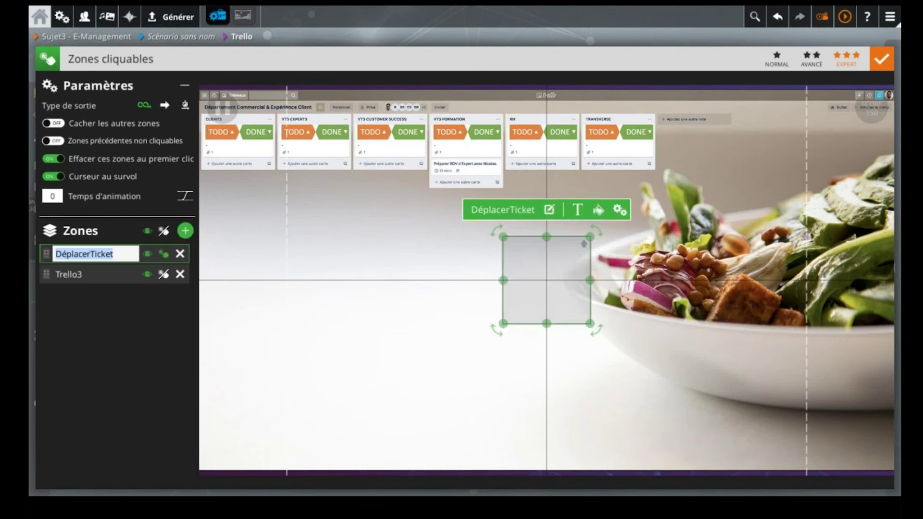
drag(534, 270, 457, 157)
drag(518, 207, 502, 141)
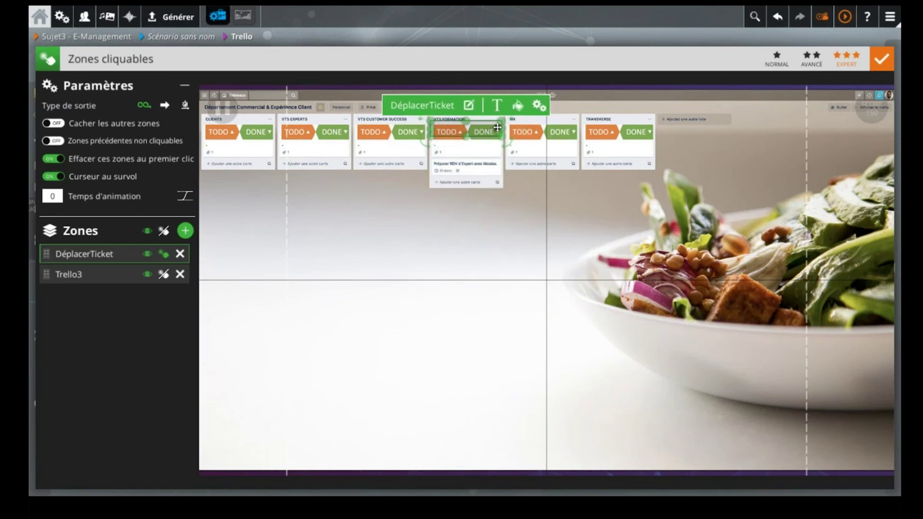
- Add the existing Consigne zone and set its text to "Déplacez le ticket vers le haut."
click(185, 231)
text(Con)
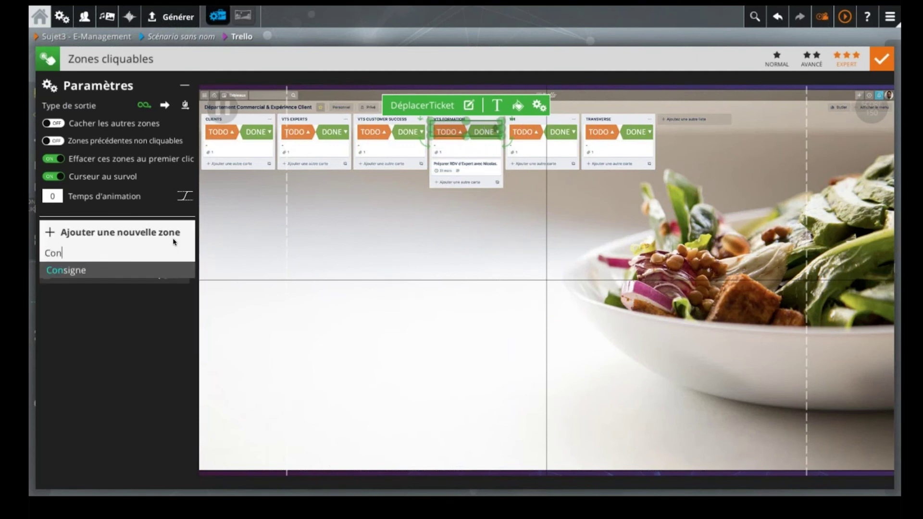
key(Return)
click(565, 355)
key(ctrl+a)
text(Déplace)
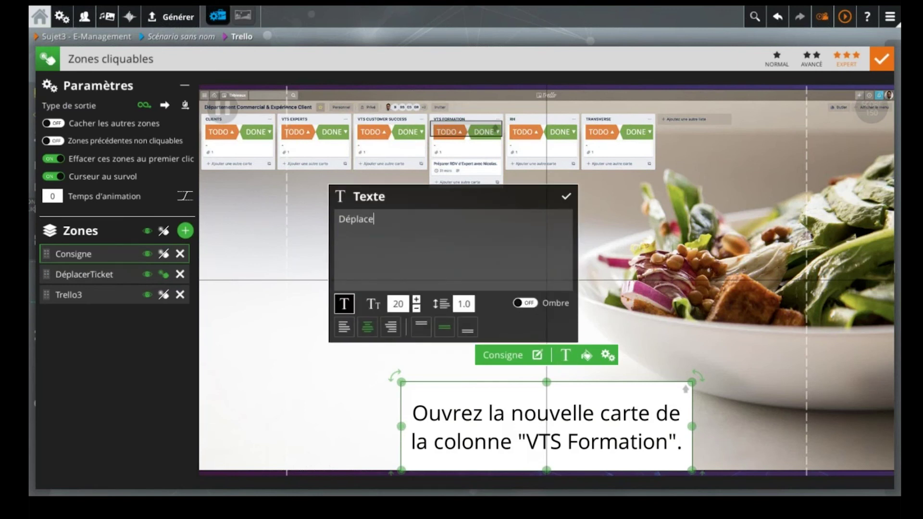
text(z le ticket vers le haut.)
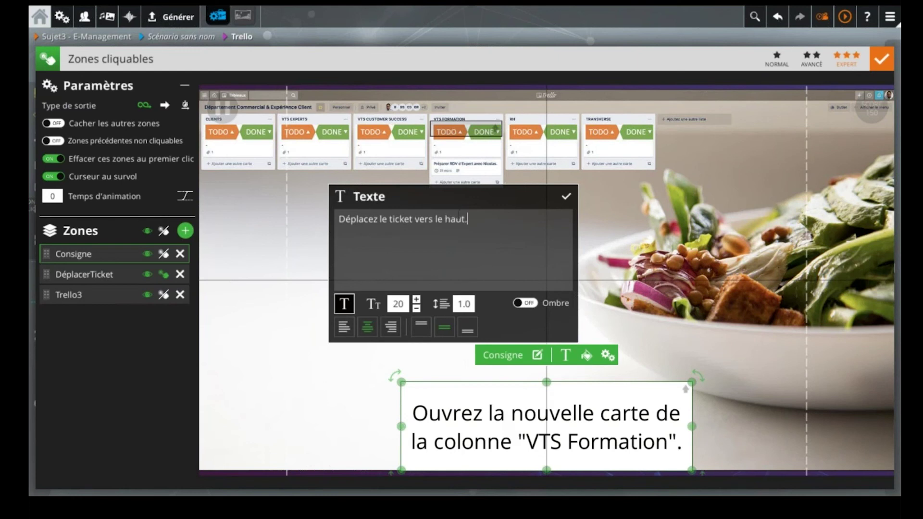
click(566, 196)
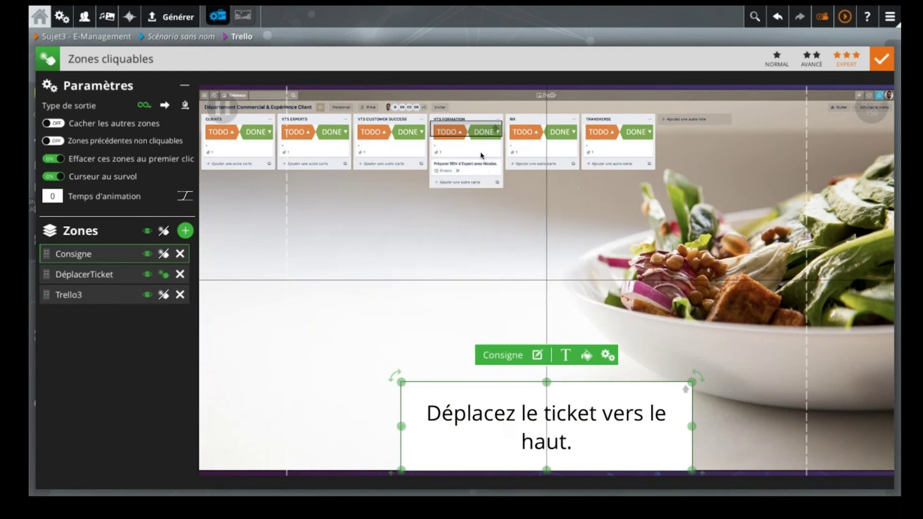
- Reword the Consigne text to "Déplacez la carte vers le haut."
click(571, 355)
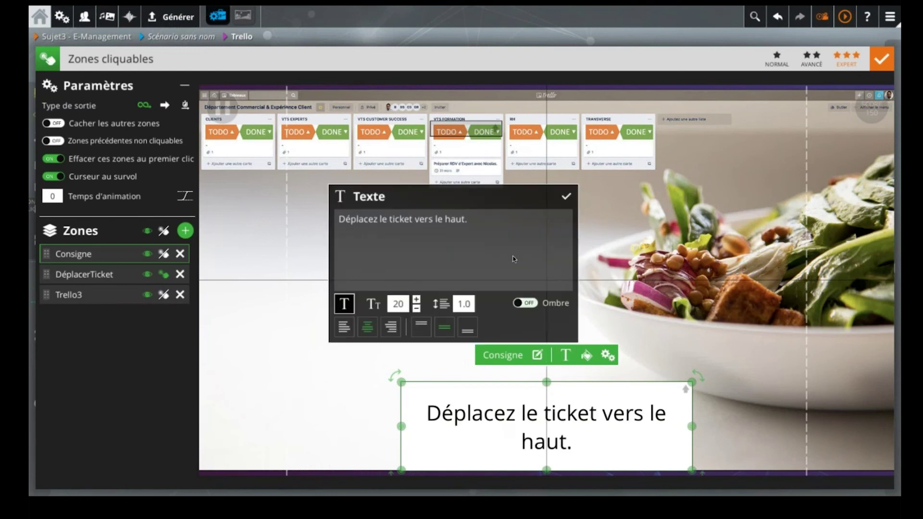
triple_click(451, 230)
drag(413, 219, 380, 219)
text(la carte)
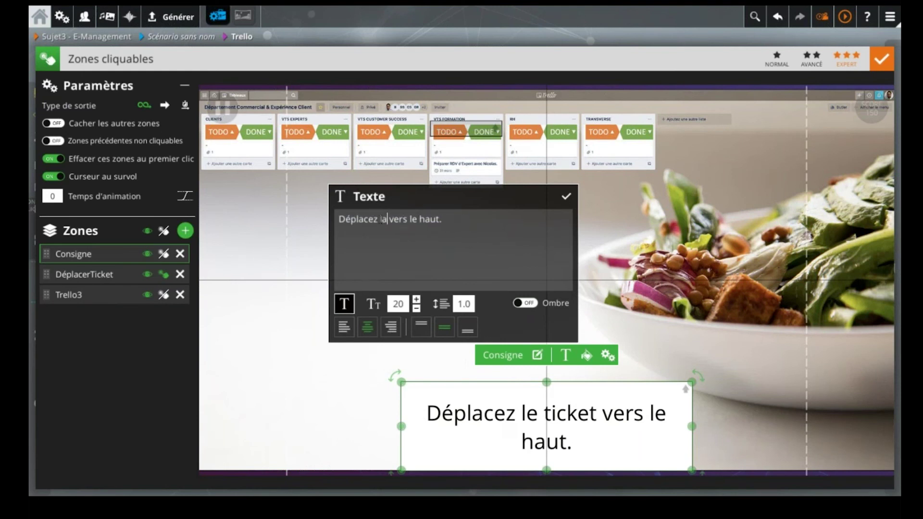
click(566, 196)
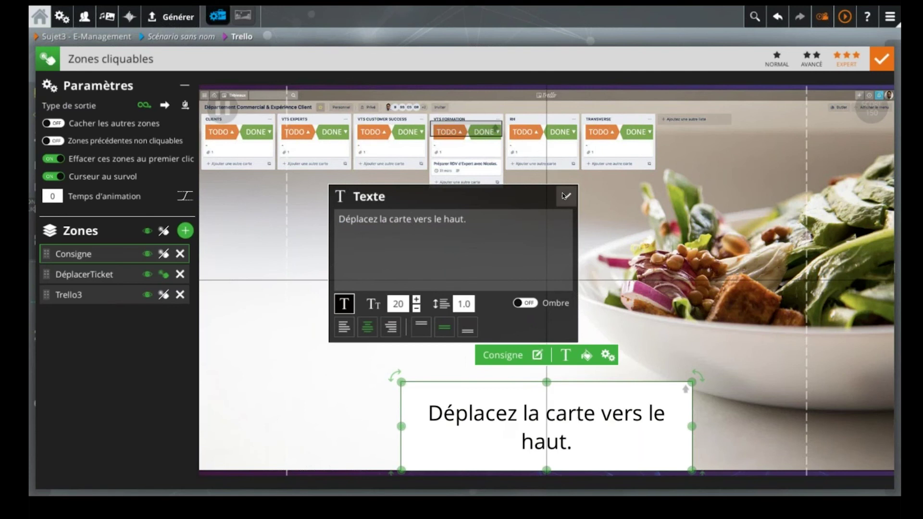
- Give the DéplacerTicket zone a semi-transparent near-white hover colour, #FFFEFC23, and return to the scenario graph
click(477, 131)
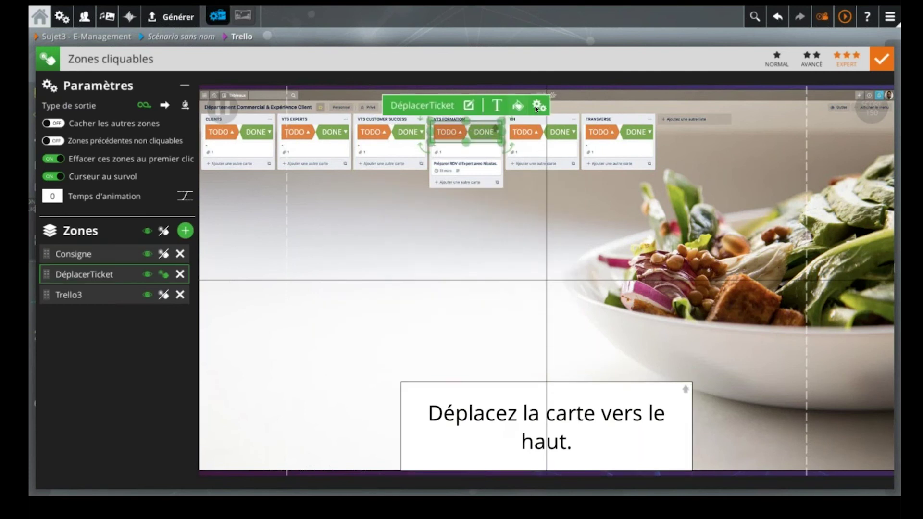
click(518, 105)
click(666, 234)
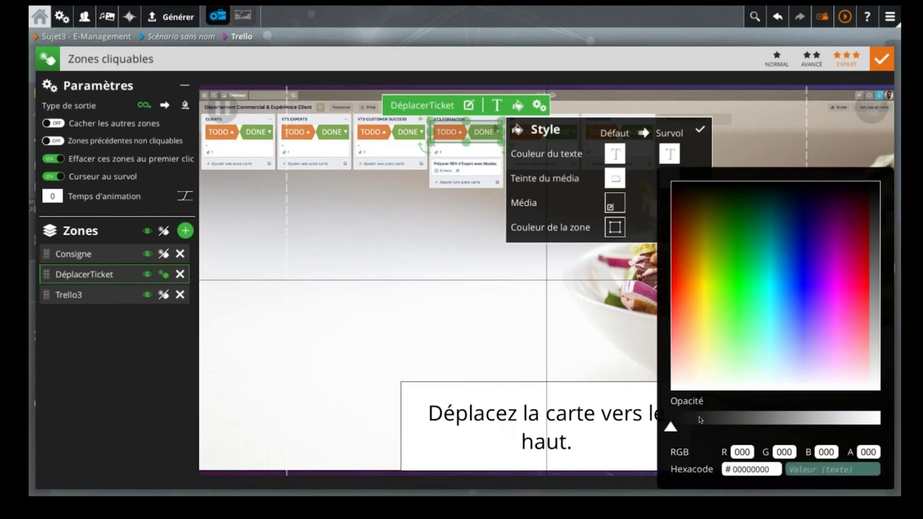
click(699, 386)
click(706, 418)
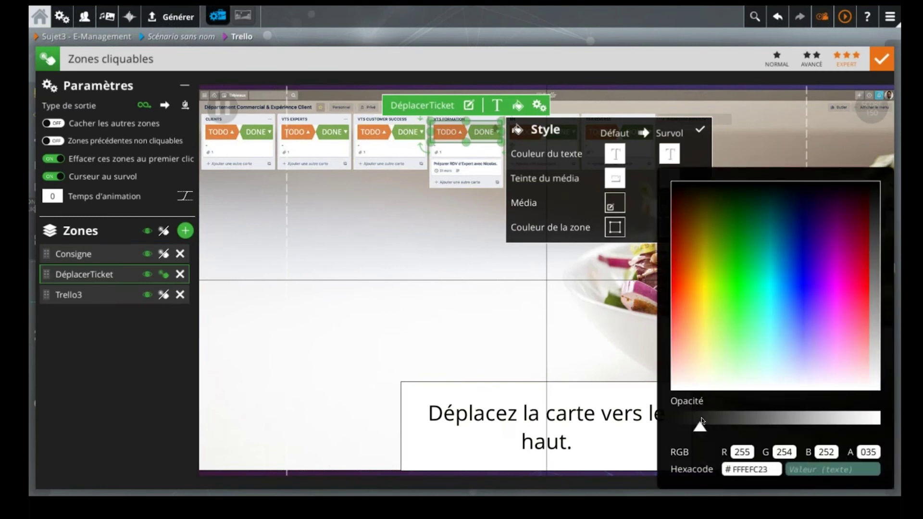
click(488, 314)
click(414, 226)
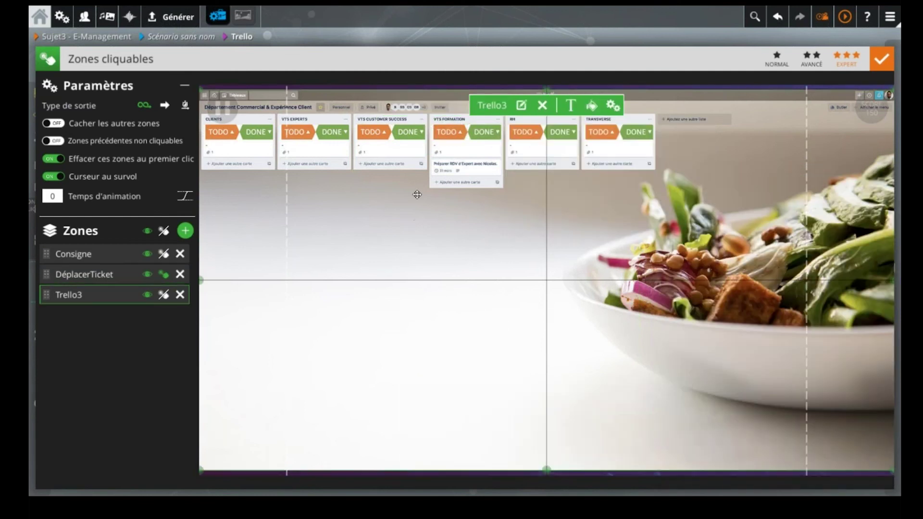
click(152, 313)
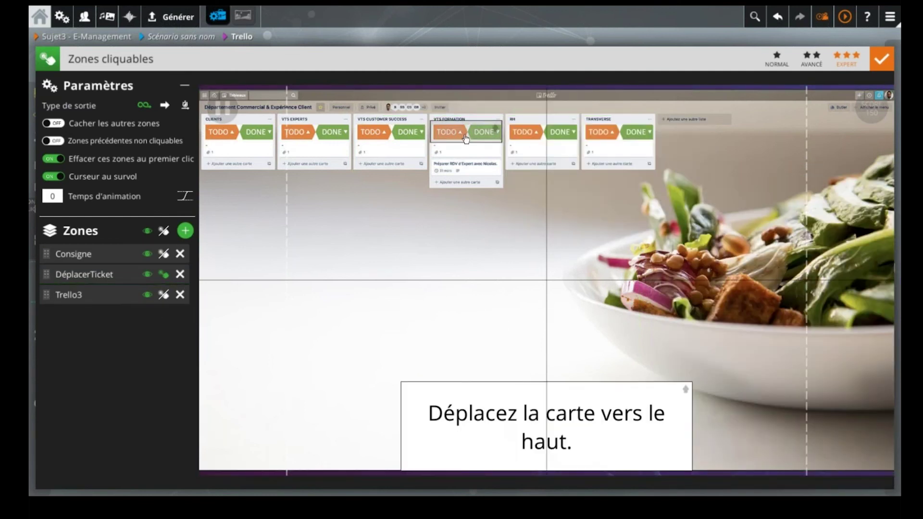
click(524, 40)
- Move FIN further along the graph and add a Zones cliquables block linked to the DéplacerTicket output
drag(451, 276, 335, 255)
drag(703, 212, 805, 230)
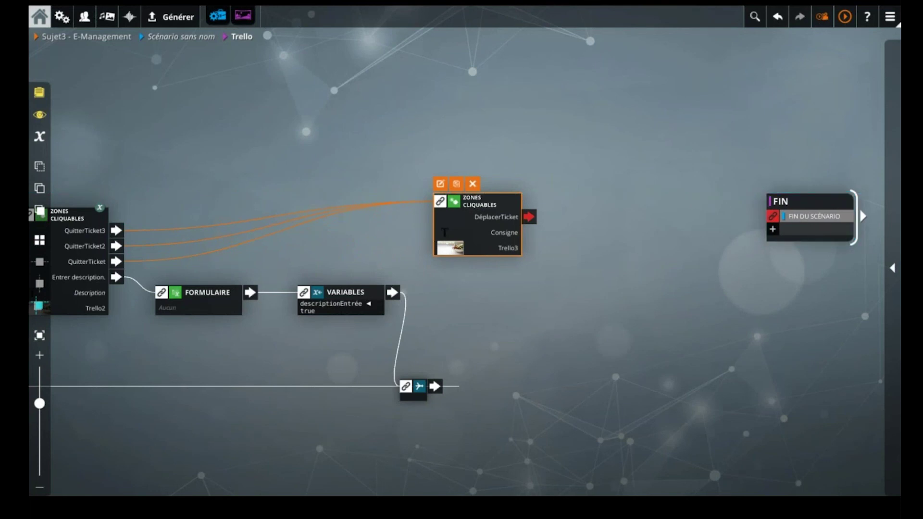
right_click(477, 229)
click(477, 230)
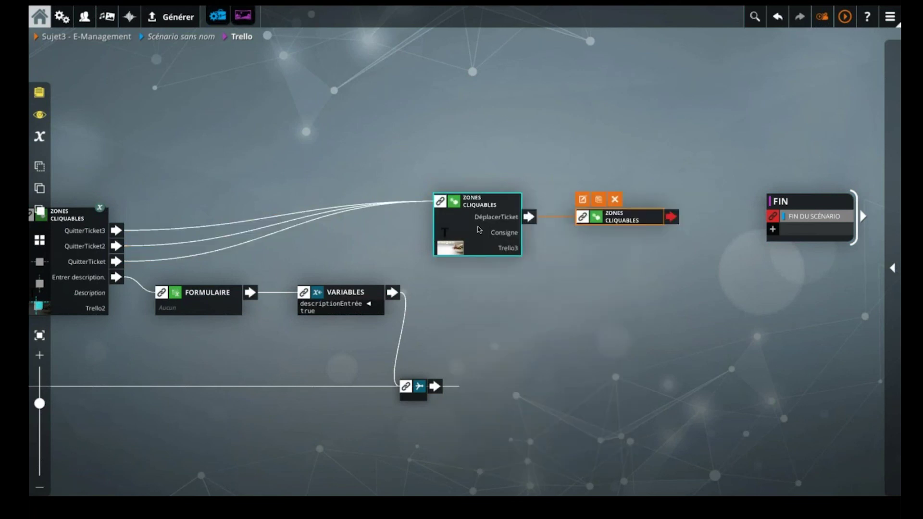
- Open the new Zones cliquables block and create a zone named Trello4
double_click(621, 216)
click(188, 231)
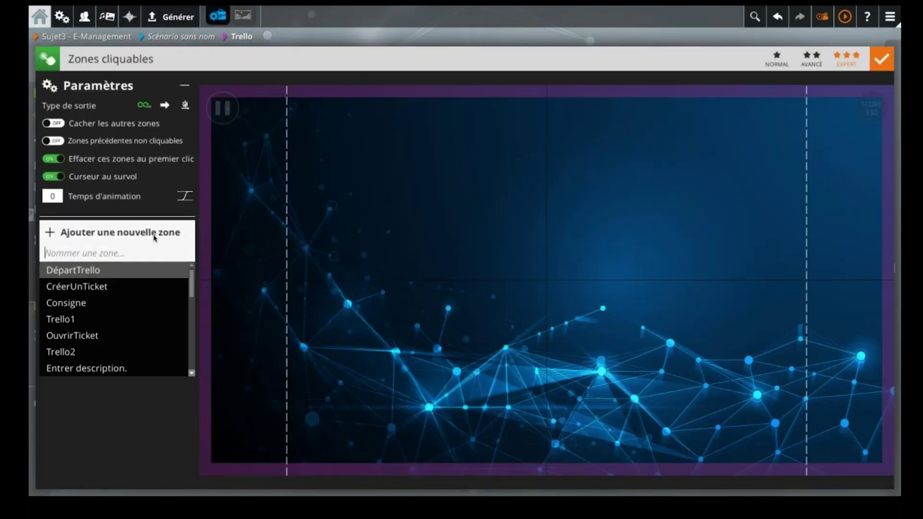
text(Trello4)
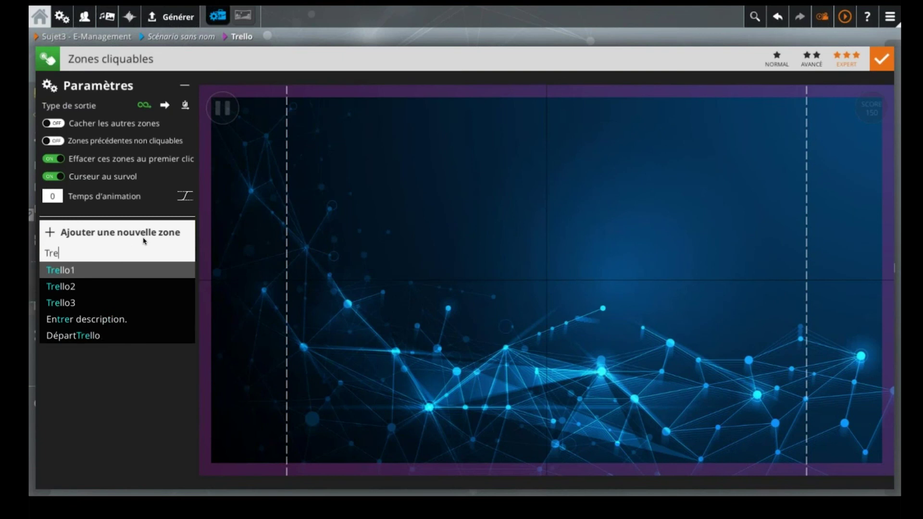
key(Return)
- Assign the Image3 media to the Trello4 zone and enlarge it to fill the whole scene
click(531, 210)
scroll(526, 285, down, 3)
click(526, 286)
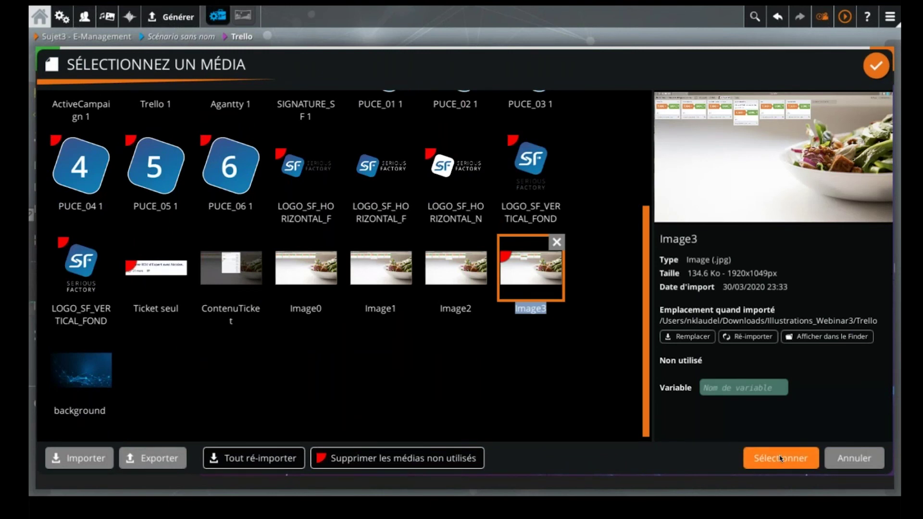
click(755, 460)
drag(626, 280, 897, 270)
drag(471, 286, 188, 283)
click(189, 283)
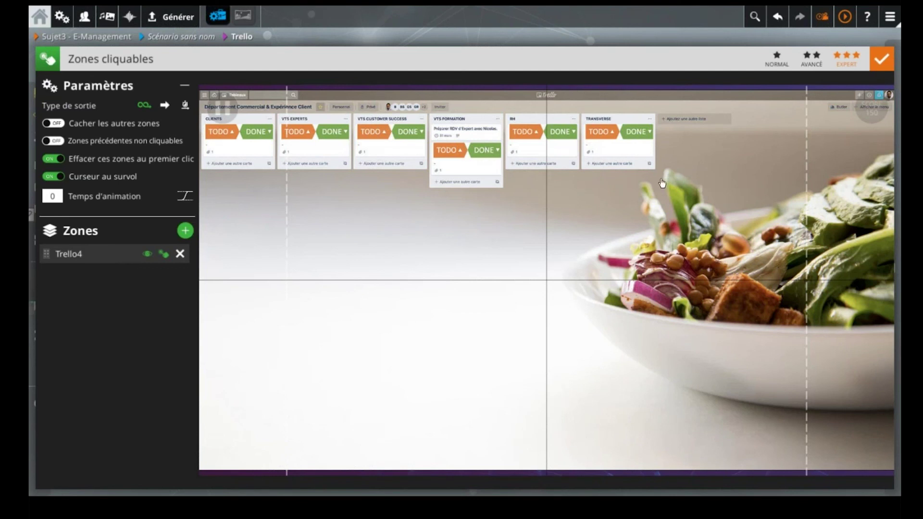
- Make the Trello4 zone non-clickable and switch the block's Type de sortie to the direct arrow output
click(163, 254)
click(186, 231)
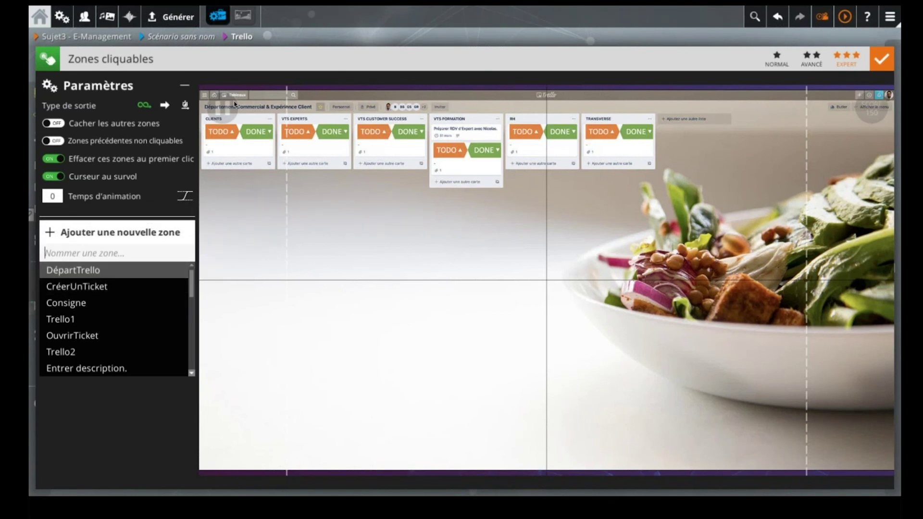
click(165, 106)
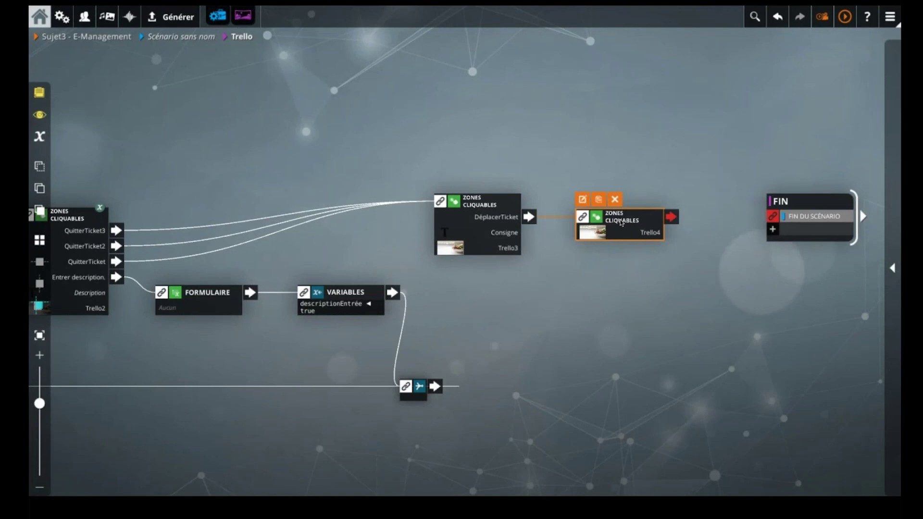
double_click(621, 222)
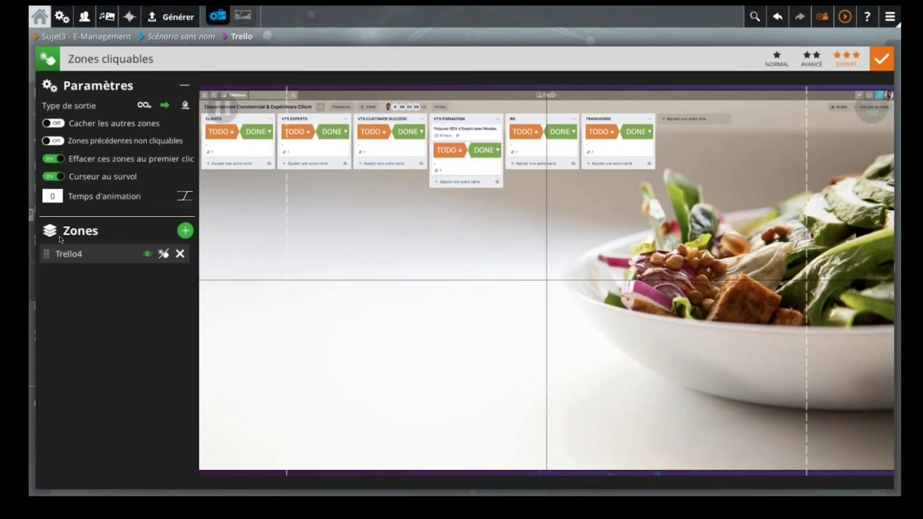
click(52, 196)
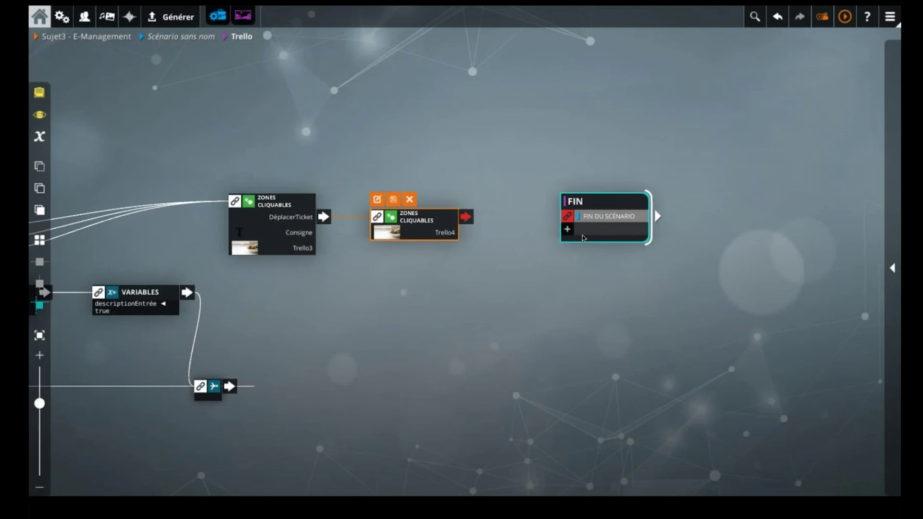
- Move FIN further away and add an Attendre block after the Trello4 block
drag(583, 238, 680, 237)
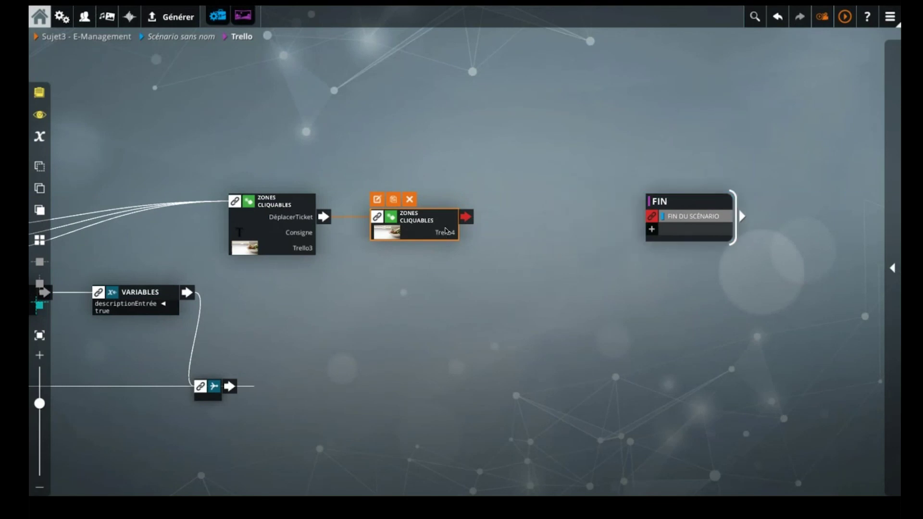
key(space)
text(att)
key(Return)
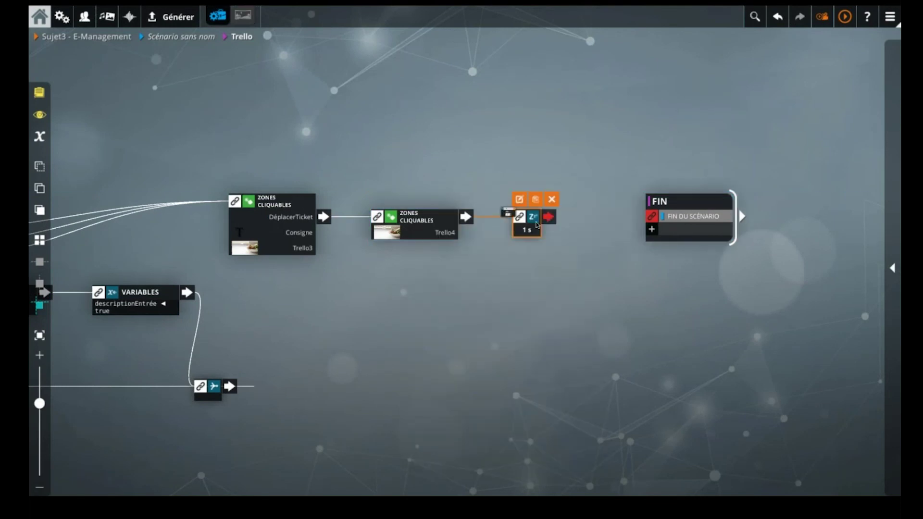
- Set the Attendre block's wait to 2 seconds and connect its output to FIN
double_click(536, 224)
click(488, 253)
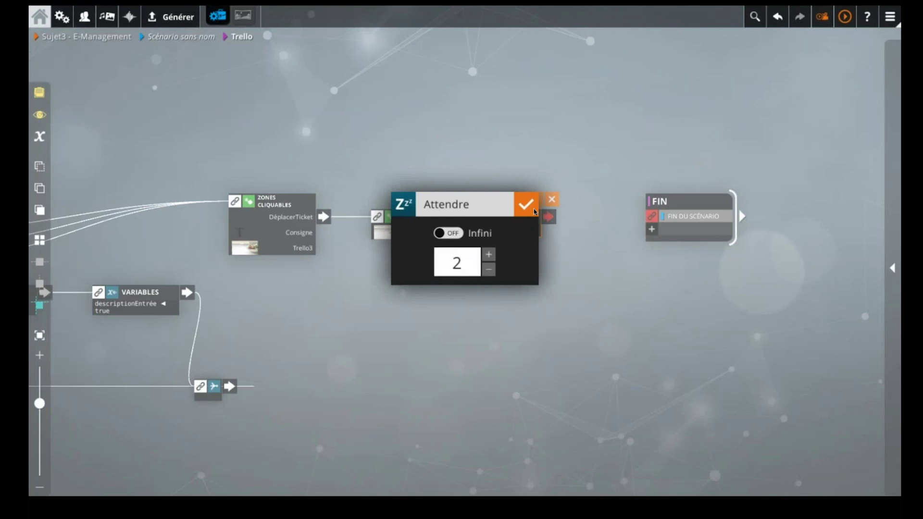
click(526, 204)
drag(548, 216, 632, 203)
click(470, 160)
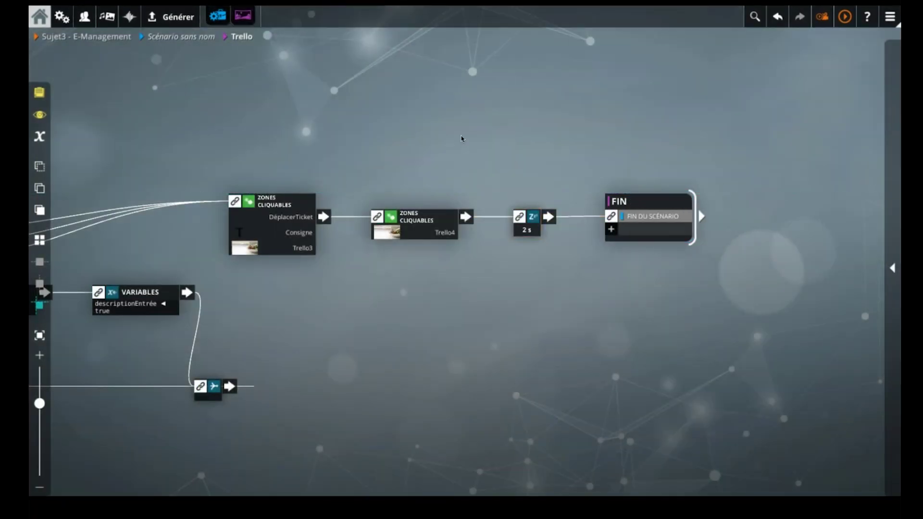
- Preview the scenario and test creating and opening the new card in the VTS FORMATION column
drag(317, 298, 441, 248)
scroll(438, 259, down, 3)
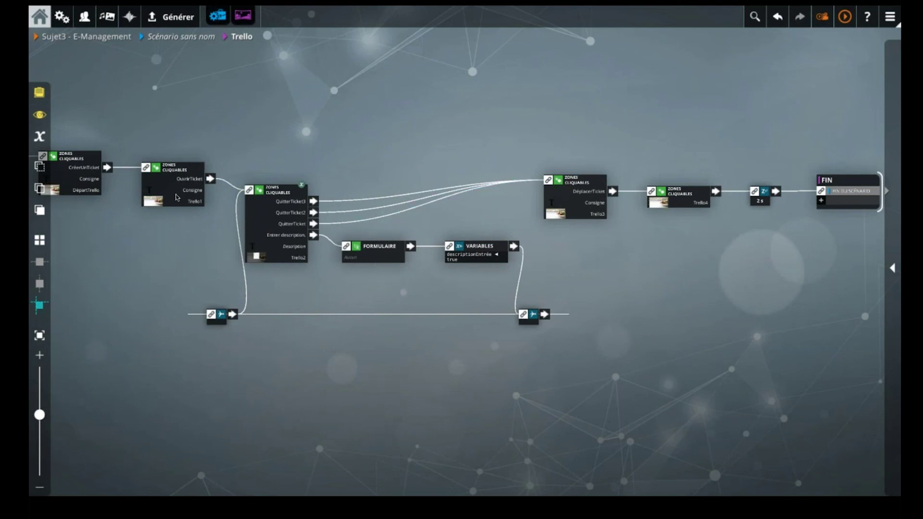
drag(163, 255, 329, 237)
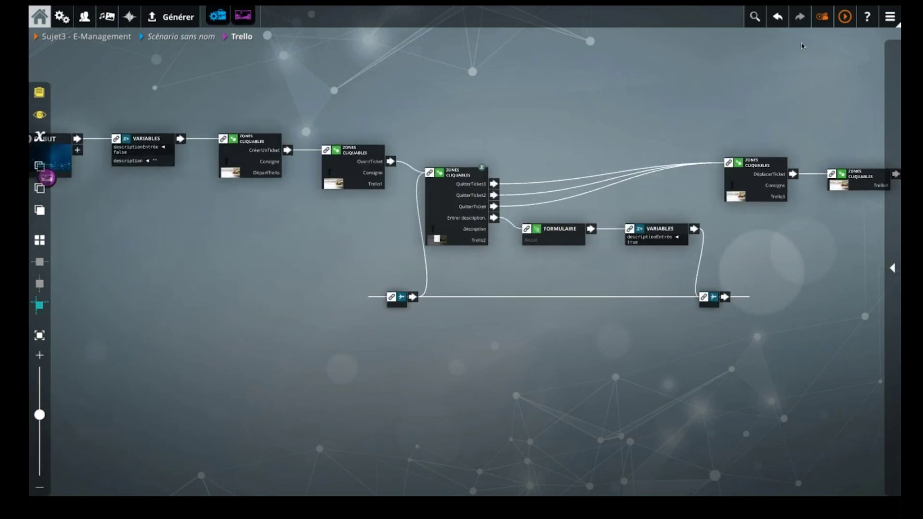
click(843, 19)
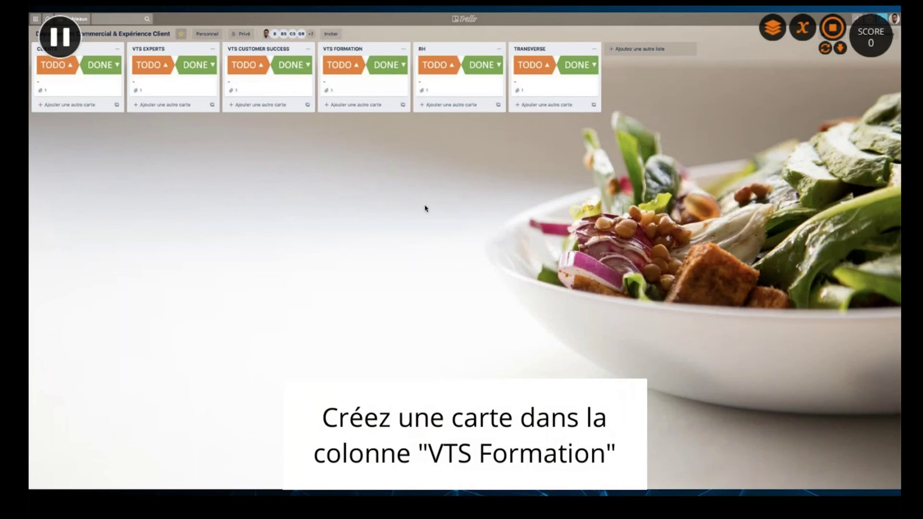
click(353, 106)
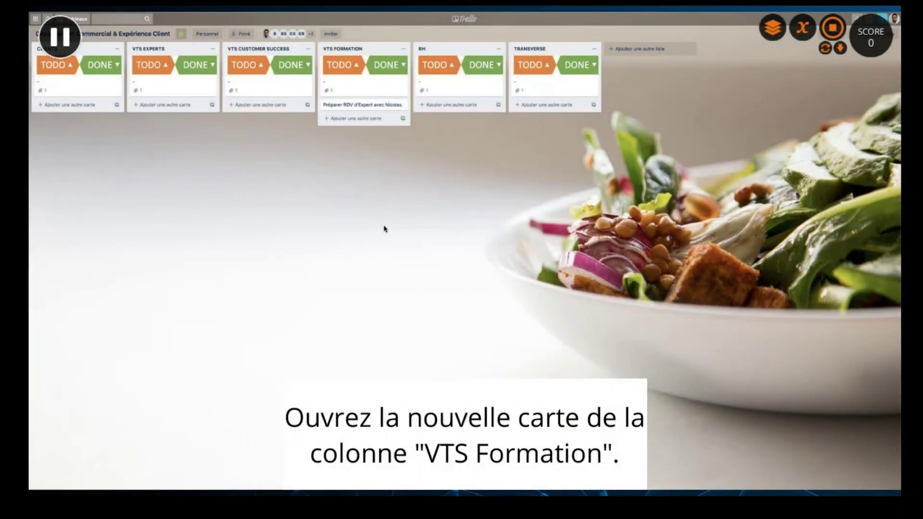
click(363, 105)
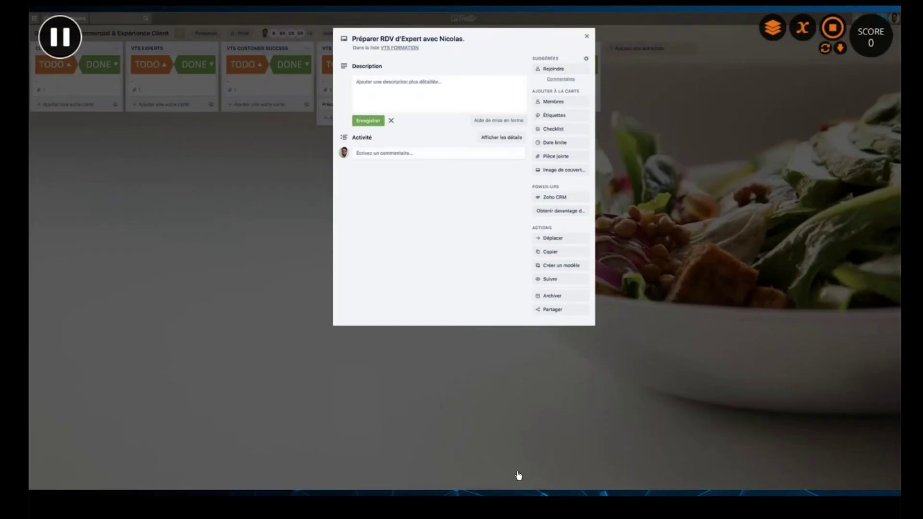
- Test the card's description form with "Un product onboarding sur VTS Editor, de Trello." and exit the card
click(411, 89)
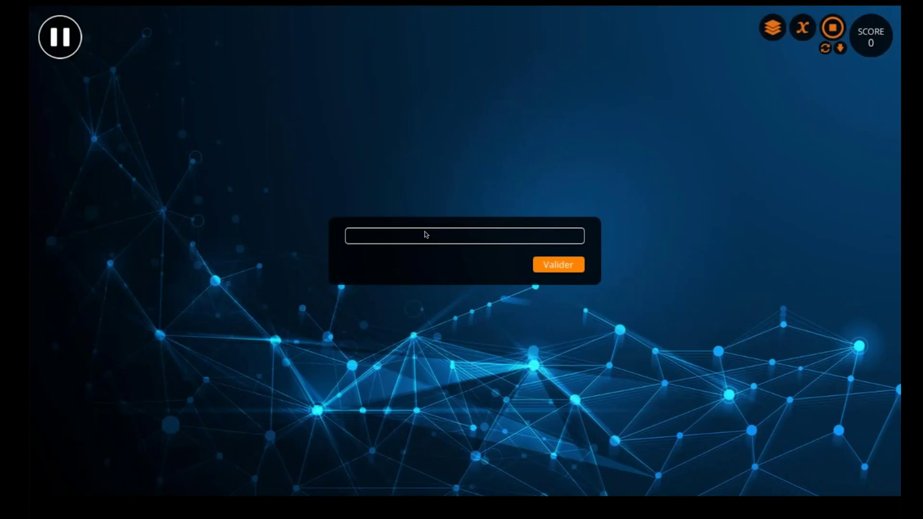
text(Un product onboarding sur VTS E)
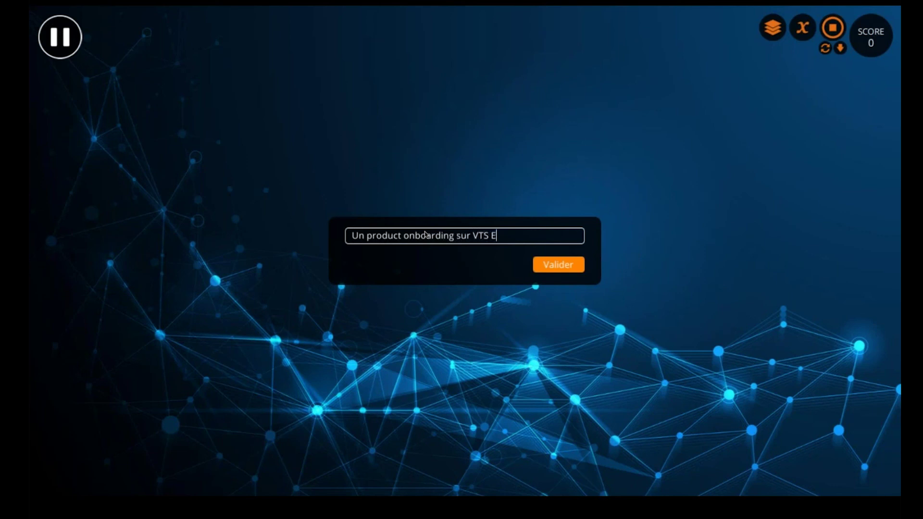
text(ditor, de Trello.)
click(554, 270)
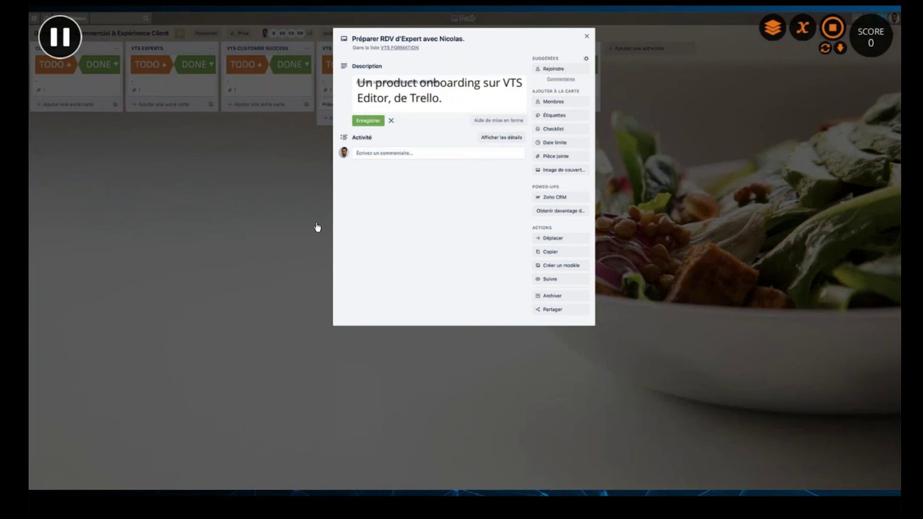
click(205, 213)
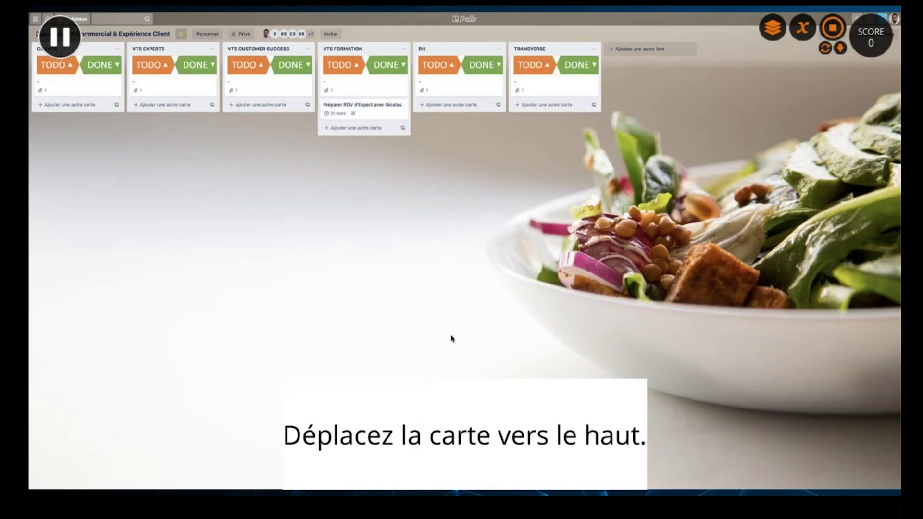
- Test moving the card up in the VTS FORMATION column and stop the preview
click(363, 71)
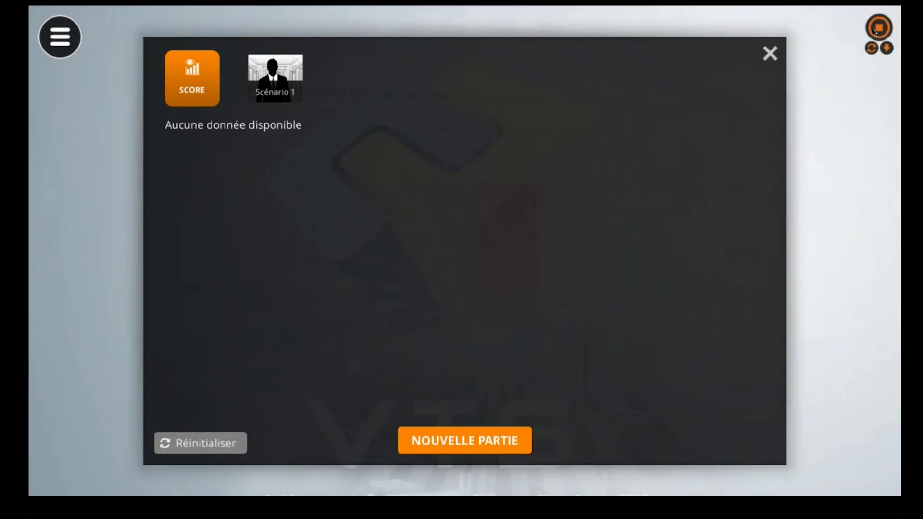
click(875, 30)
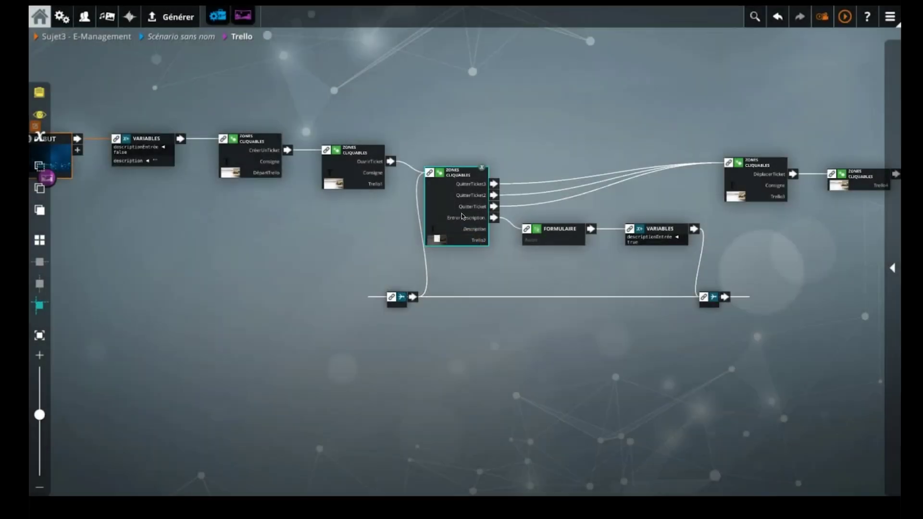
- Set the Description zone's default zone colour to opaque white (FFFEFEFF) in the Trello2 clickable zones block and save the block
click(462, 213)
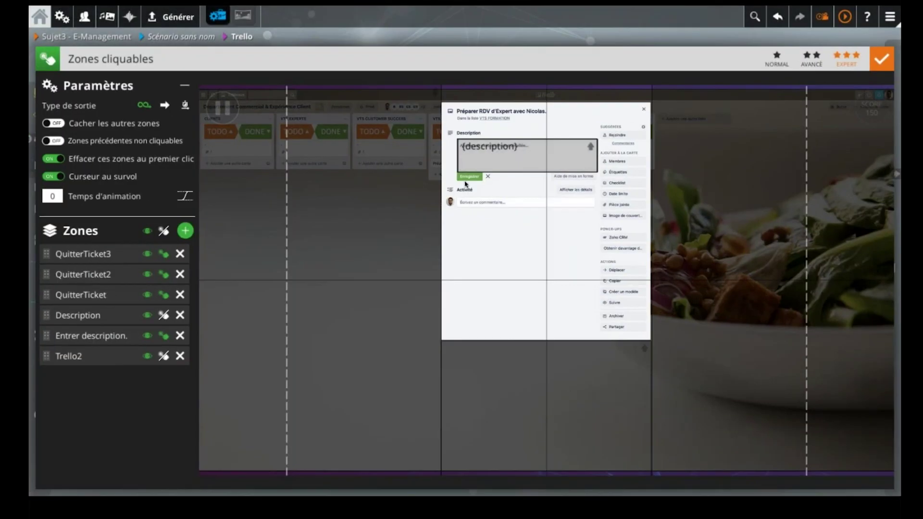
click(75, 314)
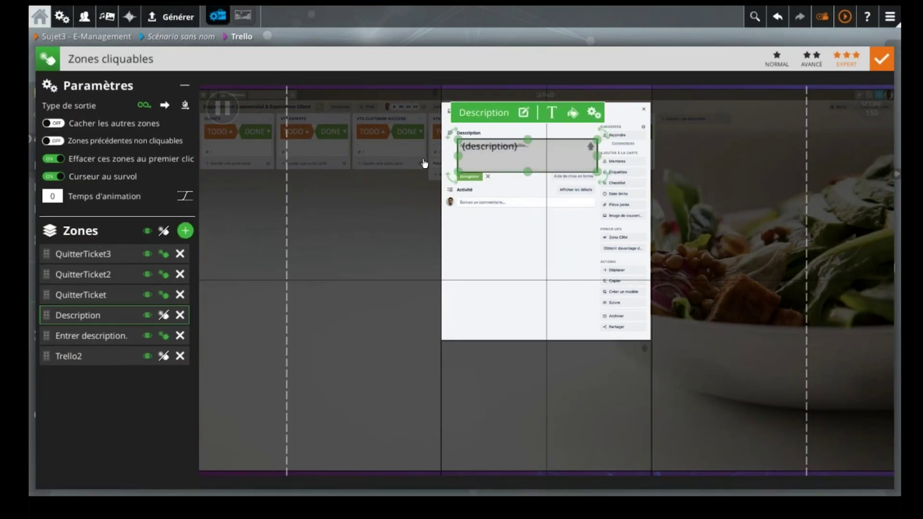
click(572, 113)
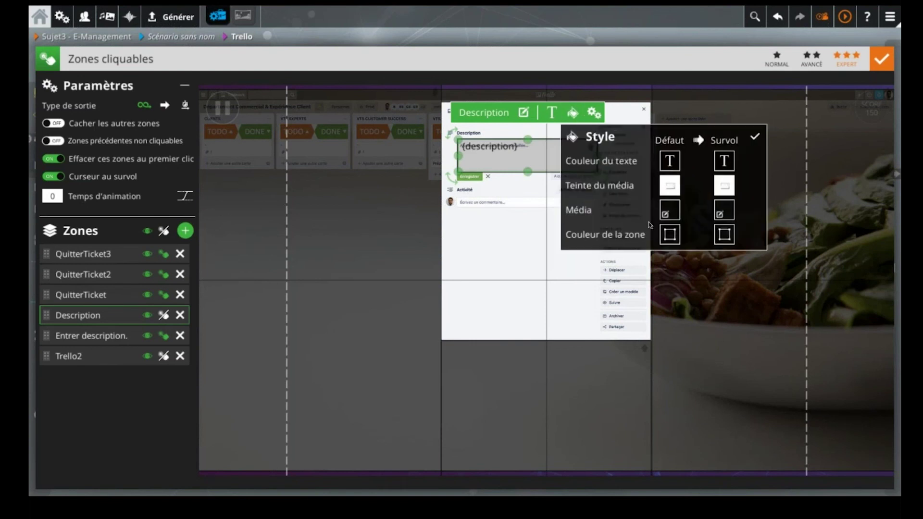
click(669, 234)
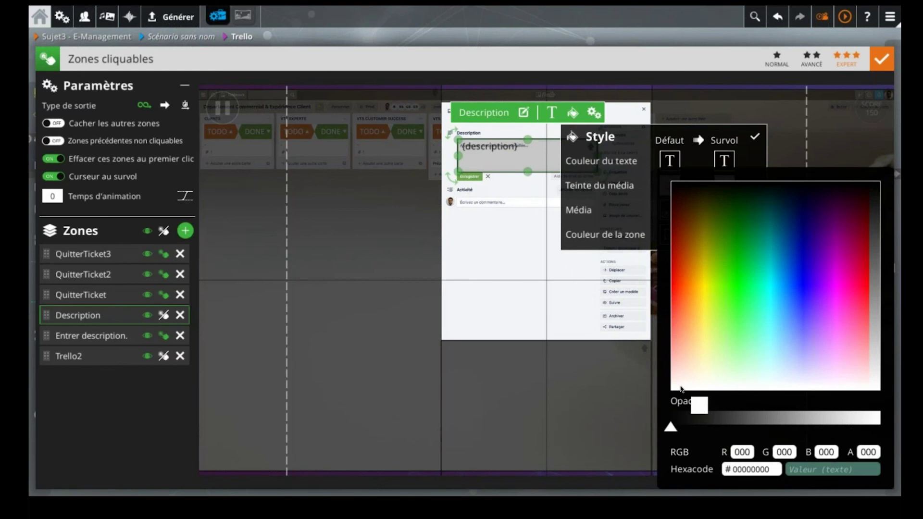
click(681, 388)
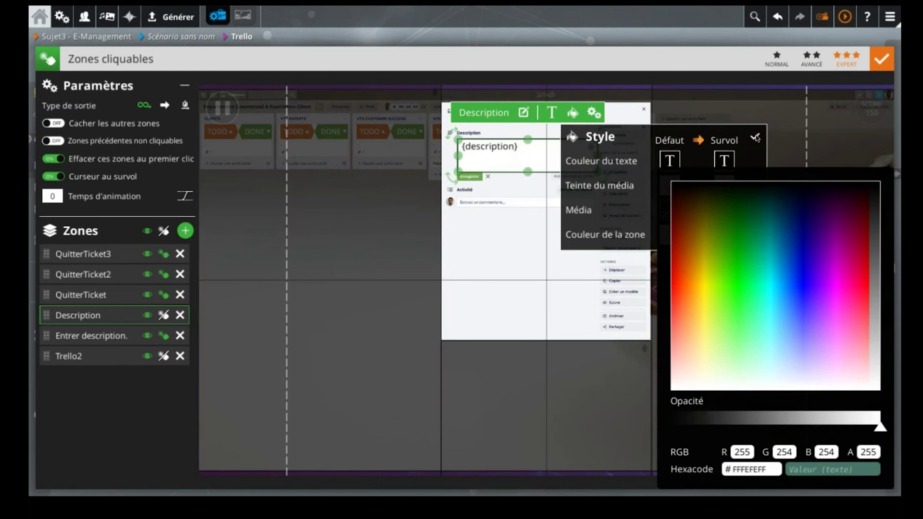
click(757, 138)
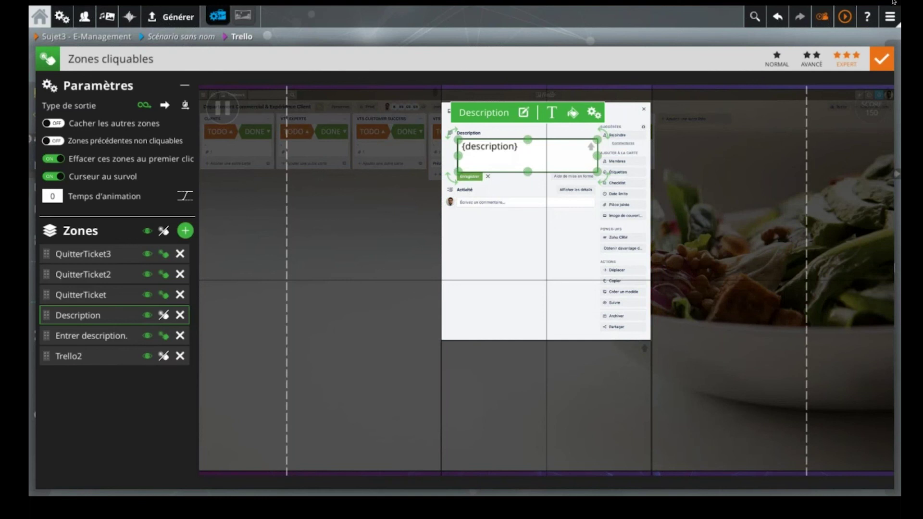
click(881, 59)
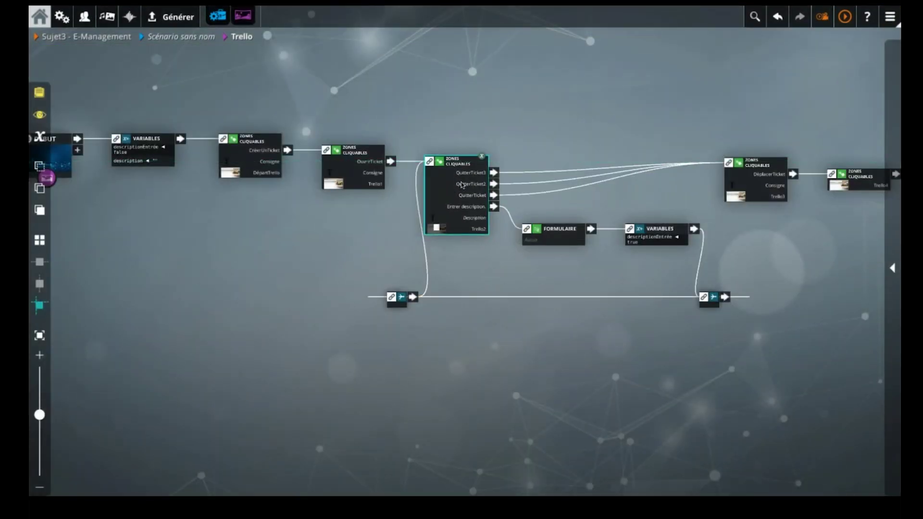
- Review the clickable zones in the Trello2, Trello3 and Trello4 blocks and look over the whole Trello scene
click(466, 200)
double_click(465, 200)
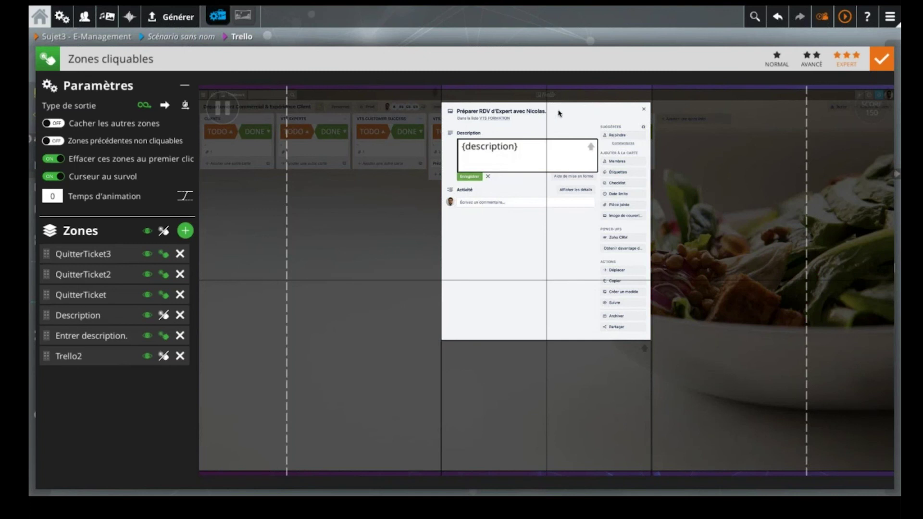
click(480, 41)
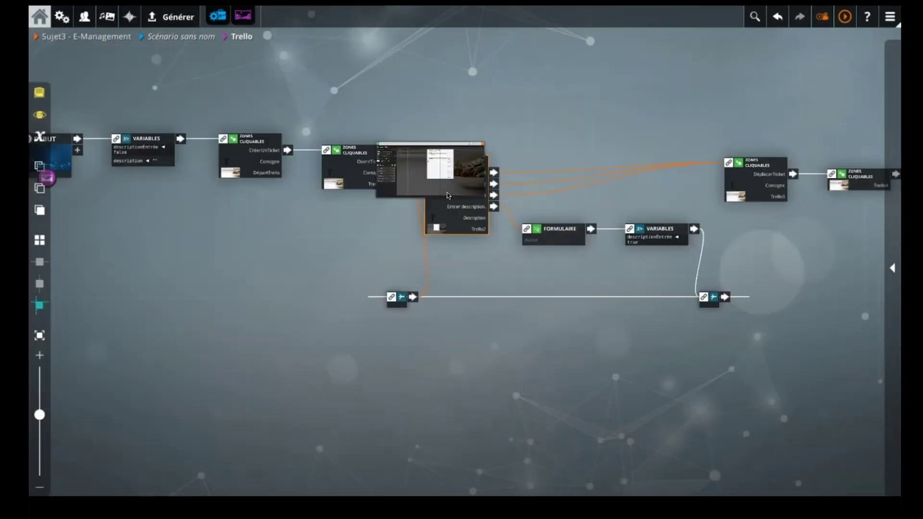
double_click(739, 181)
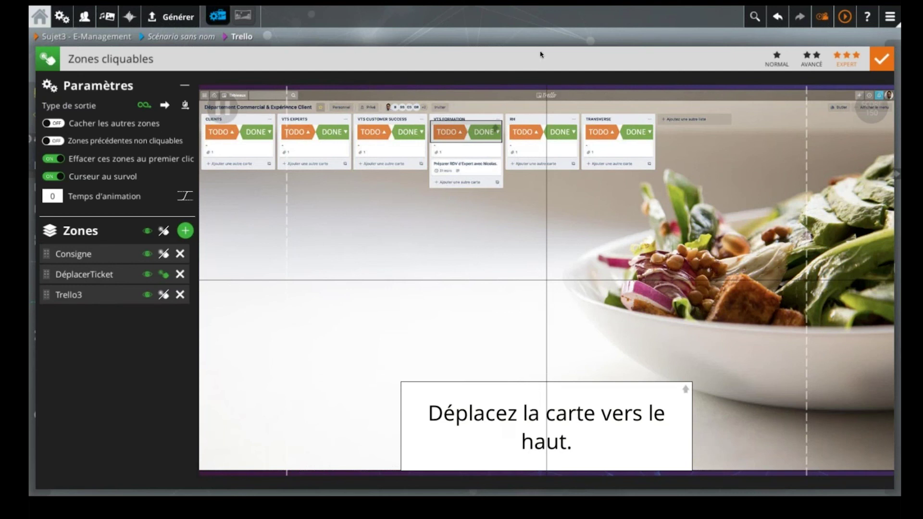
click(552, 43)
scroll(651, 247, right, 3)
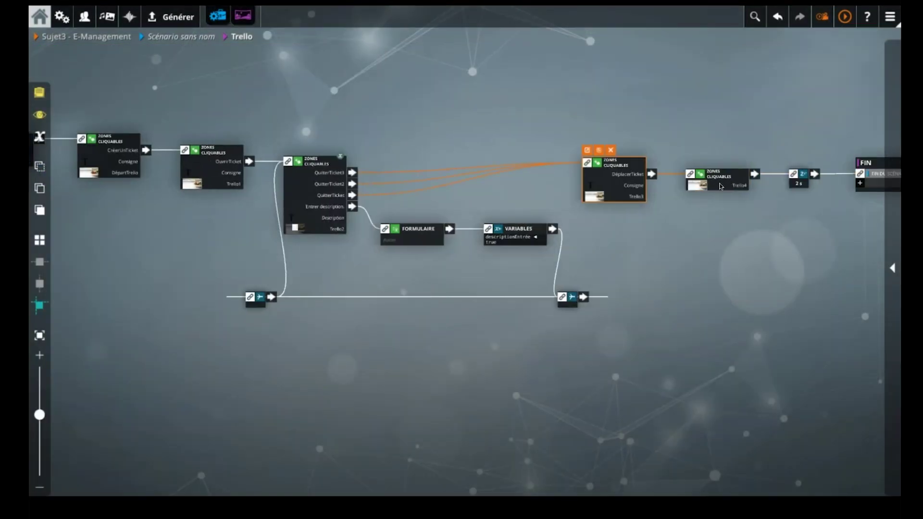
double_click(721, 186)
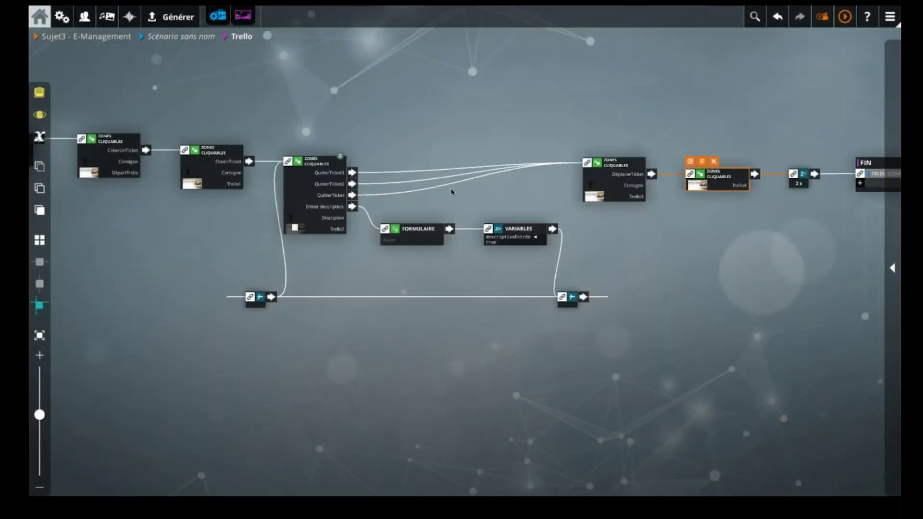
double_click(323, 191)
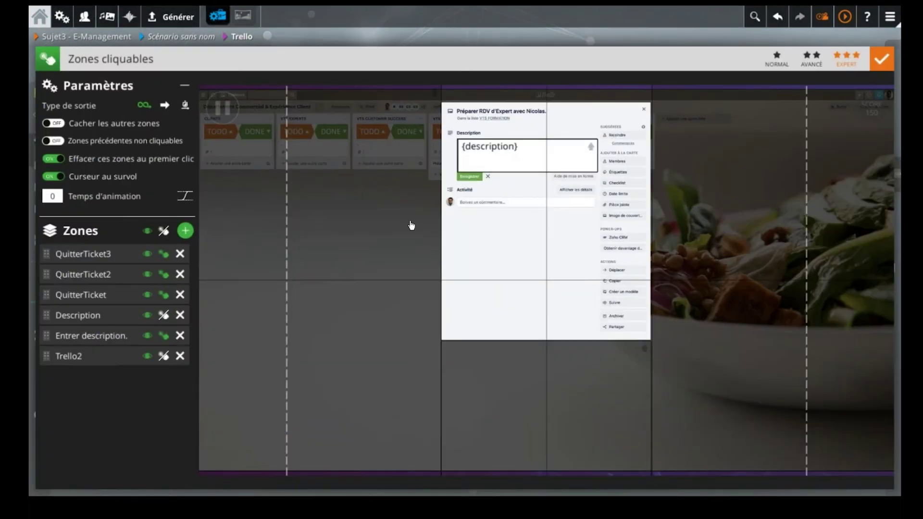
click(469, 37)
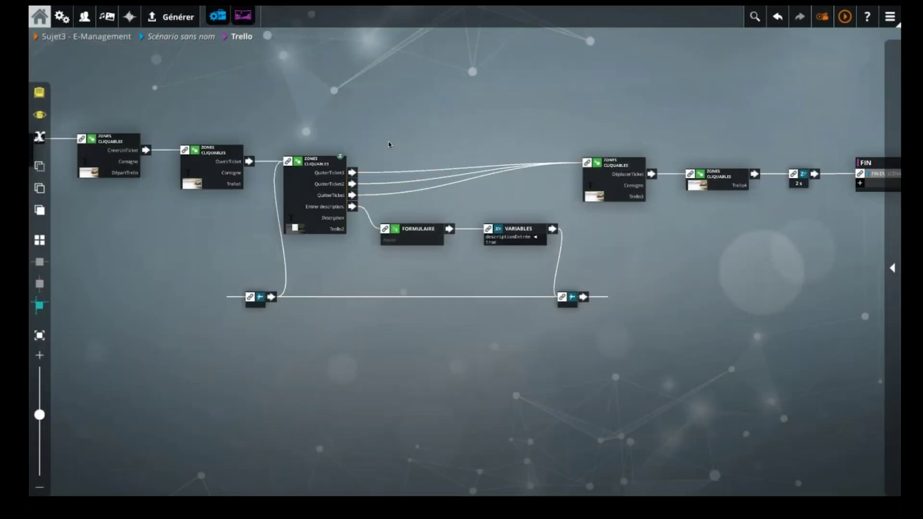
drag(364, 117, 426, 166)
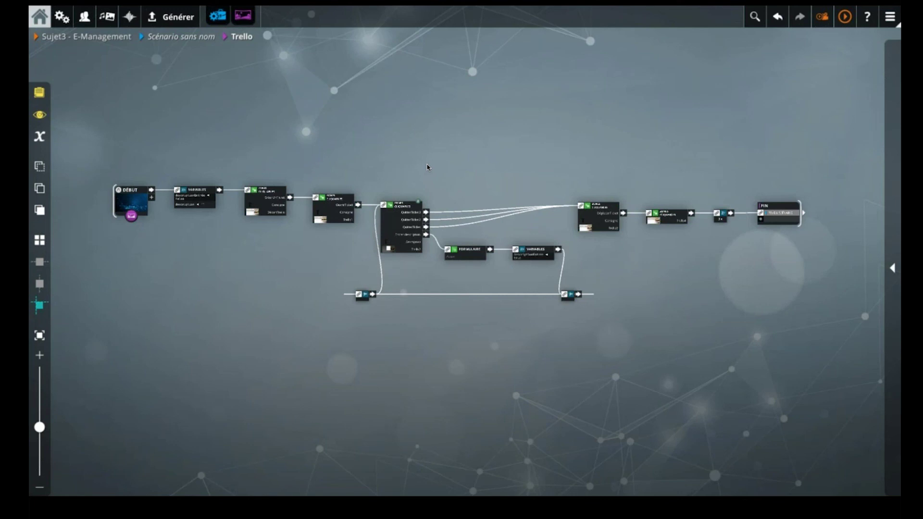
- At the scenario level, duplicate the Introduction scene and connect the copy between the Trello scene and FIN
click(182, 36)
click(308, 110)
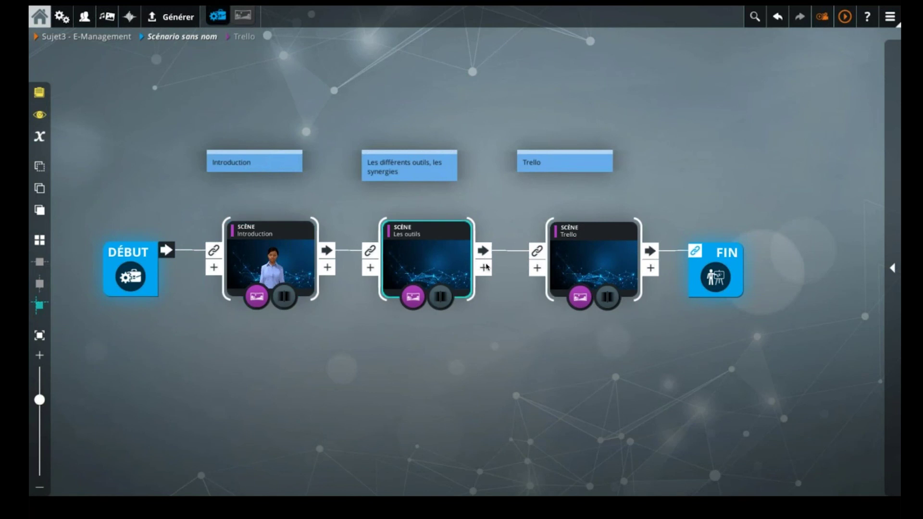
click(275, 276)
drag(275, 276, 573, 385)
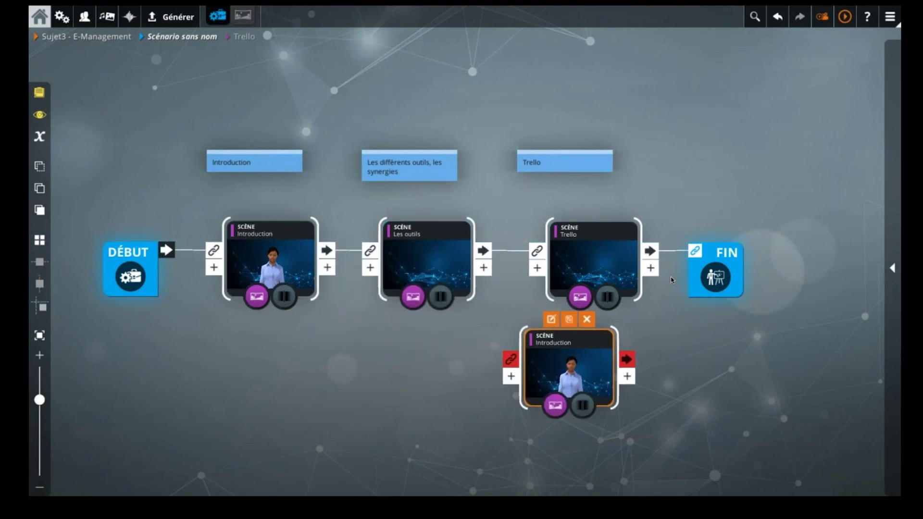
scroll(674, 281, up, 2)
drag(536, 346, 710, 237)
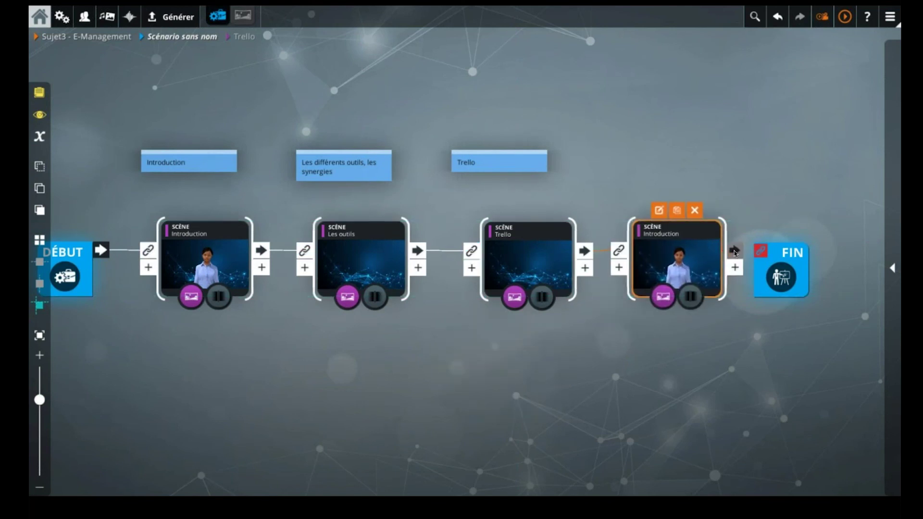
- Rename the duplicated scene between Trello and FIN as Conclusion
double_click(665, 235)
text(Conclusion)
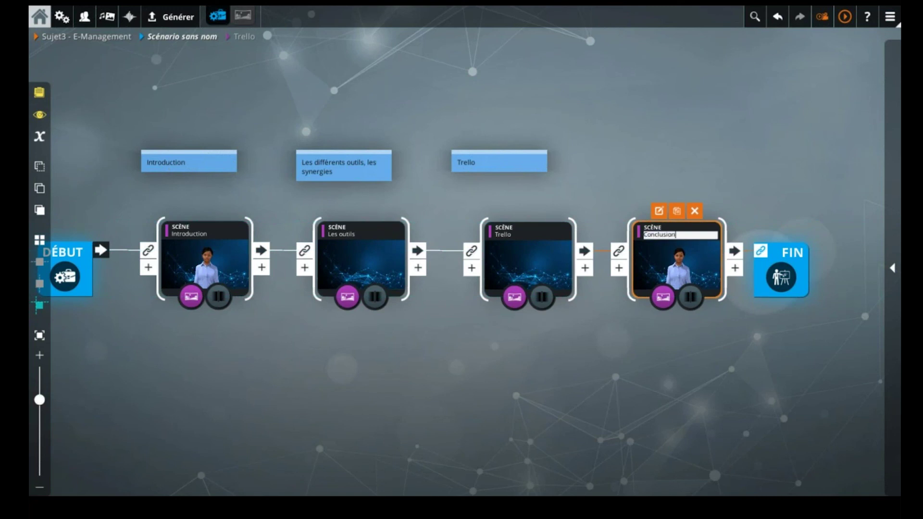
key(Return)
click(598, 178)
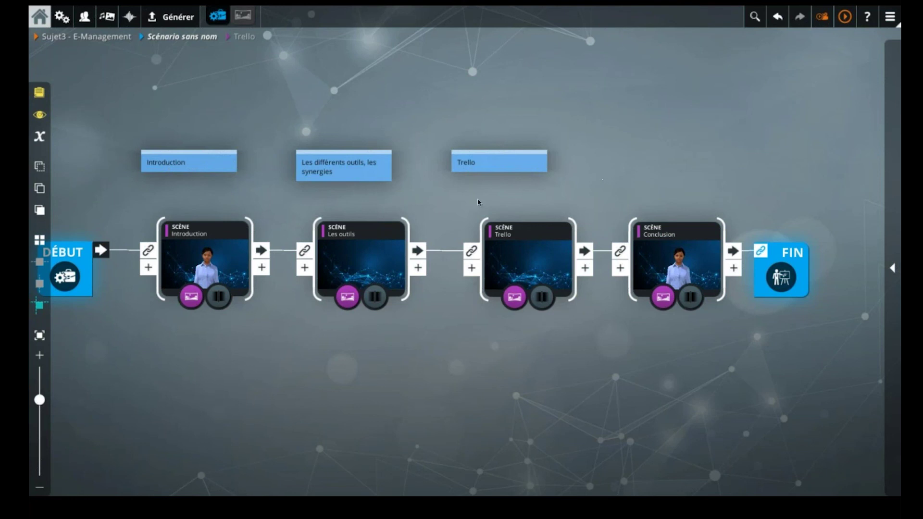
click(206, 259)
click(688, 266)
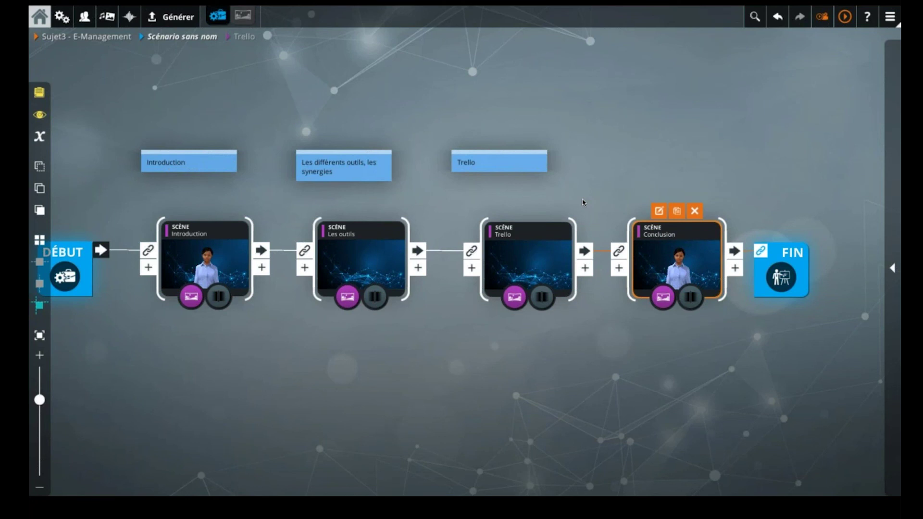
click(199, 256)
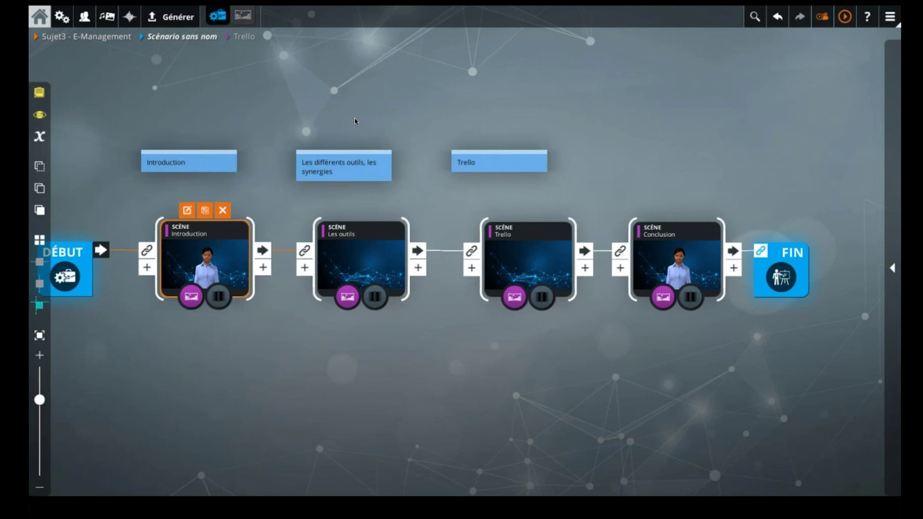
- Duplicate the Introduction note, place the copy above the Conclusion scene and change its text to "Conclusion"
click(210, 164)
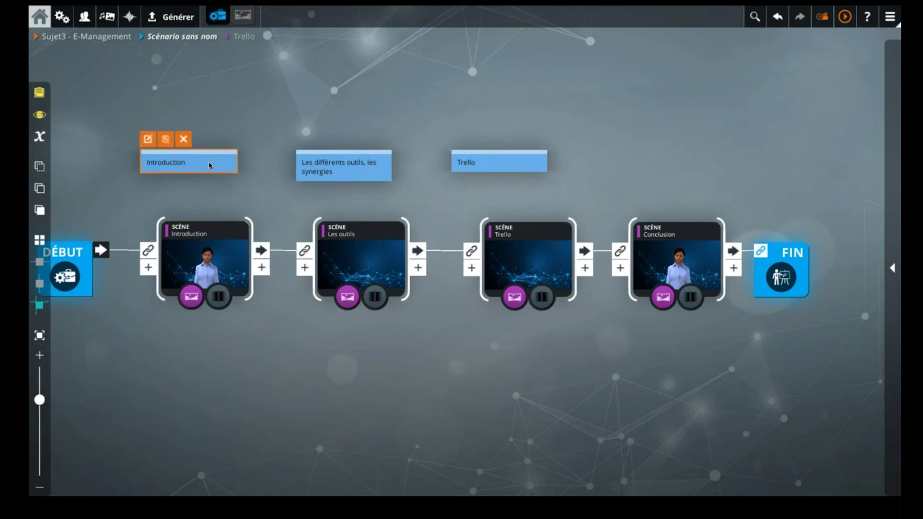
key(ctrl+v)
drag(187, 180, 650, 163)
double_click(649, 163)
text(Conclusion)
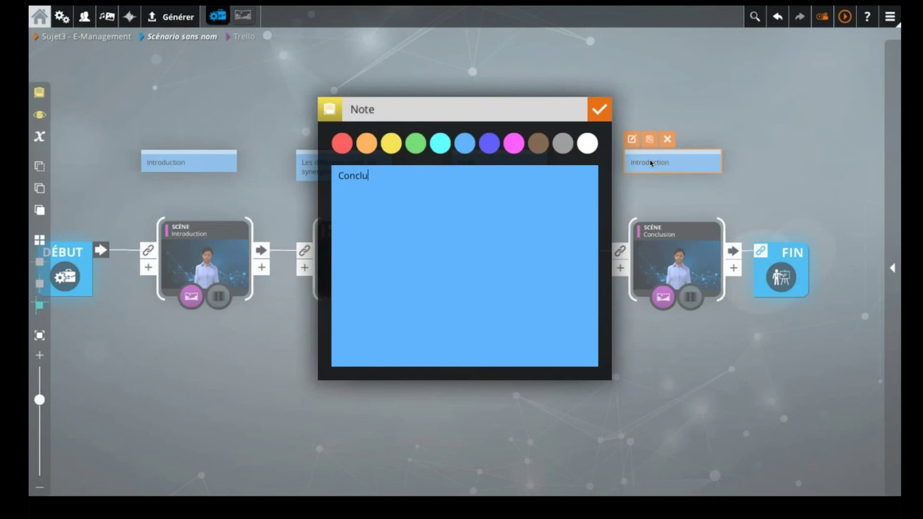
click(603, 113)
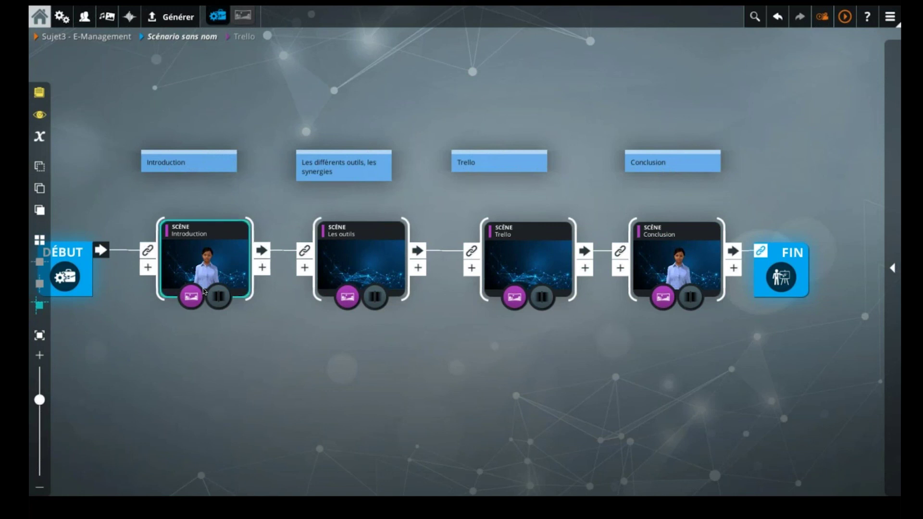
- In the Introduction scene, space out PARLER and FIN and insert a Vidéo block between DÉBUT and PARLER
click(216, 262)
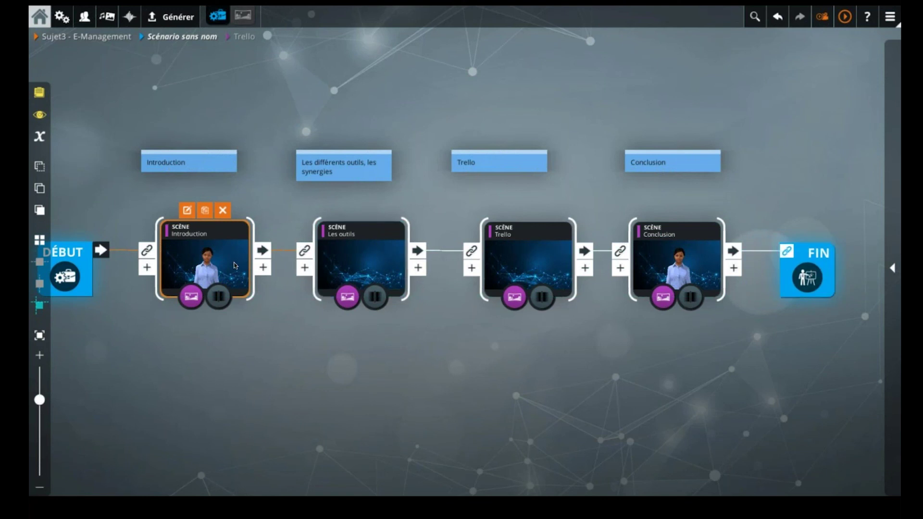
double_click(208, 261)
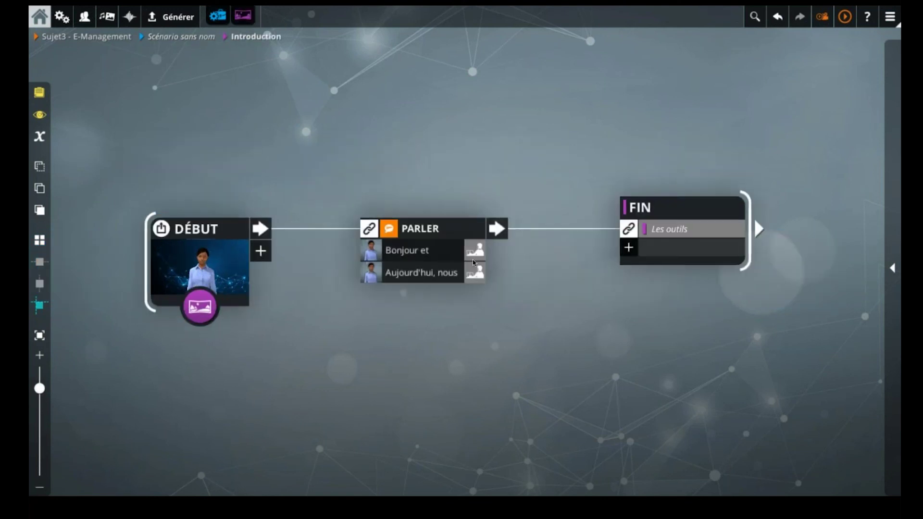
drag(673, 256, 771, 255)
drag(418, 261, 546, 261)
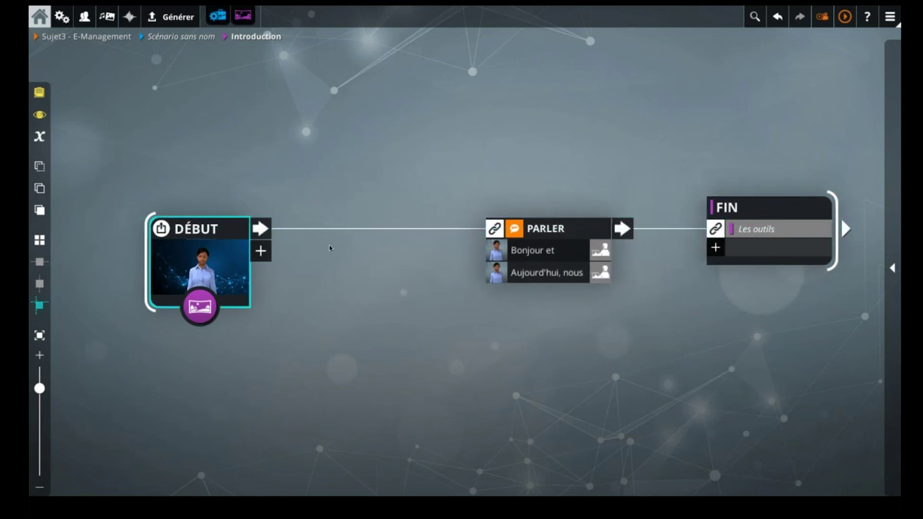
key(space)
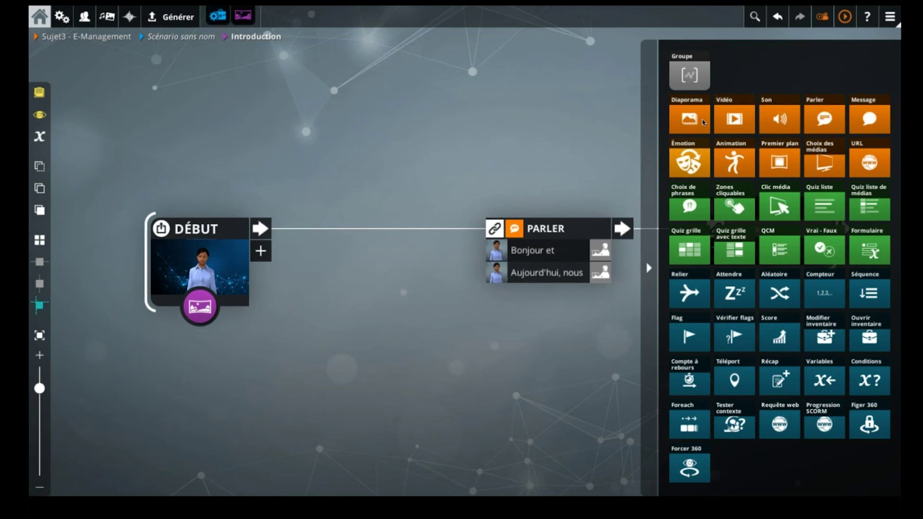
drag(734, 119, 379, 221)
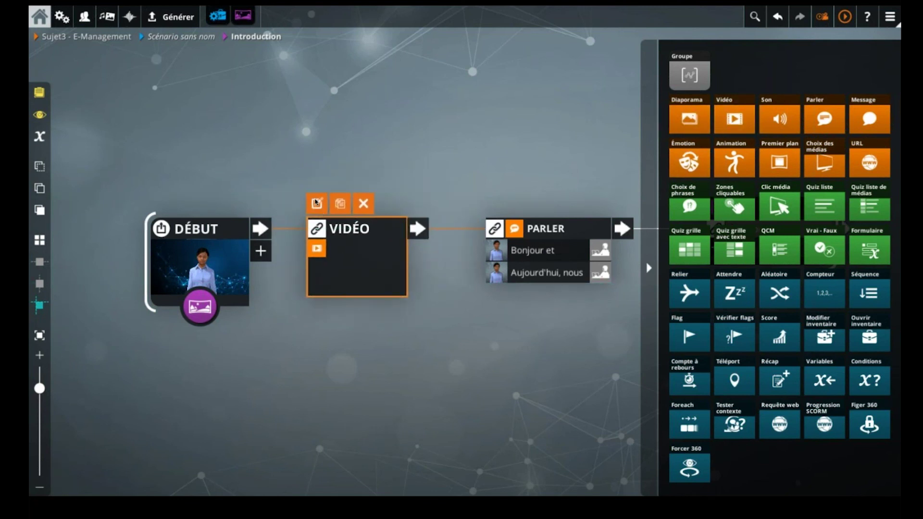
- Assign the SIGNATURE_SF 1 media to the Vidéo block
click(317, 204)
click(396, 248)
scroll(378, 288, down, 4)
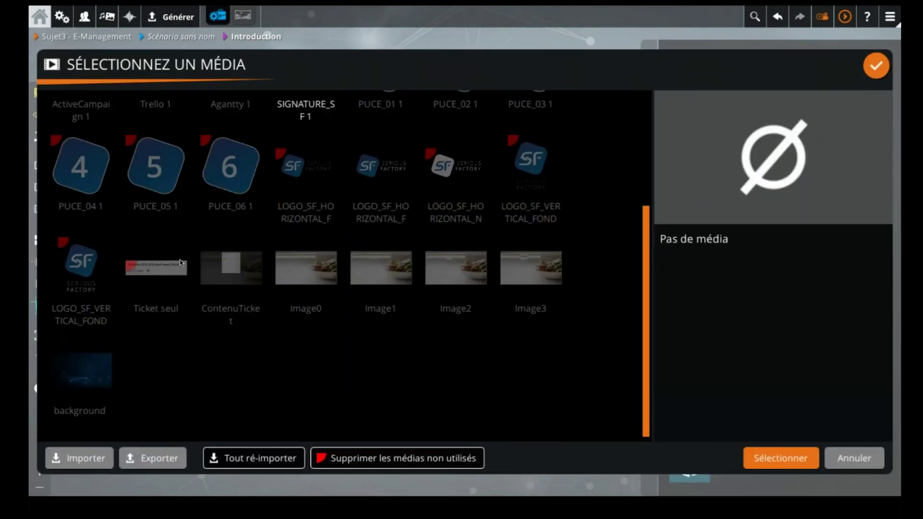
scroll(182, 262, up, 4)
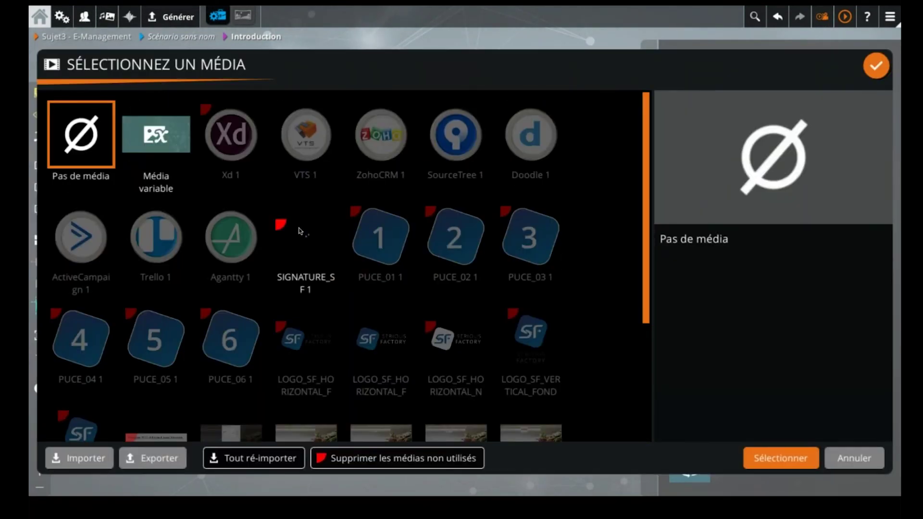
double_click(291, 232)
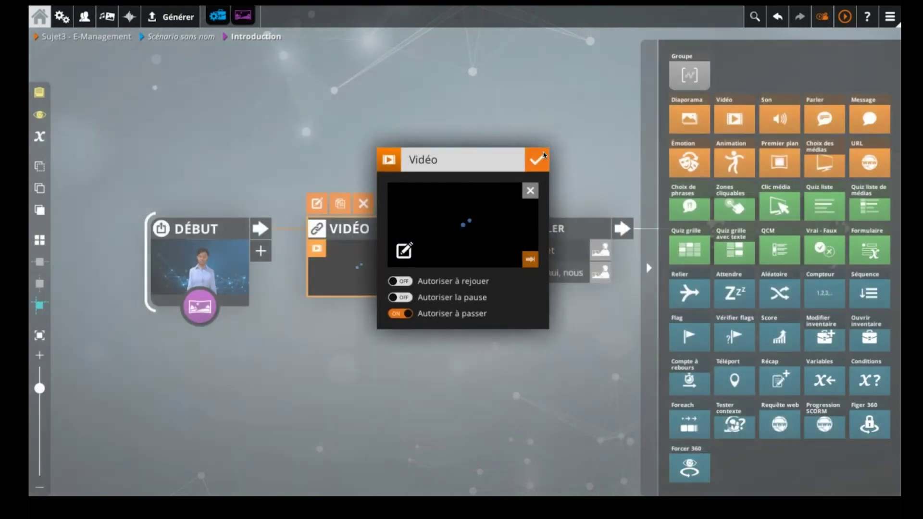
- Confirm the Vidéo block's settings and preview the module from the Introduction, choosing the Trello tool
click(539, 158)
click(844, 17)
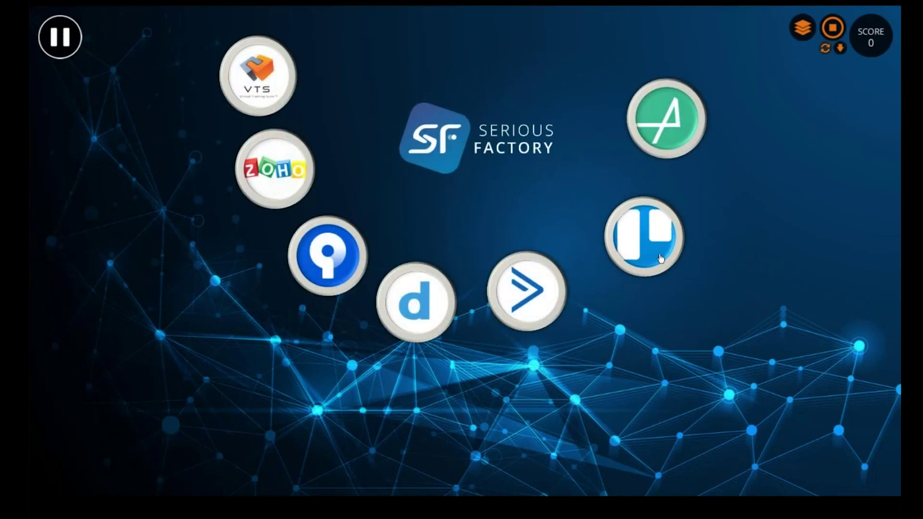
click(613, 246)
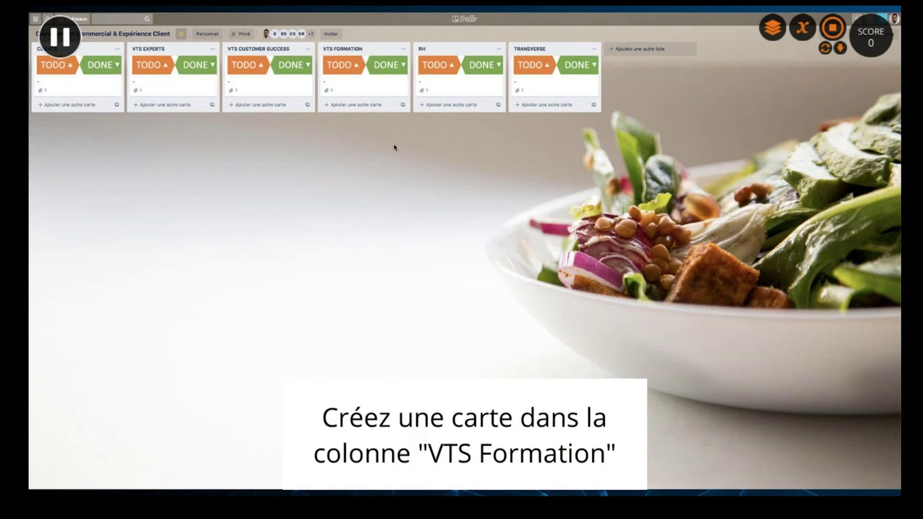
- In the previewed Trello simulation, create and open a VTS Formation card with the description "S'assurer d'avoir des touches d'humour !!!"
click(348, 107)
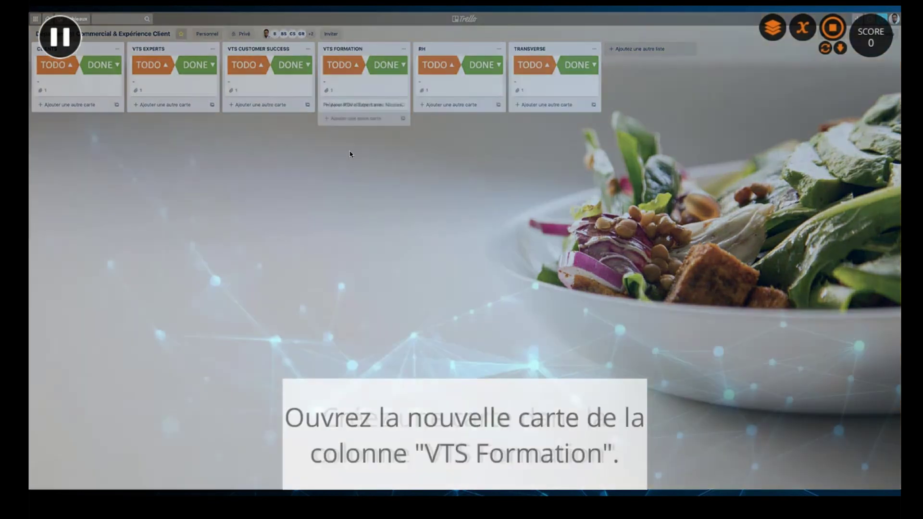
click(350, 107)
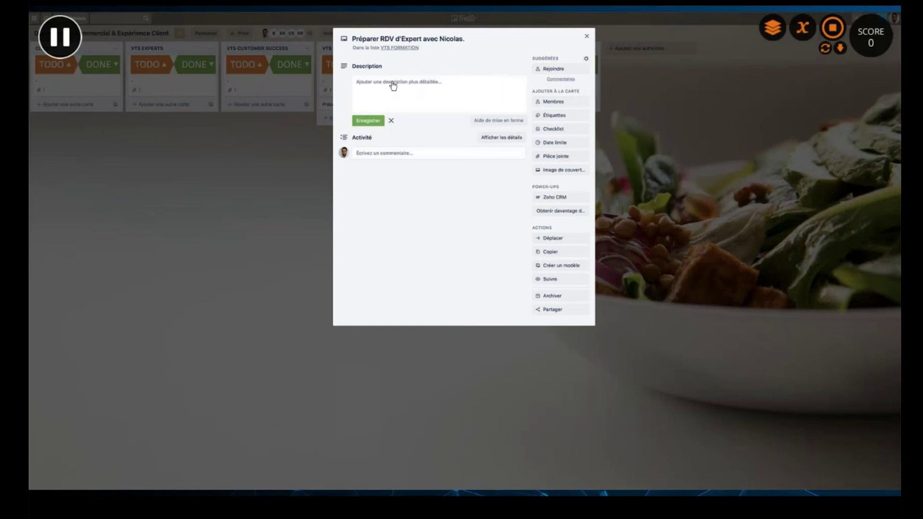
text(S'assurer d'avoir des touche)
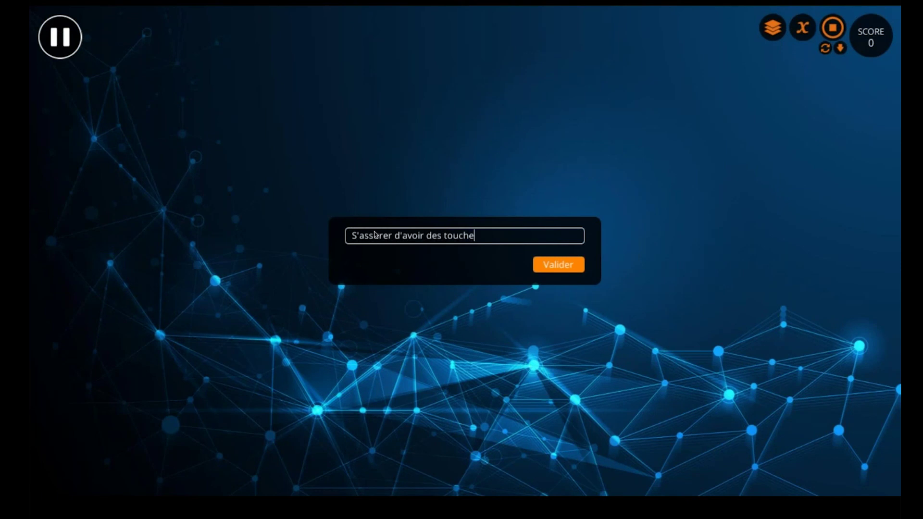
text(s d'humour !!!)
click(553, 264)
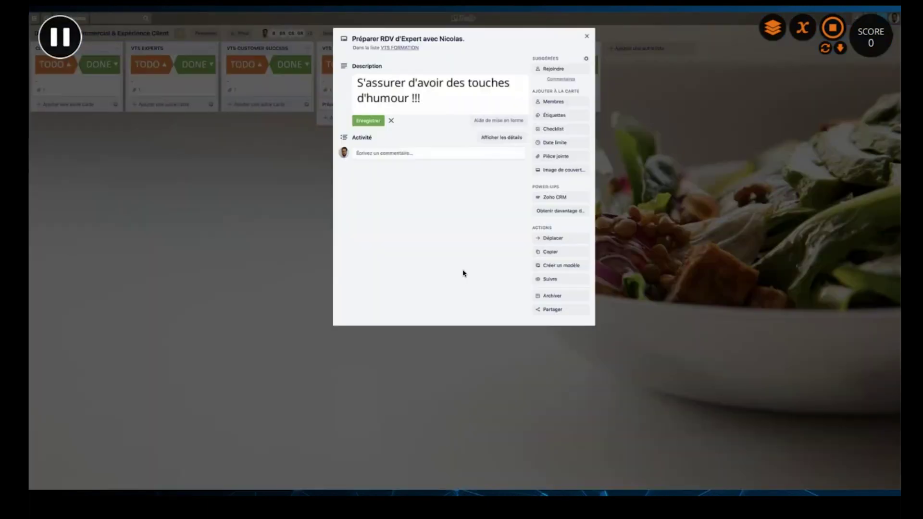
- Finish the simulation by moving the new card to the top of VTS Formation, and exit the preview to the Introduction scene
click(234, 221)
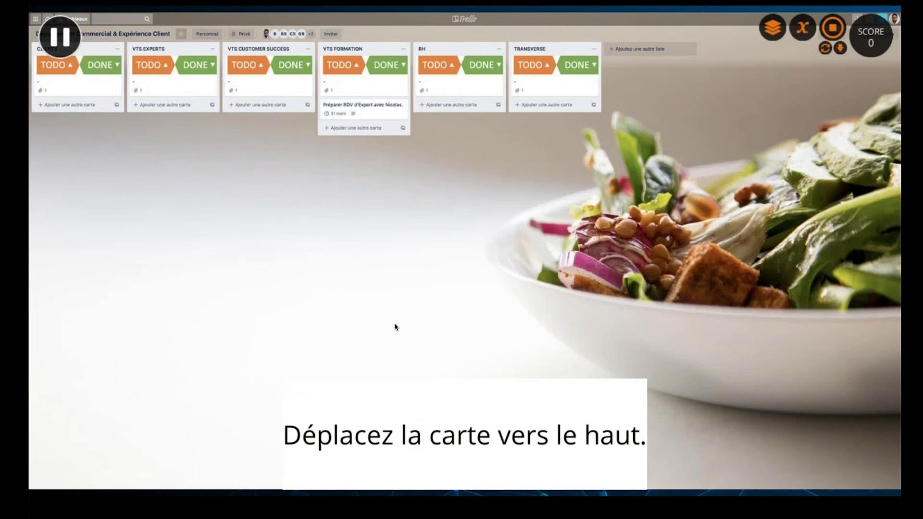
click(366, 73)
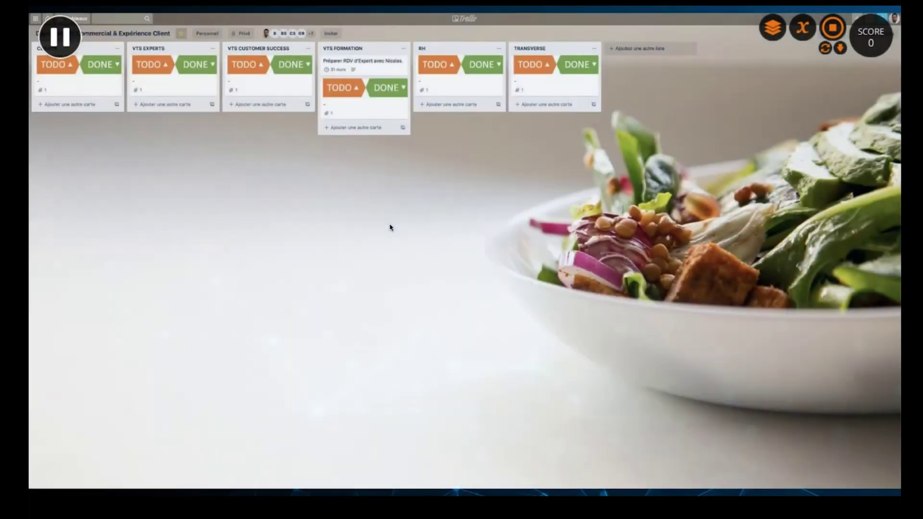
click(834, 28)
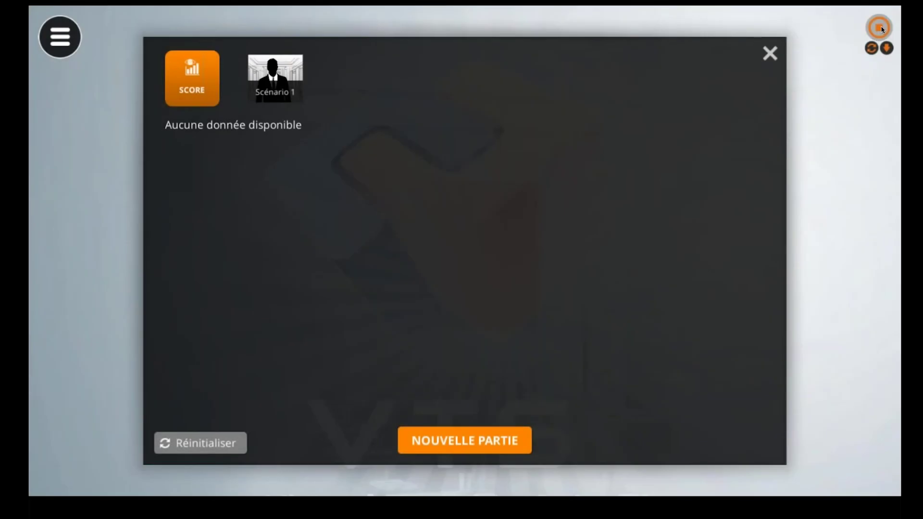
click(879, 28)
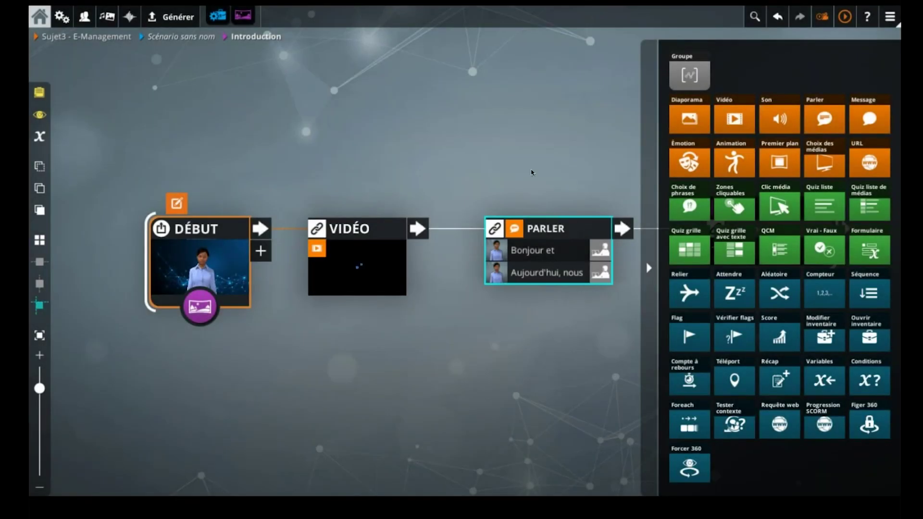
click(531, 172)
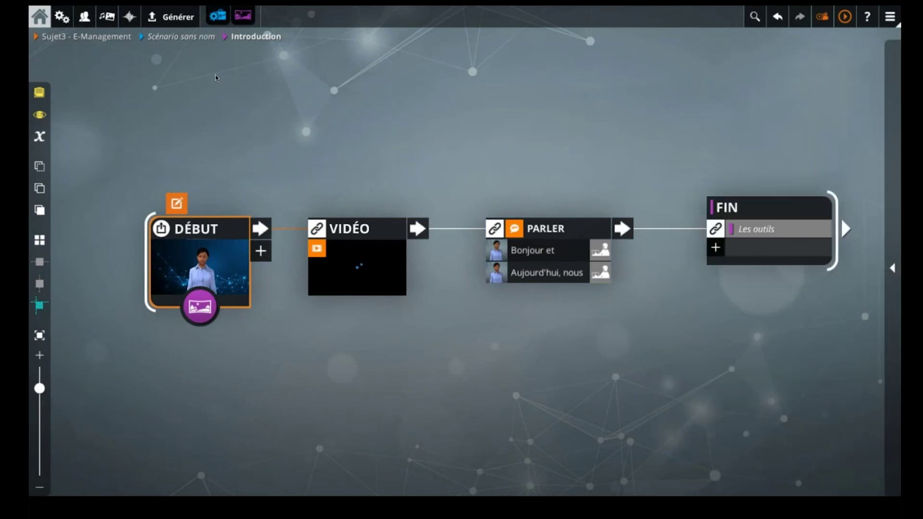